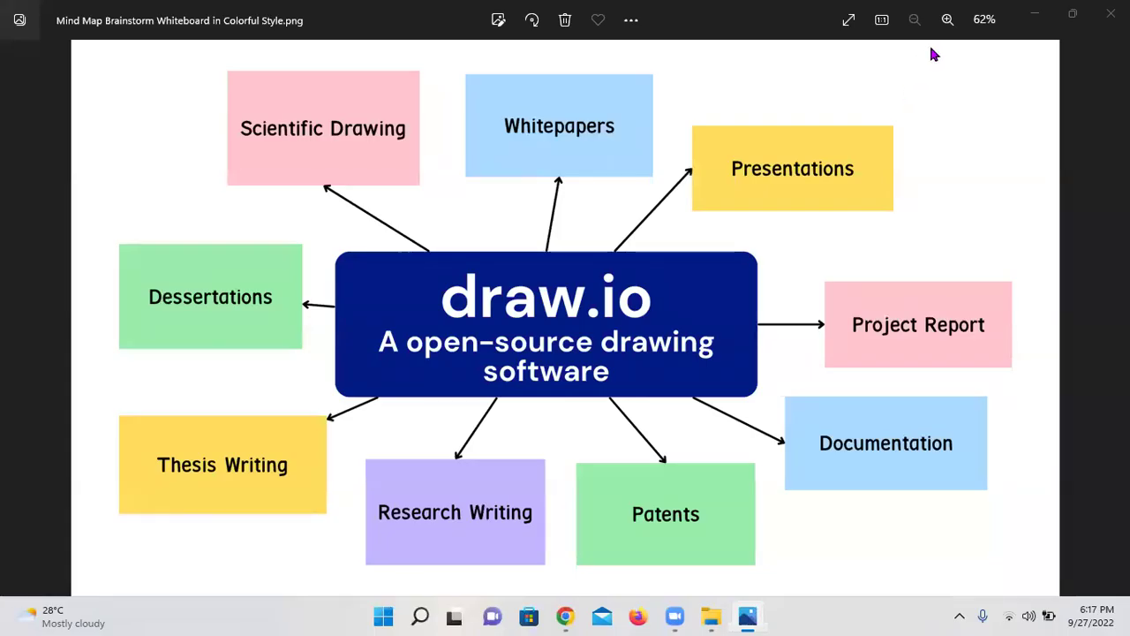
Switch to Google Chrome and search the web for draw.io
click(948, 21)
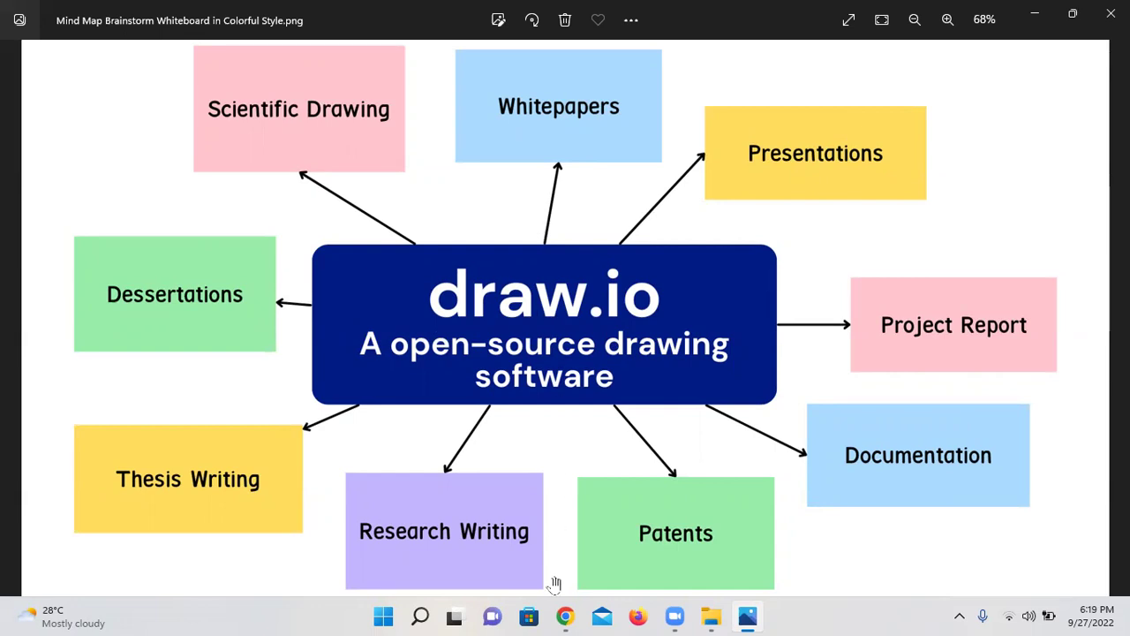
mouse_move(570, 618)
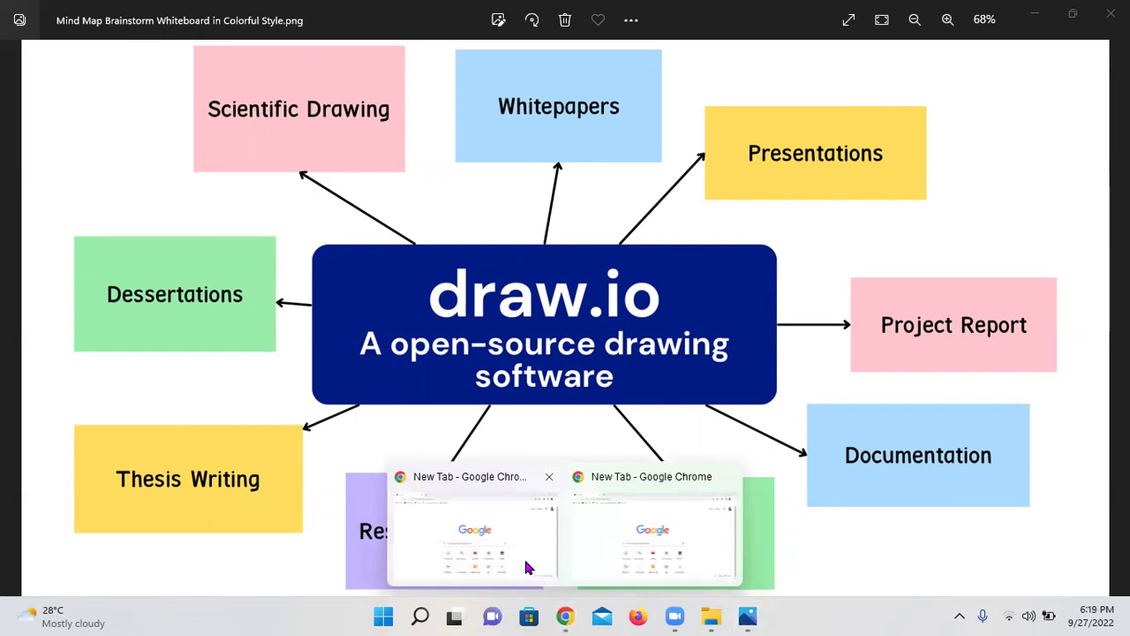
click(523, 556)
click(440, 347)
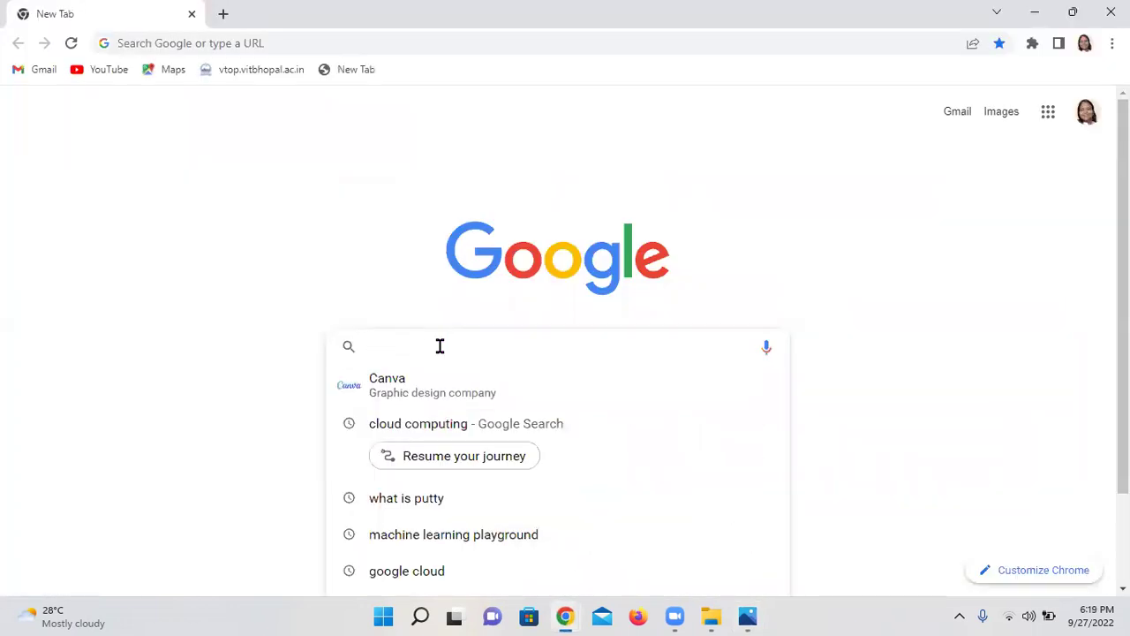
text(draw.i)
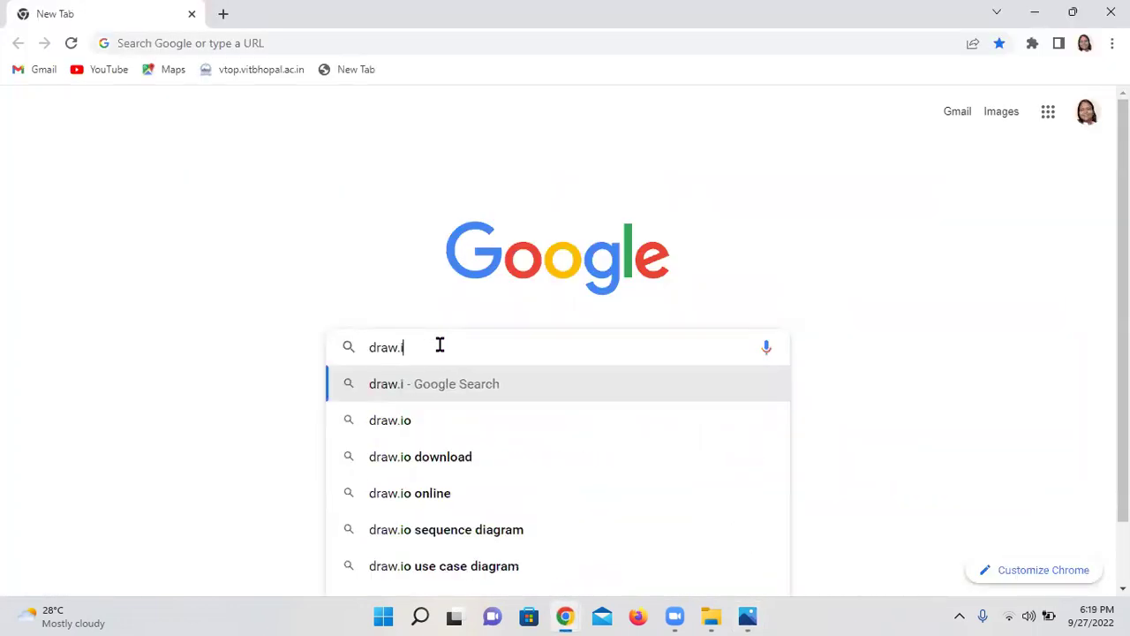
text(o)
key(Return)
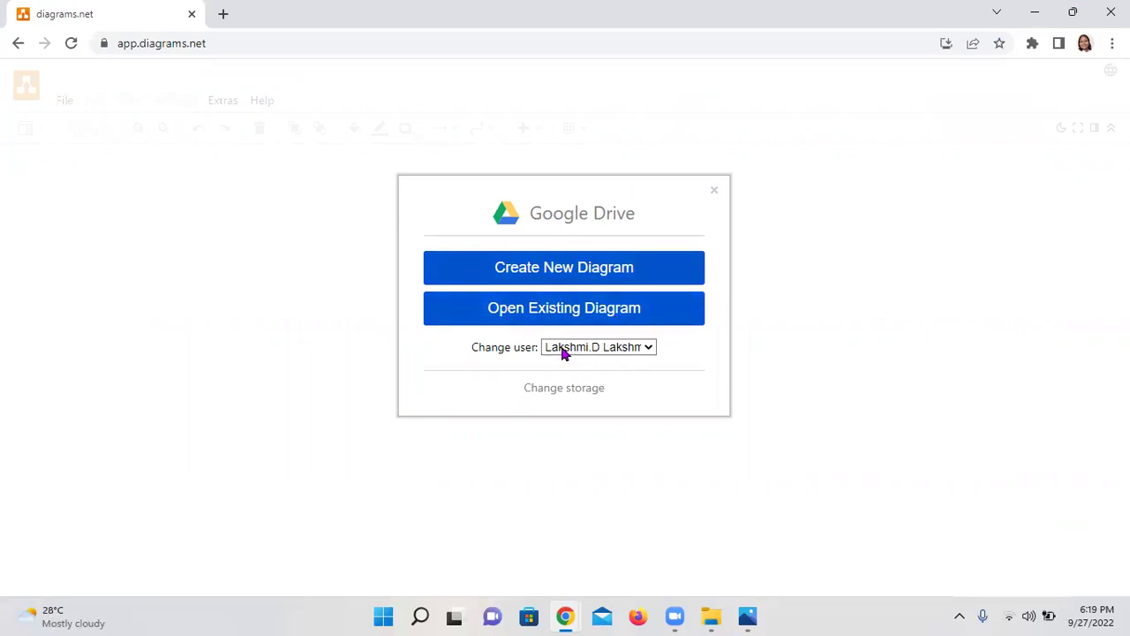
Start a new Google Drive diagram and name it videodemo.drawio
click(568, 274)
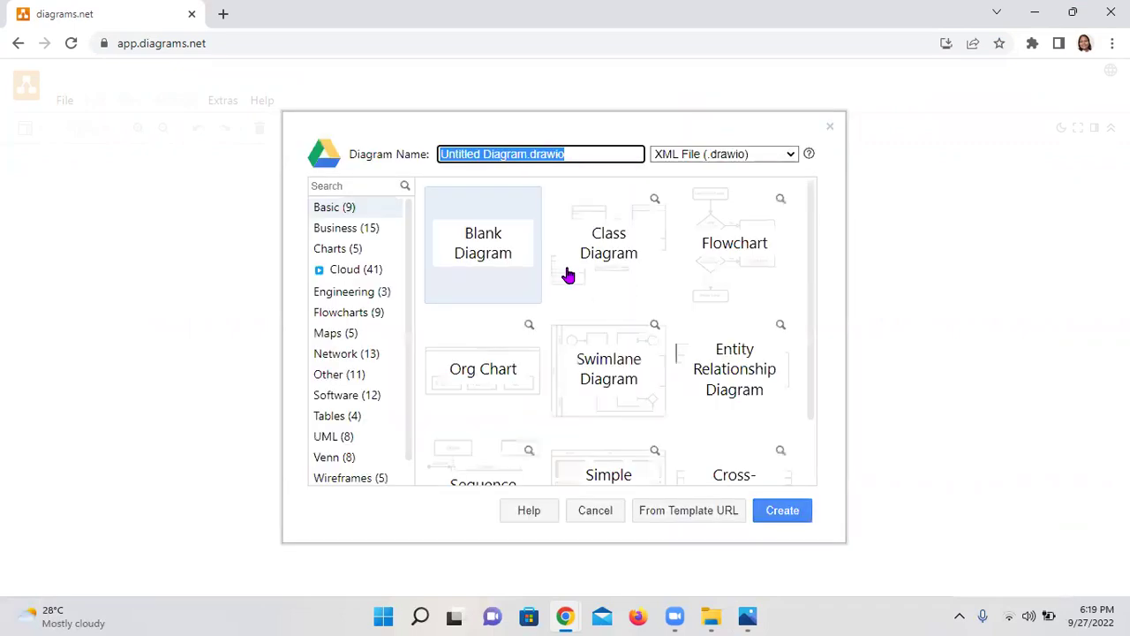
click(489, 155)
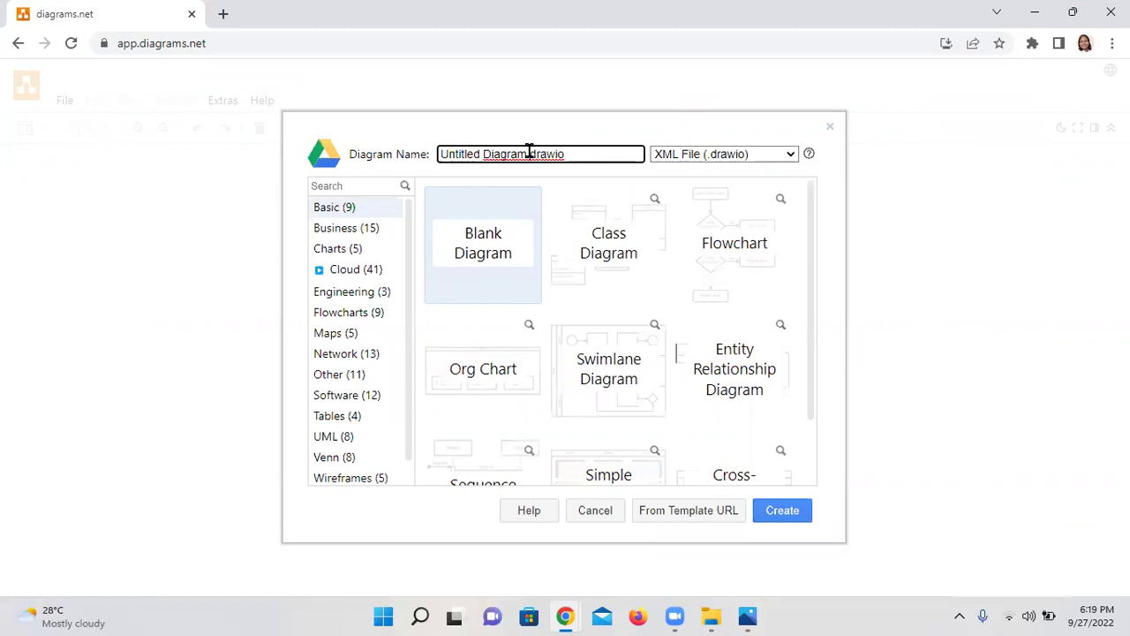
drag(530, 155, 566, 155)
click(574, 155)
drag(525, 155, 435, 156)
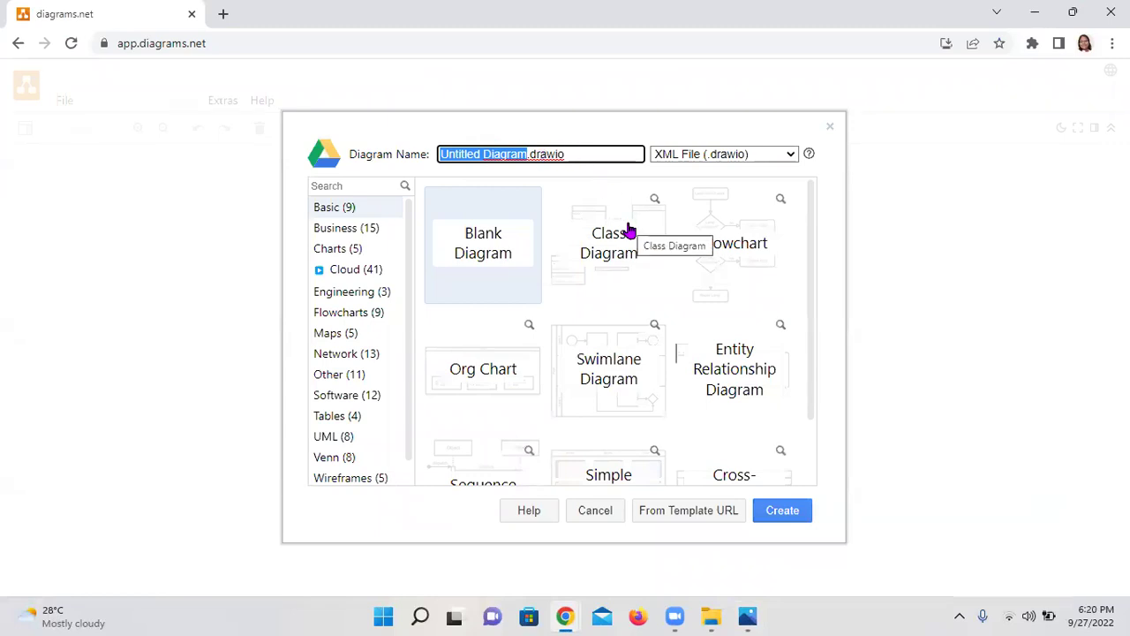
text(videodemo)
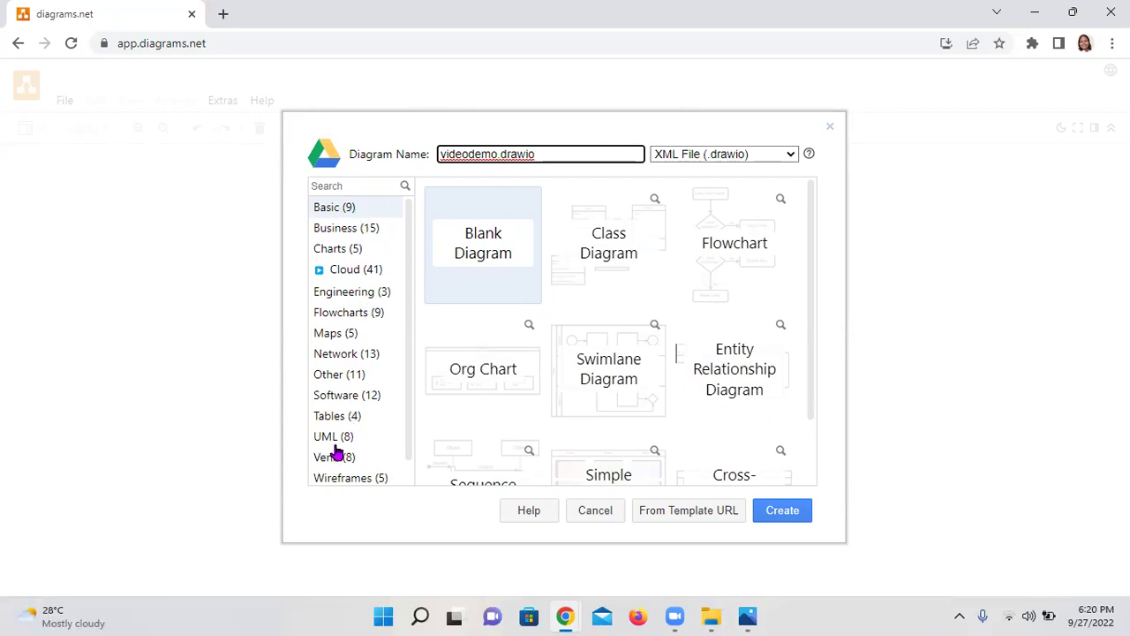
Create the diagram from the Blank Diagram template in the root folder of the drive
scroll(373, 451, down, 1)
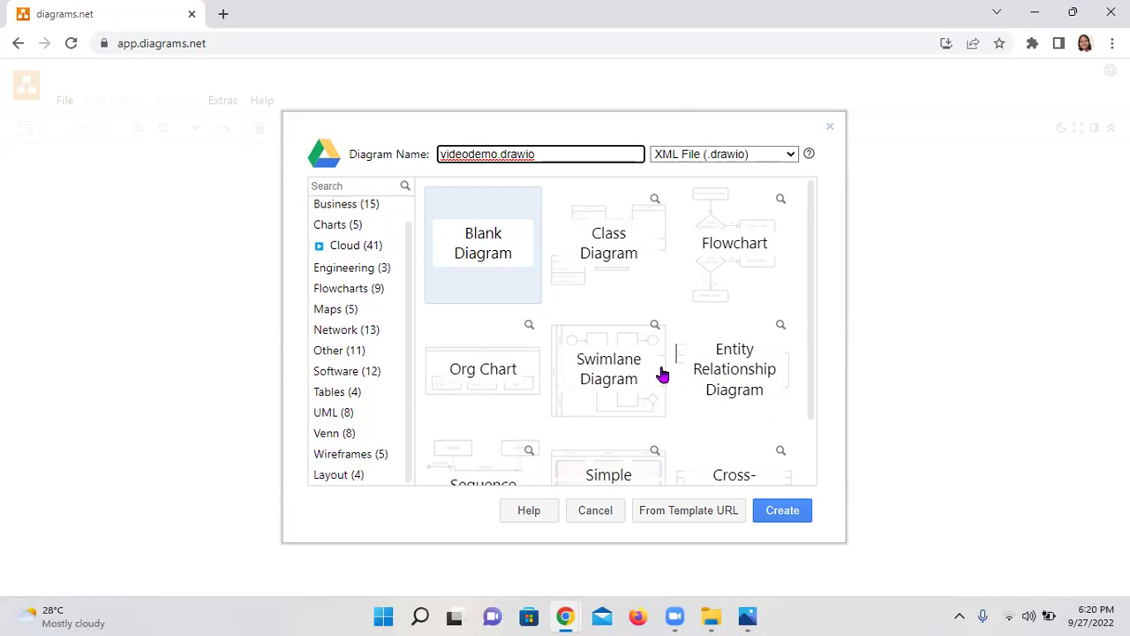
scroll(702, 282, down, 1)
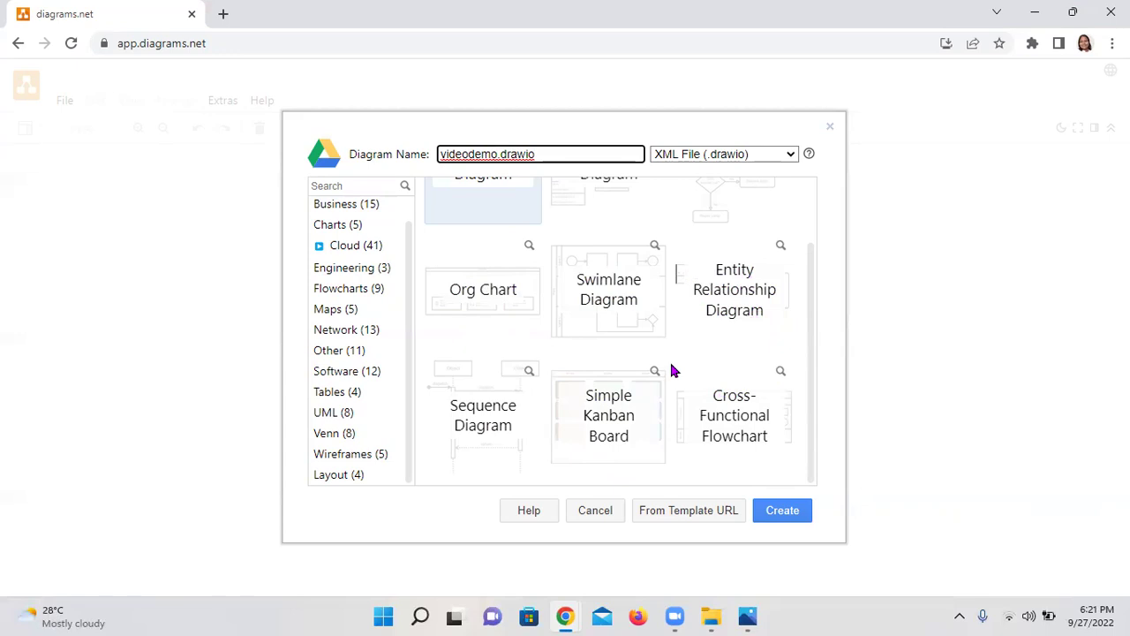
scroll(671, 367, up, 2)
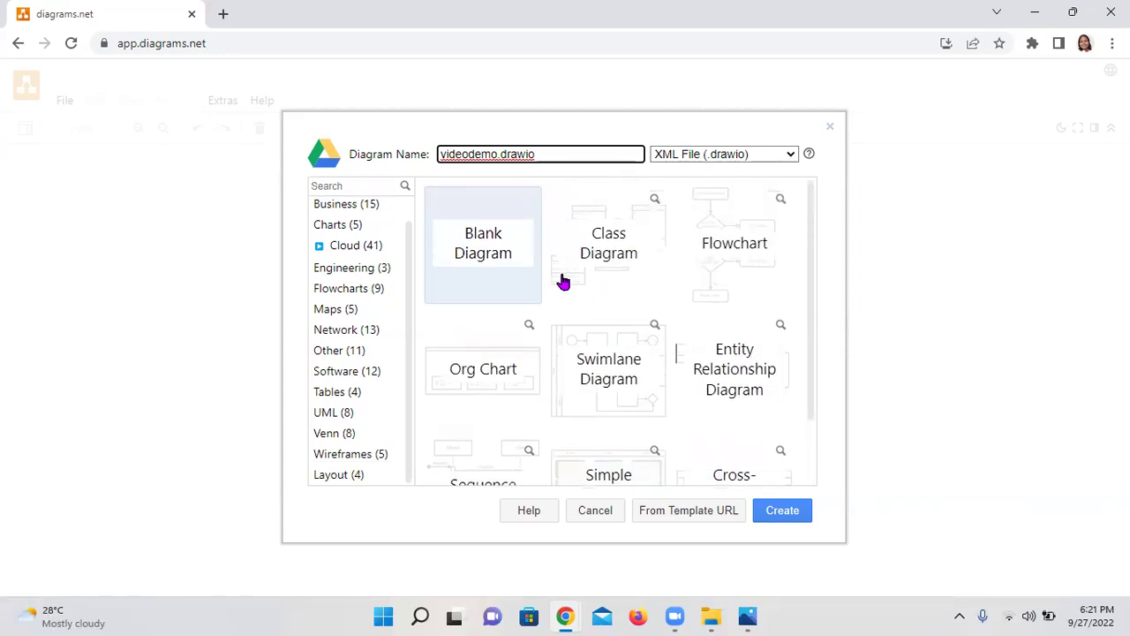
click(462, 259)
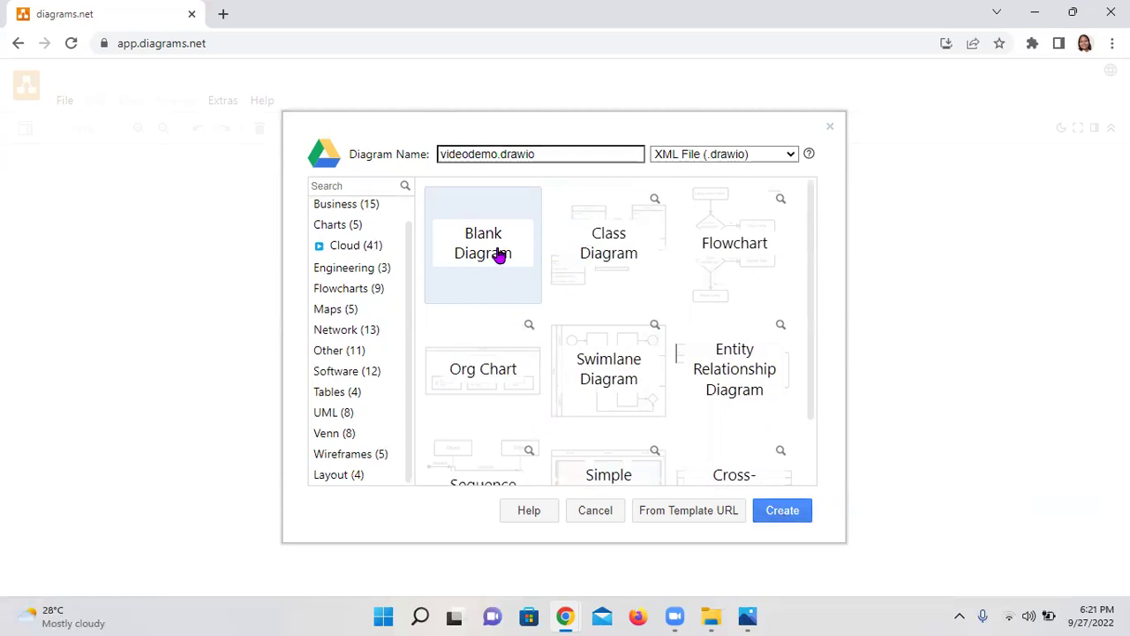
click(789, 519)
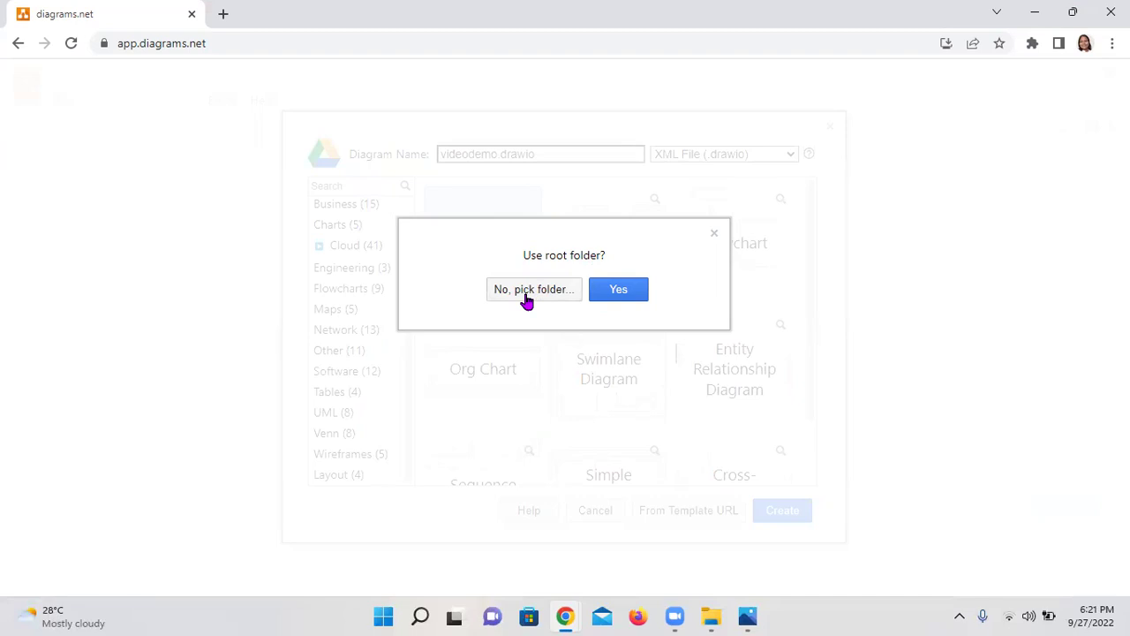
click(617, 291)
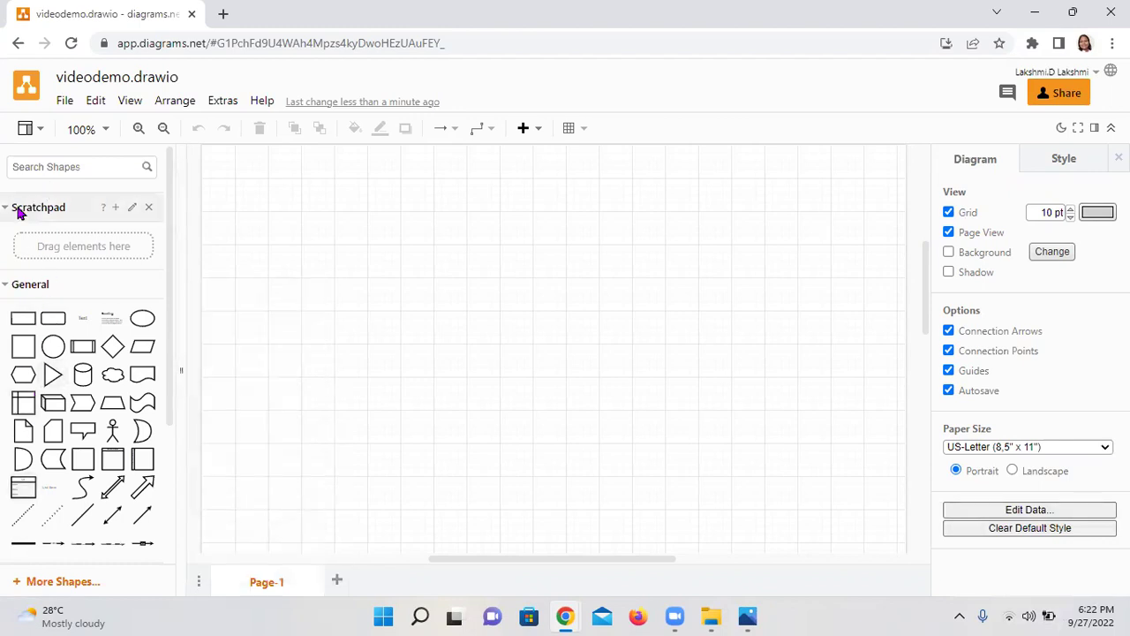
Examine the General shape library by previewing shapes such as the hexagon, diamond, tape, containers and list
scroll(174, 222, down, 1)
scroll(173, 303, down, 1)
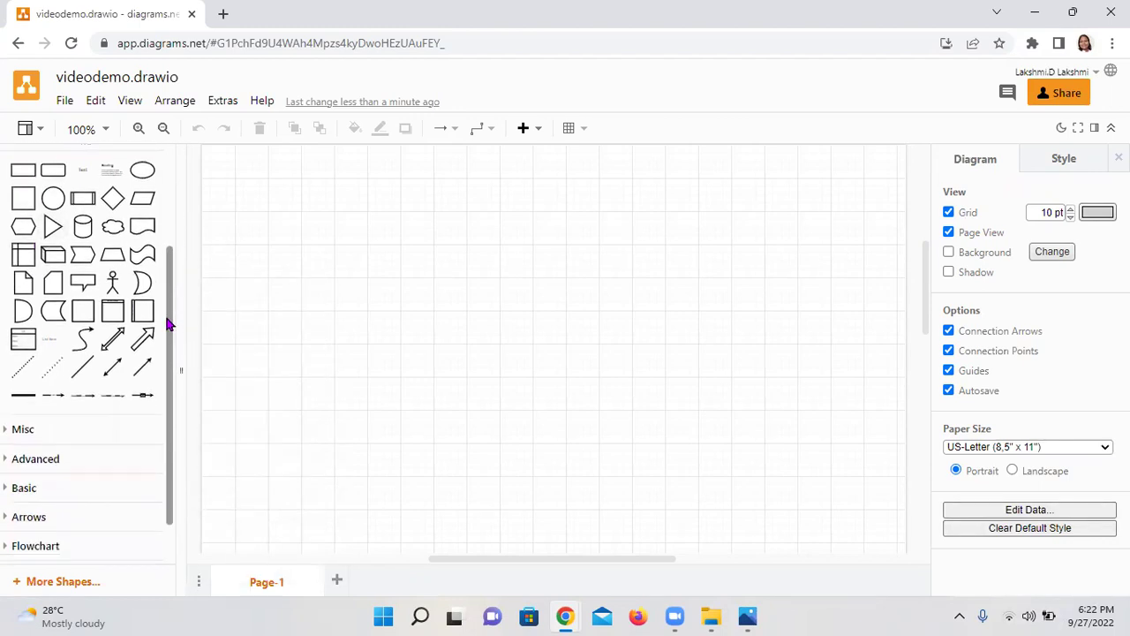
mouse_move(120, 289)
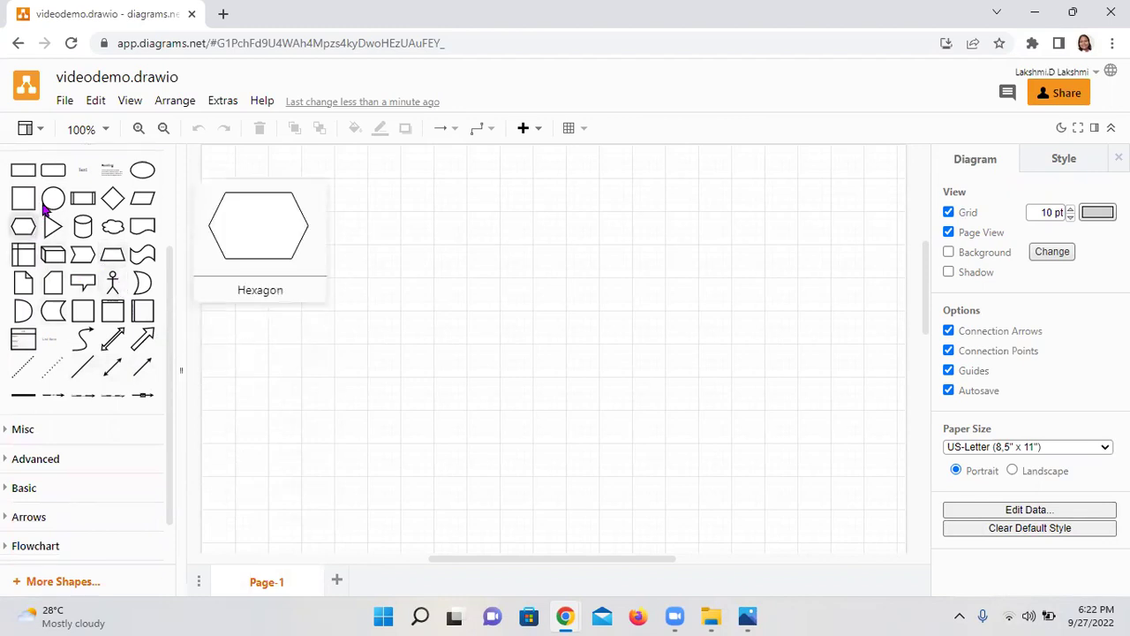
mouse_move(104, 204)
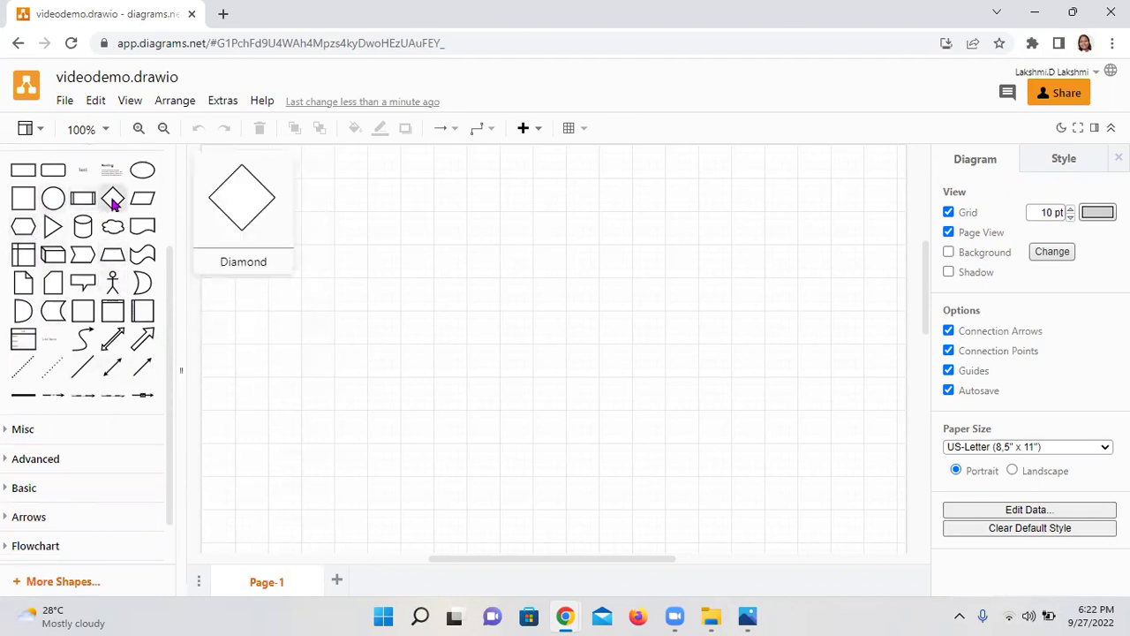
mouse_move(142, 230)
mouse_move(146, 257)
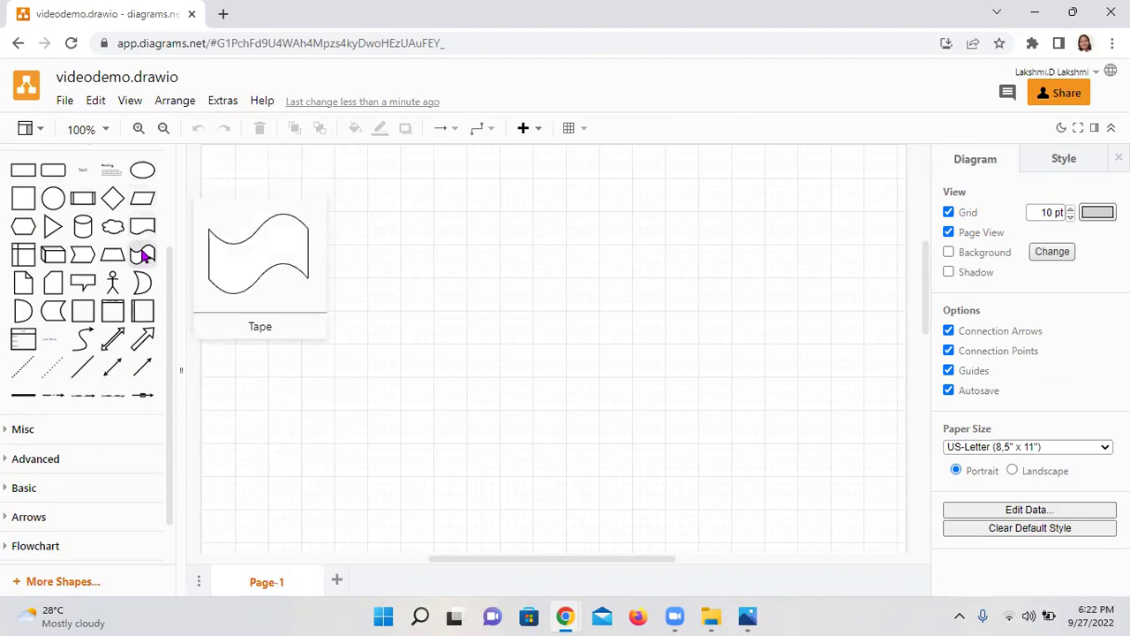
mouse_move(121, 315)
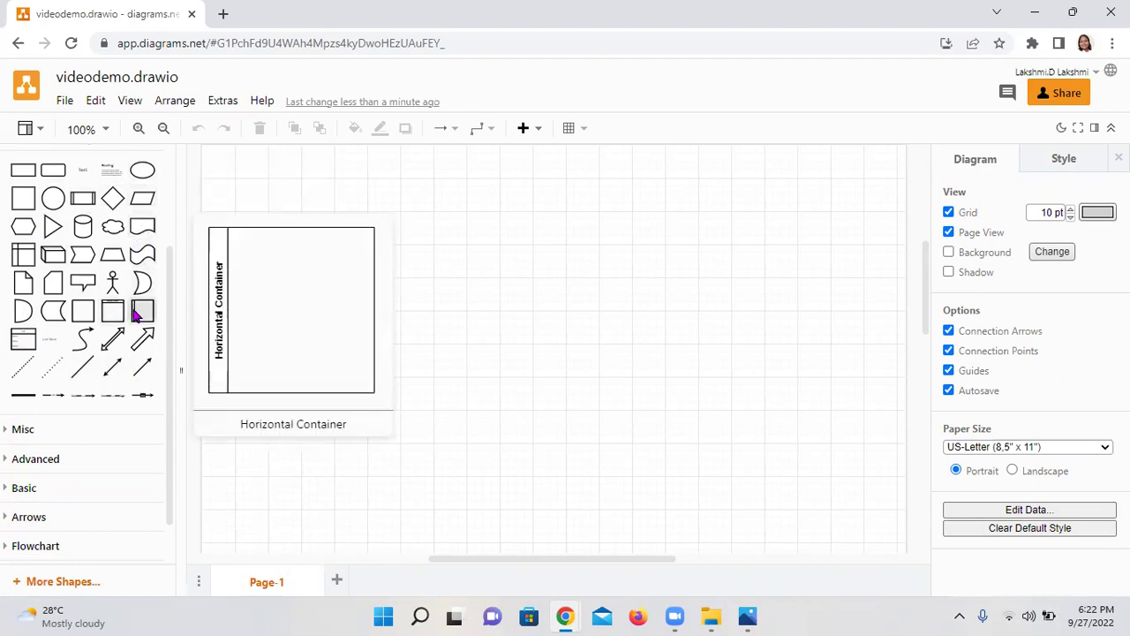
mouse_move(77, 322)
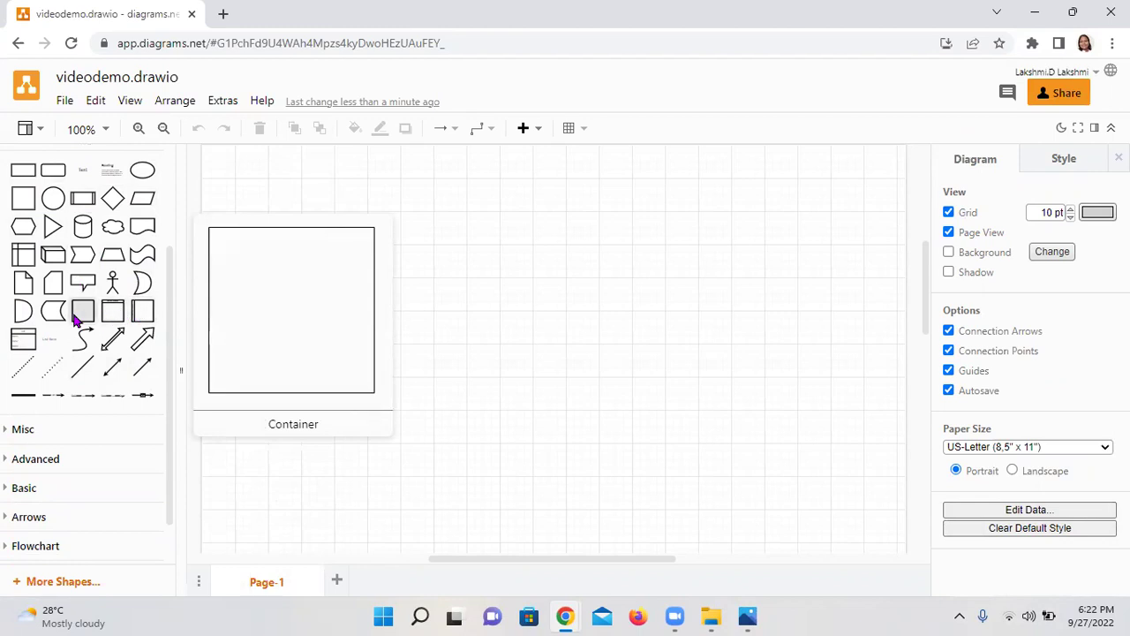
mouse_move(19, 356)
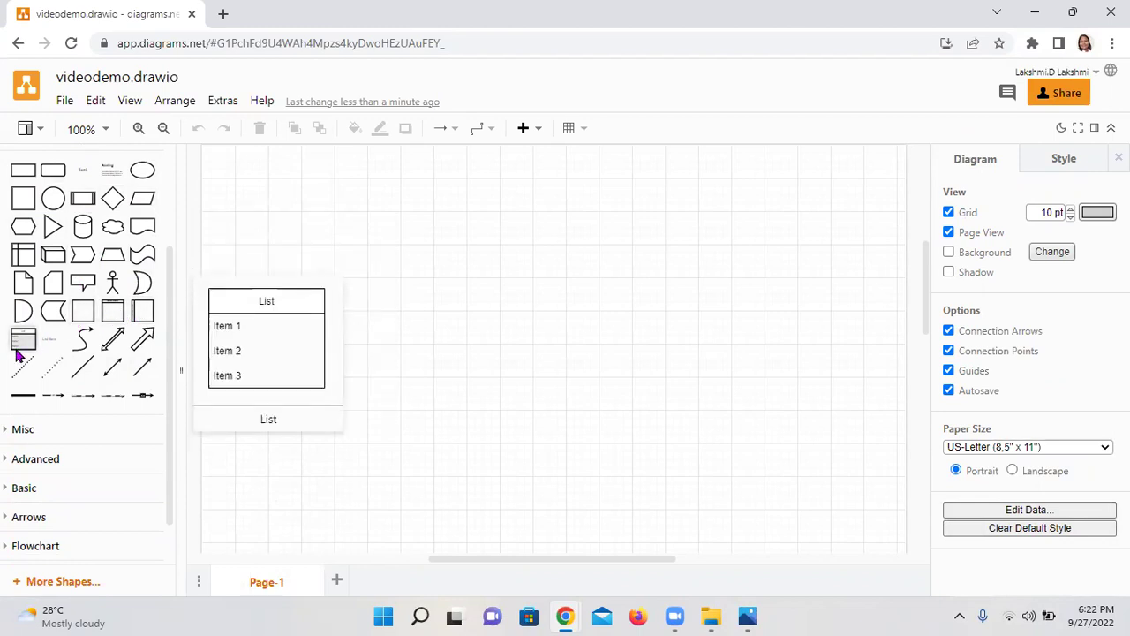
Expand the Misc shape library and preview its image and label shapes
click(9, 430)
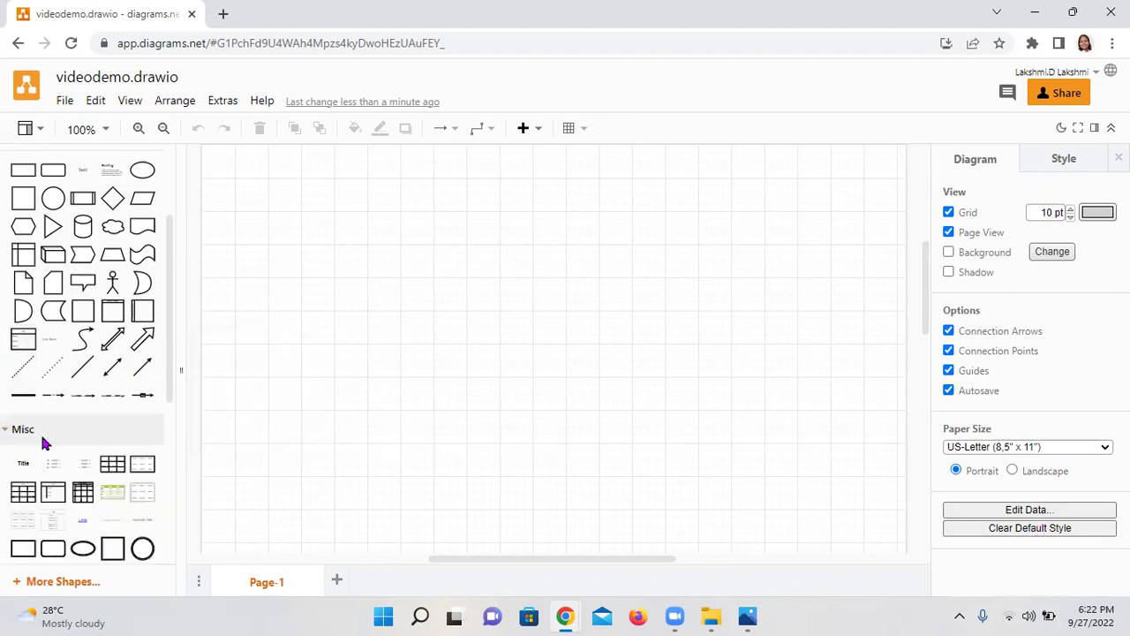
scroll(99, 449, down, 3)
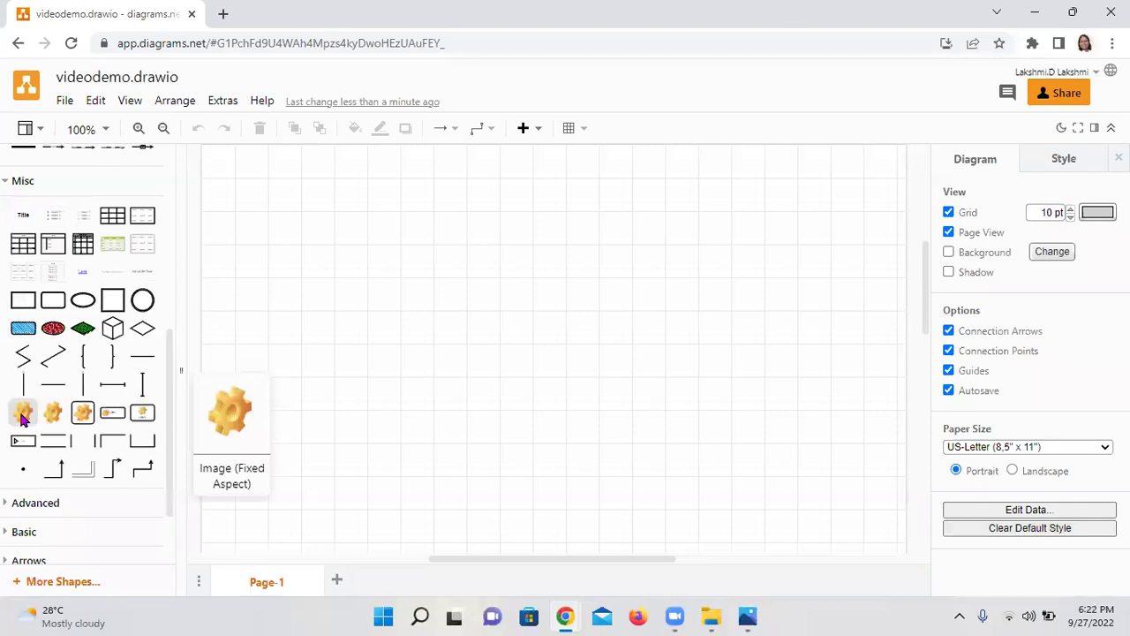
mouse_move(41, 422)
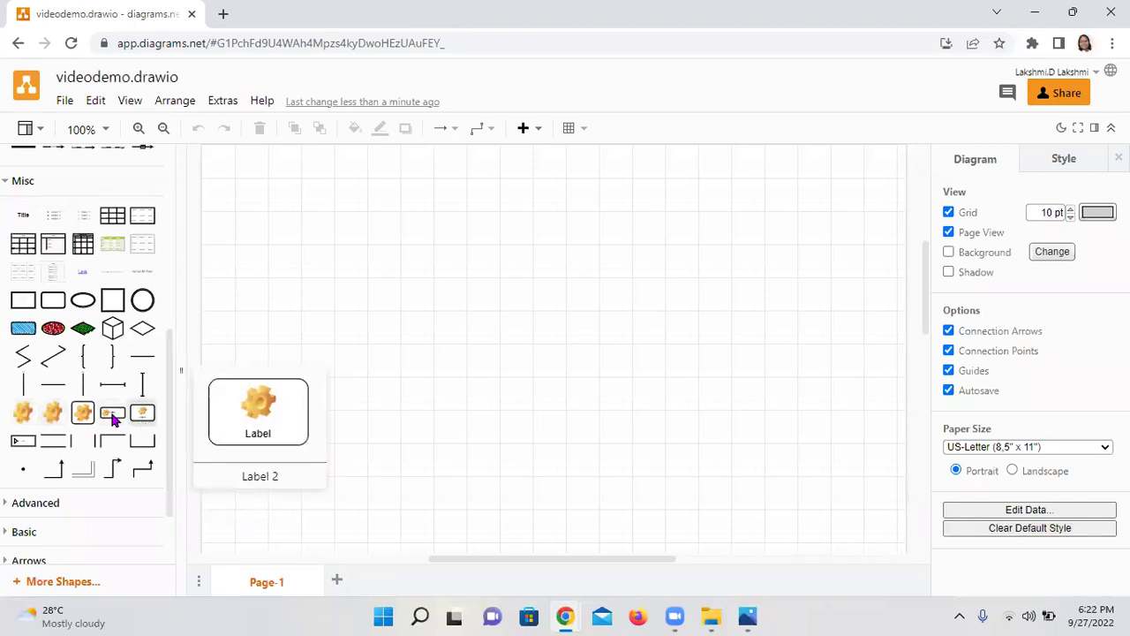
scroll(84, 344, down, 1)
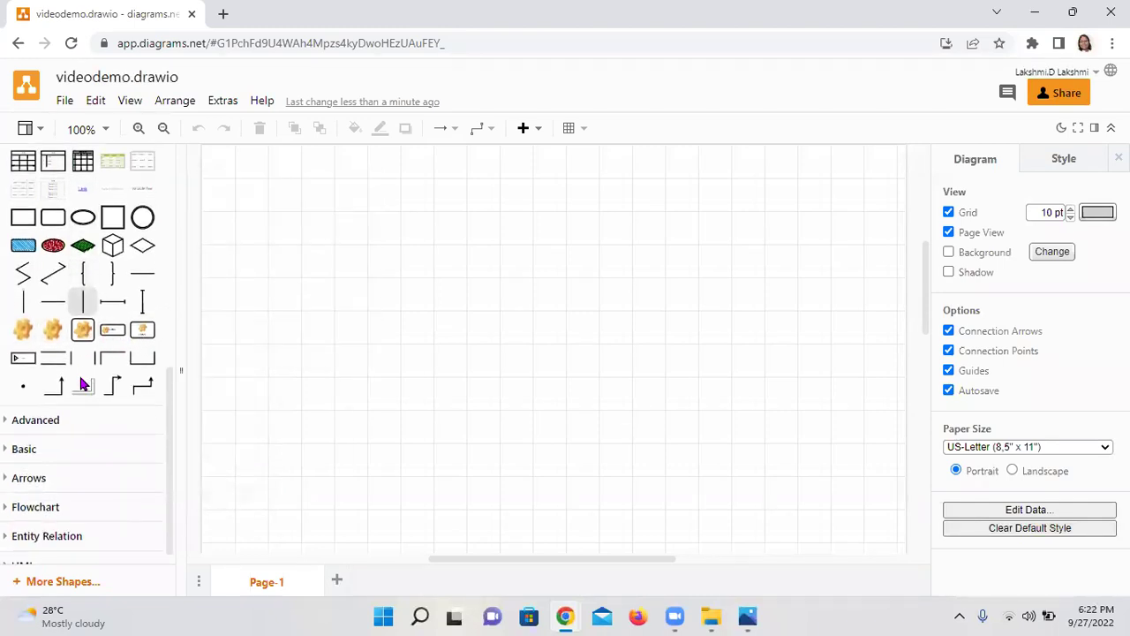
Expand the Advanced and Basic shape libraries and preview basic shapes such as the loud callout and banner
click(26, 417)
scroll(84, 420, down, 2)
scroll(92, 402, down, 2)
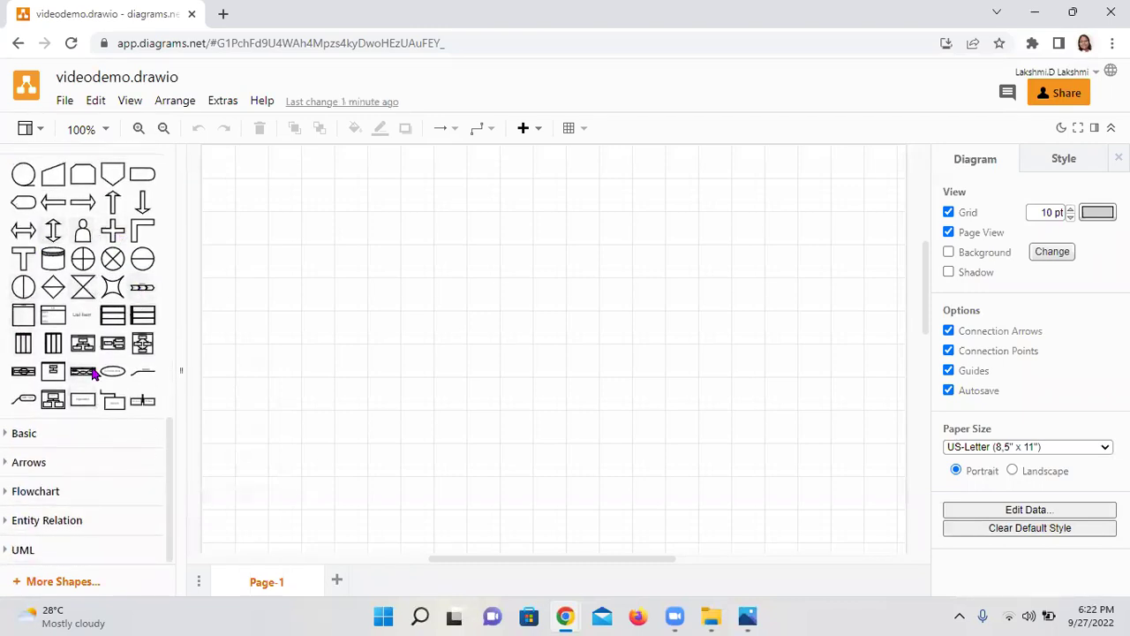
click(7, 433)
scroll(97, 437, down, 5)
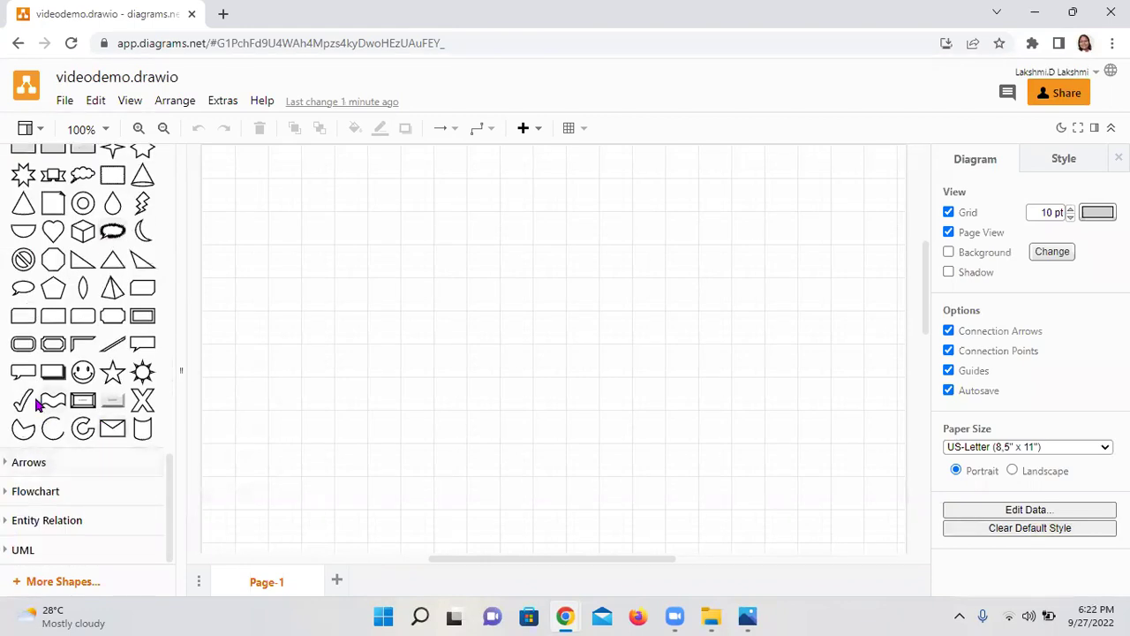
mouse_move(128, 403)
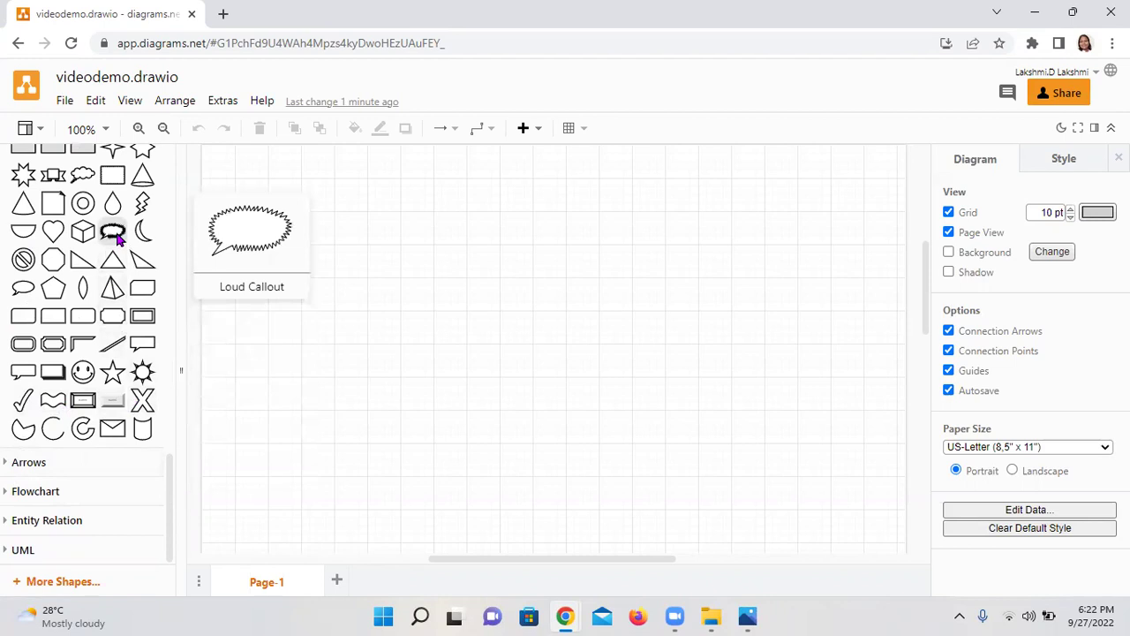
mouse_move(58, 177)
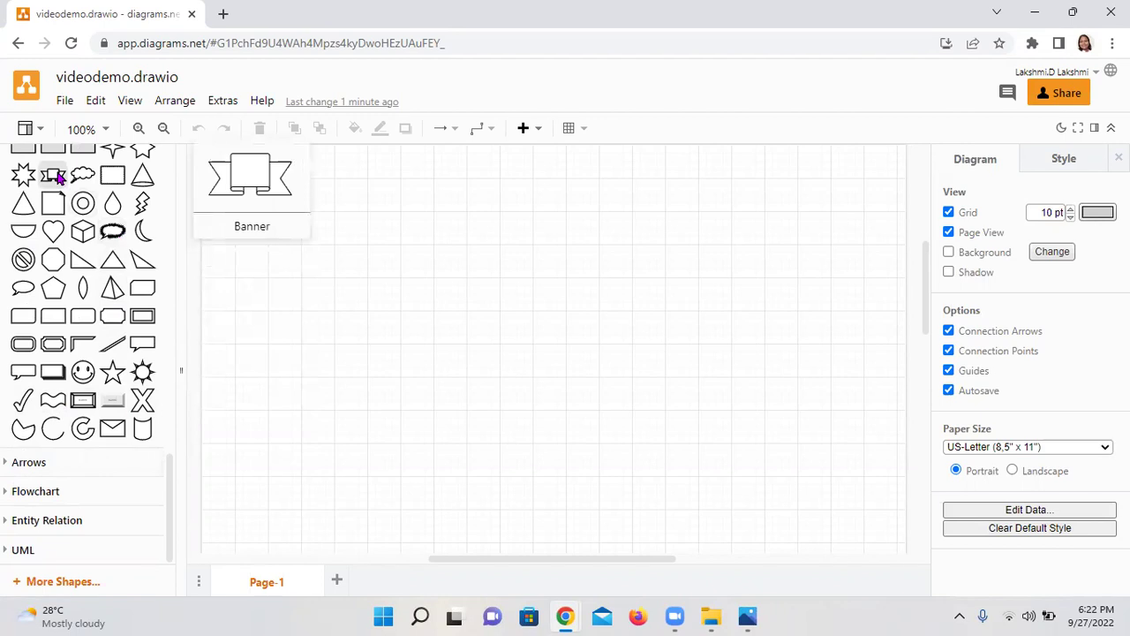
Expand the Arrows and Flowchart shape libraries and look through their shapes
click(5, 465)
scroll(103, 455, down, 2)
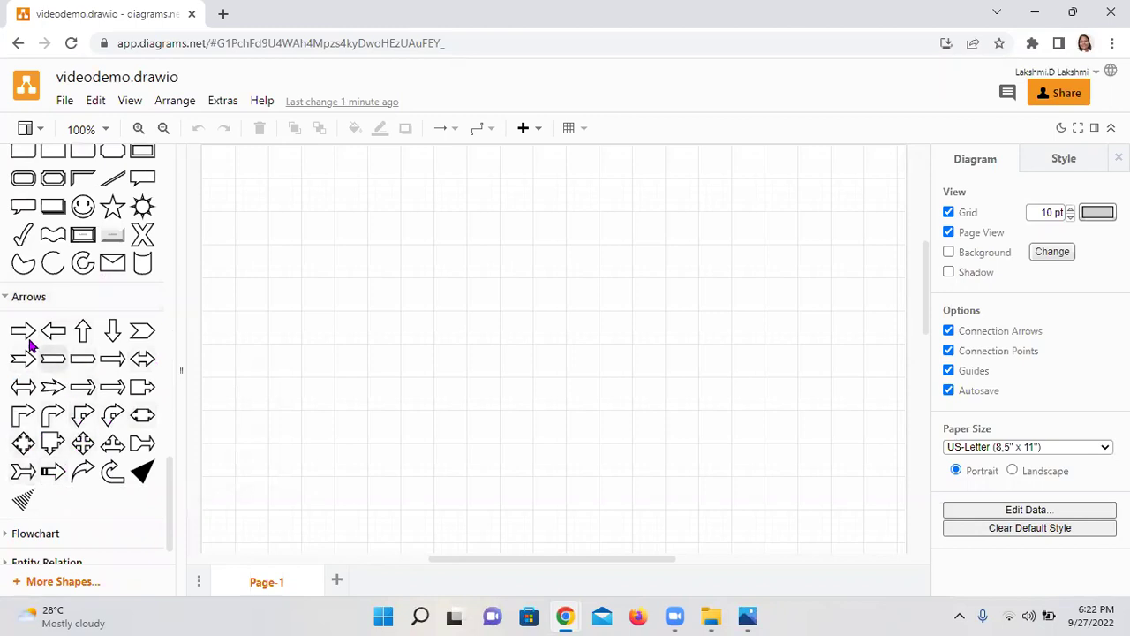
scroll(70, 460, down, 1)
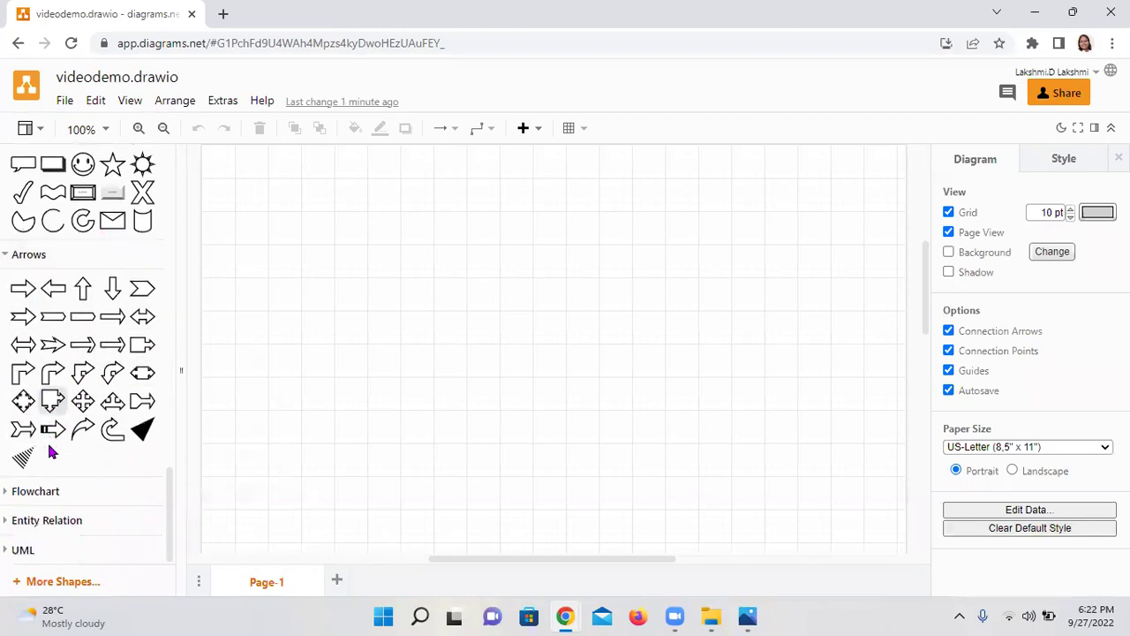
click(7, 492)
scroll(76, 447, down, 3)
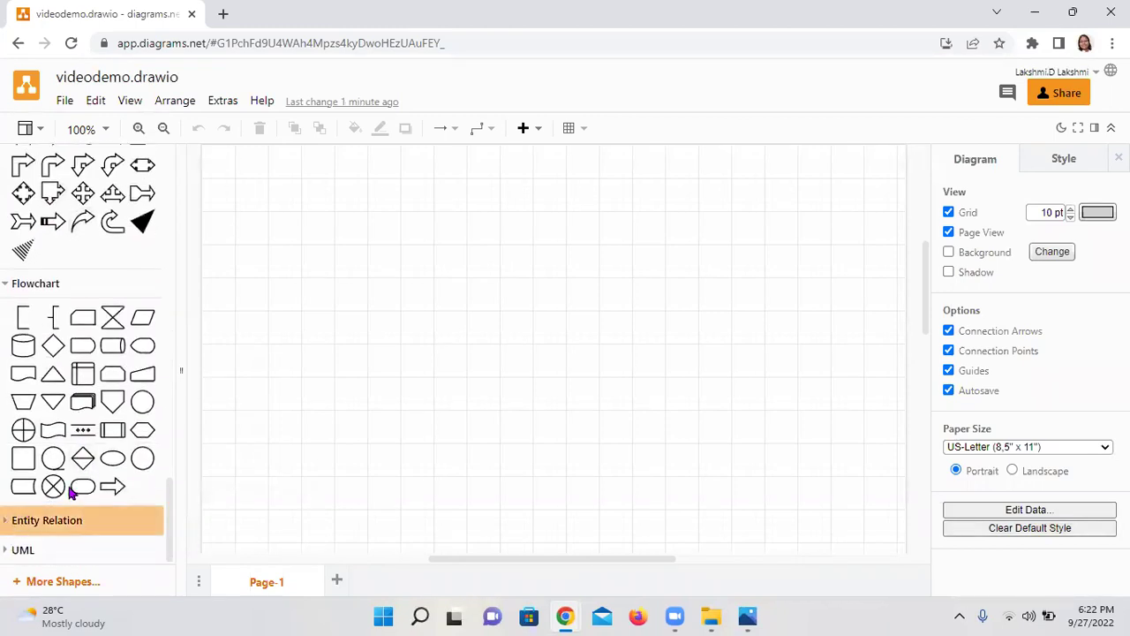
Expand the Entity Relation and UML shape libraries and look through their shapes
click(80, 521)
scroll(79, 495, down, 4)
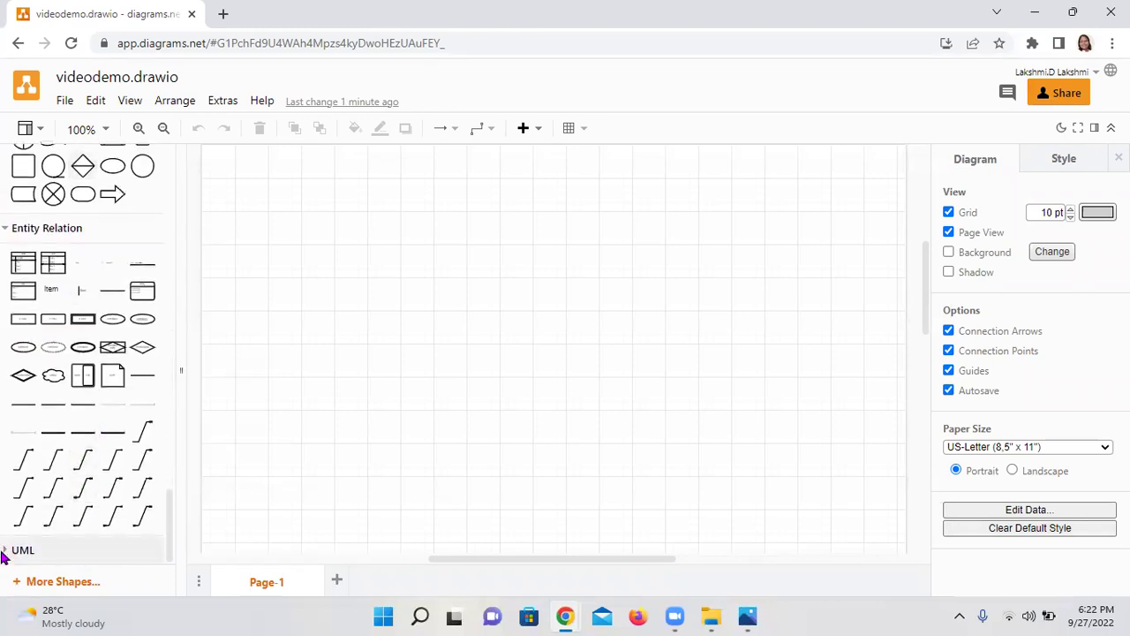
click(100, 545)
scroll(80, 556, down, 1)
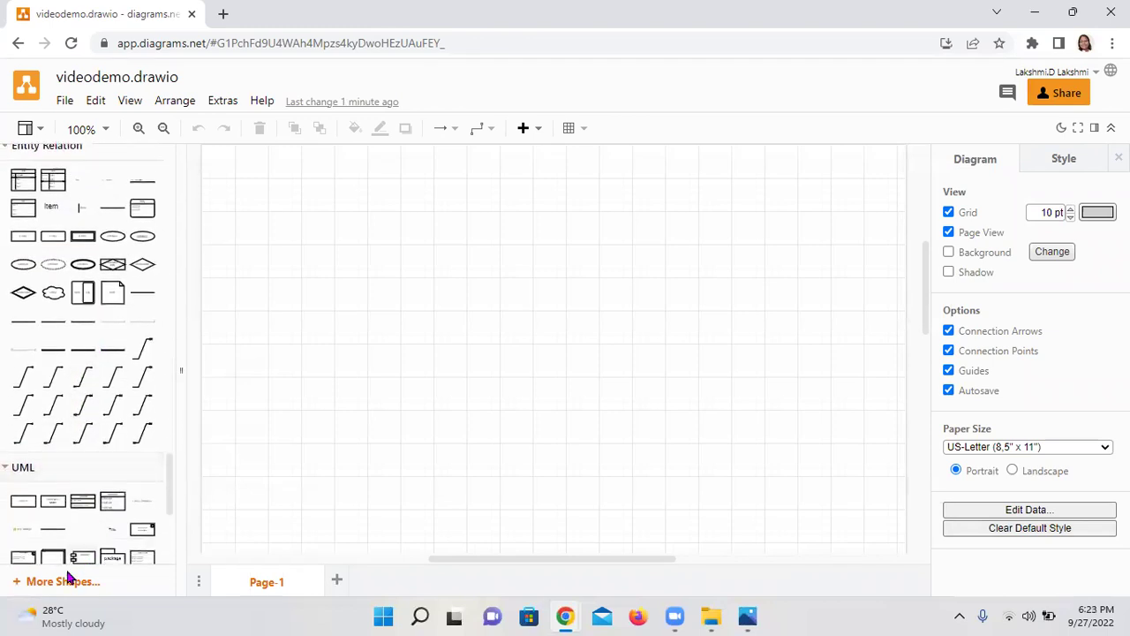
Look through the remaining UML shapes and review the Flowchart, Misc and General libraries, previewing the triangle, trapezoid and cube
scroll(70, 524, down, 3)
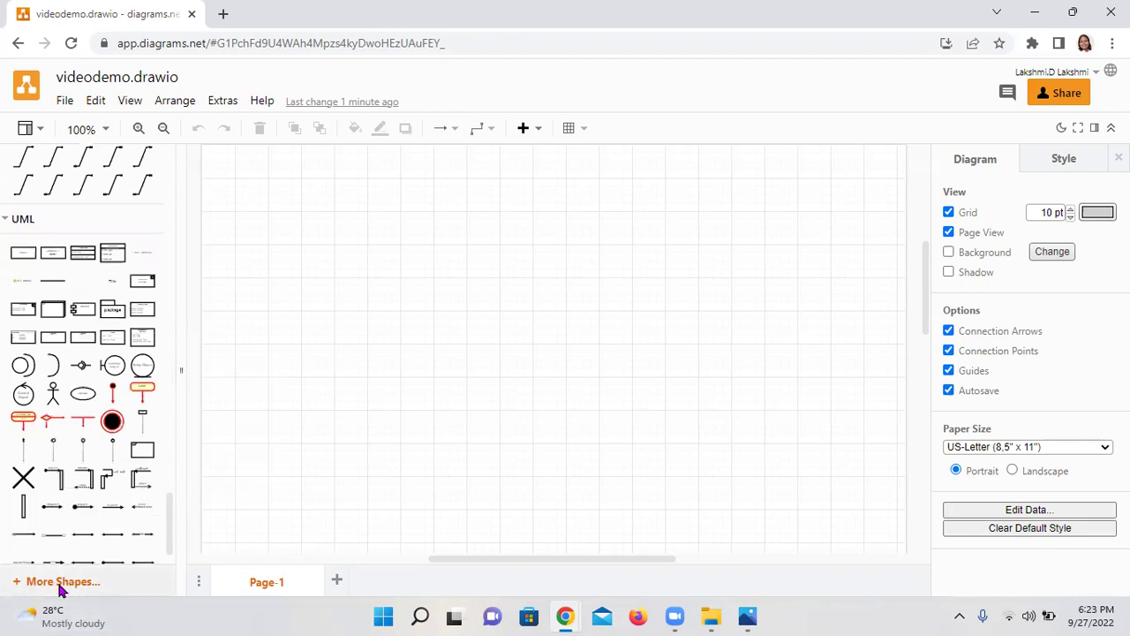
scroll(88, 476, down, 1)
mouse_move(97, 532)
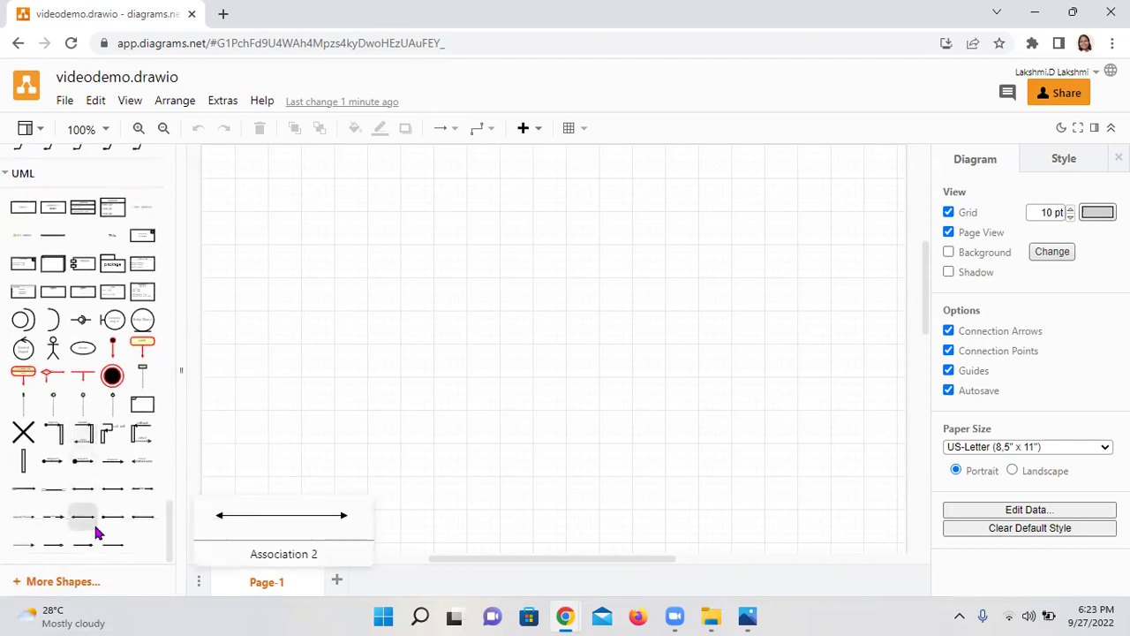
scroll(104, 323, up, 5)
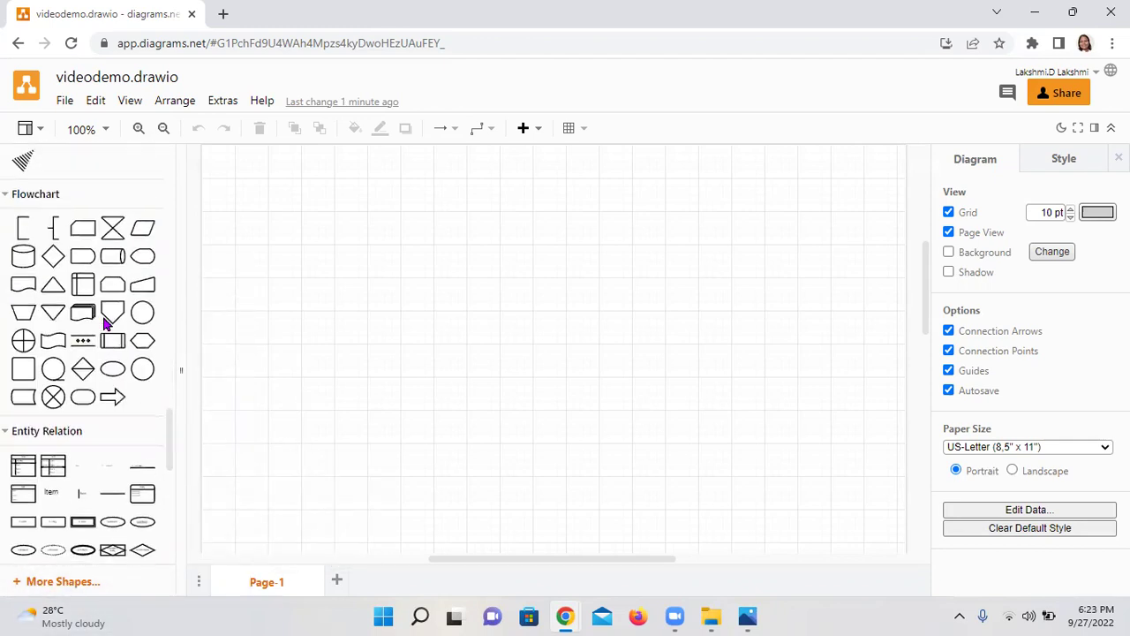
scroll(105, 323, up, 15)
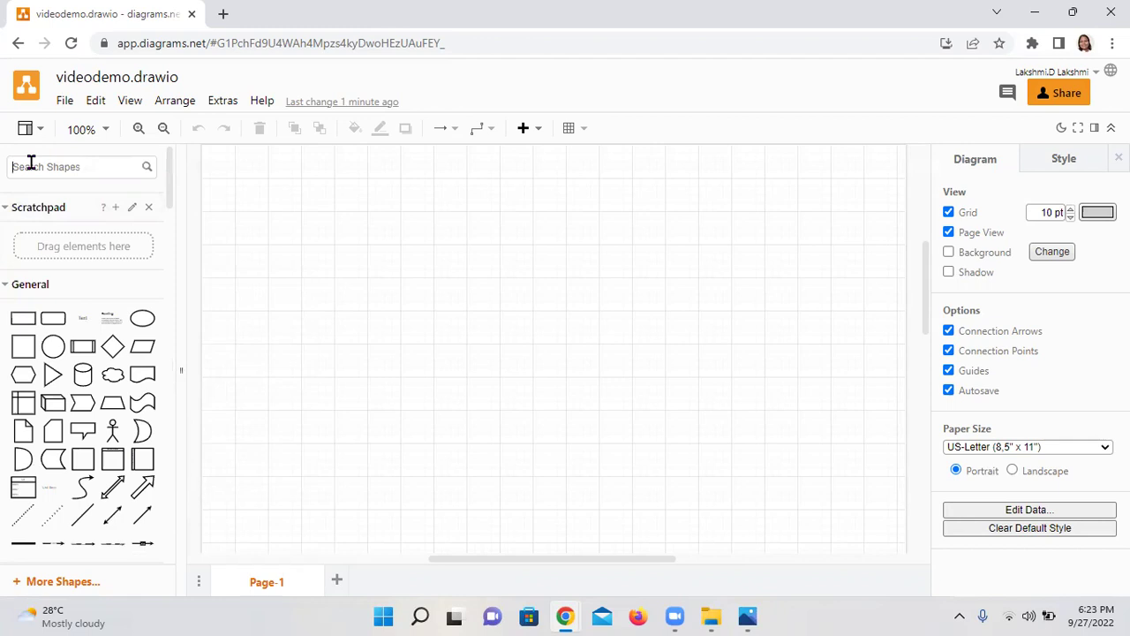
scroll(77, 371, down, 4)
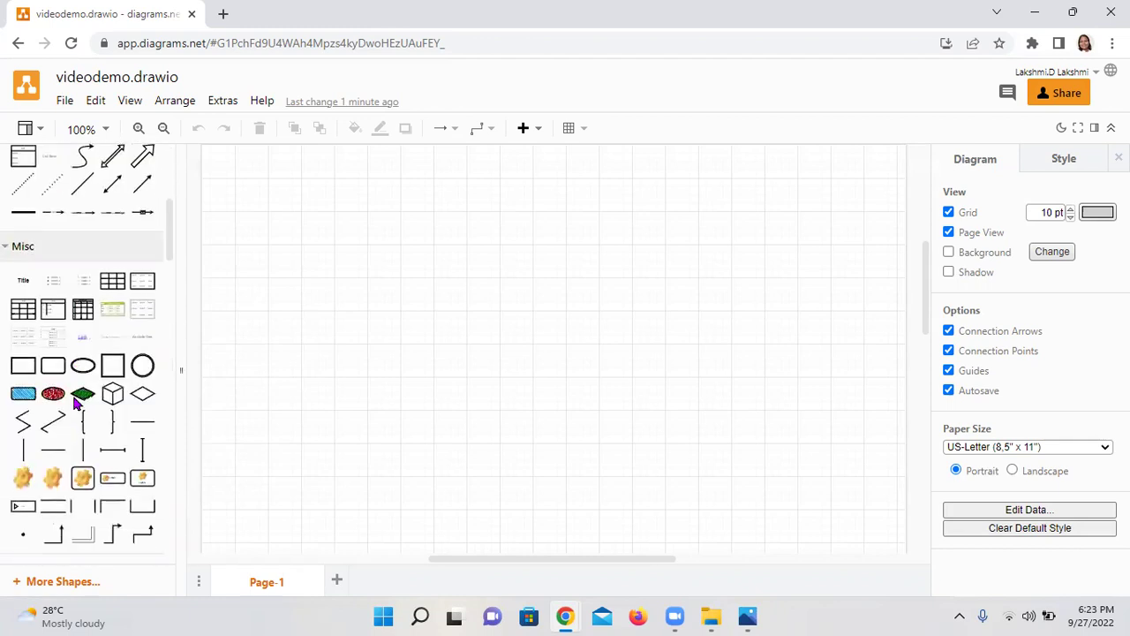
scroll(77, 402, up, 3)
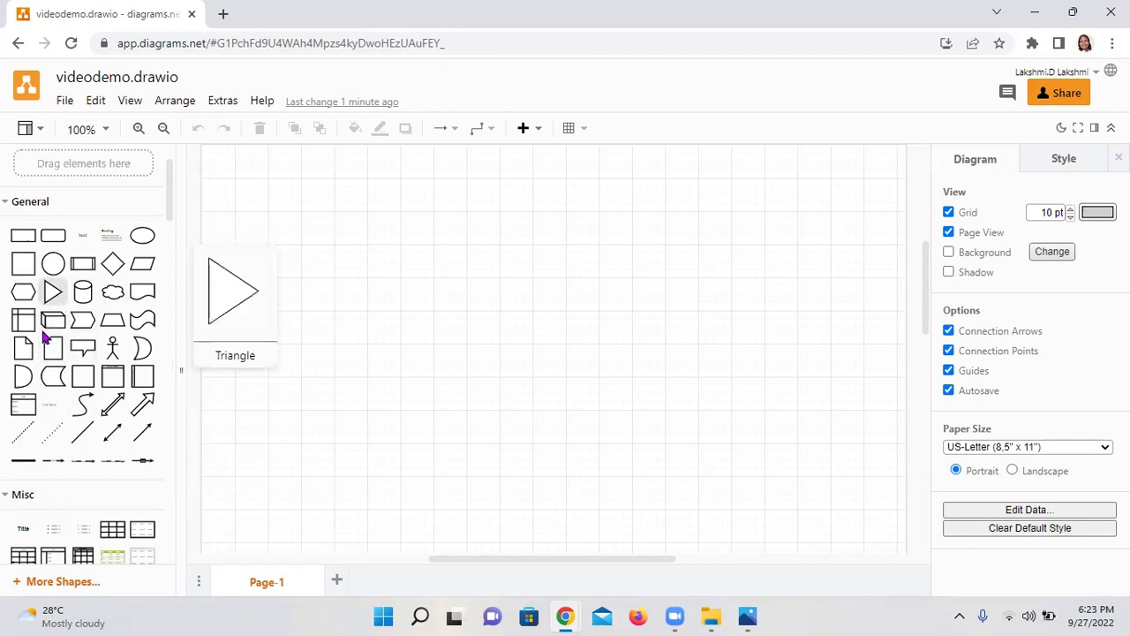
mouse_move(32, 356)
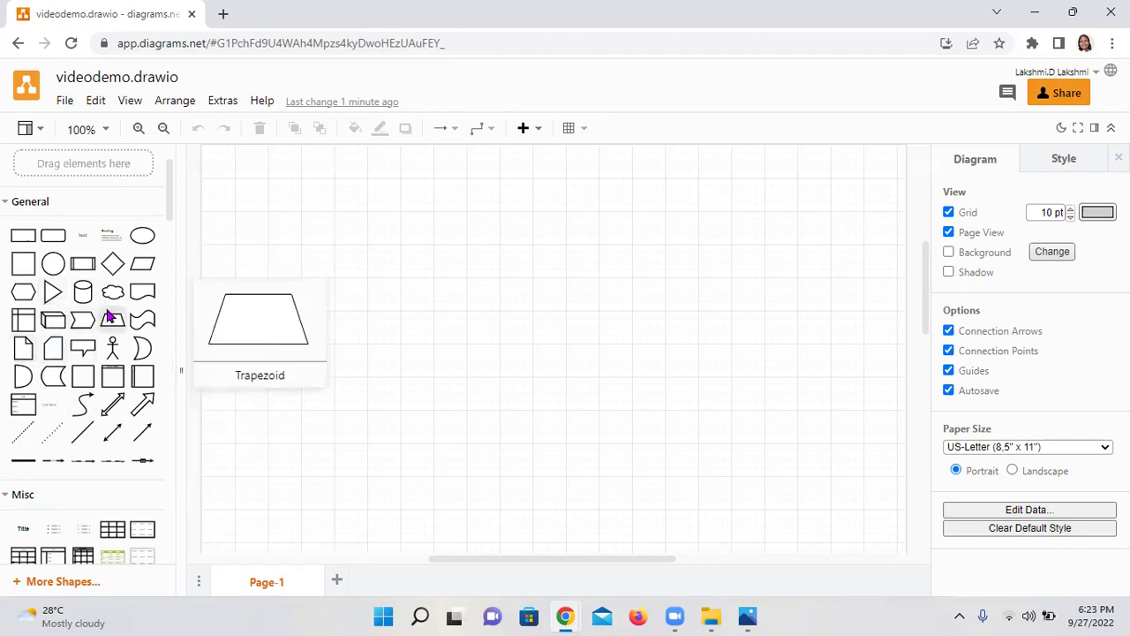
mouse_move(26, 463)
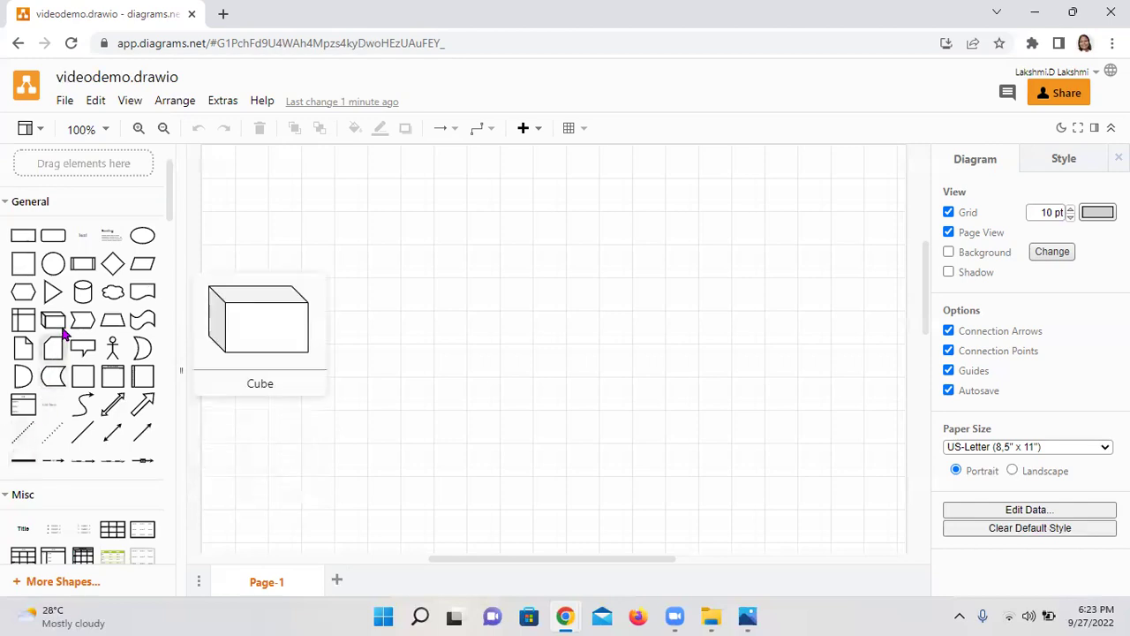
Add a Process shape from the General library, place it near the top of the page and enlarge it
click(83, 272)
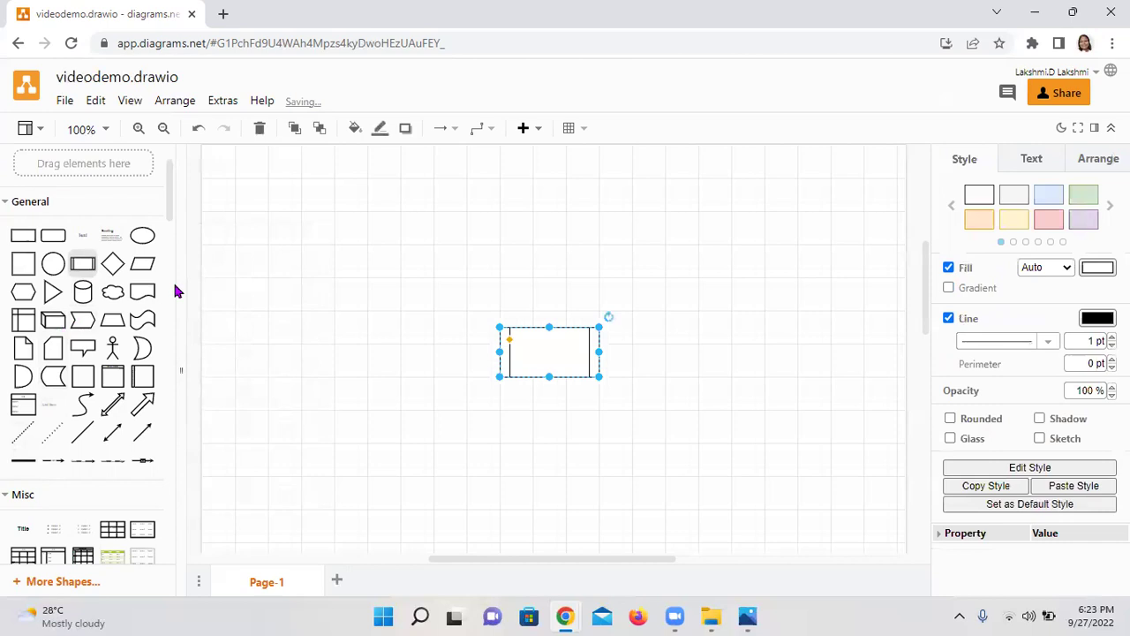
drag(547, 350, 657, 228)
mouse_move(572, 228)
mouse_down()
mouse_move(568, 248)
mouse_move(570, 235)
mouse_up()
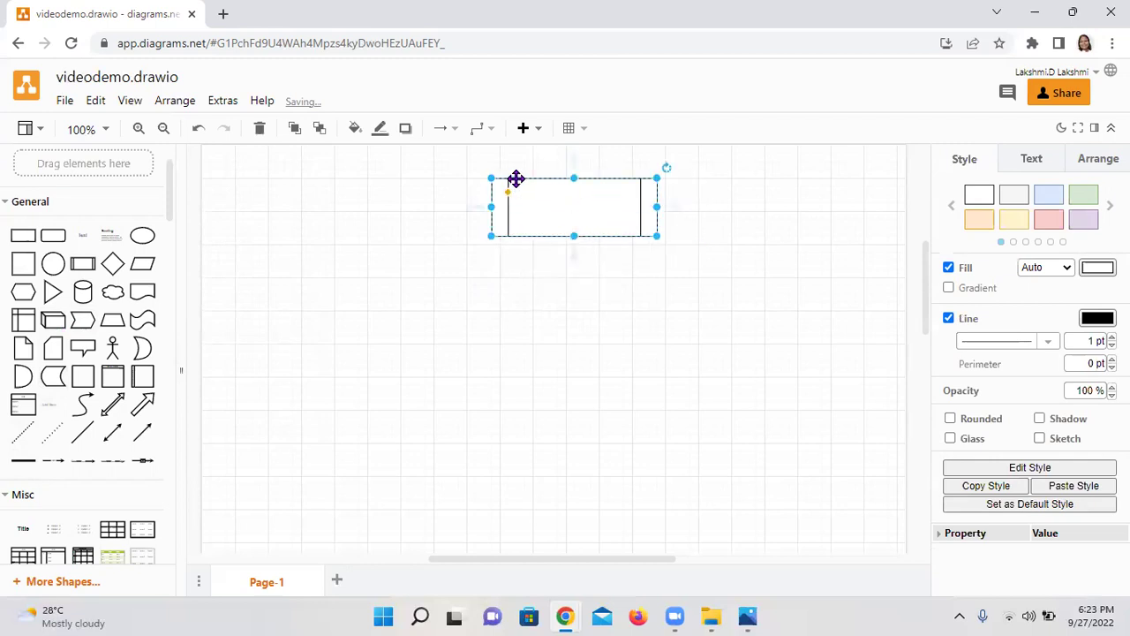
Apply the light red colour style to the process shape, try a dashed outline, and set a solid 2 pt line
click(1042, 226)
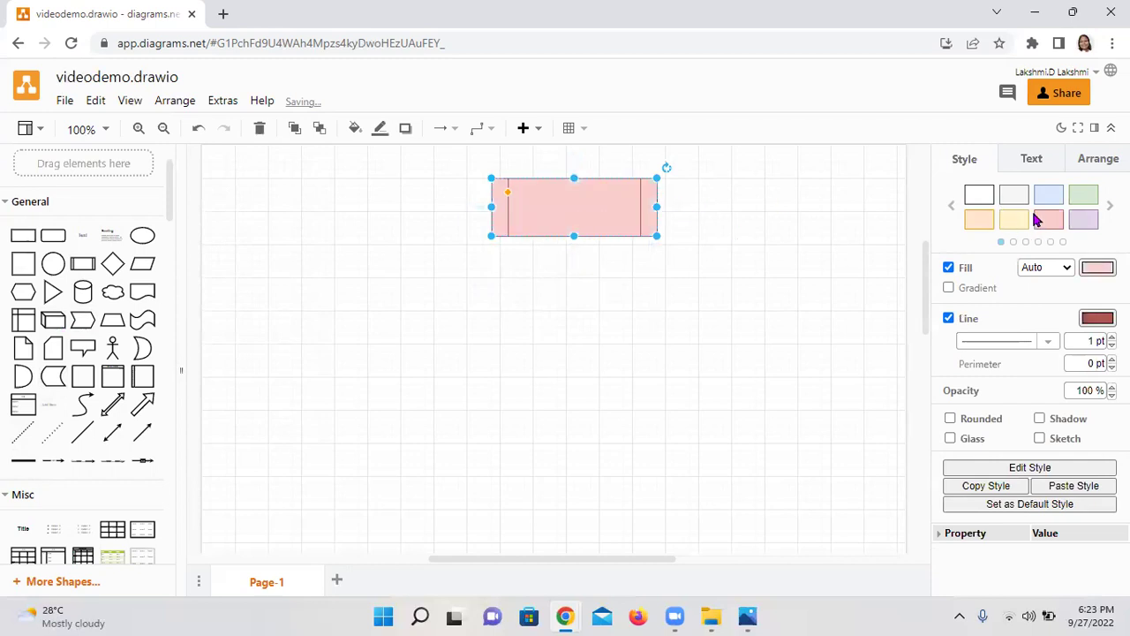
click(1049, 346)
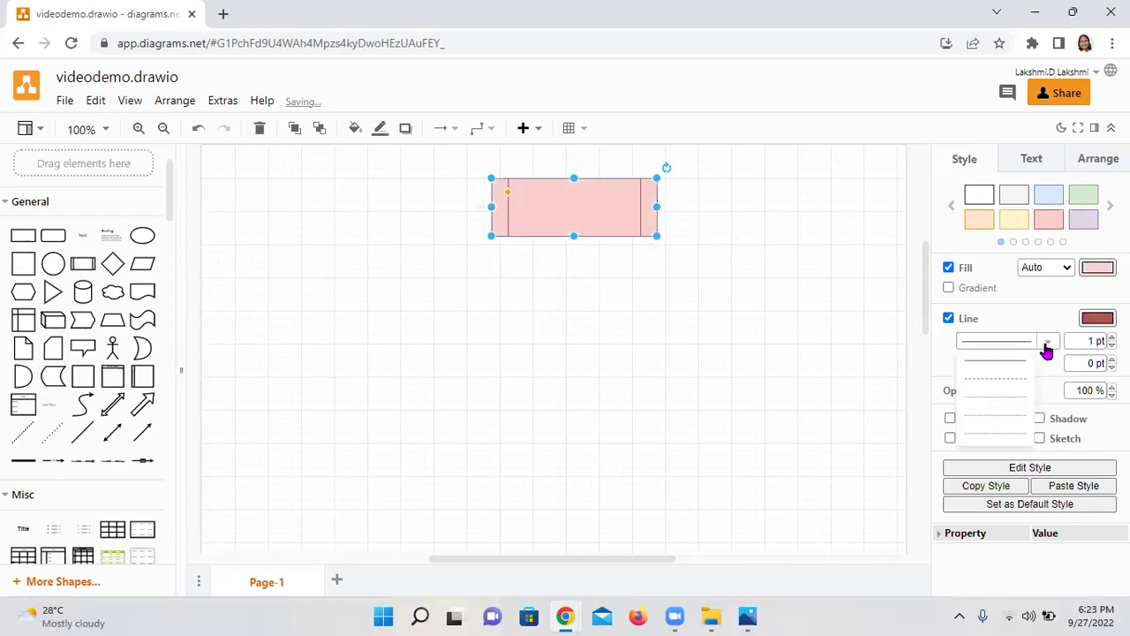
click(997, 387)
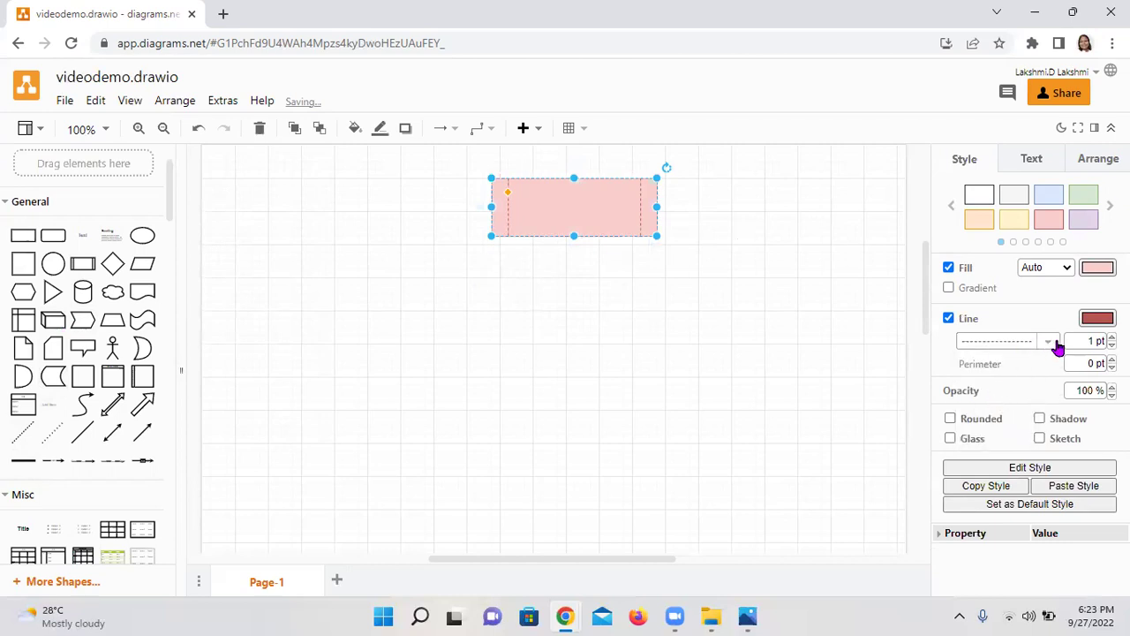
click(1111, 336)
click(1048, 343)
click(1021, 366)
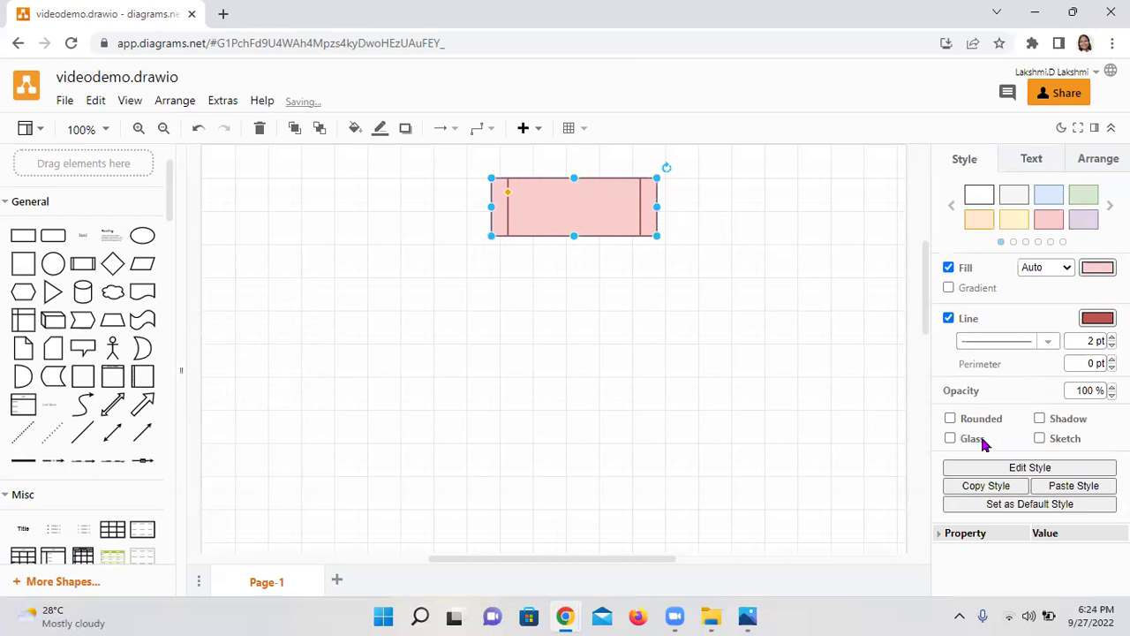
Round the process shape's corners and try the Glass, Shadow and Sketch effects, turning each of these three off again
click(951, 439)
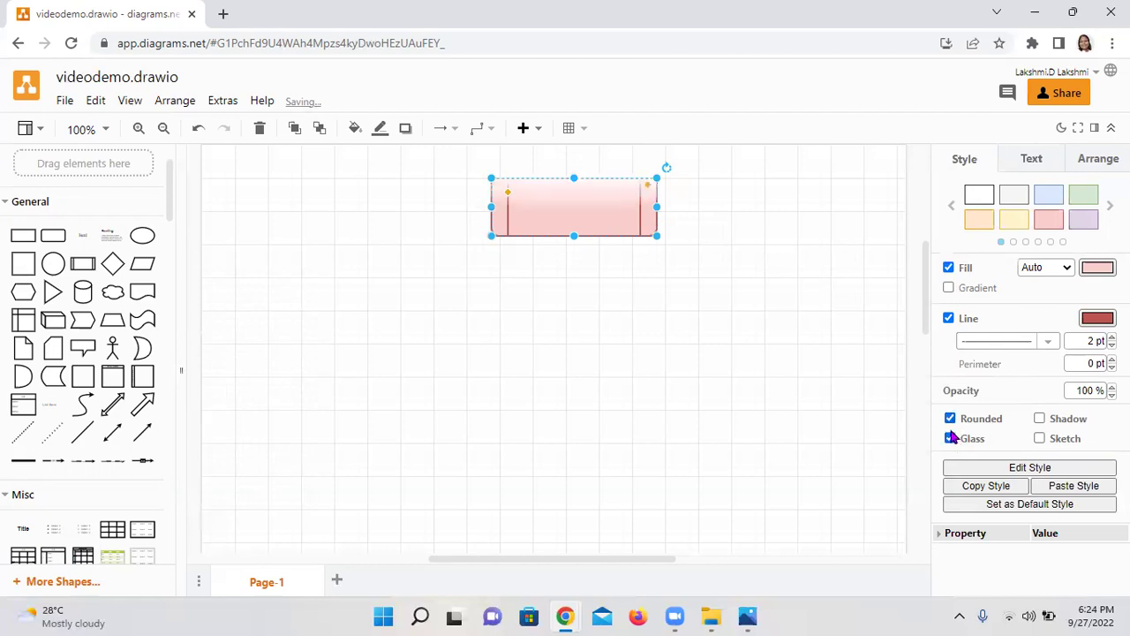
click(951, 439)
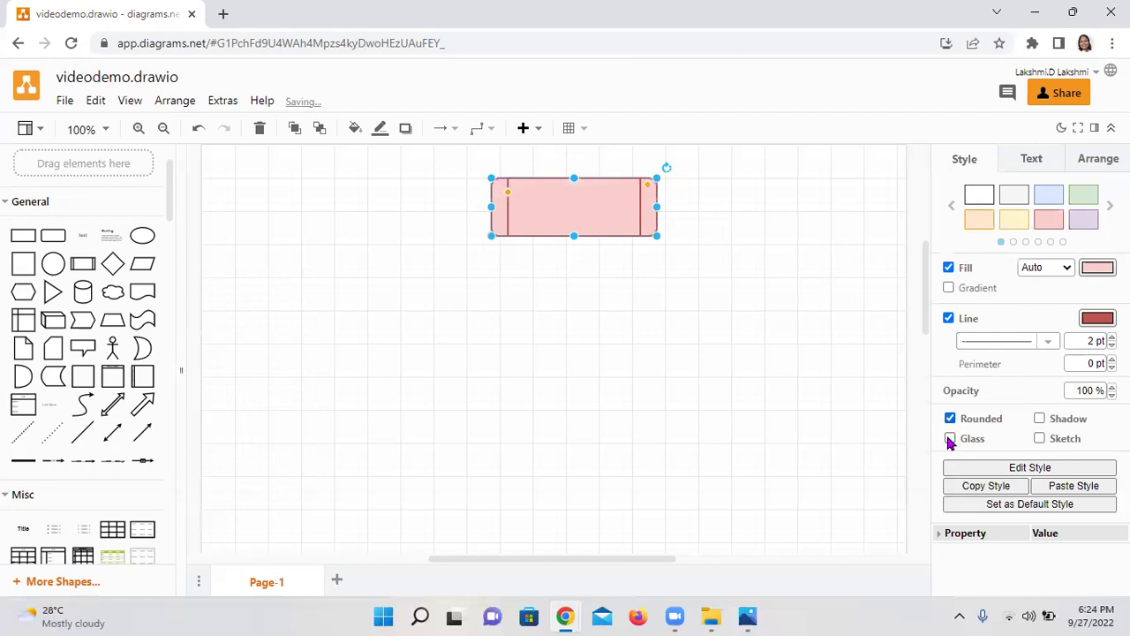
click(1040, 419)
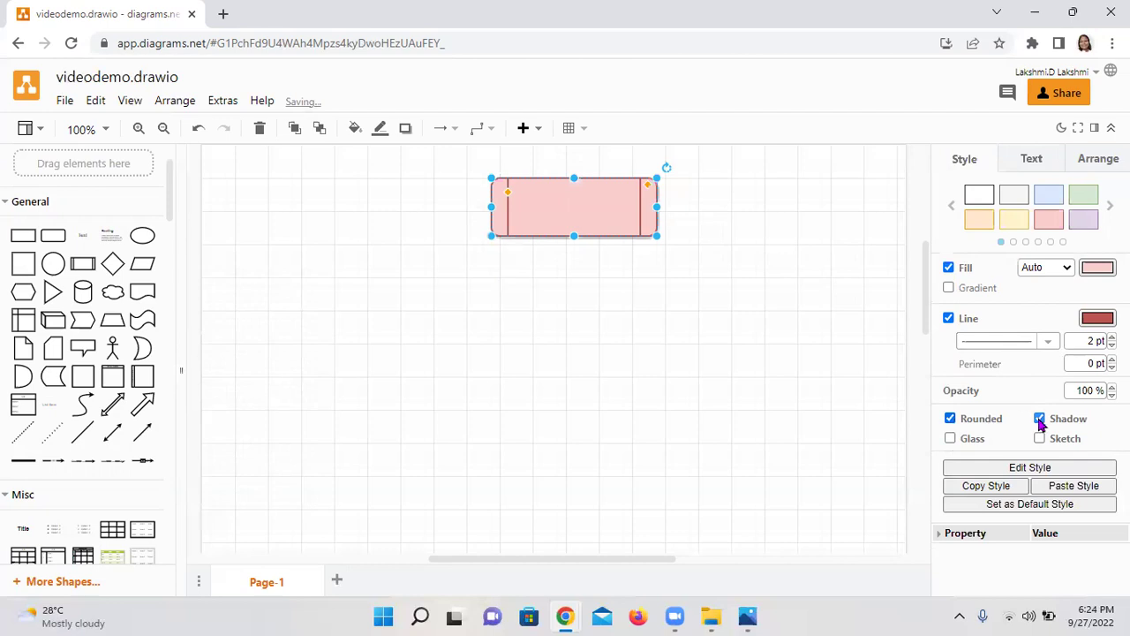
click(1040, 420)
click(1040, 439)
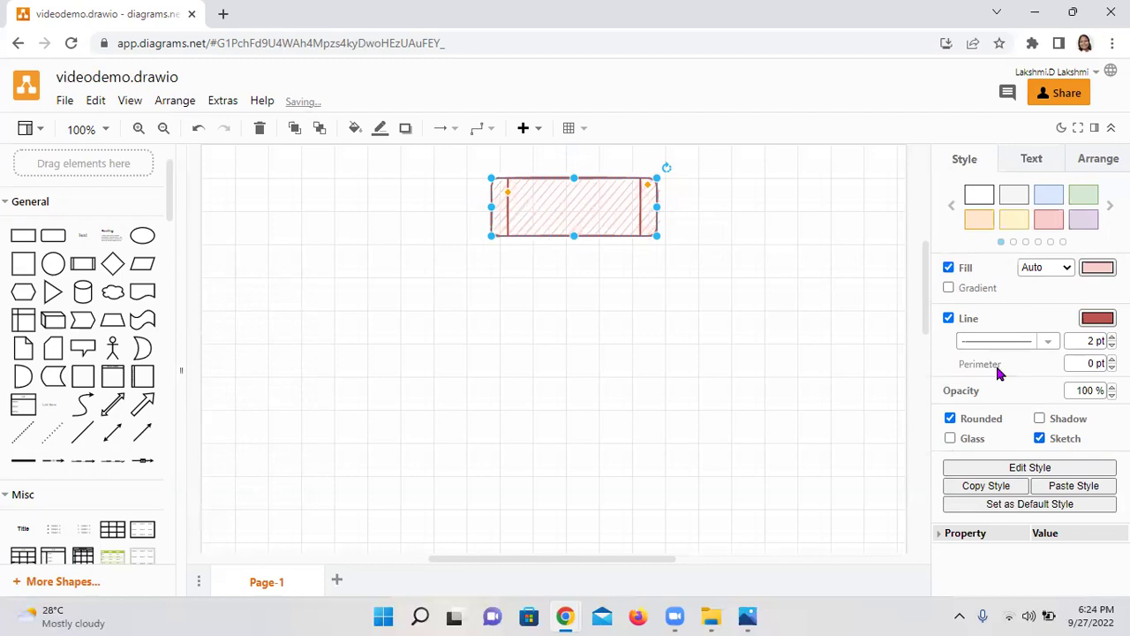
click(1040, 439)
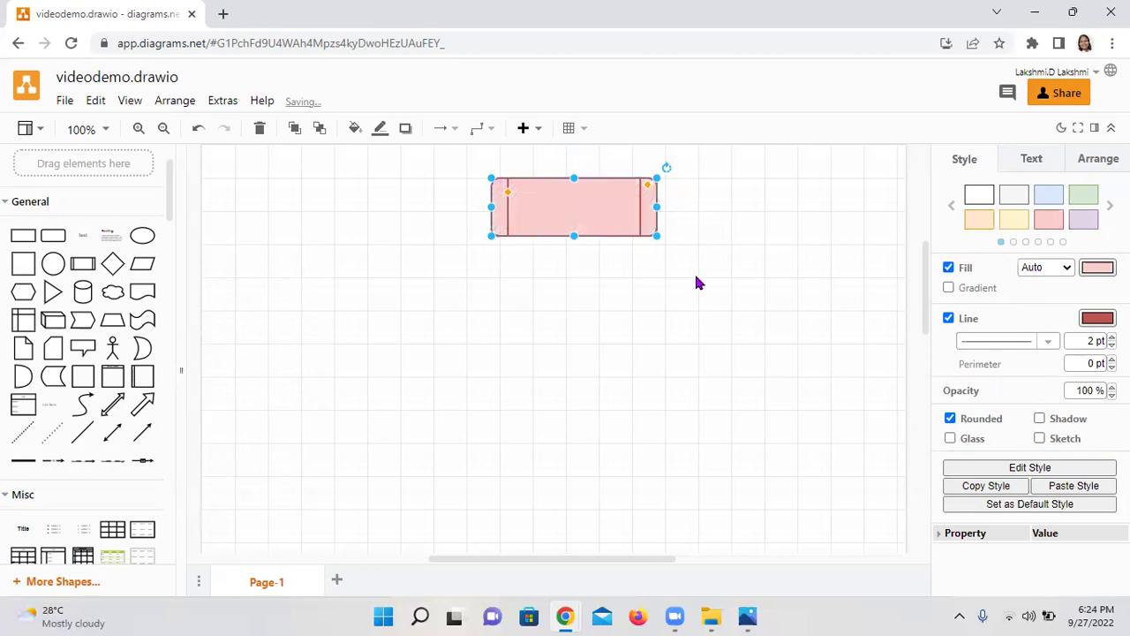
Label the process shape "Drawing" and format the text as bold with the Heading 1 style
double_click(565, 208)
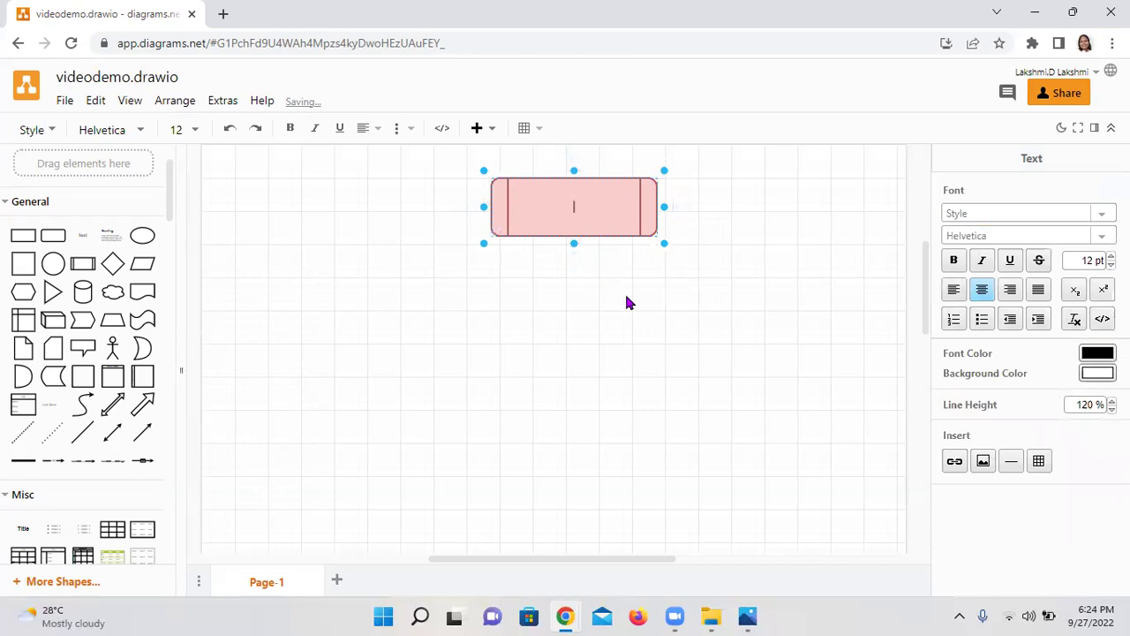
text(Drawing)
double_click(563, 209)
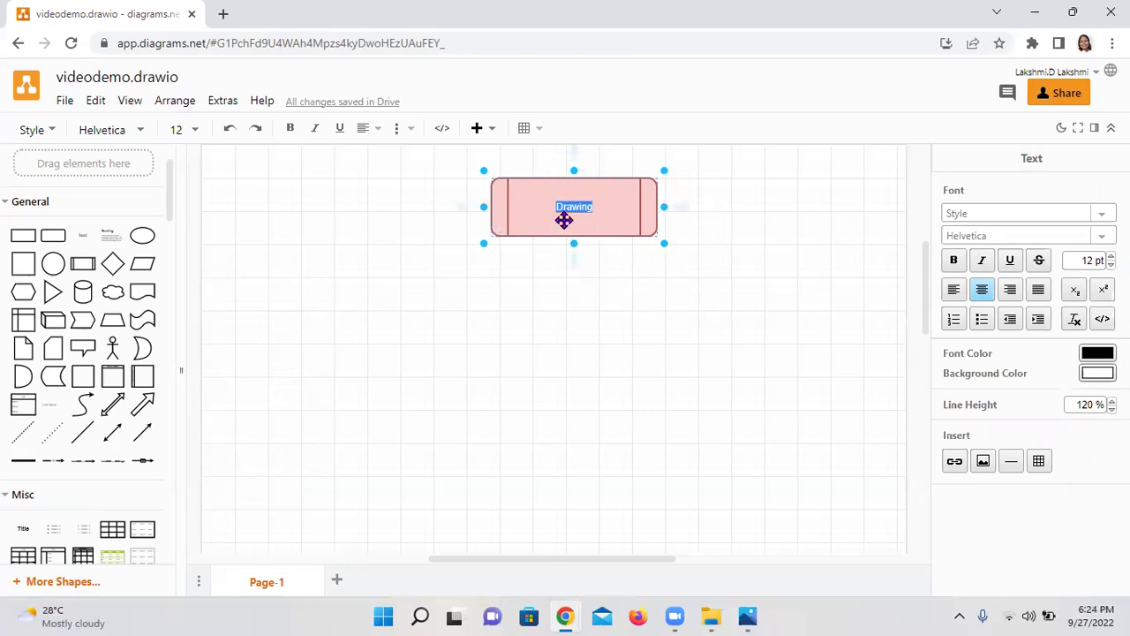
click(953, 260)
click(991, 218)
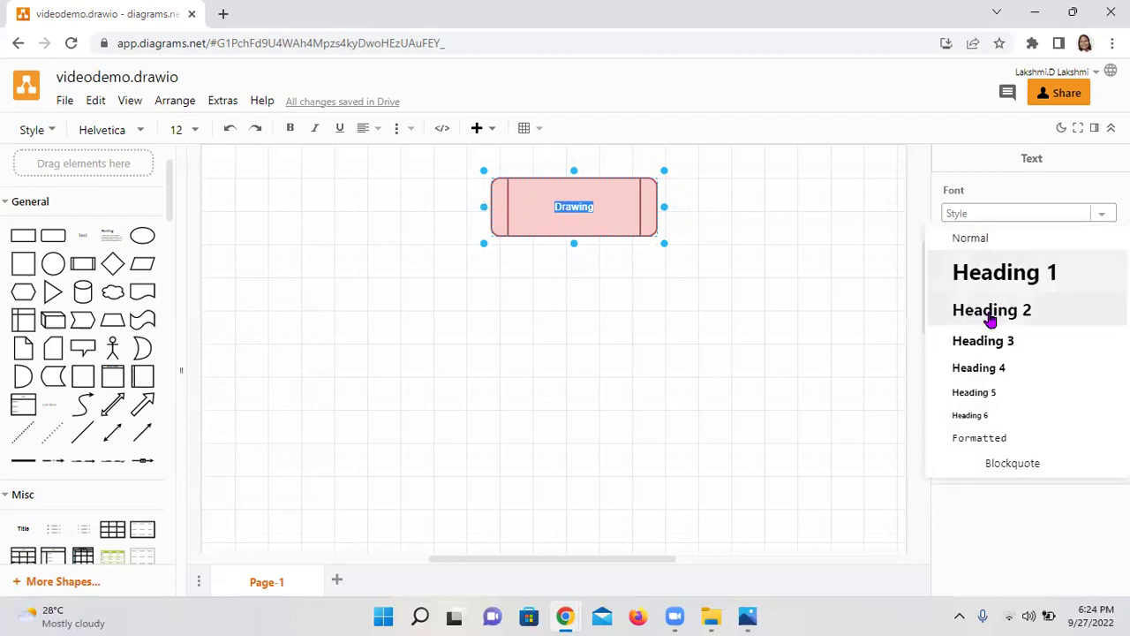
click(989, 284)
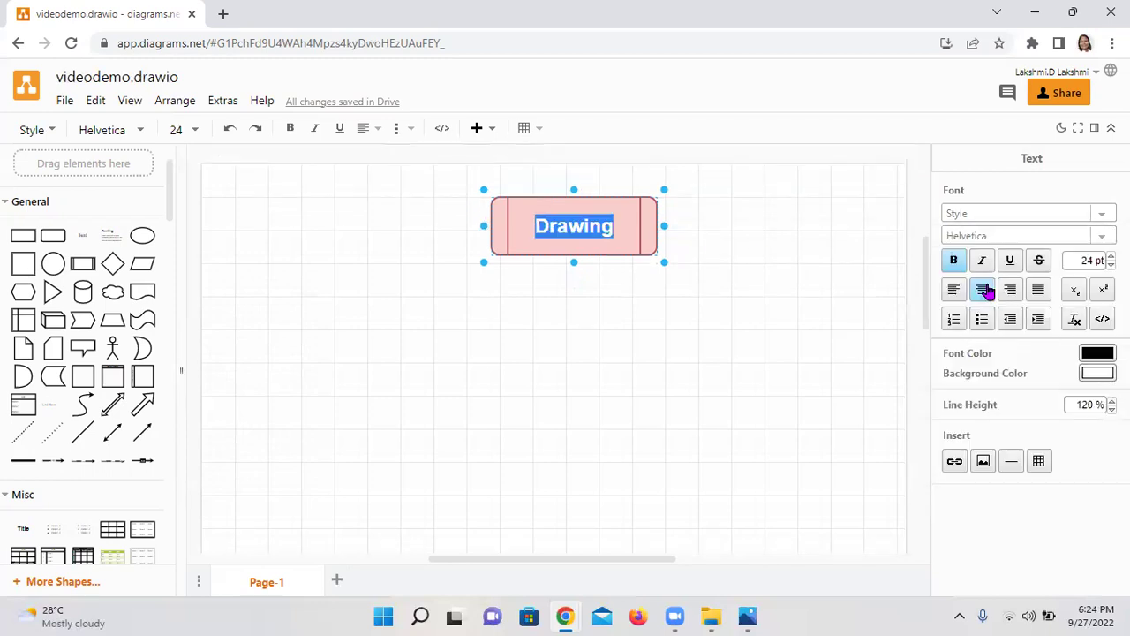
Set the "Drawing" label's font to Georgia and its font color to blue 0000CC
click(983, 238)
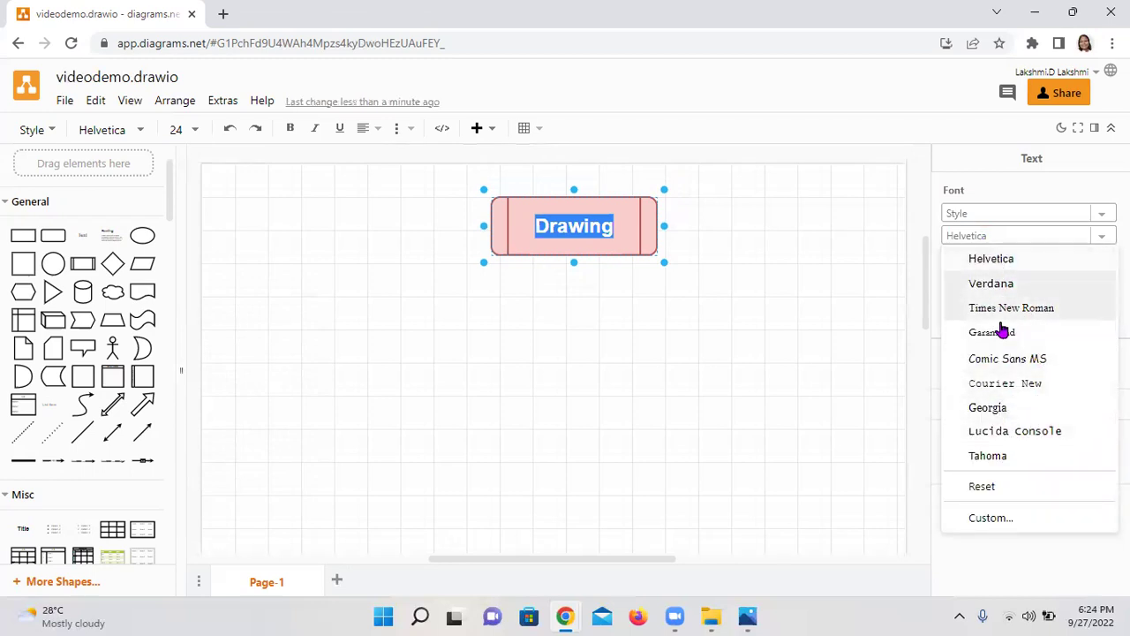
click(990, 409)
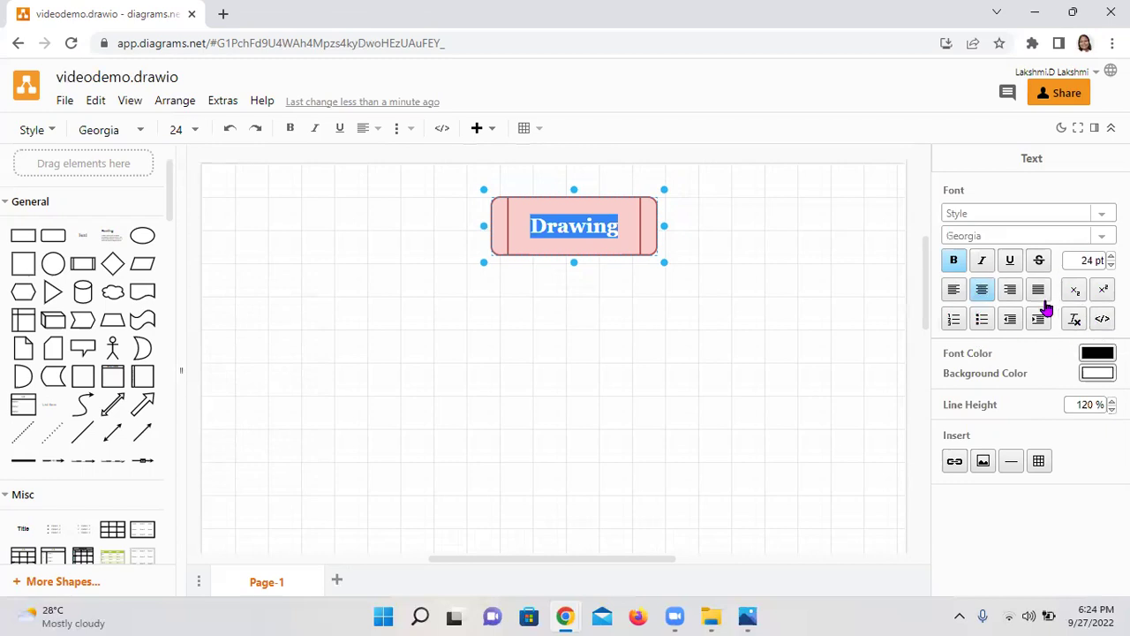
click(1095, 355)
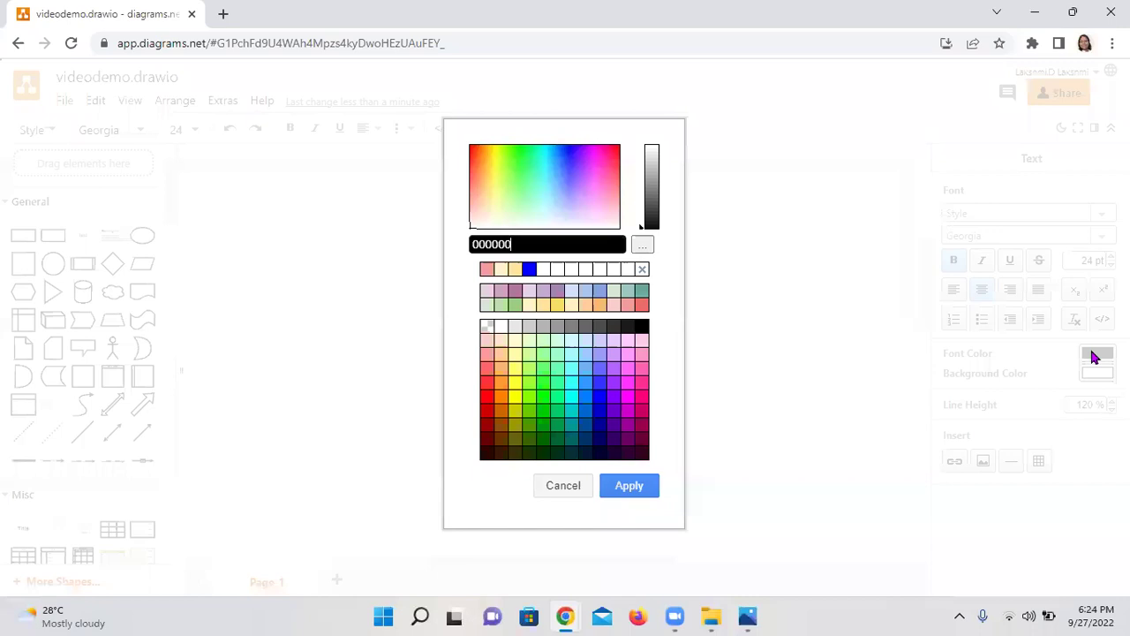
click(604, 420)
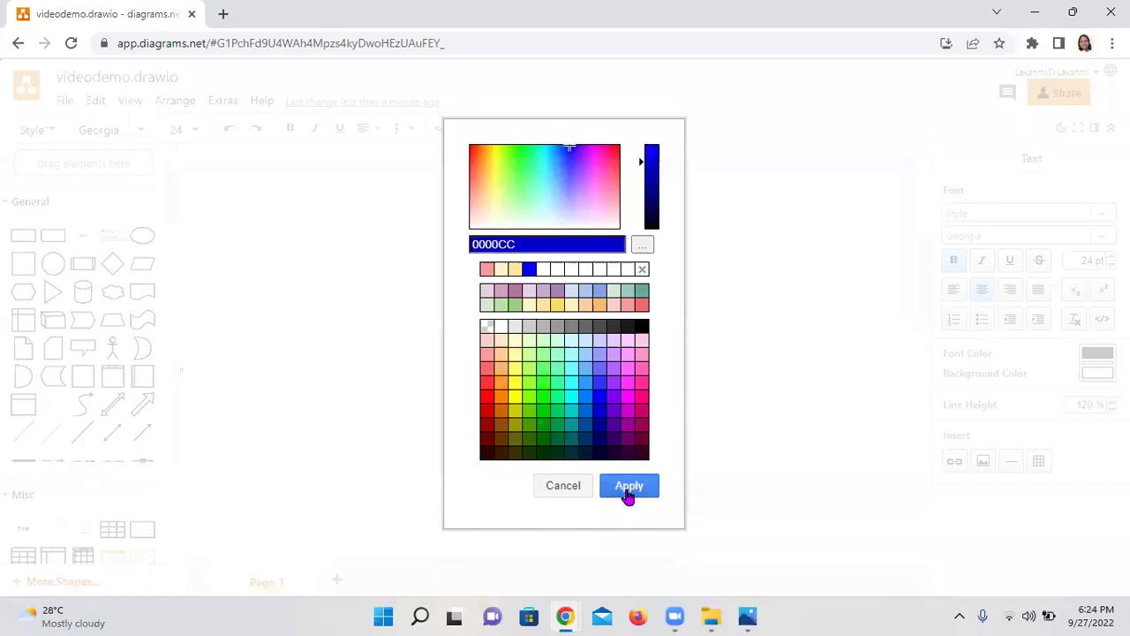
click(628, 487)
click(581, 249)
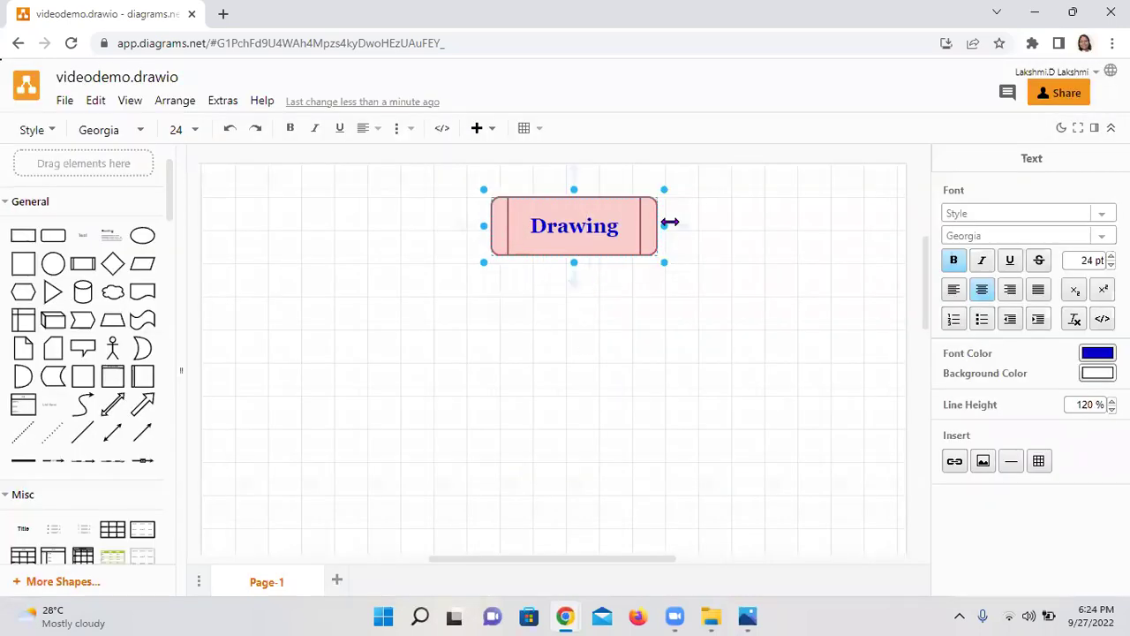
click(736, 277)
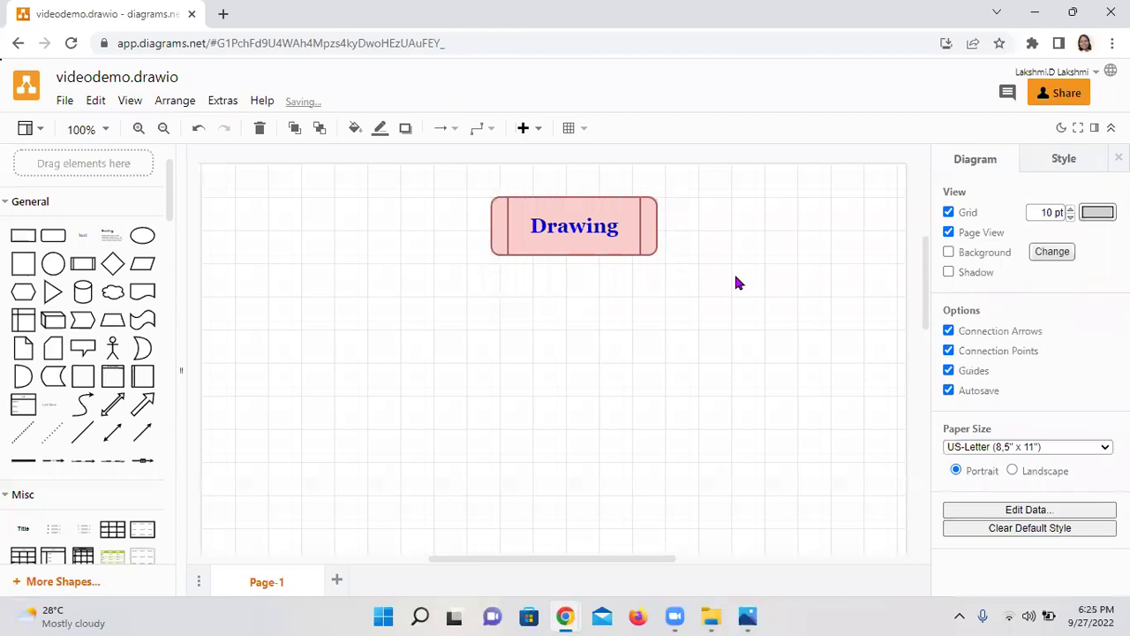
Move the "Drawing" shape slightly down and place an Actor shape below and to the left of it
click(592, 239)
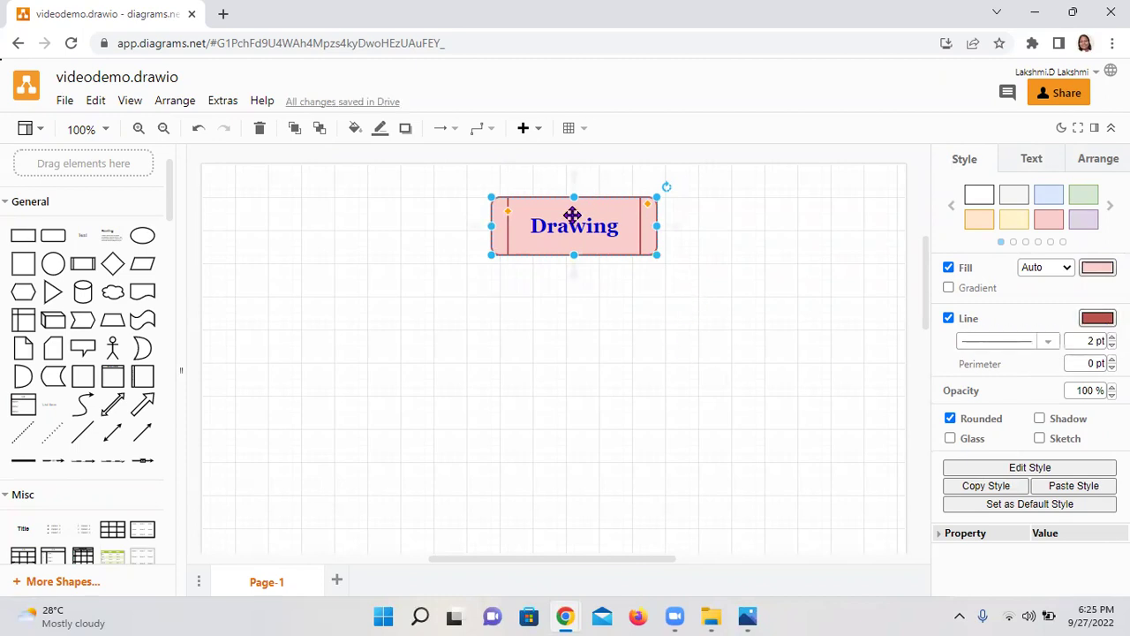
mouse_move(575, 212)
mouse_down()
mouse_move(556, 228)
mouse_move(566, 245)
mouse_up()
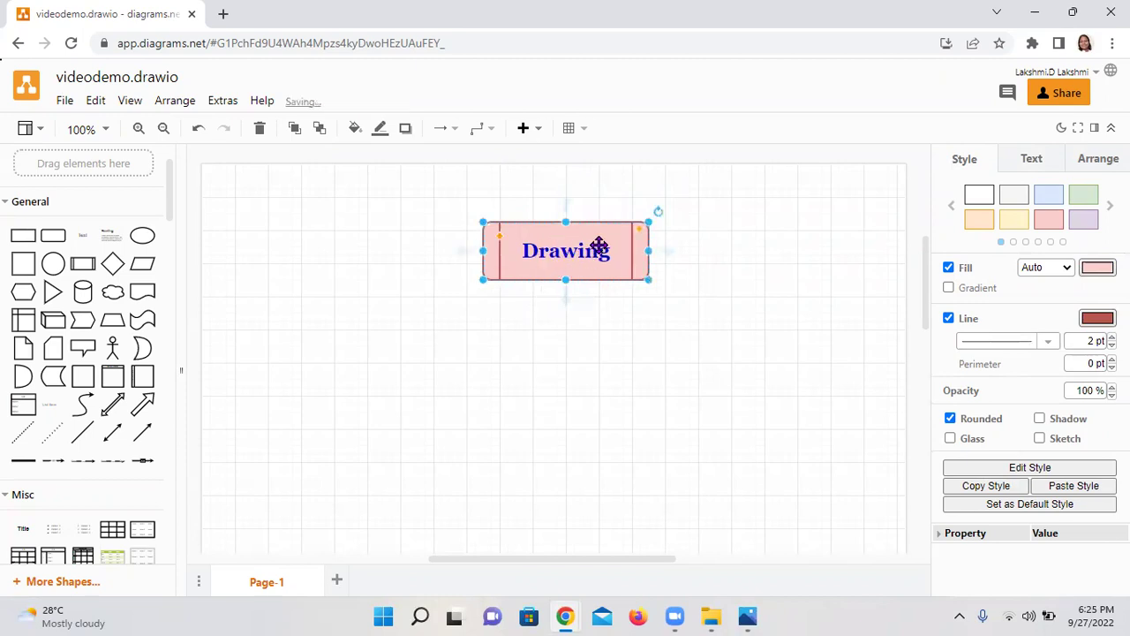
mouse_move(110, 356)
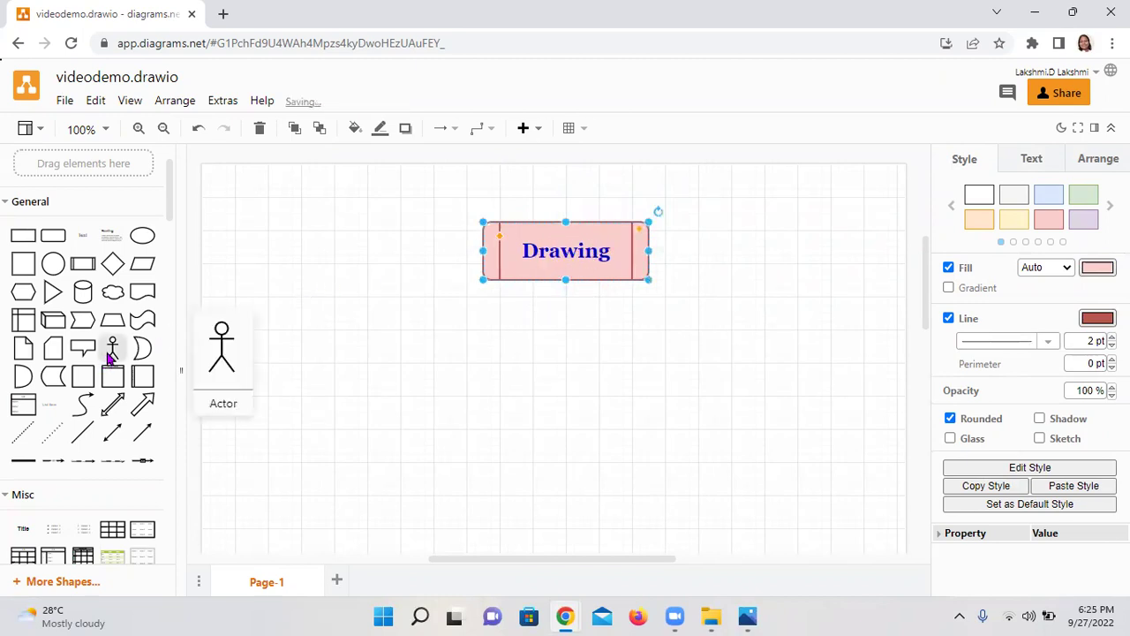
click(112, 350)
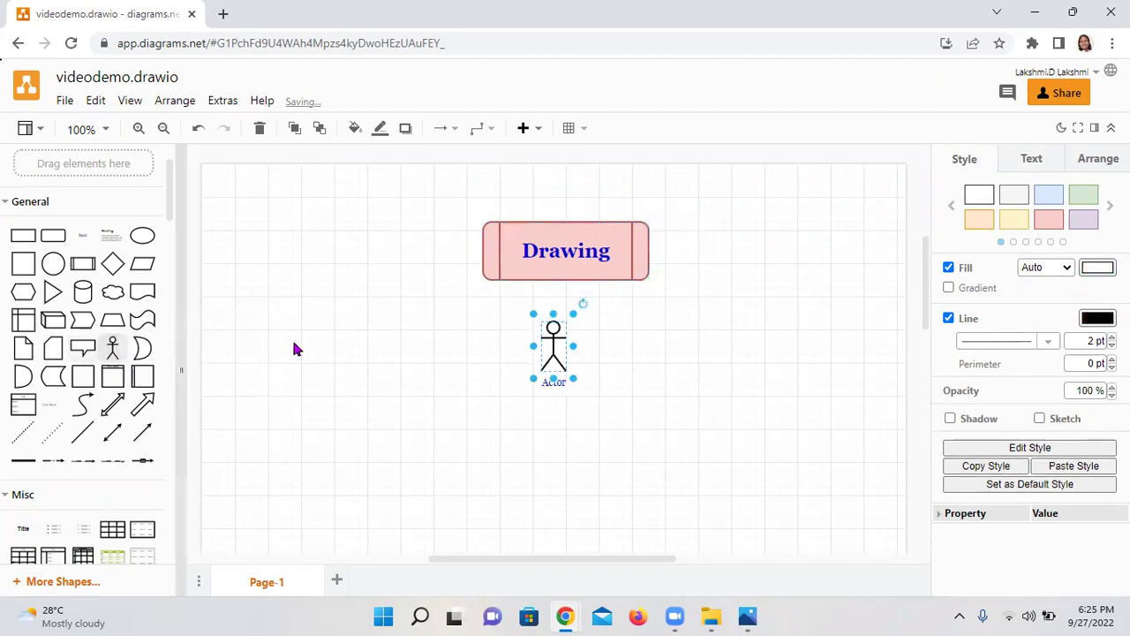
drag(544, 361, 437, 344)
Add two more Actor shapes, one below and right of the "Drawing" shape and one centred beneath it
click(118, 356)
drag(553, 354, 685, 350)
click(113, 351)
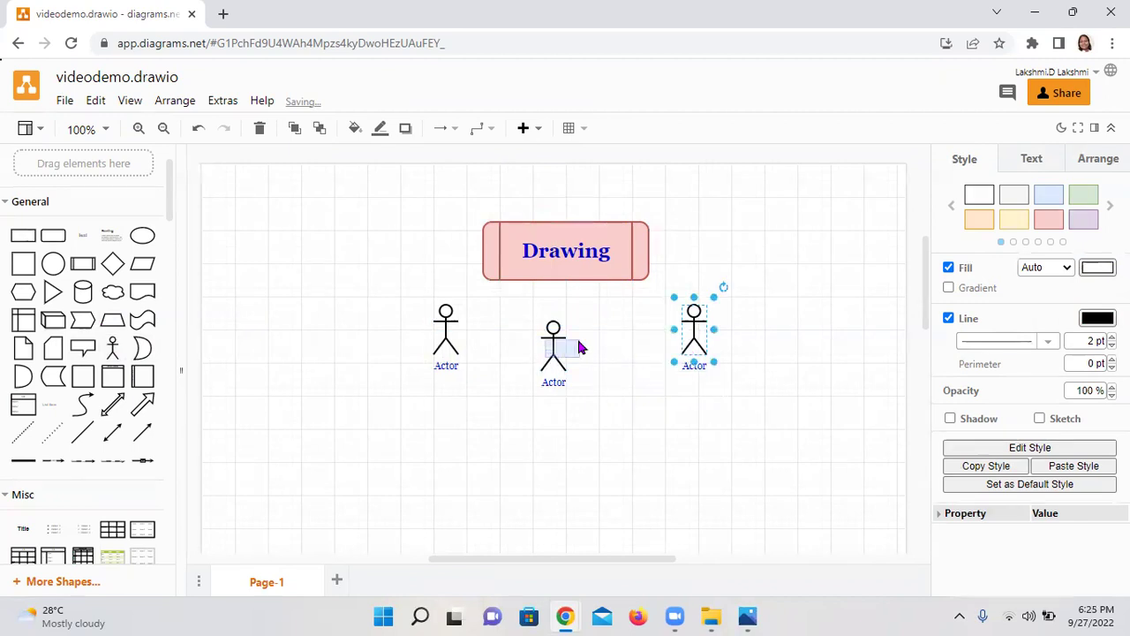
click(581, 345)
drag(553, 328, 569, 328)
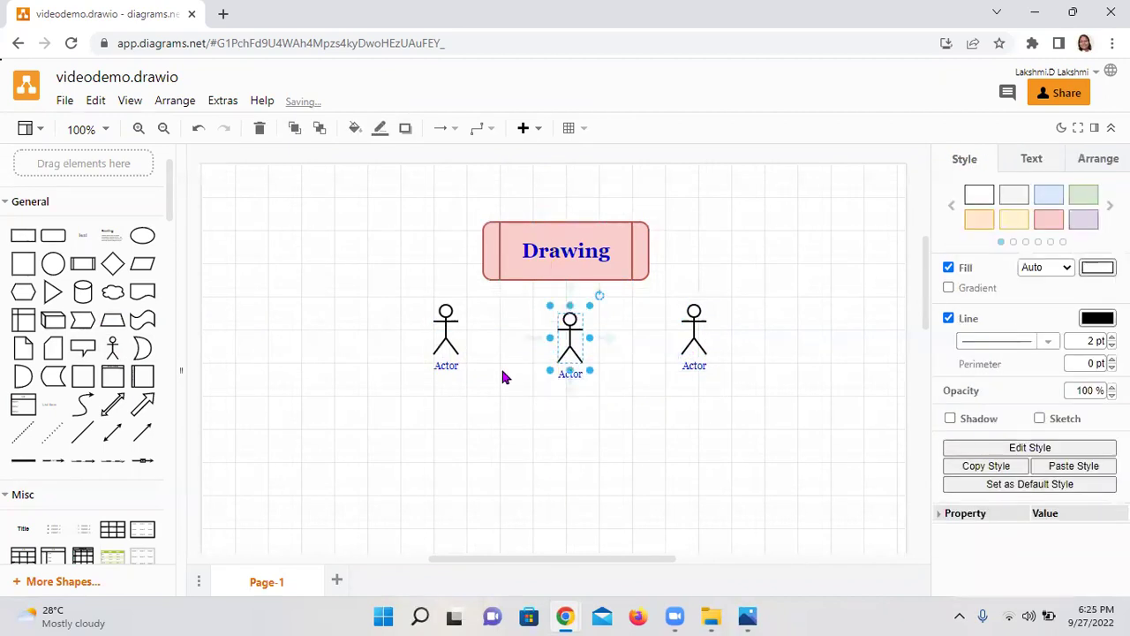
click(442, 364)
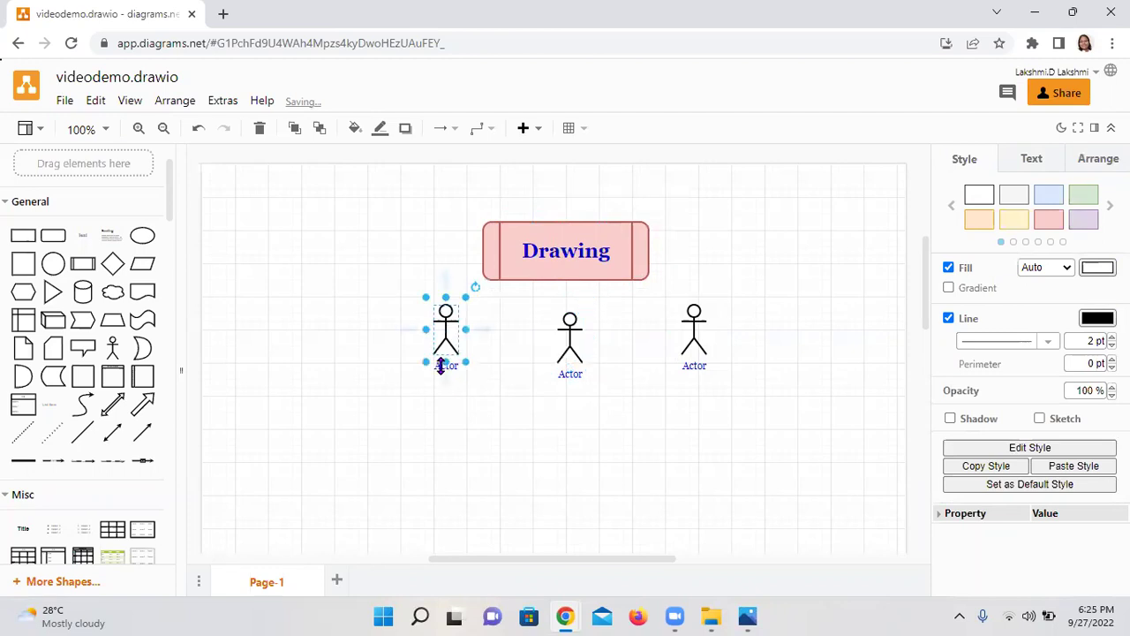
click(495, 331)
click(436, 367)
click(428, 399)
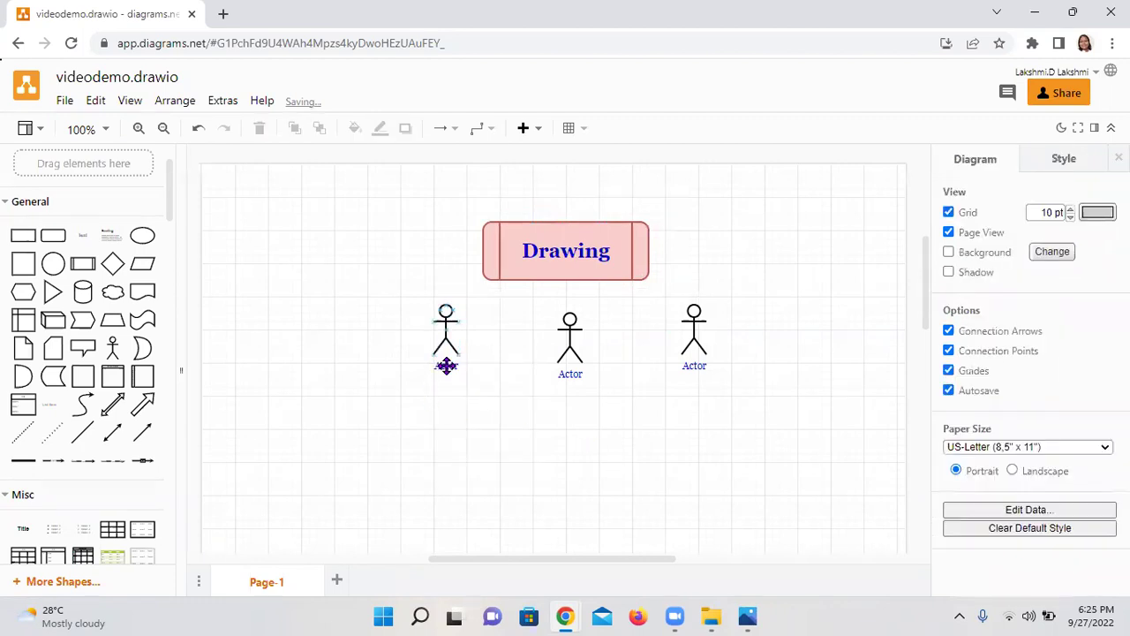
Clone the middle Actor below itself with a connector, and delete both the clone and the connector
mouse_move(446, 371)
click(570, 389)
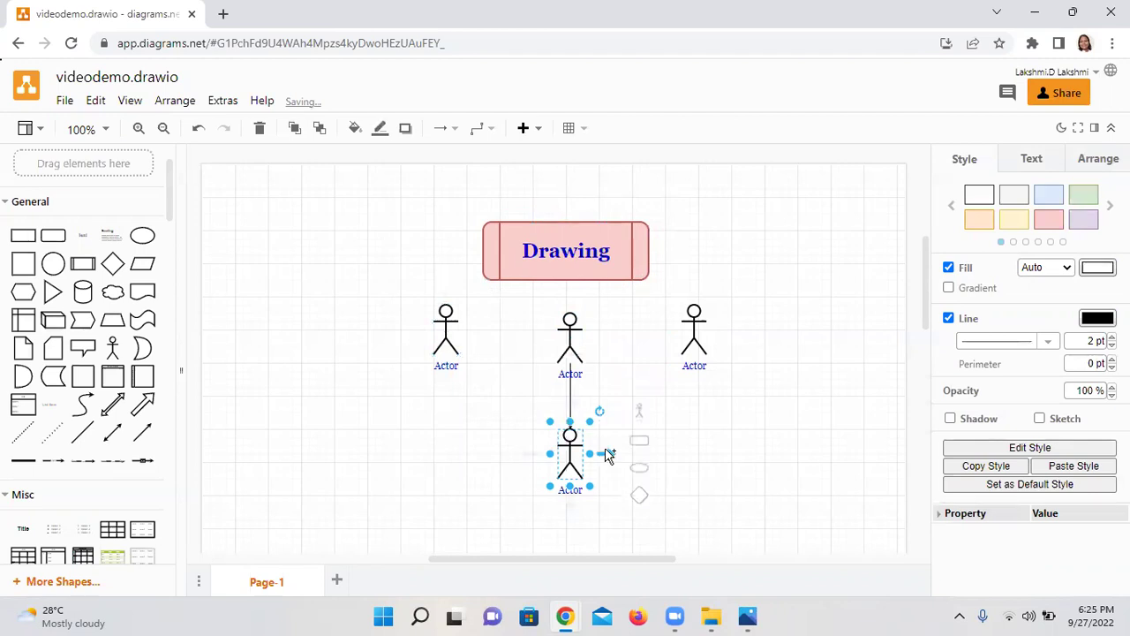
key(Delete)
click(570, 413)
key(Delete)
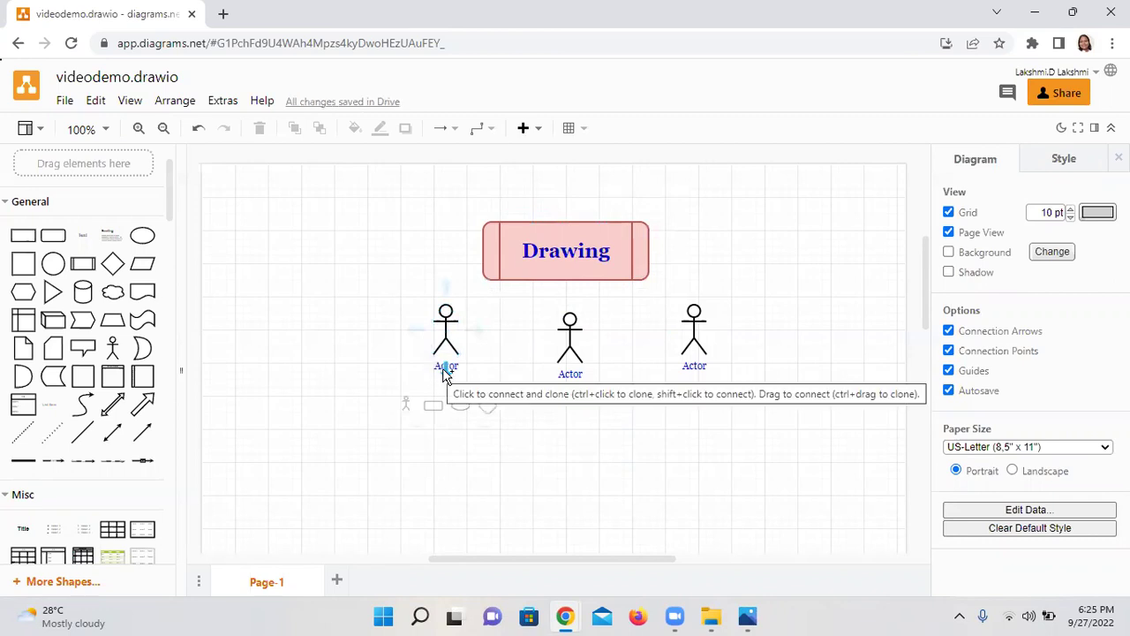
right_click(443, 369)
click(444, 369)
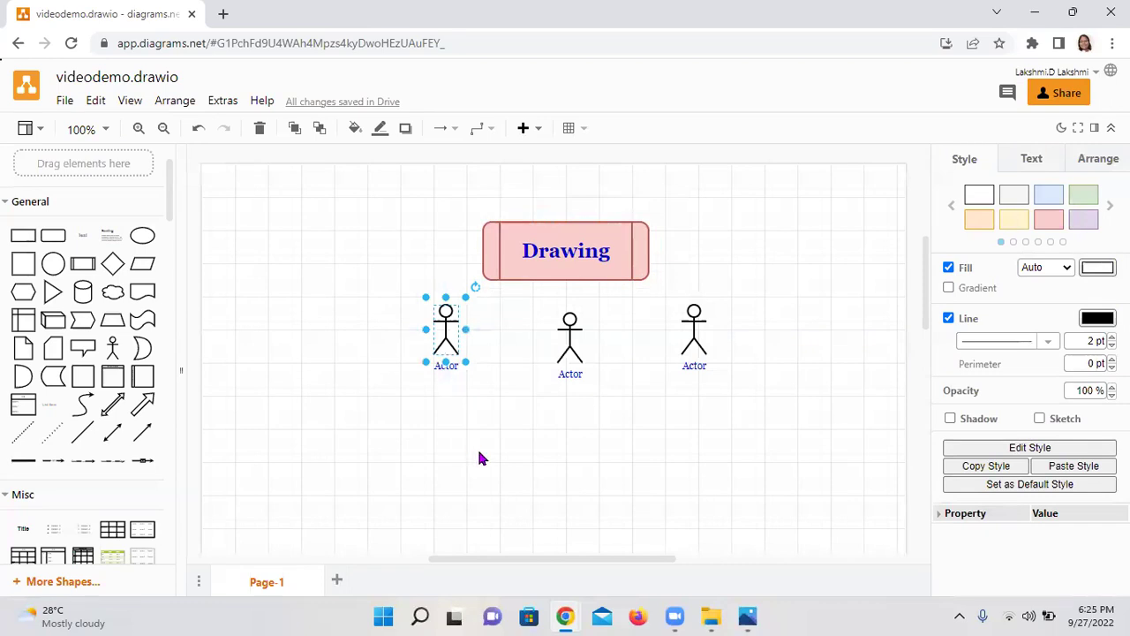
click(514, 437)
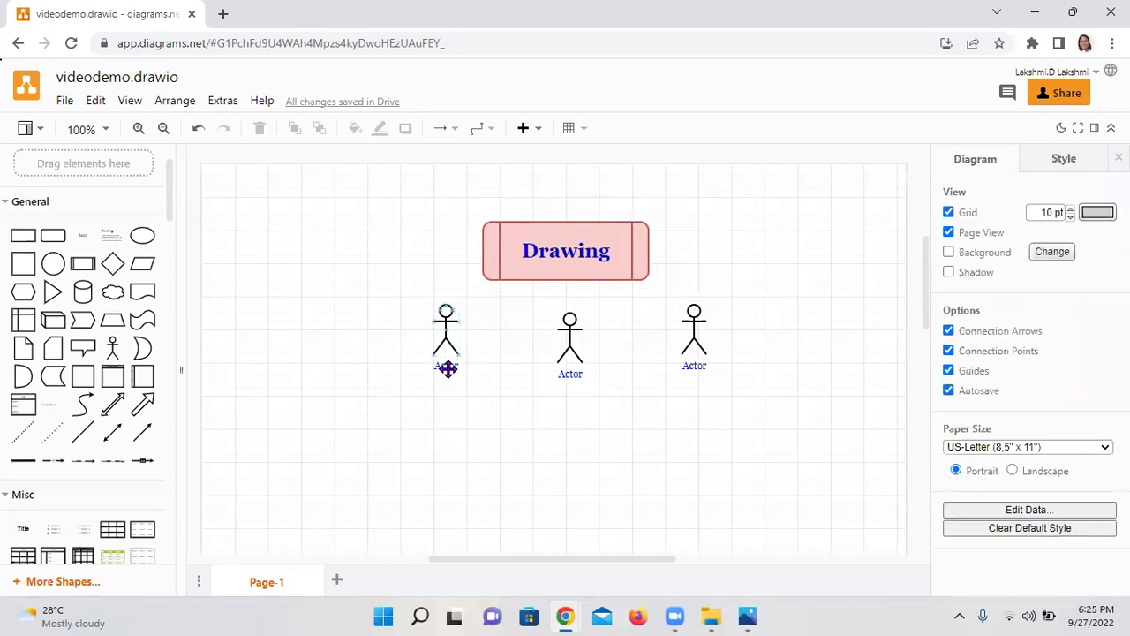
click(448, 372)
click(667, 464)
mouse_move(568, 372)
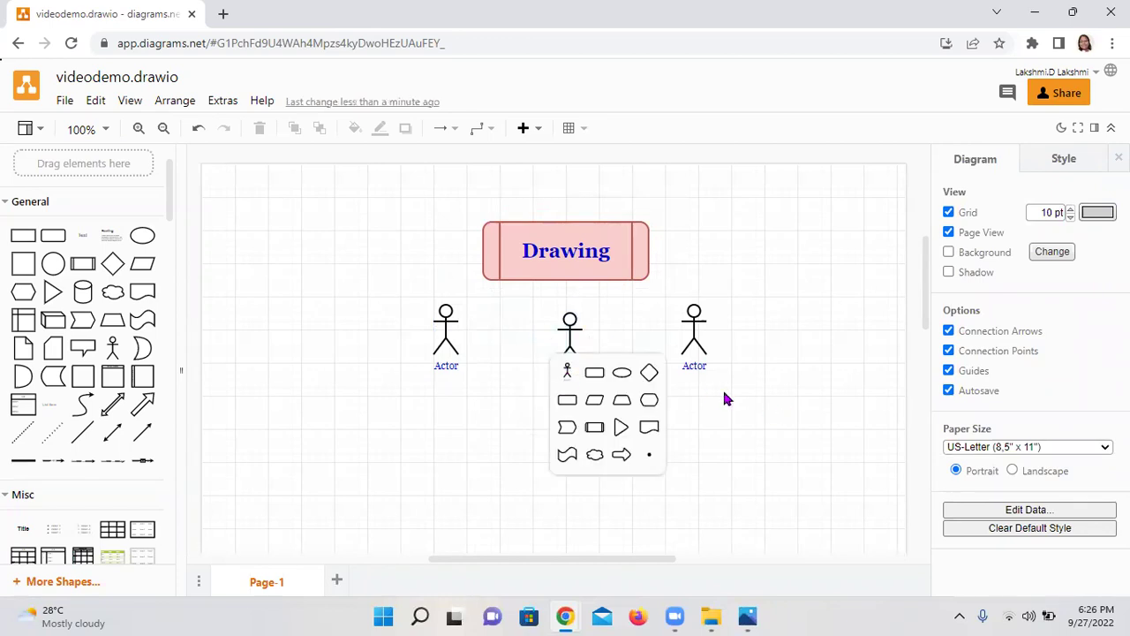
View the right Actor's style definition without editing it, and set that Actor's line color to dark blue 000099
click(694, 365)
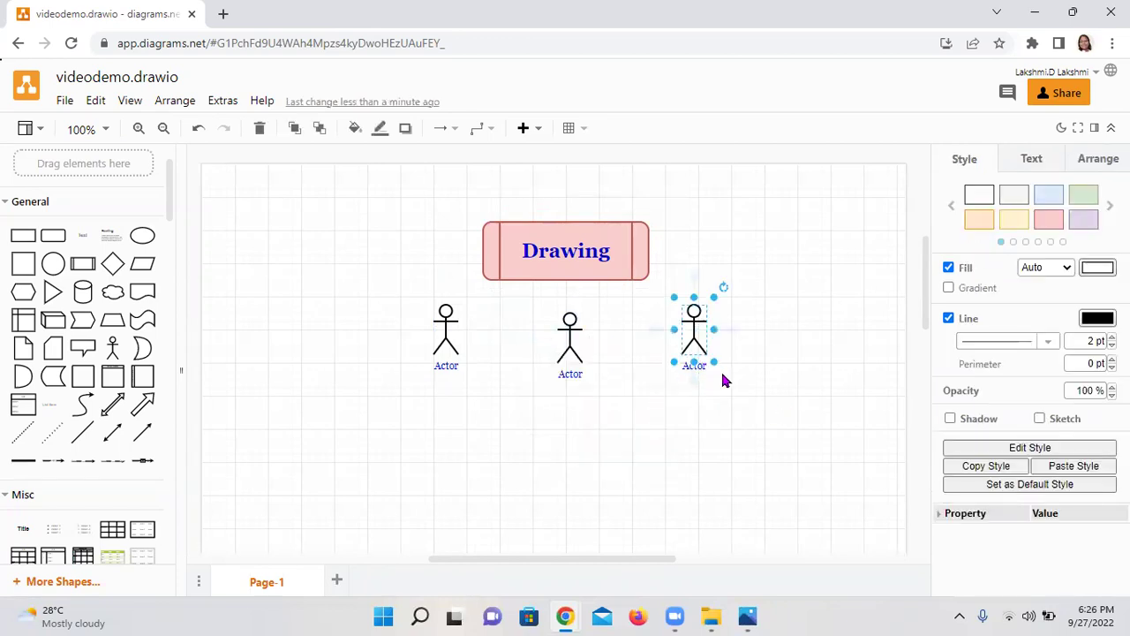
click(1001, 448)
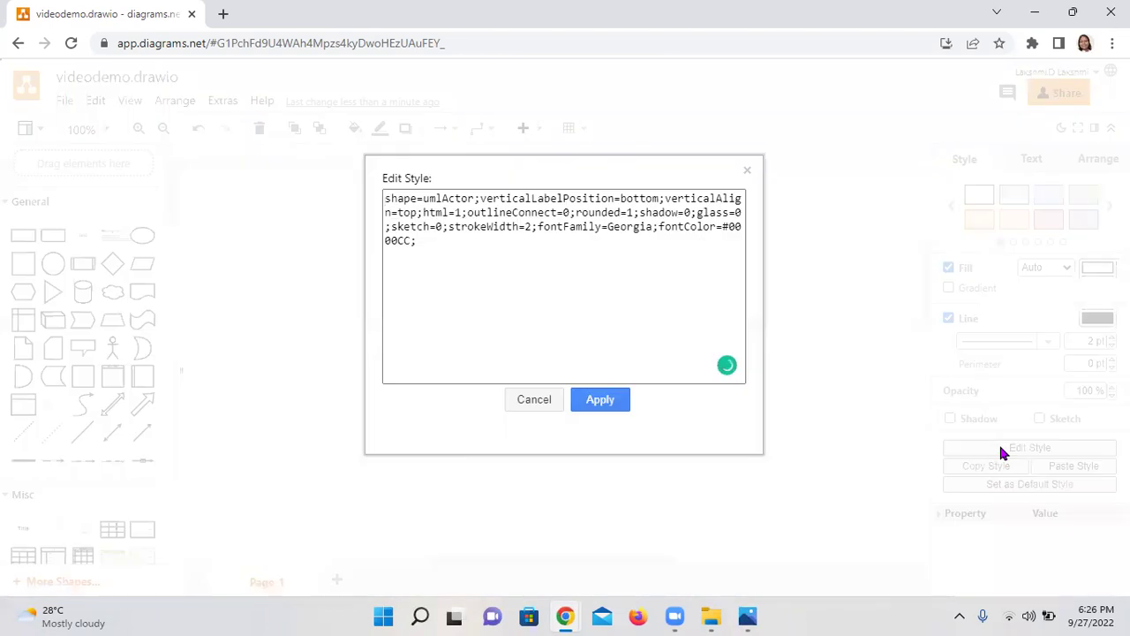
click(534, 399)
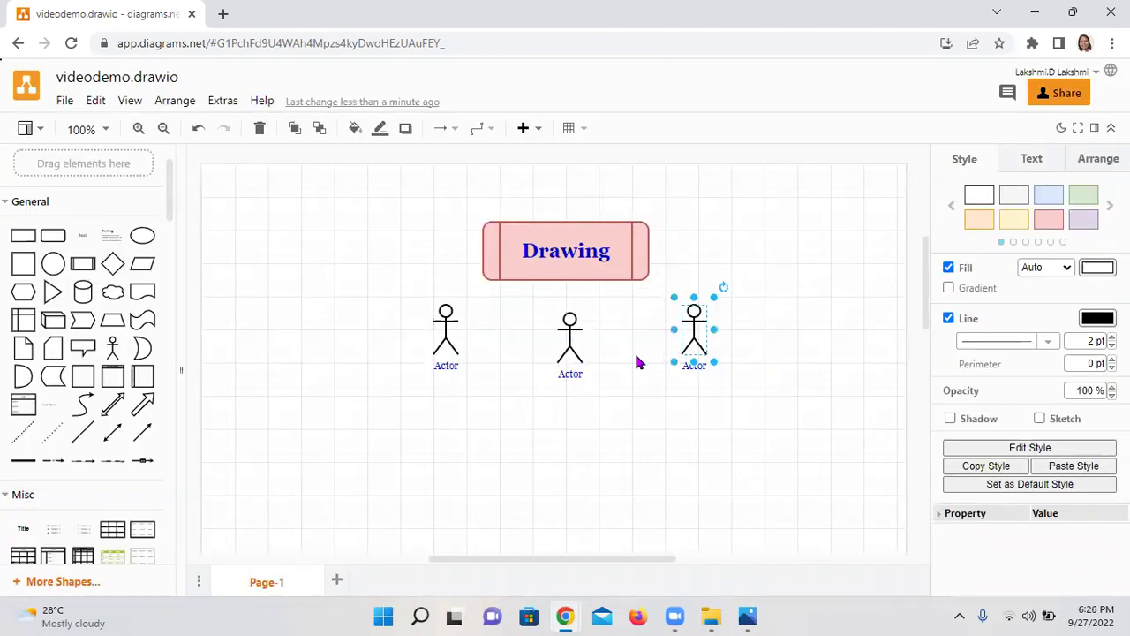
click(1095, 322)
click(604, 437)
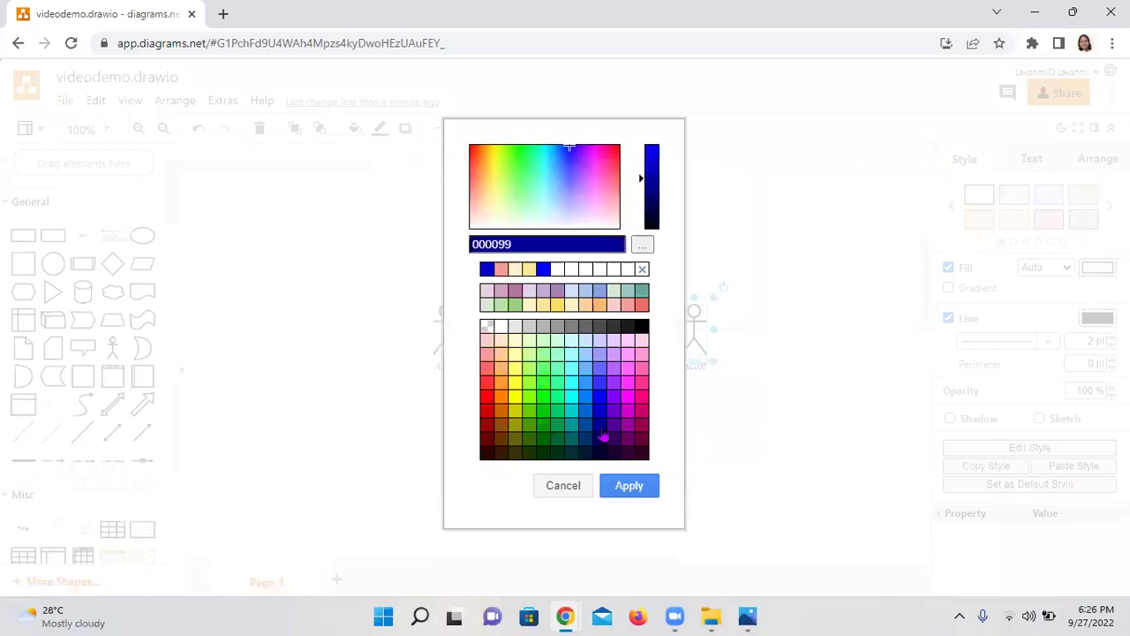
click(627, 485)
Set the middle Actor's line color to a very dark red and deselect the shape
click(570, 347)
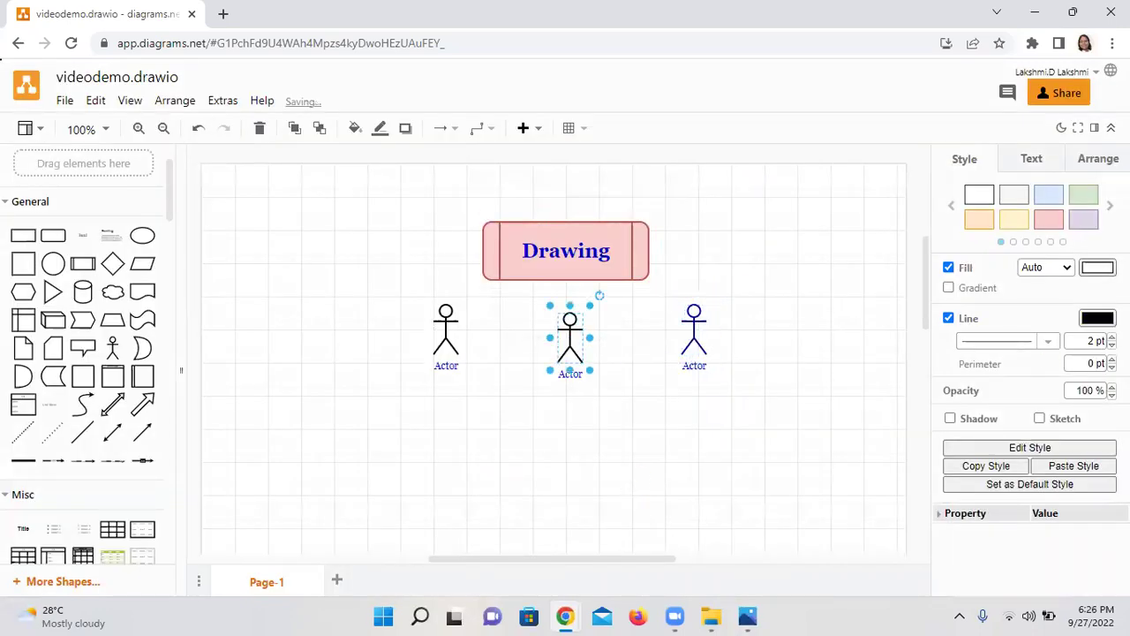
click(1097, 318)
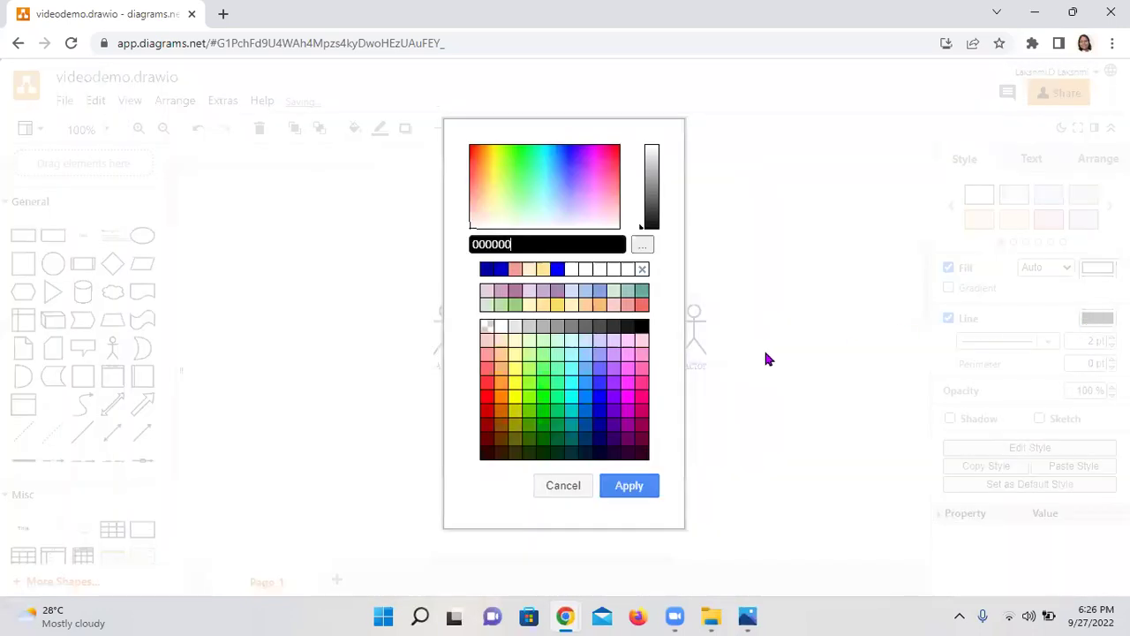
click(490, 455)
click(629, 486)
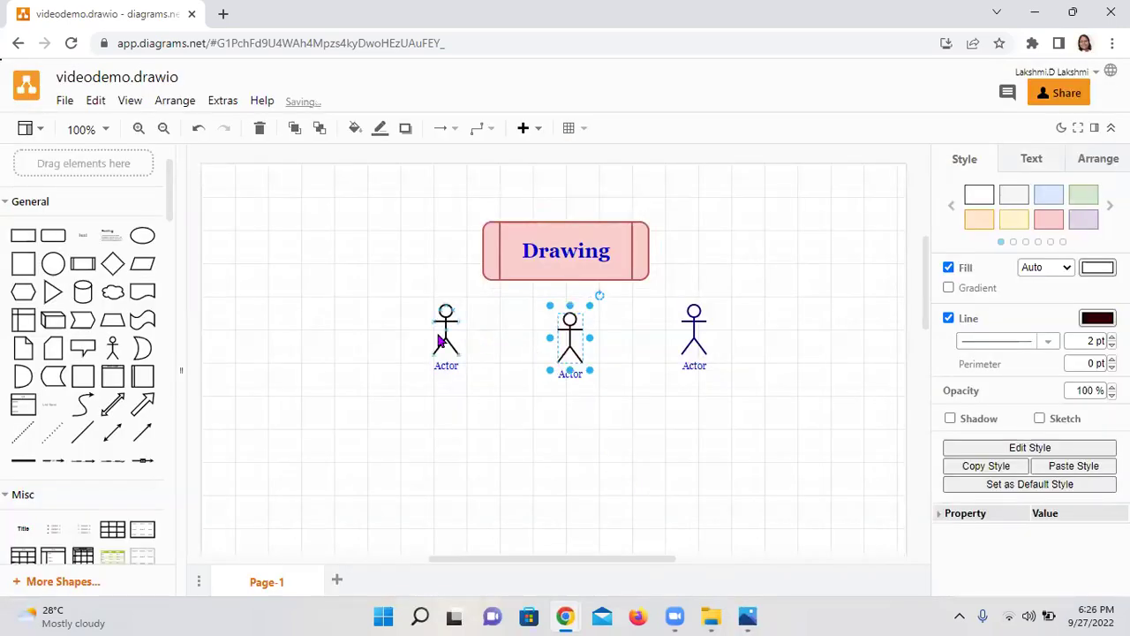
key(Escape)
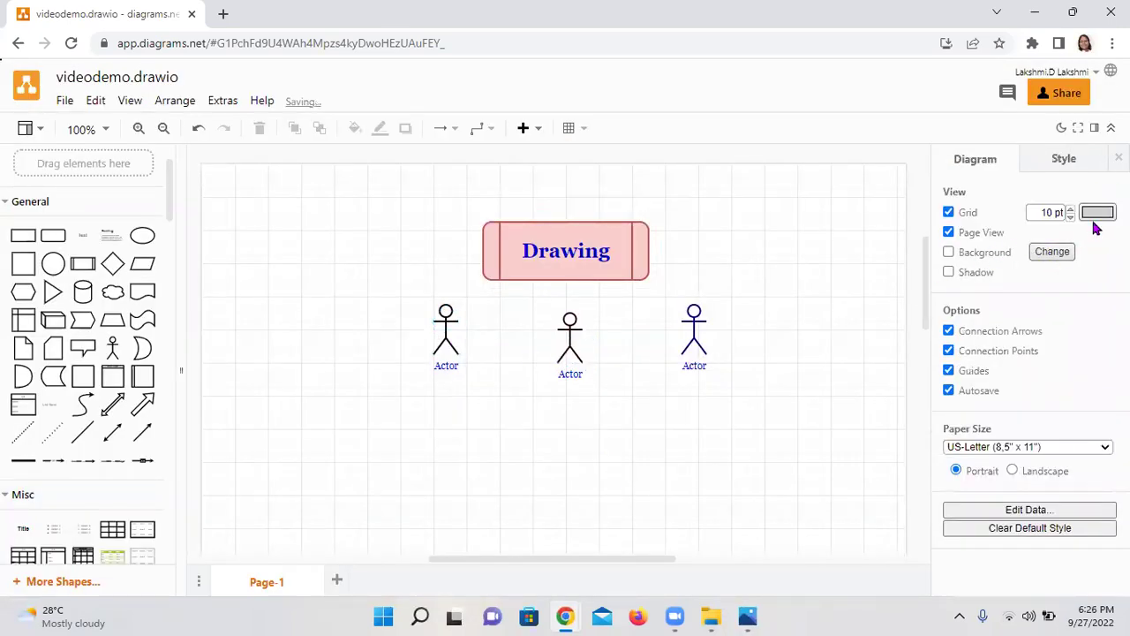
Apply the light purple preset style to the left Actor and set its line color to orange FFB570
click(445, 340)
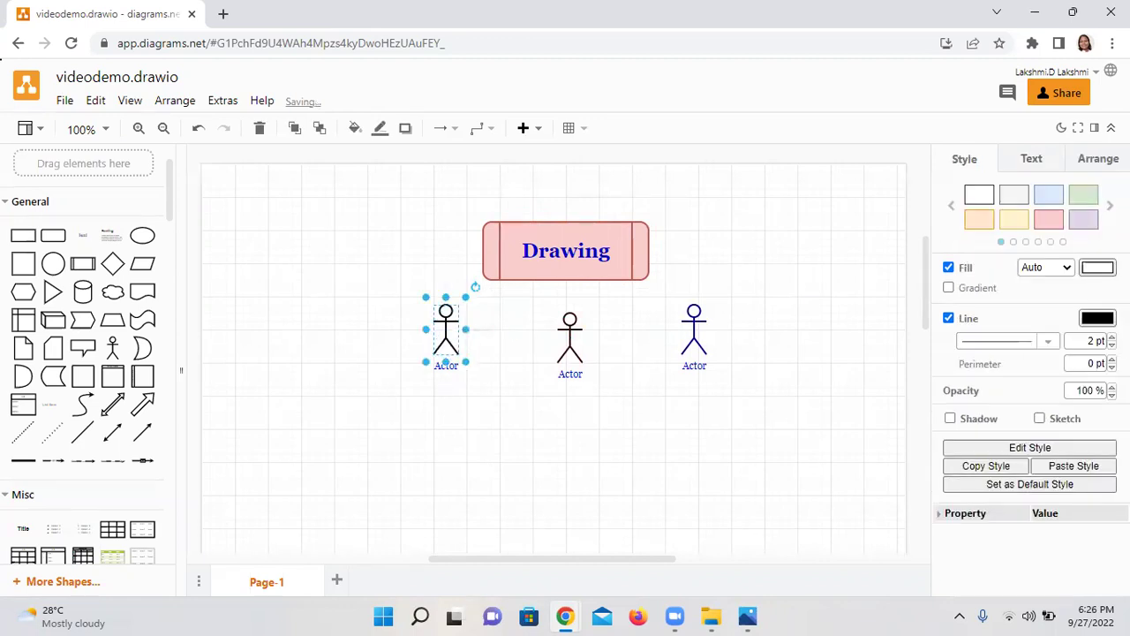
click(1084, 221)
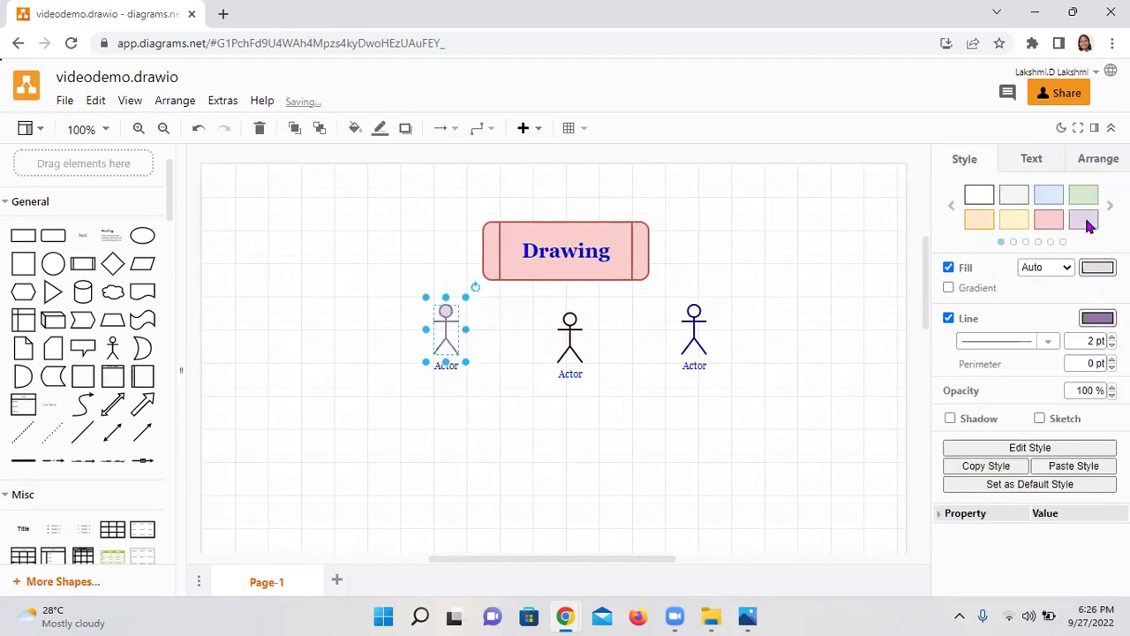
click(1097, 318)
click(600, 306)
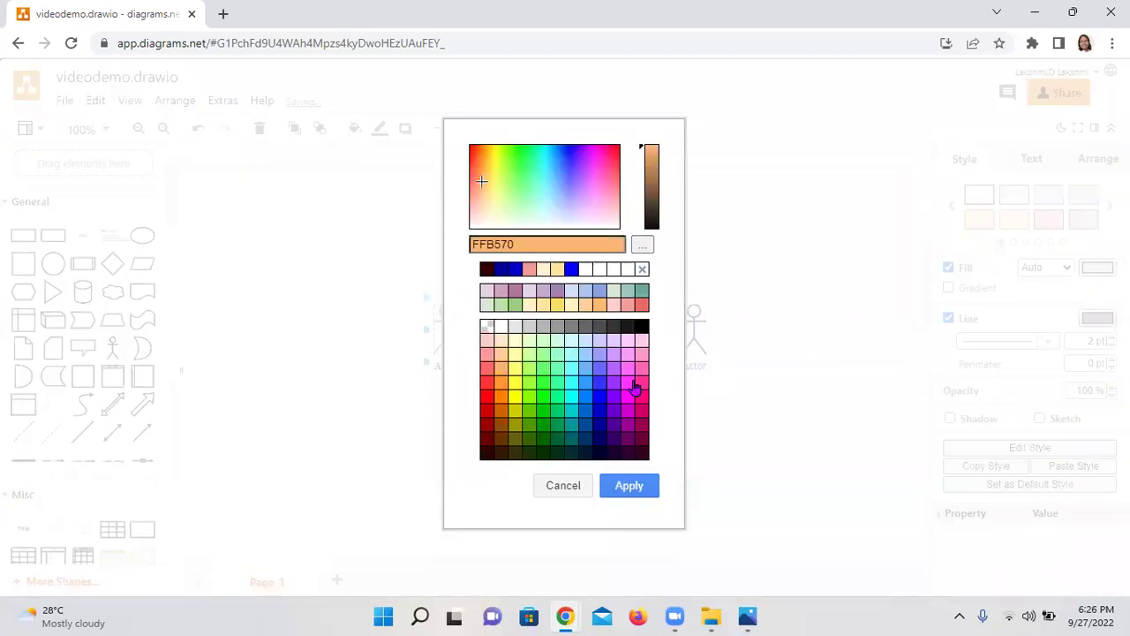
click(631, 491)
click(530, 434)
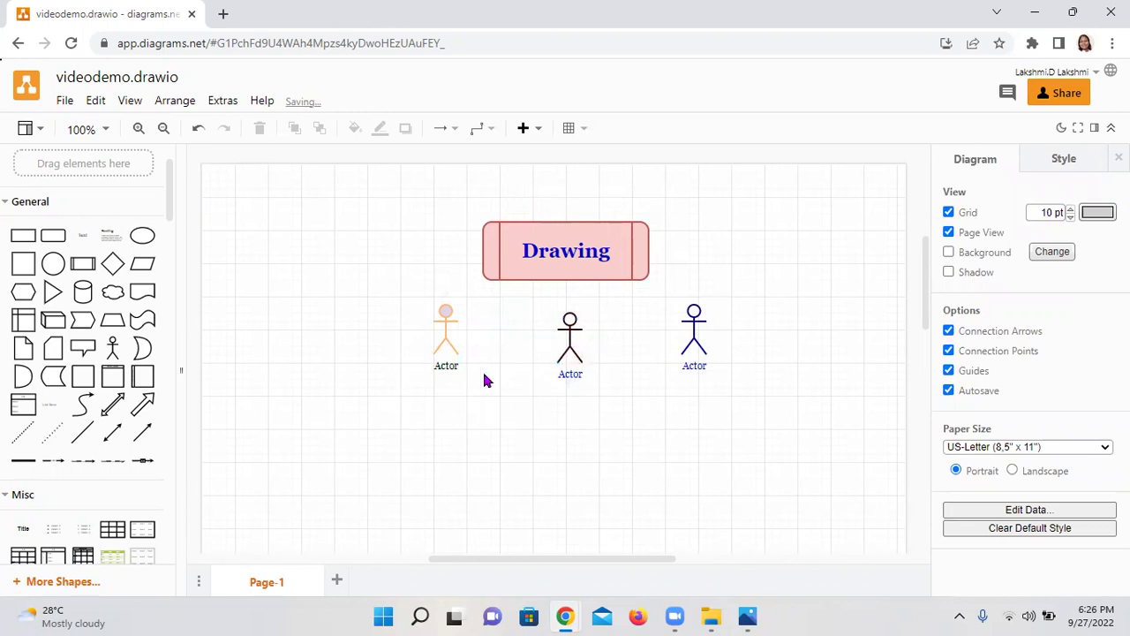
View the diagram's custom data properties without adding any
click(1027, 510)
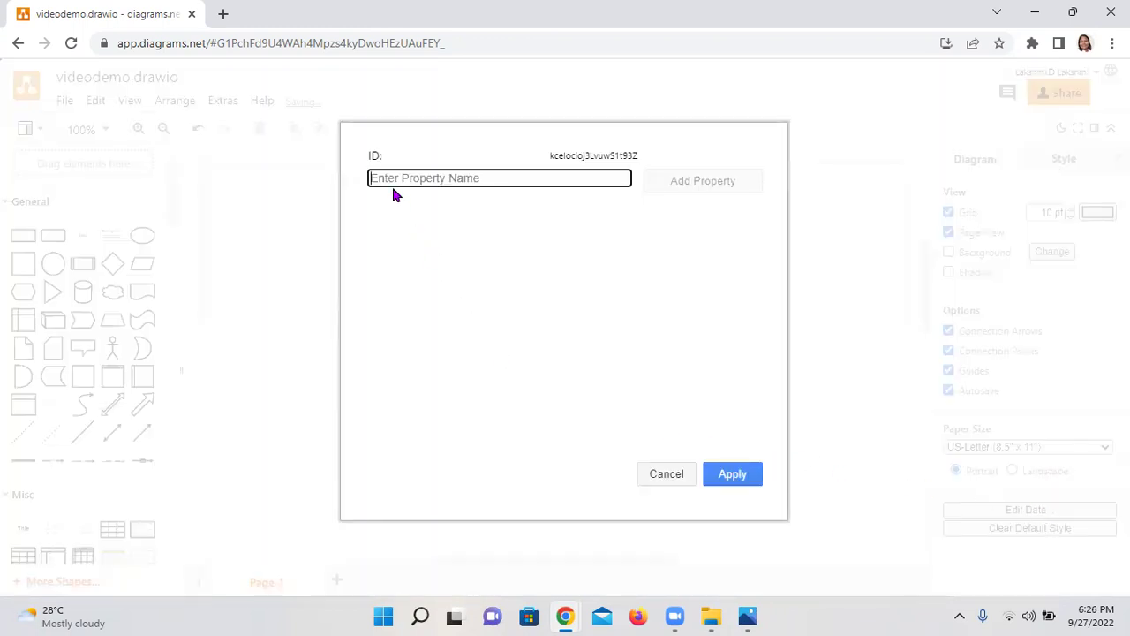
click(659, 474)
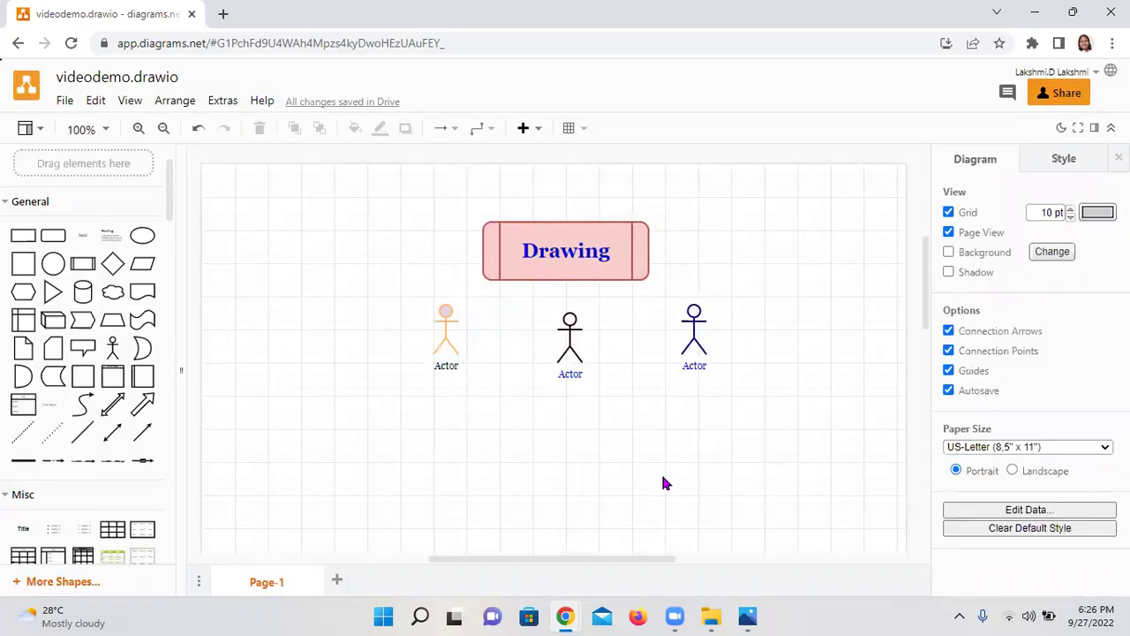
Clone the left Actor below itself with a connecting arrow, and delete both the clone and the arrow
mouse_move(447, 373)
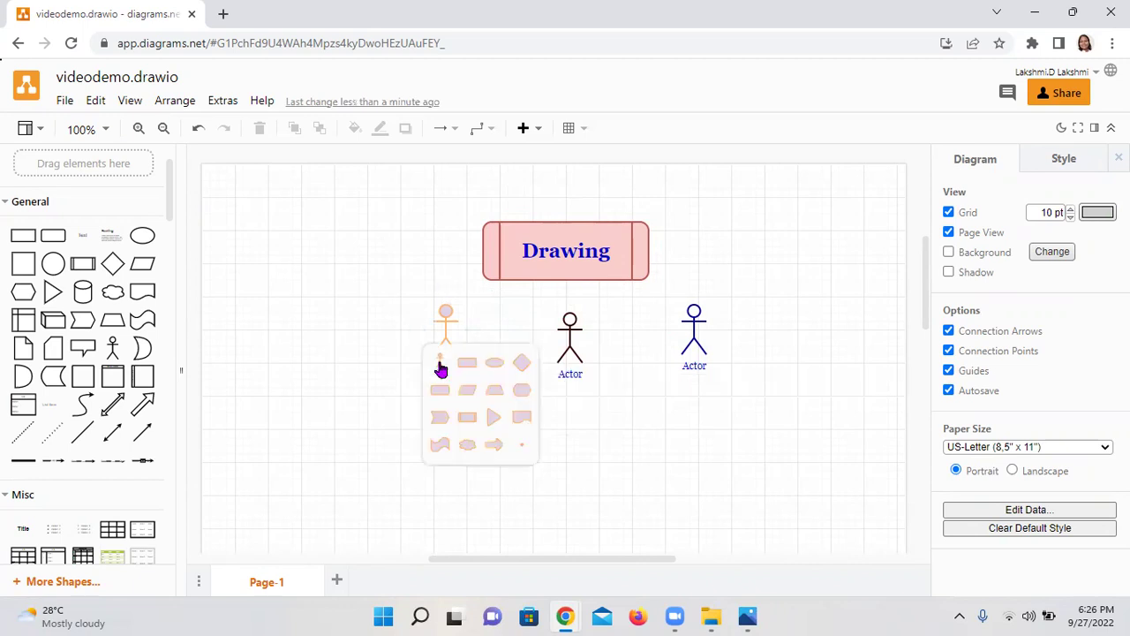
click(442, 369)
click(772, 526)
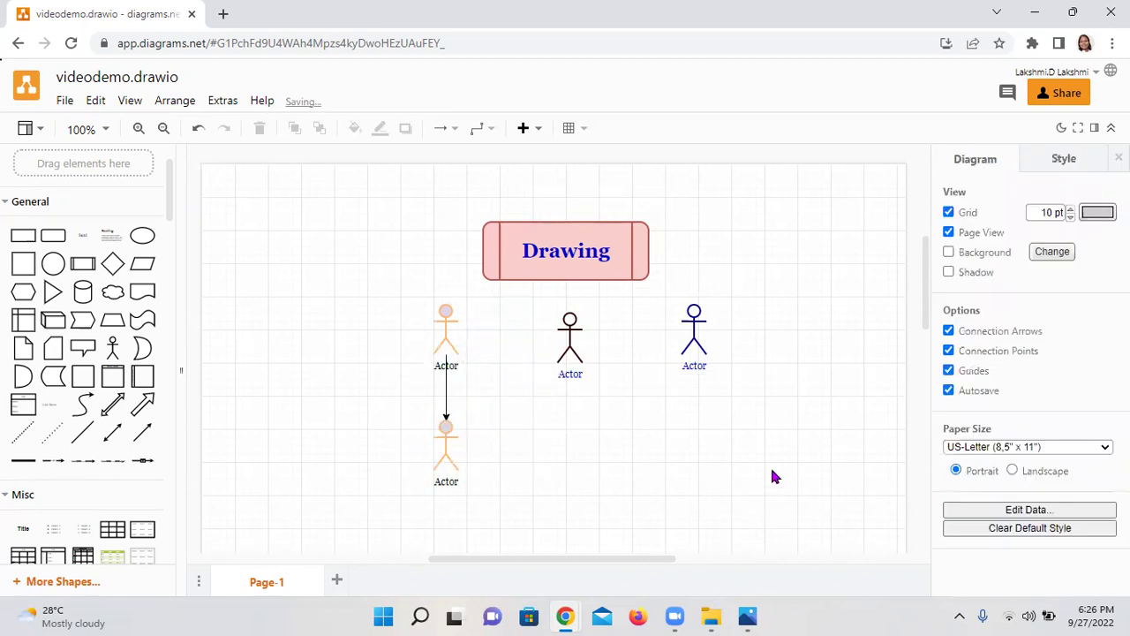
click(446, 455)
key(Delete)
click(447, 414)
key(Delete)
mouse_move(445, 373)
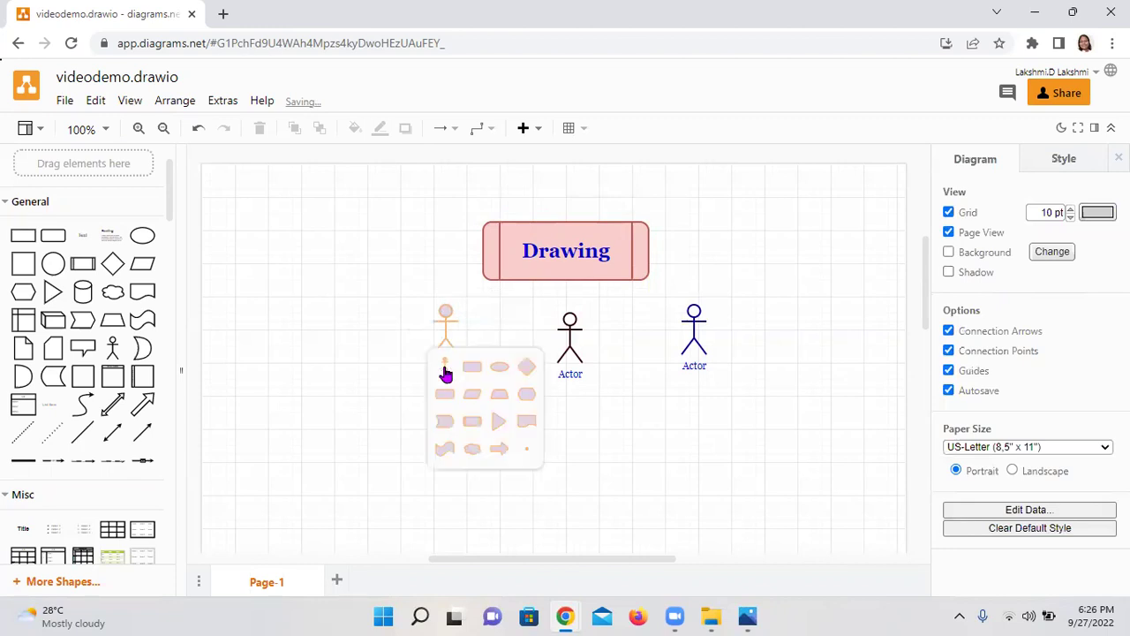
click(1004, 450)
click(1004, 450)
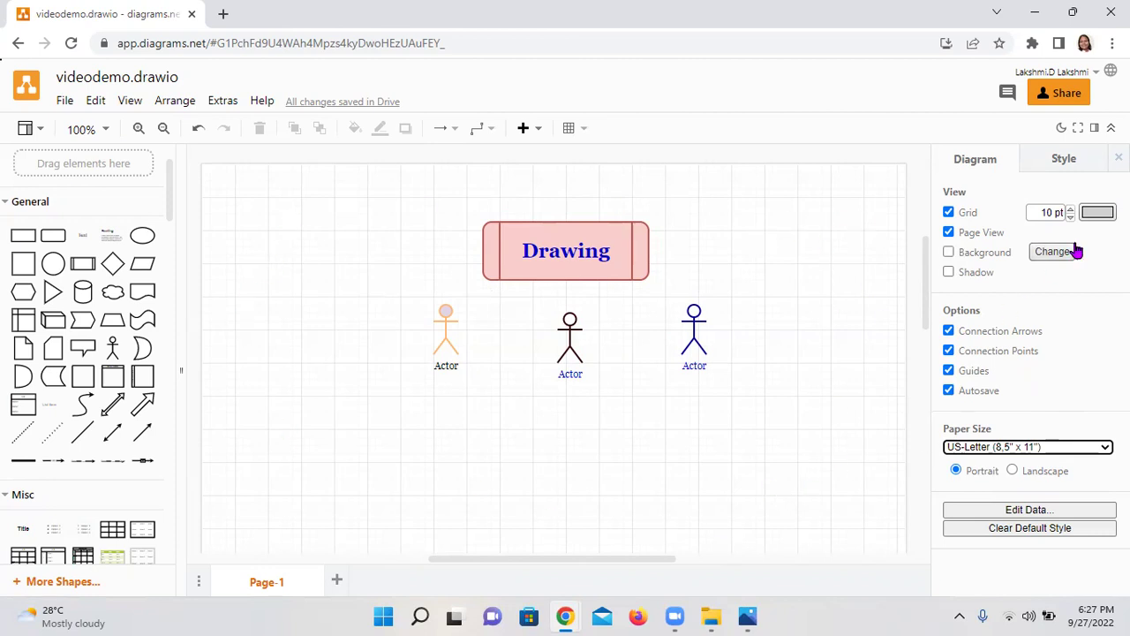
Examine the full property list of the middle Actor, from its opacity settings down to the Comic option
click(562, 331)
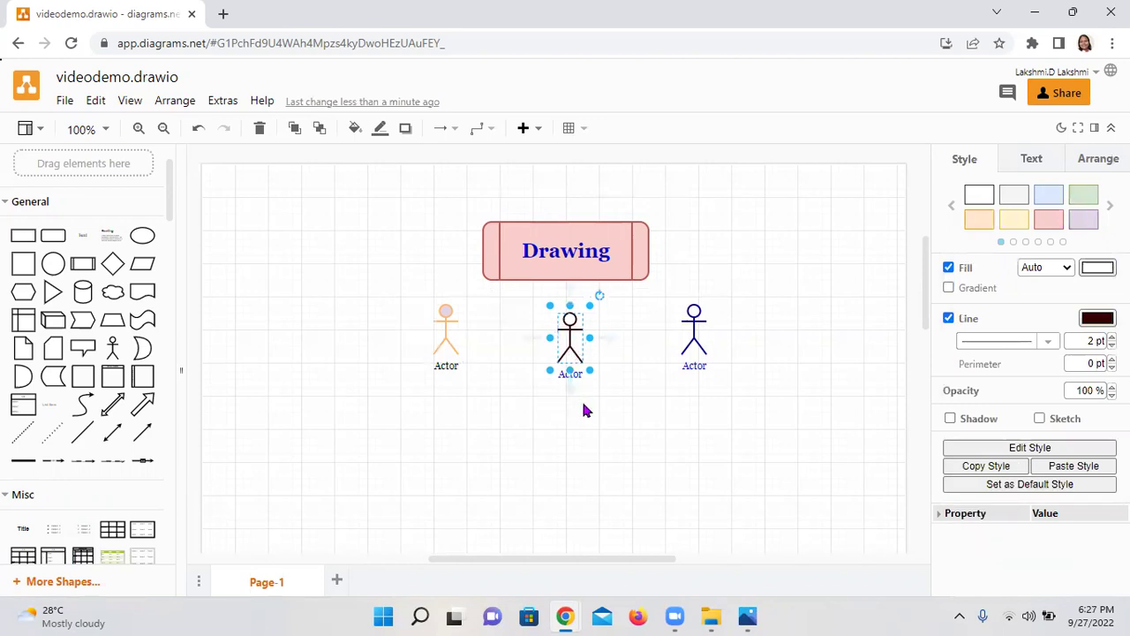
click(1051, 521)
scroll(1062, 538, down, 3)
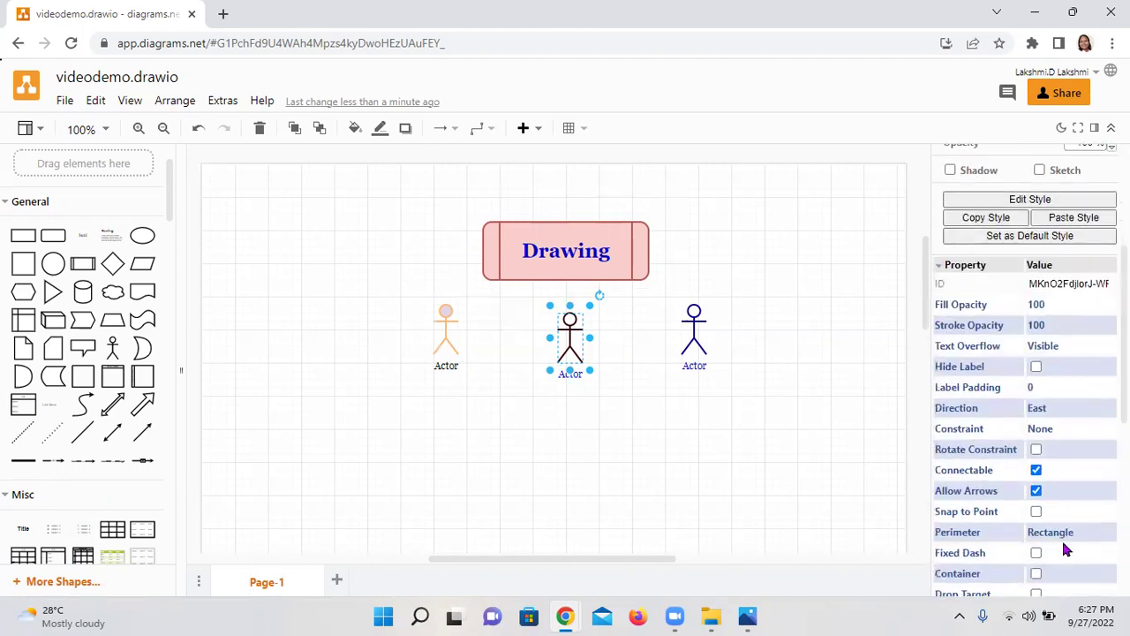
scroll(1095, 444, down, 5)
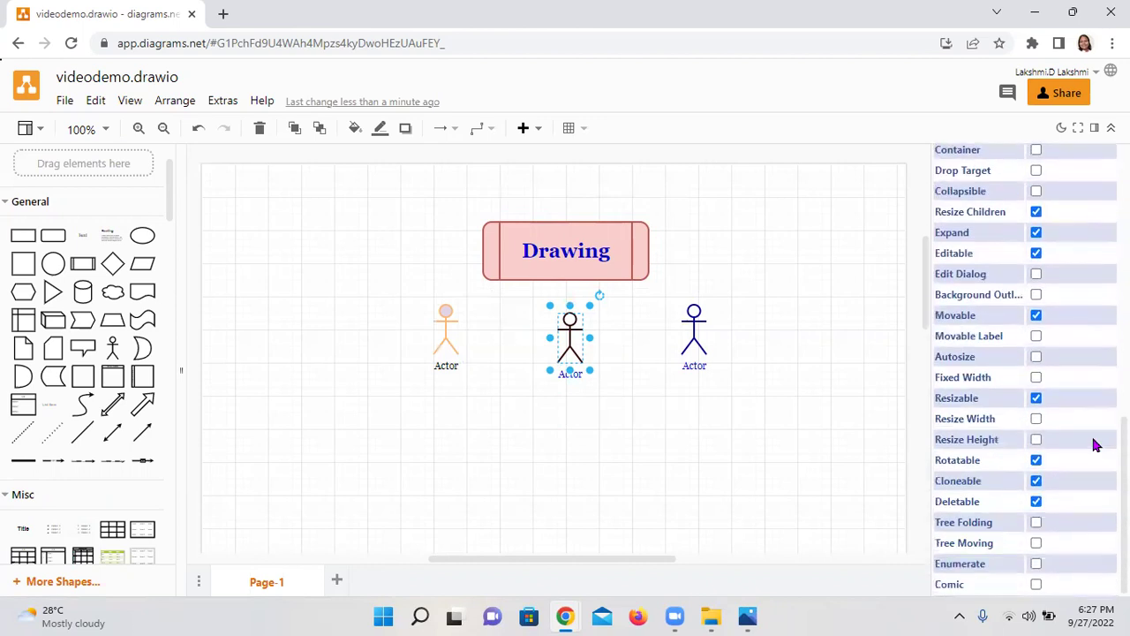
scroll(1096, 445, up, 8)
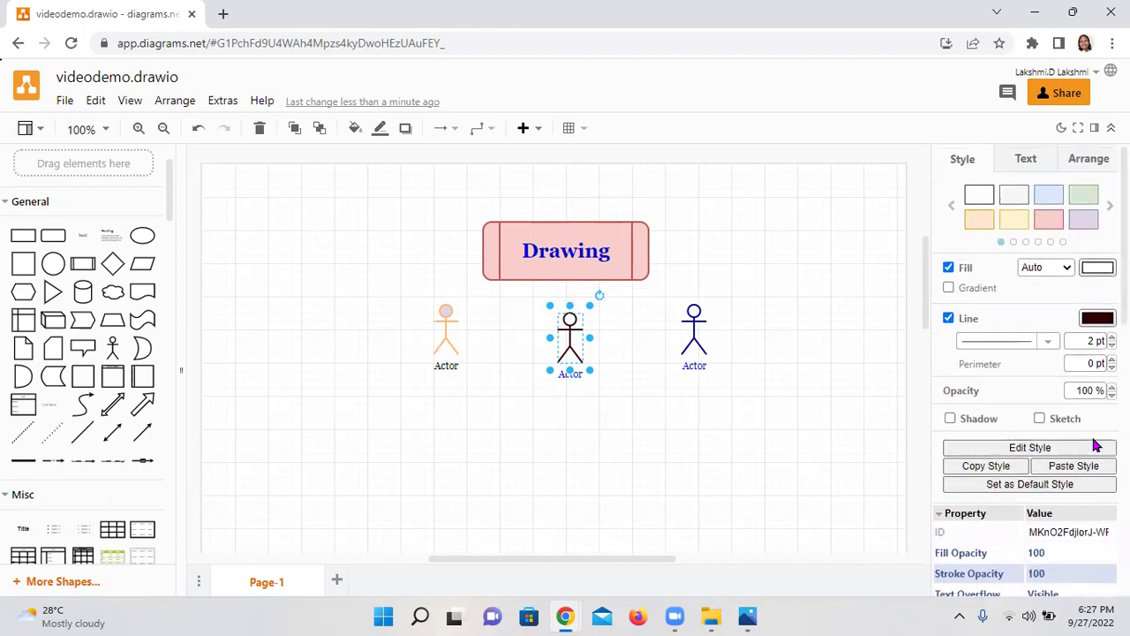
click(942, 520)
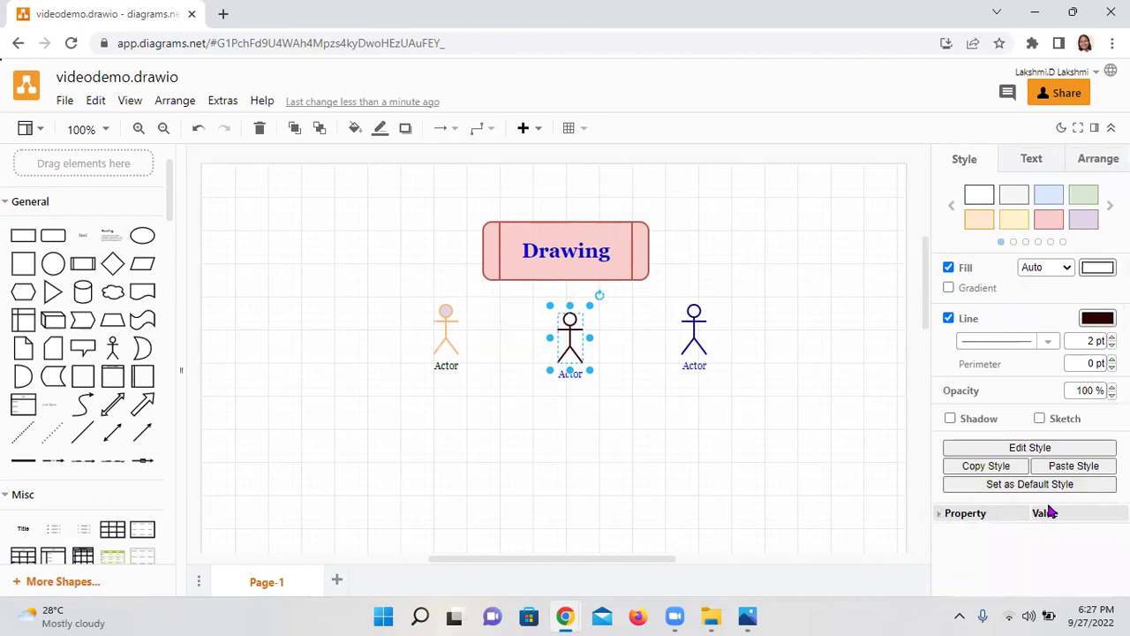
click(940, 520)
scroll(1031, 521, down, 4)
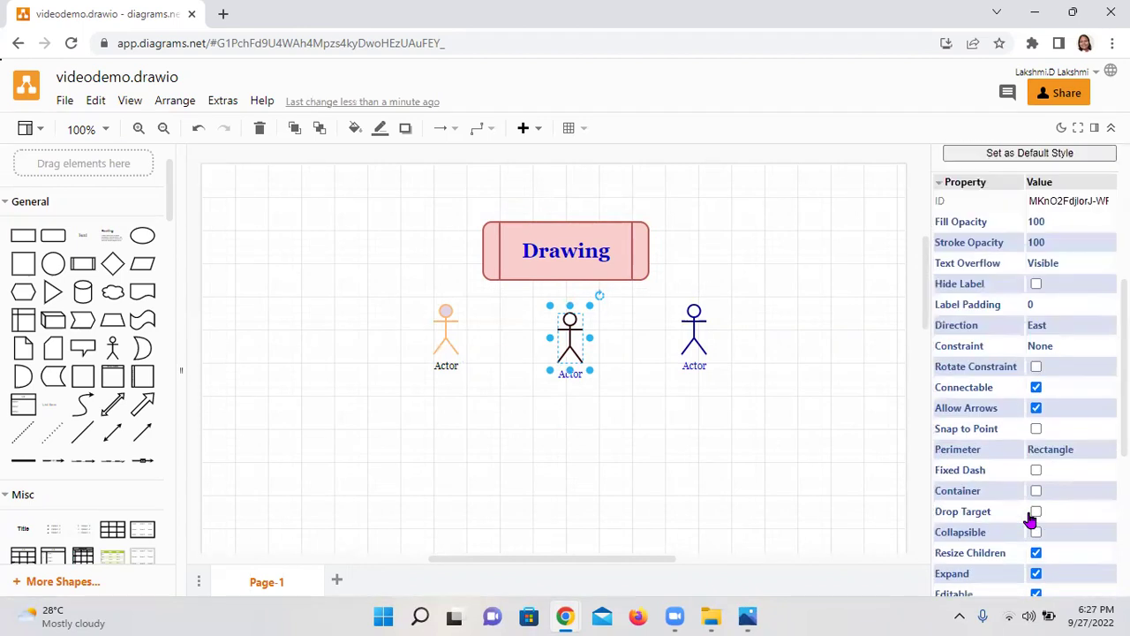
scroll(1090, 403, down, 4)
scroll(1090, 404, up, 8)
Set the font color of the middle Actor's label to a very dark maroon
click(1027, 159)
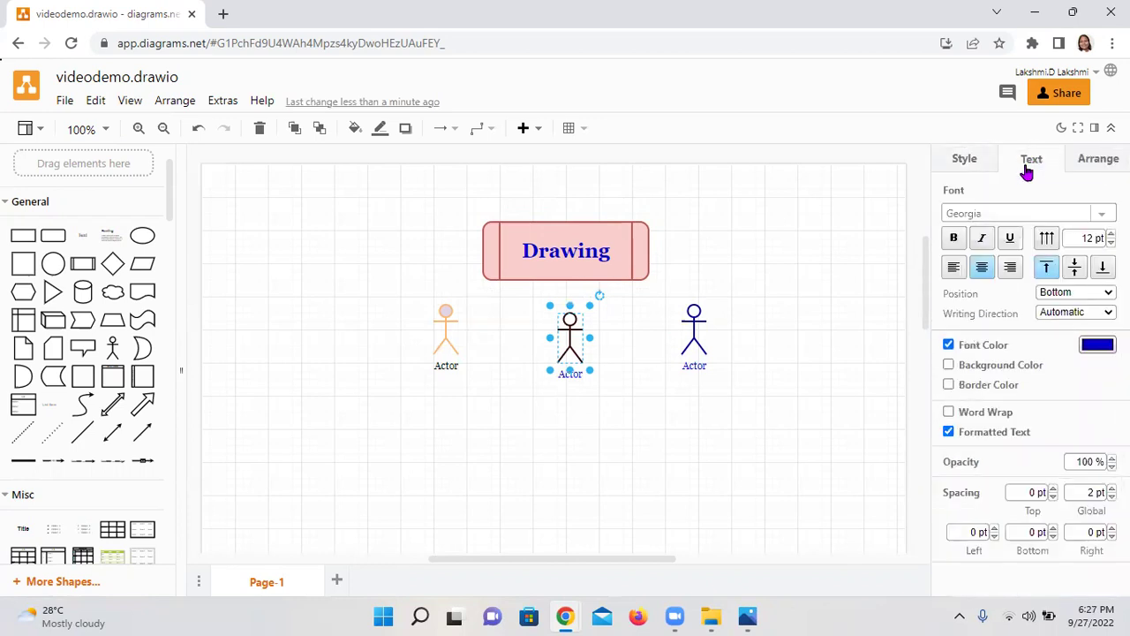
click(1099, 350)
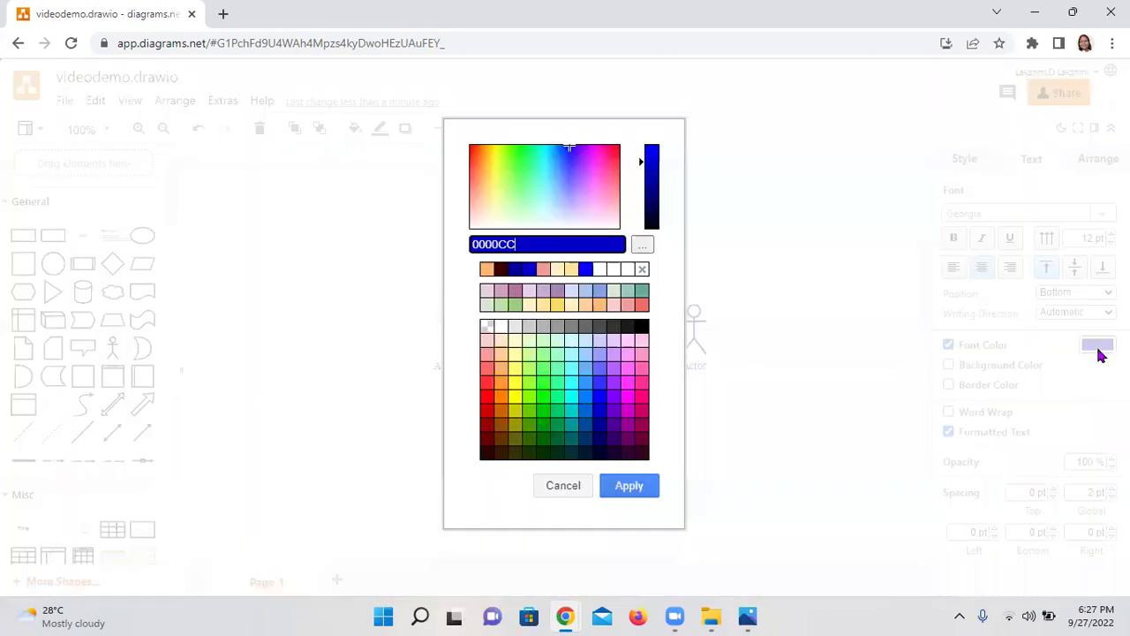
click(640, 454)
click(628, 484)
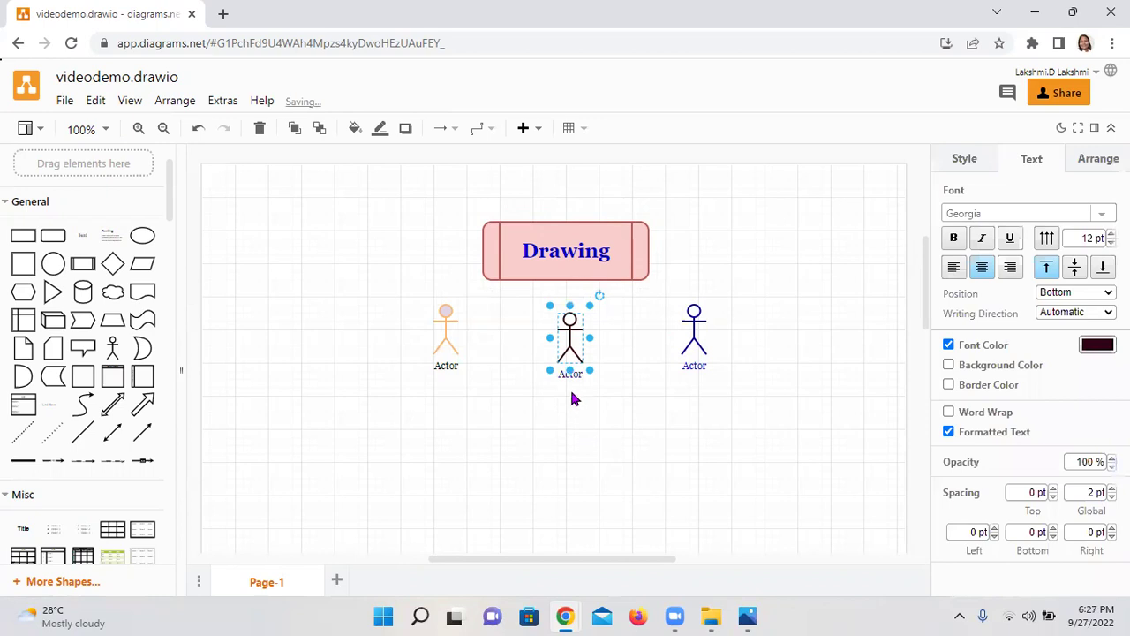
Set the font color of the right Actor's label to yellow
click(694, 365)
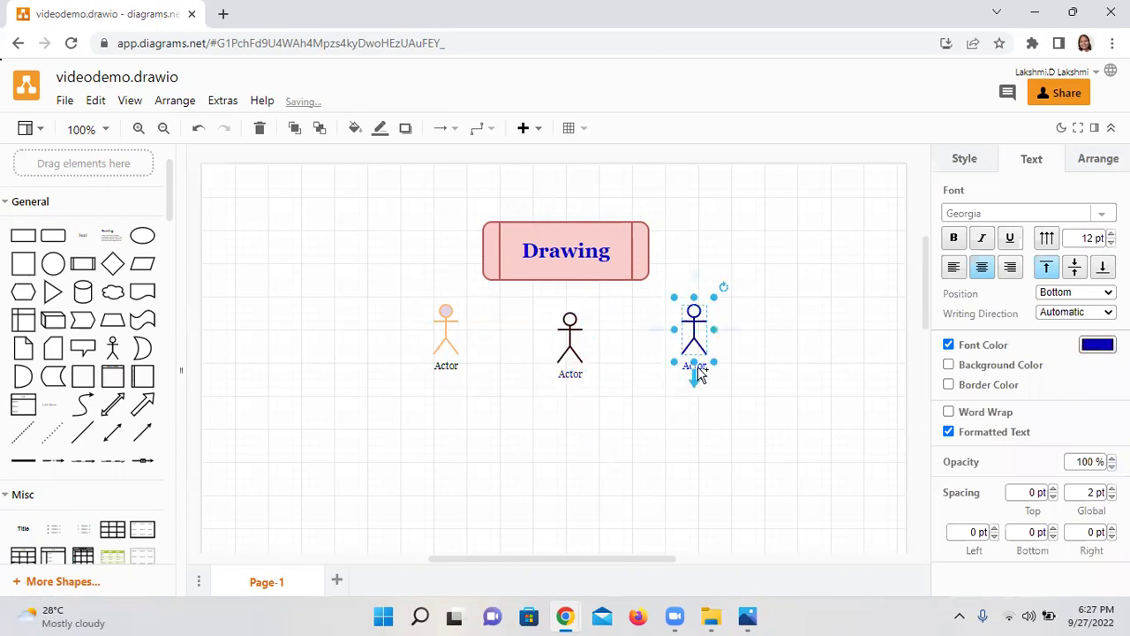
click(1095, 349)
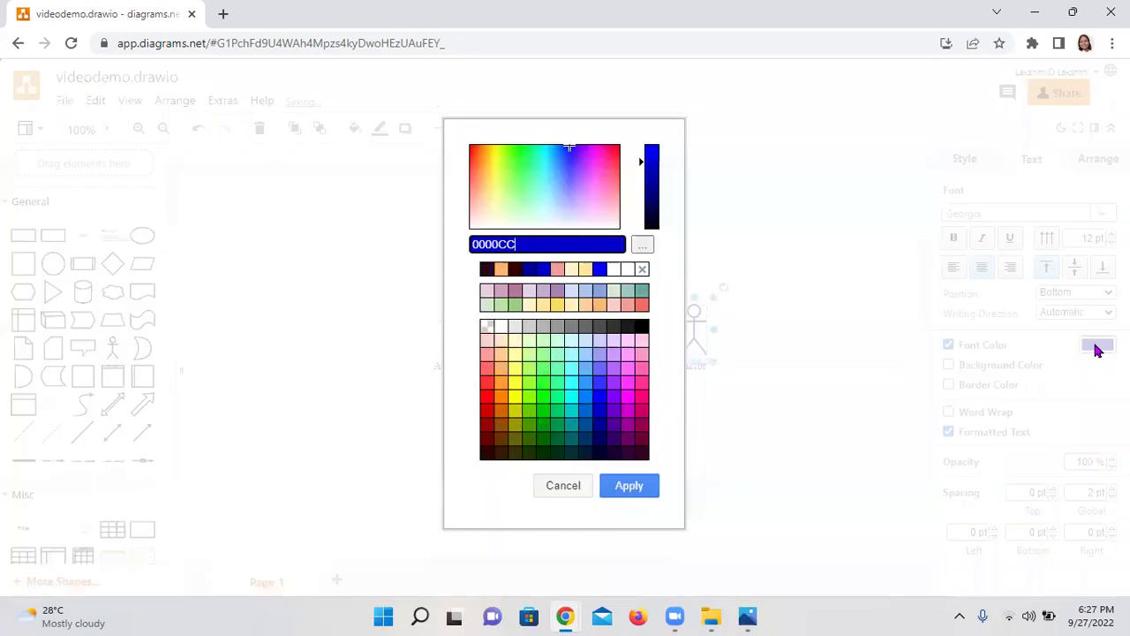
click(516, 407)
click(629, 485)
click(741, 423)
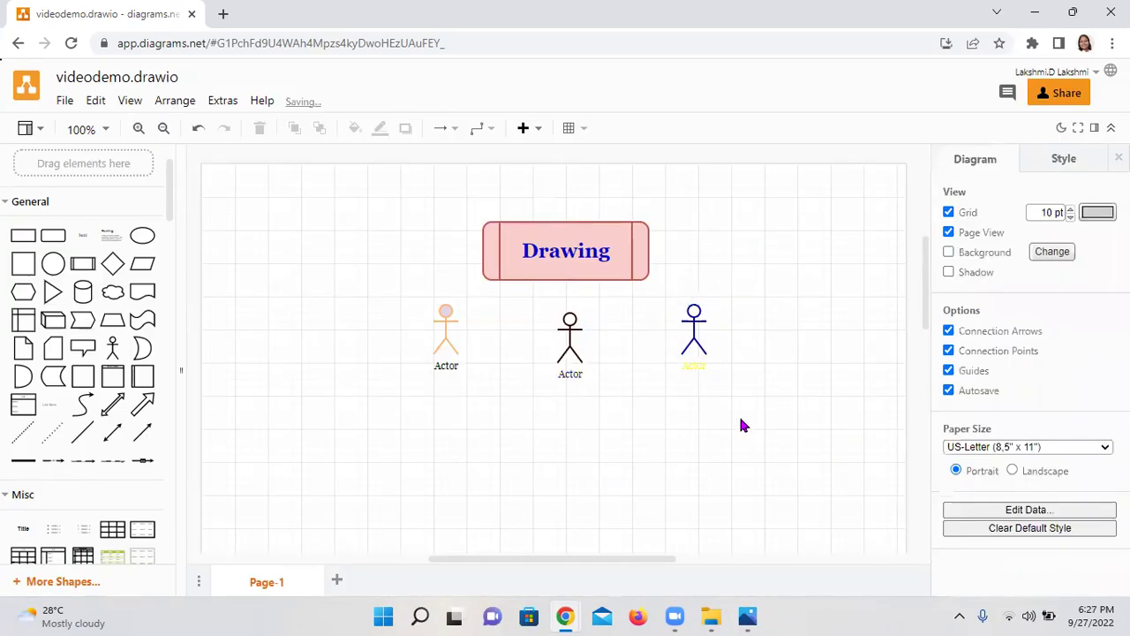
mouse_move(695, 369)
Turn on word wrap and turn off formatted text for the right Actor's label
click(690, 348)
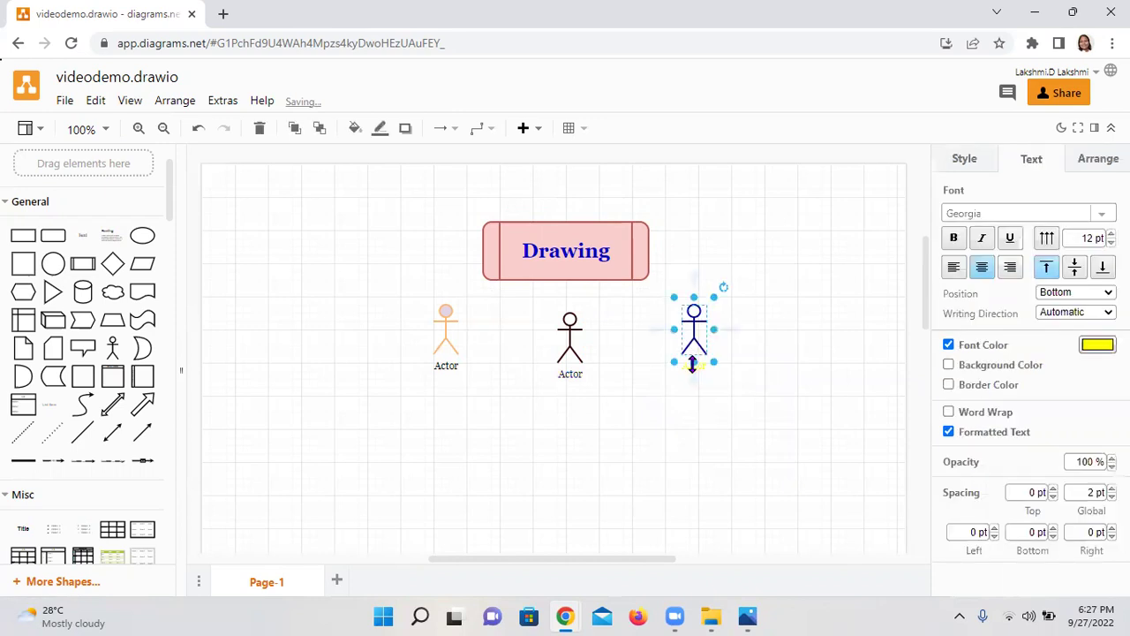
mouse_move(694, 371)
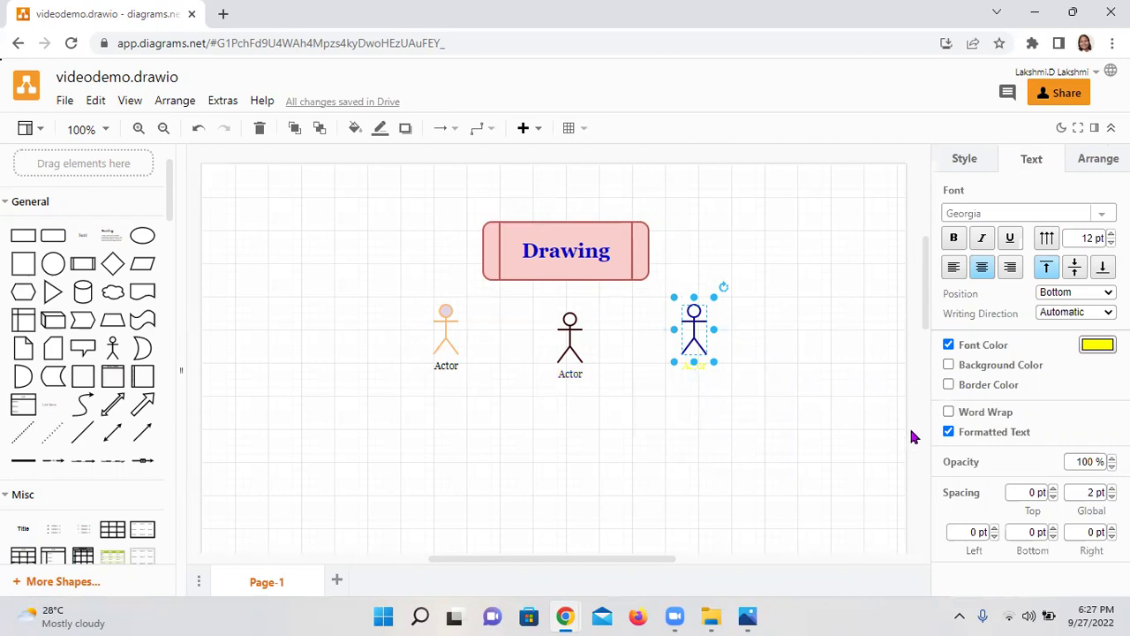
click(991, 415)
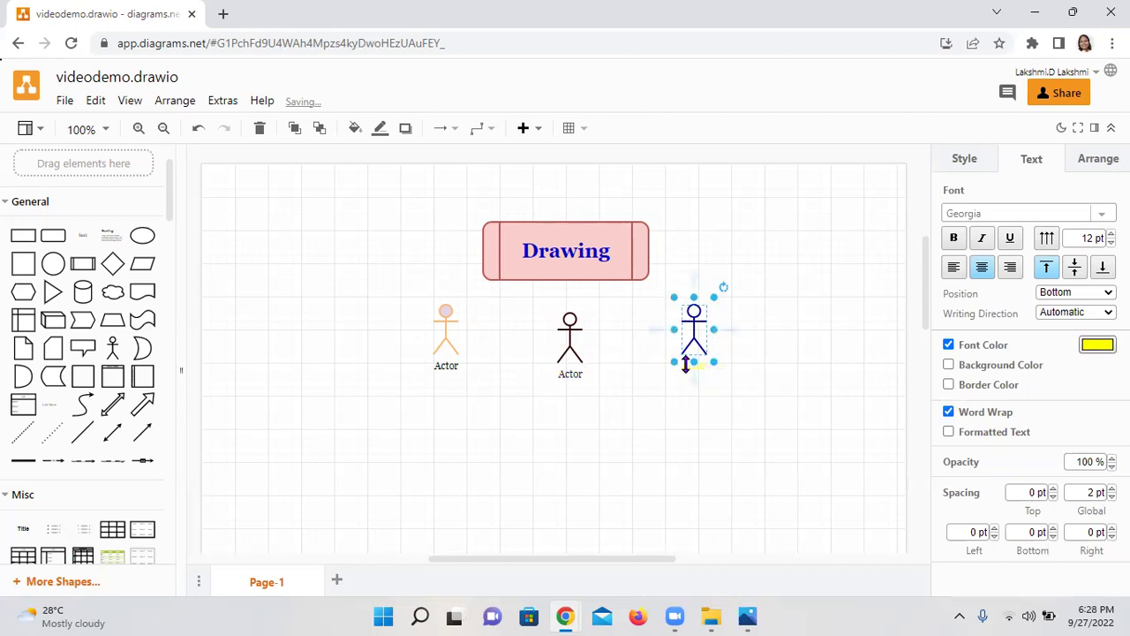
Try to rename the right Actor's label as "Students"
drag(685, 365, 706, 364)
double_click(706, 363)
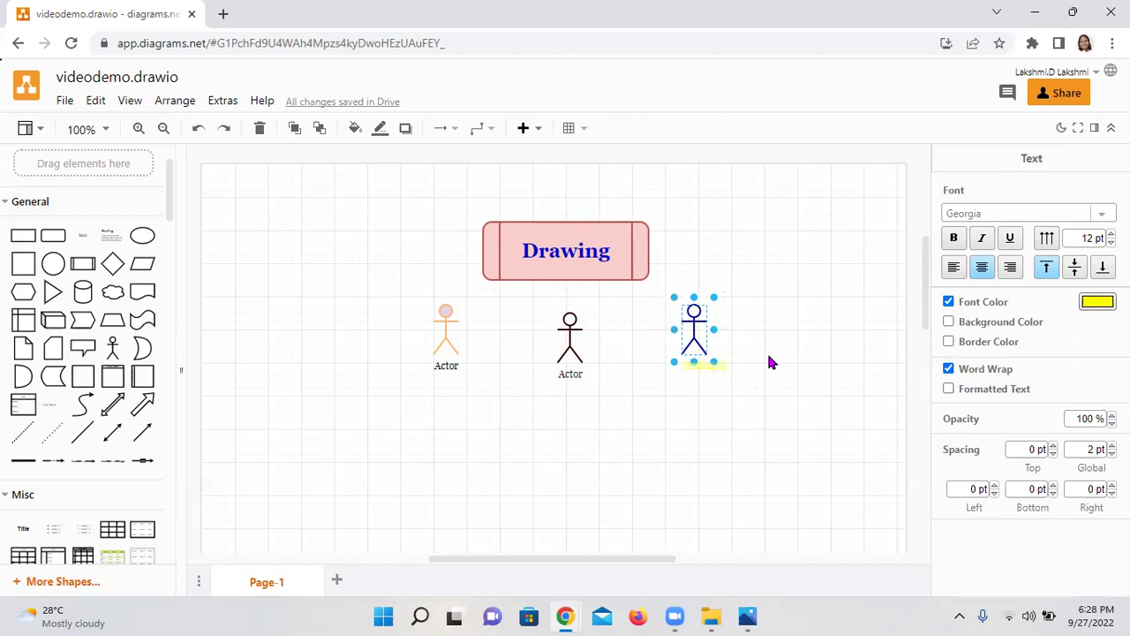
click(709, 370)
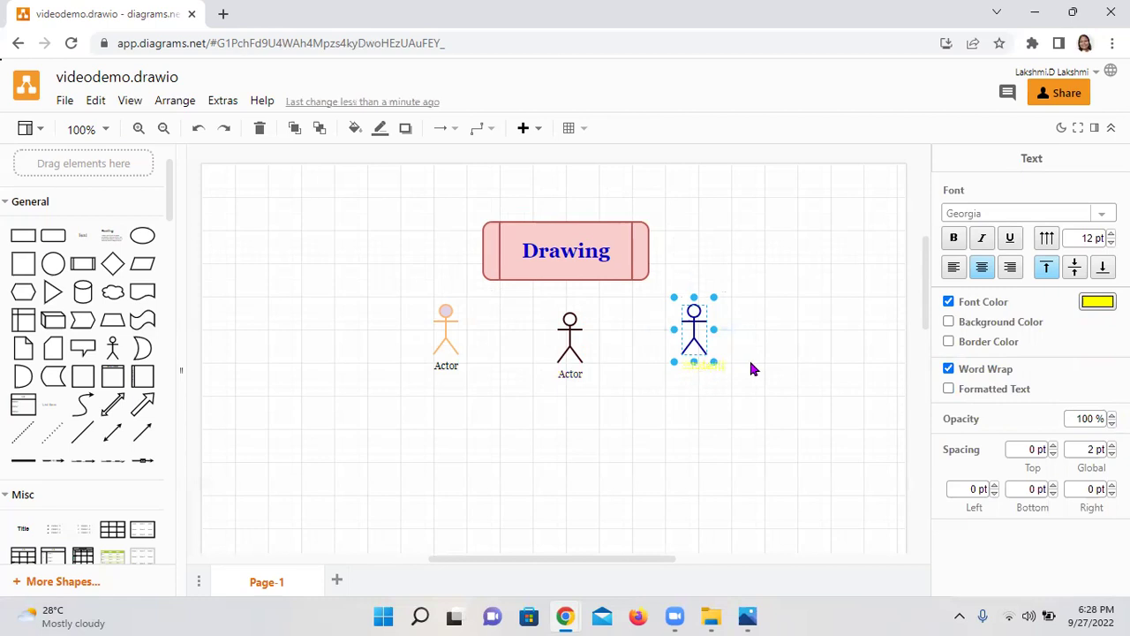
key(ctrl+a)
click(693, 372)
double_click(706, 369)
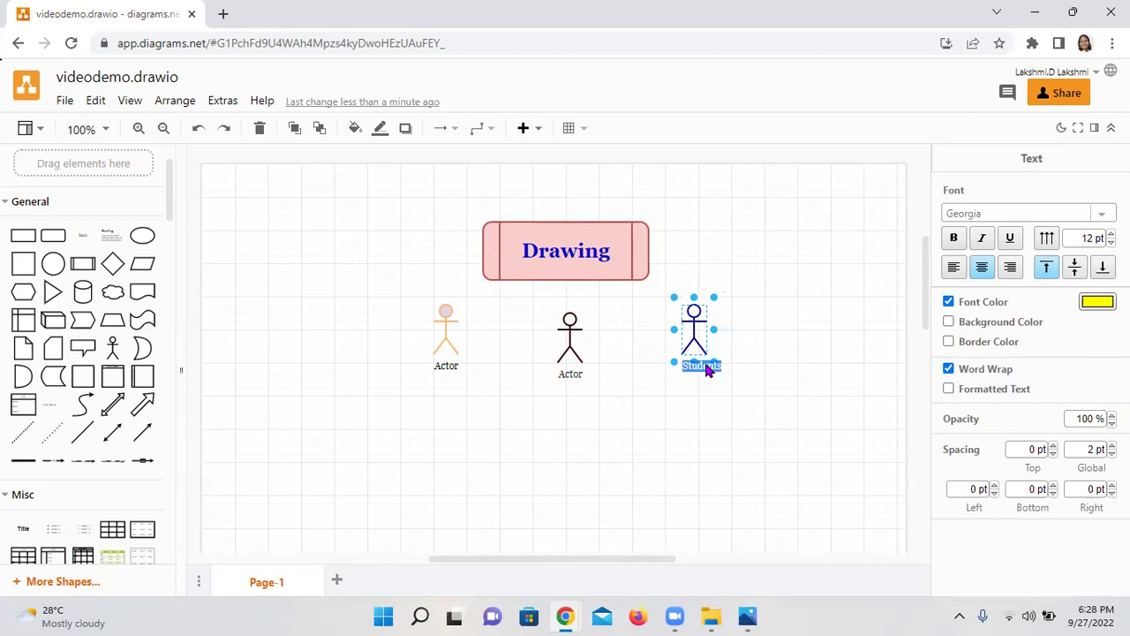
Set the right Actor's label to a bright blue font color and a 19 pt font size
click(1096, 303)
click(601, 397)
click(629, 486)
click(1111, 234)
click(1111, 234)
click(1111, 234)
click(1111, 234)
click(1111, 234)
click(1112, 234)
click(1111, 234)
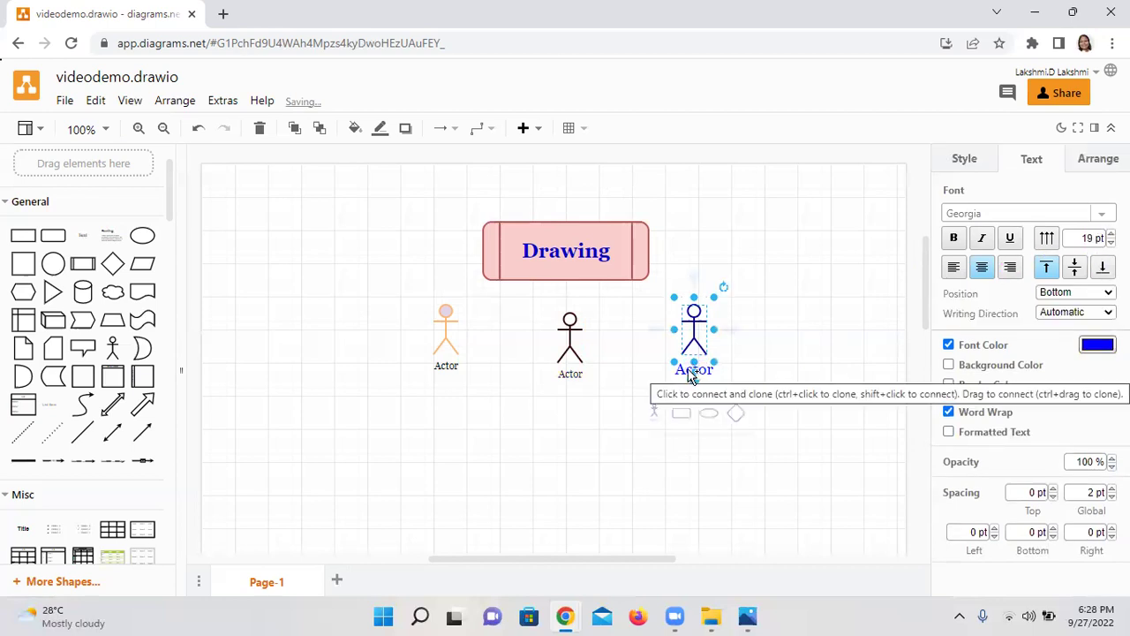
mouse_move(689, 374)
click(810, 331)
click(695, 358)
click(570, 376)
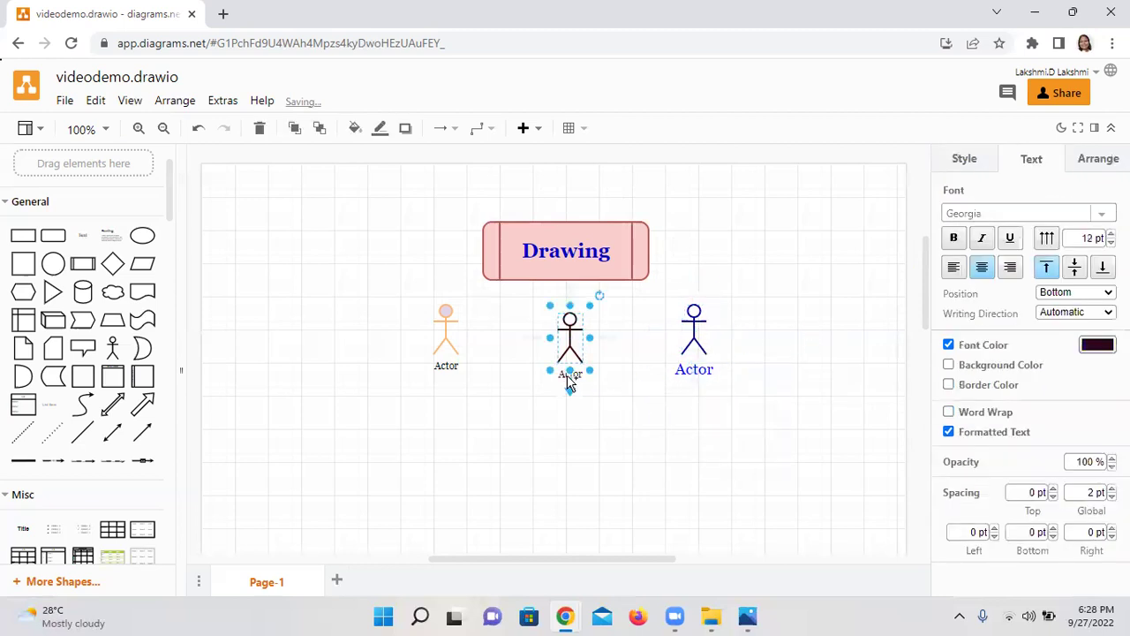
click(682, 371)
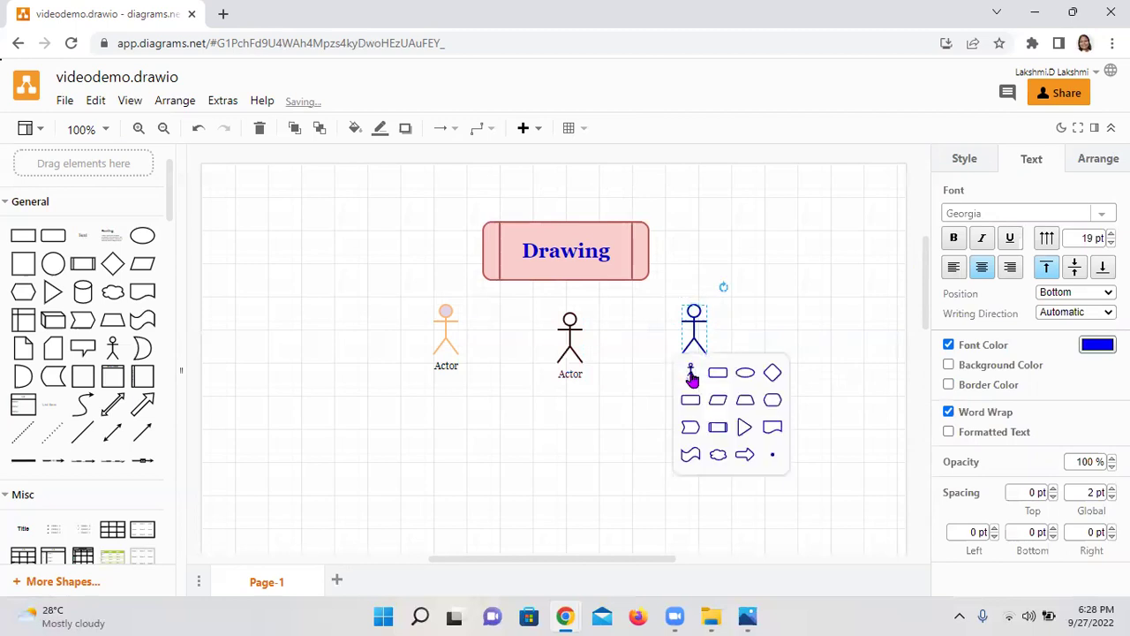
click(672, 404)
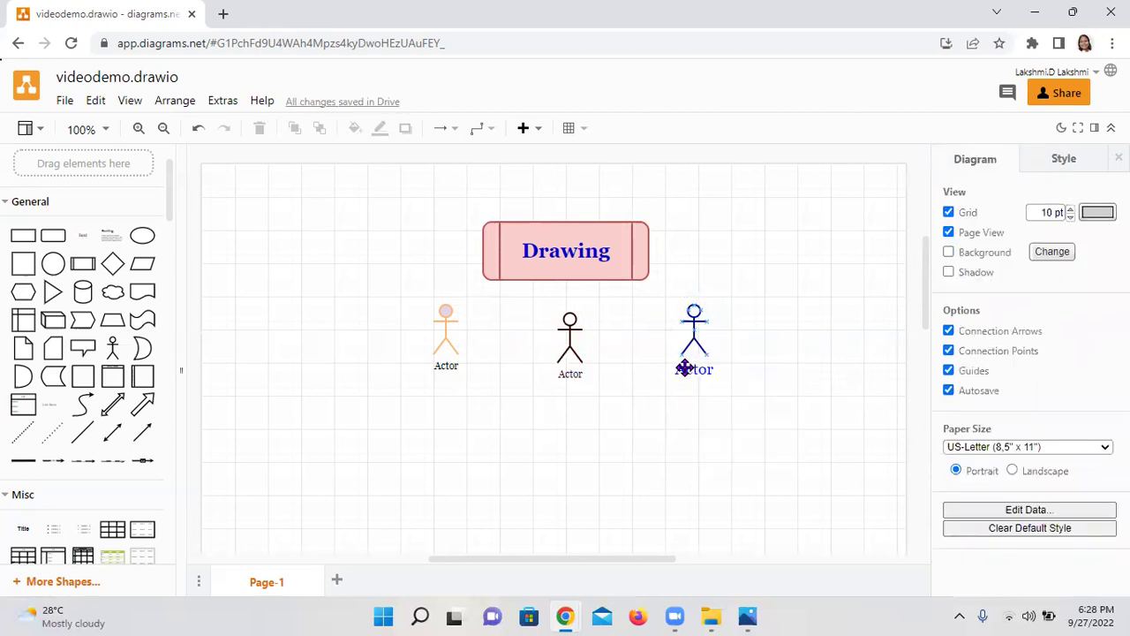
click(685, 364)
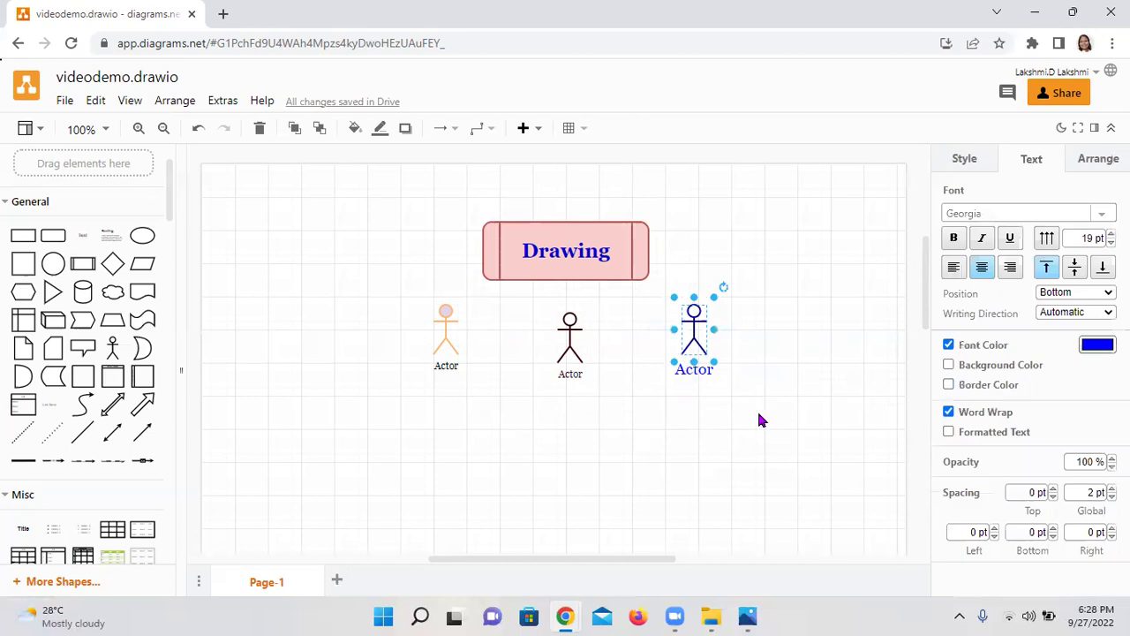
click(692, 422)
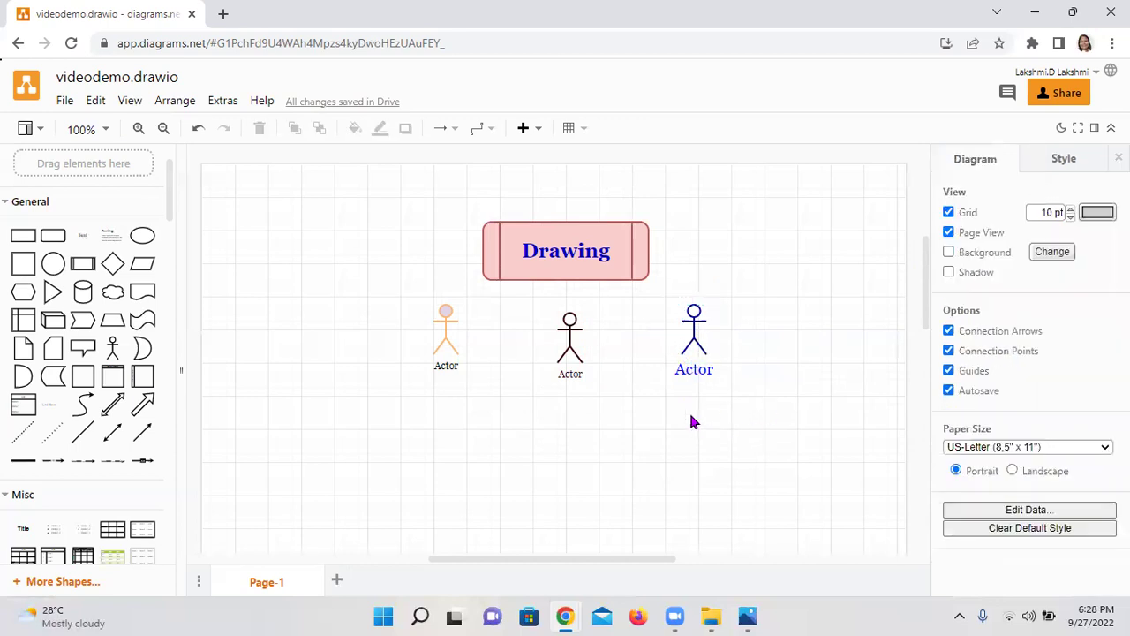
Search the shapes for "professionals", insert the diving helmet icon, and shrink it to sit below the middle Actor
scroll(103, 229, up, 3)
click(71, 166)
text(professionals)
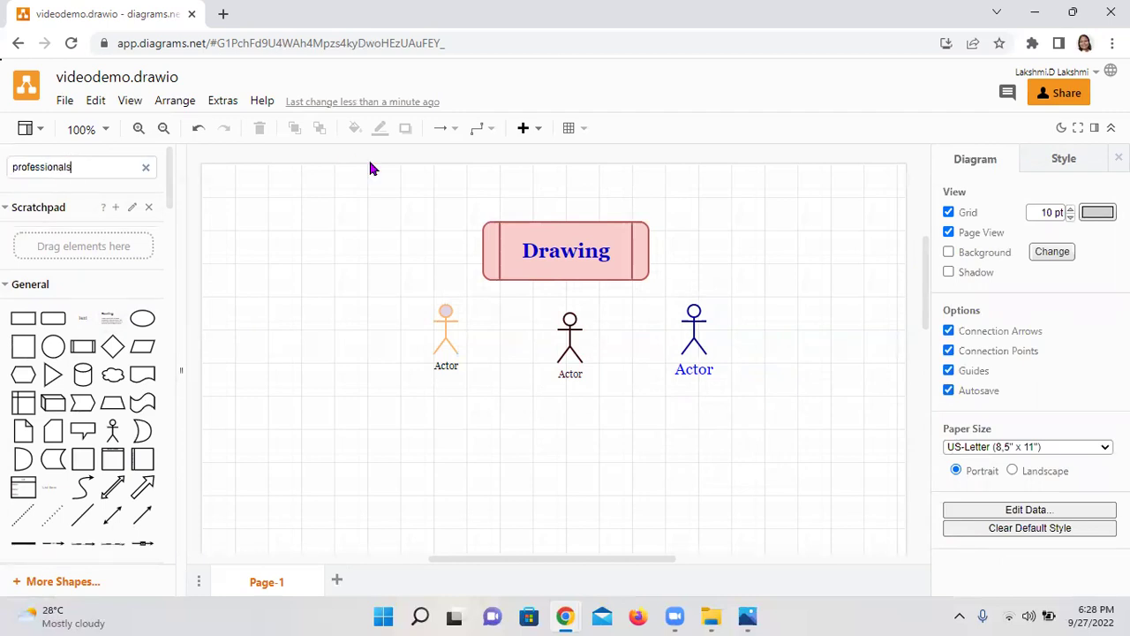
key(Return)
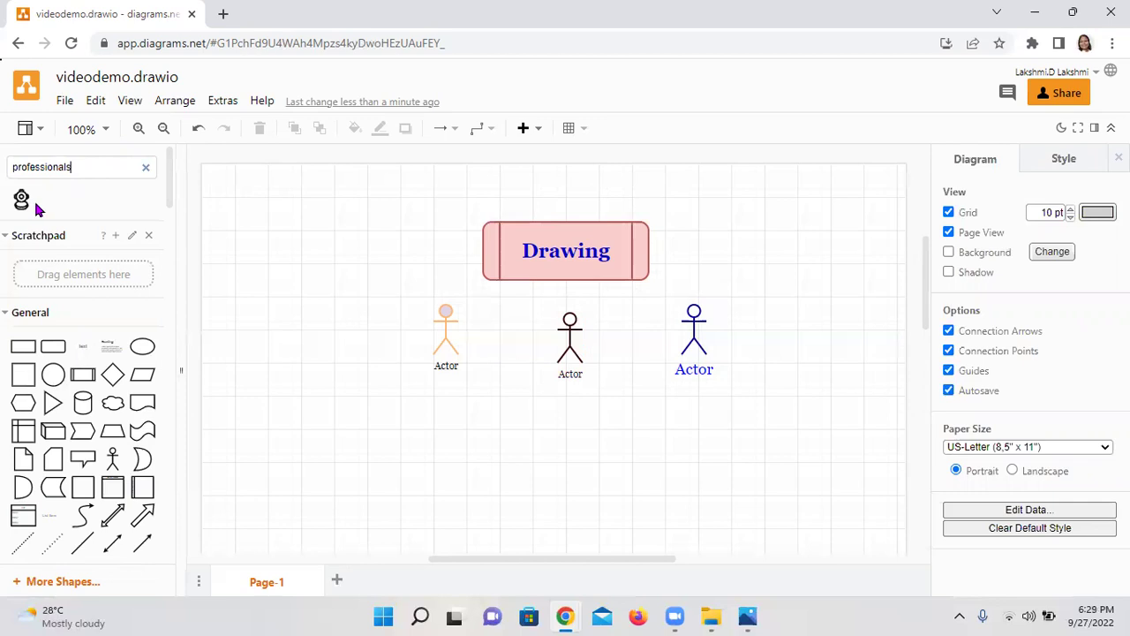
click(32, 207)
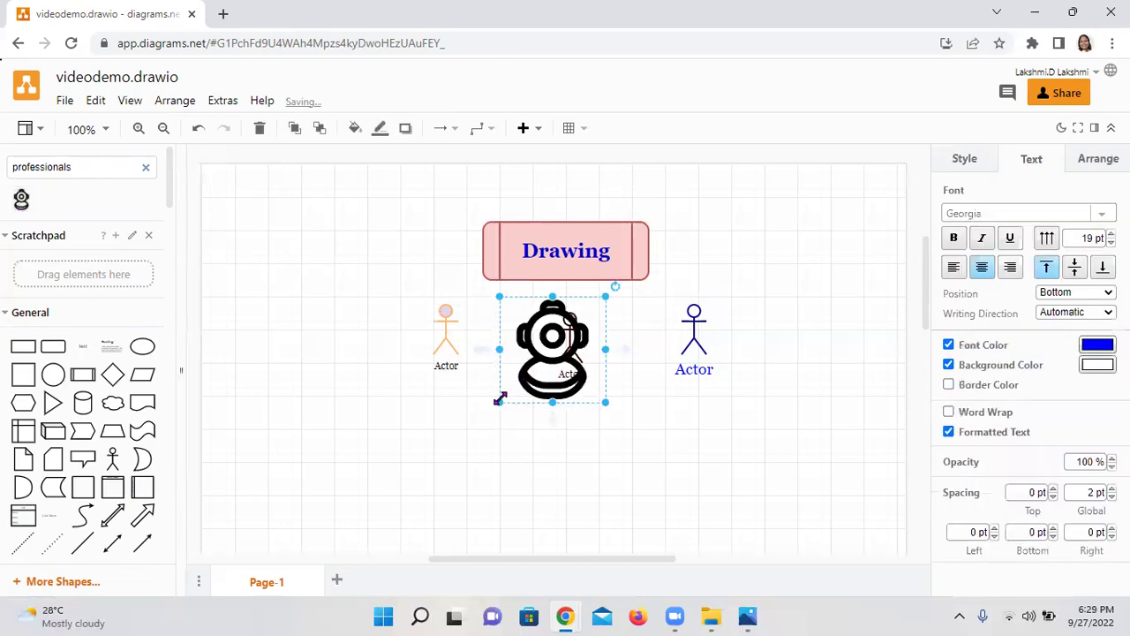
drag(500, 399, 532, 427)
Search the shape library for "researchers"
drag(89, 166, 4, 173)
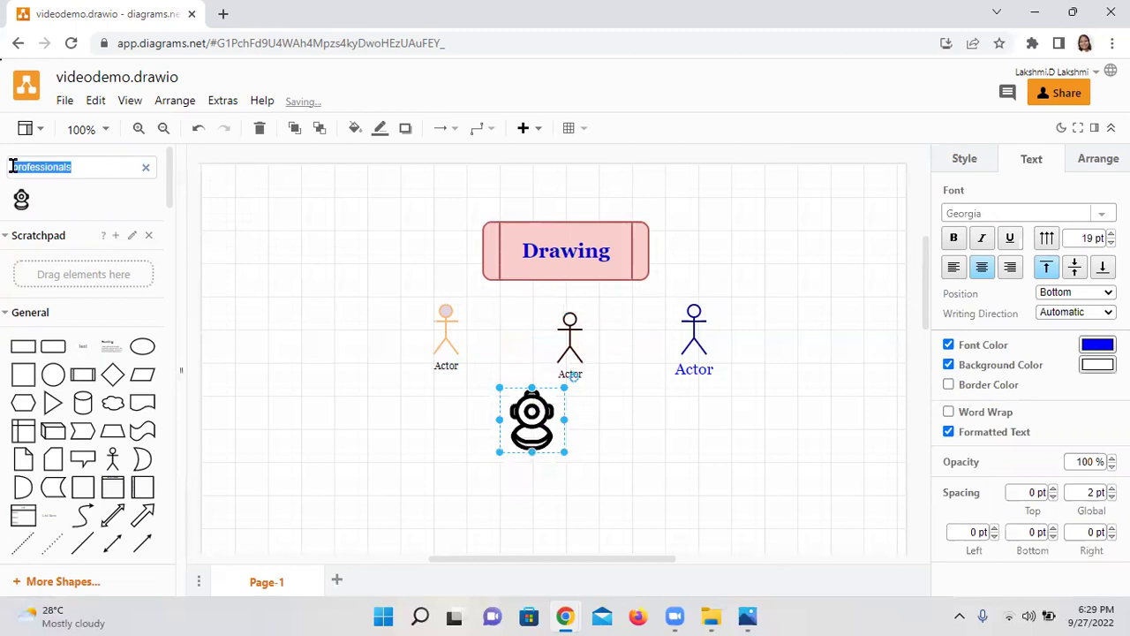
text(esearchers)
key(Return)
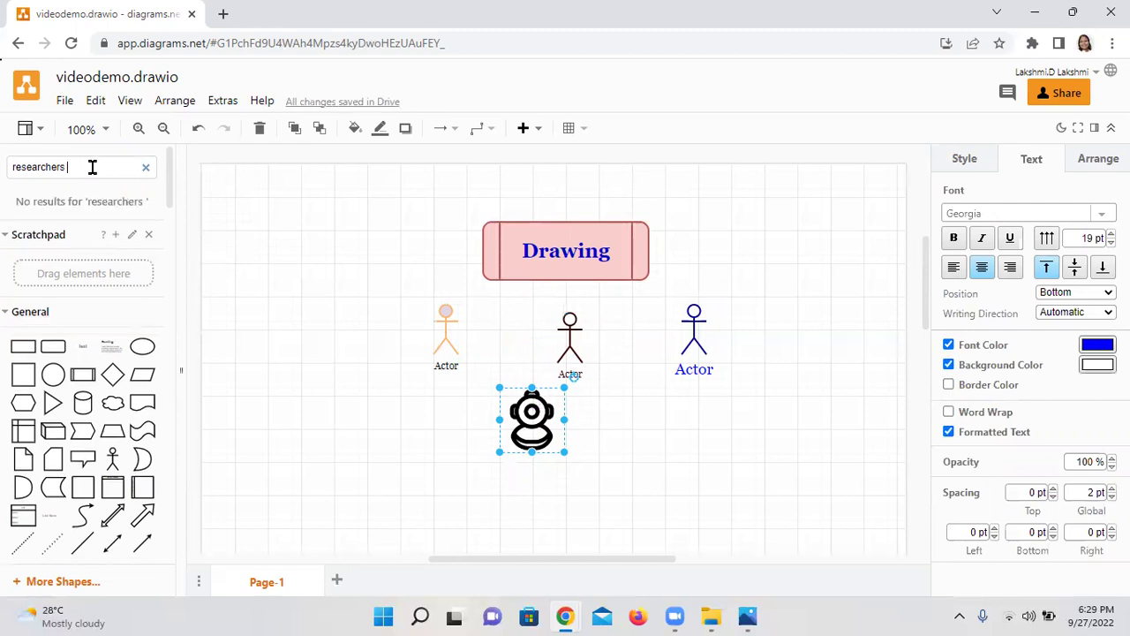
Search the shapes for "math", insert a calculator icon, and place it at reduced size beside the "Drawing" shape, above the right Actor
drag(91, 167, 4, 172)
text(math)
key(Return)
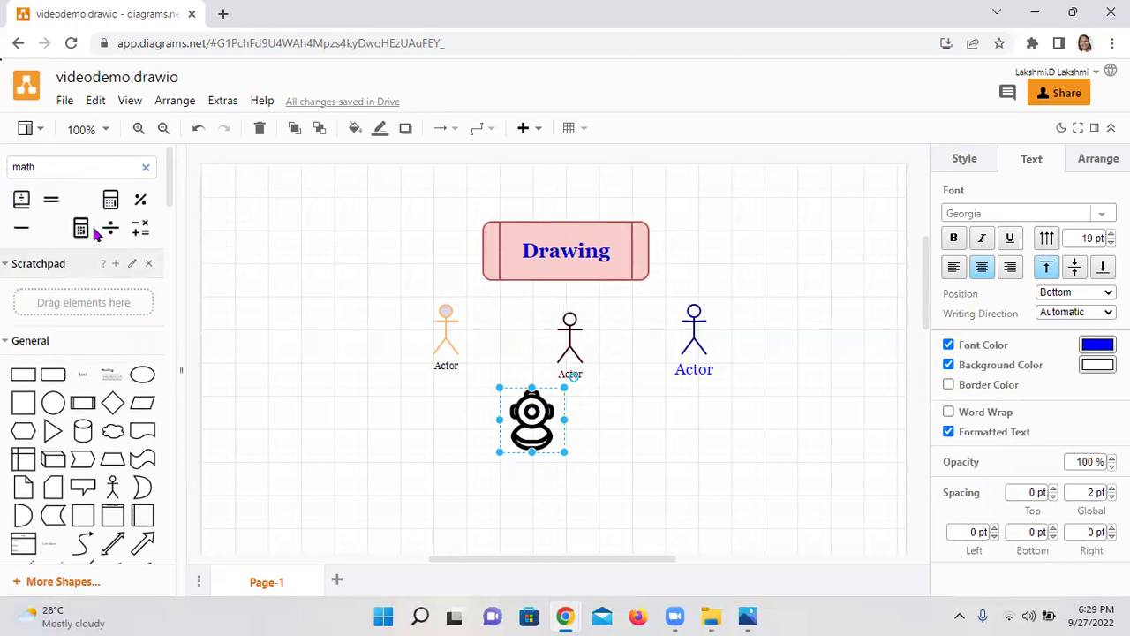
click(110, 200)
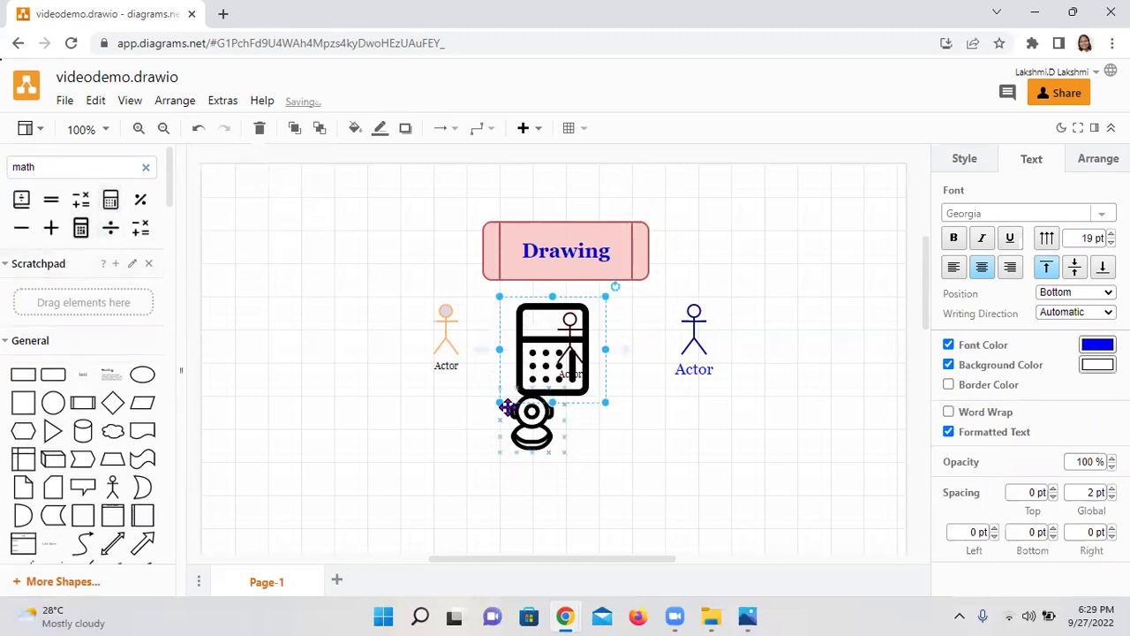
mouse_move(499, 403)
mouse_down()
mouse_move(547, 356)
mouse_move(719, 276)
mouse_up()
Search the shapes for "physics", insert the atom icon, resize it to 108 x 108, and place it below the right Actor
drag(68, 166, 5, 170)
text(physics)
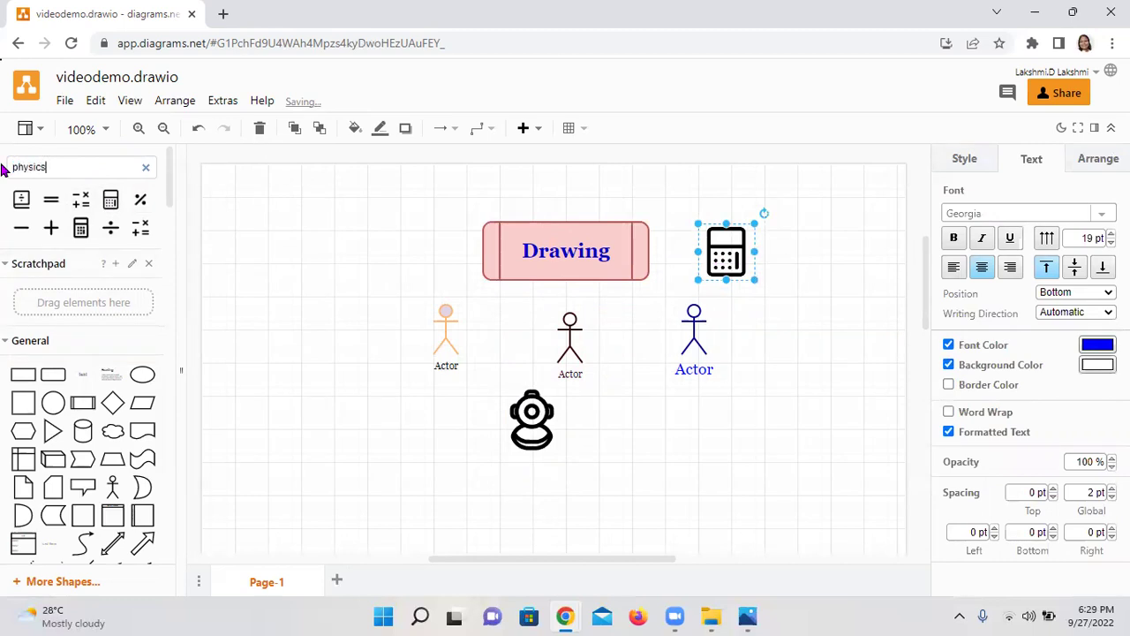
key(Return)
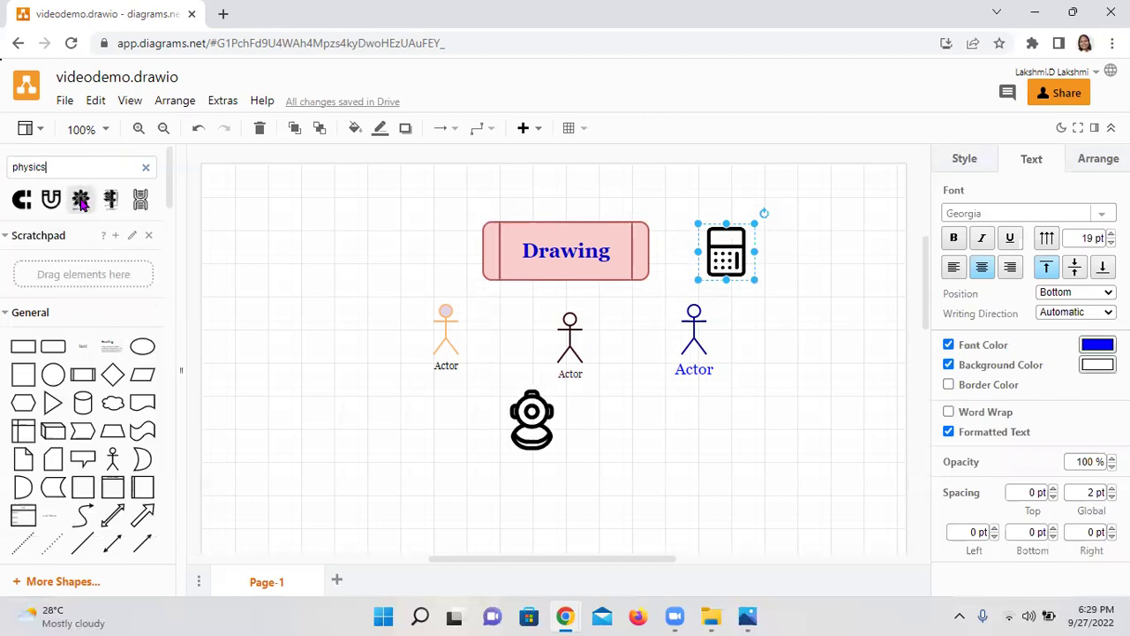
click(80, 199)
drag(500, 404, 518, 386)
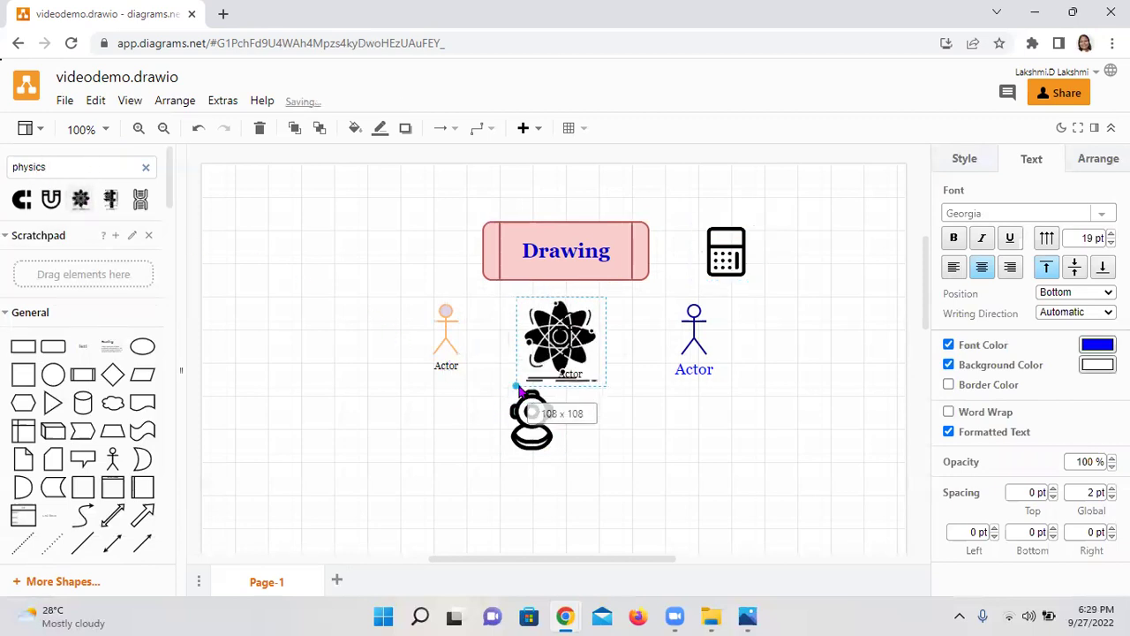
drag(555, 347, 701, 432)
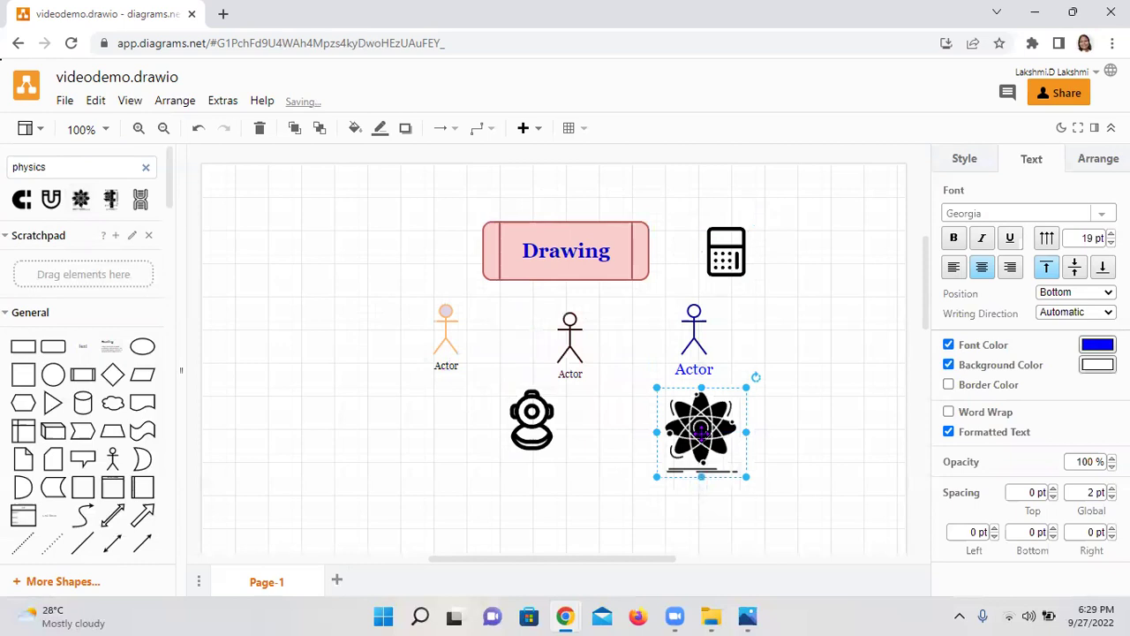
Try to recolor the atom icon through its label's font color
double_click(701, 432)
click(1096, 363)
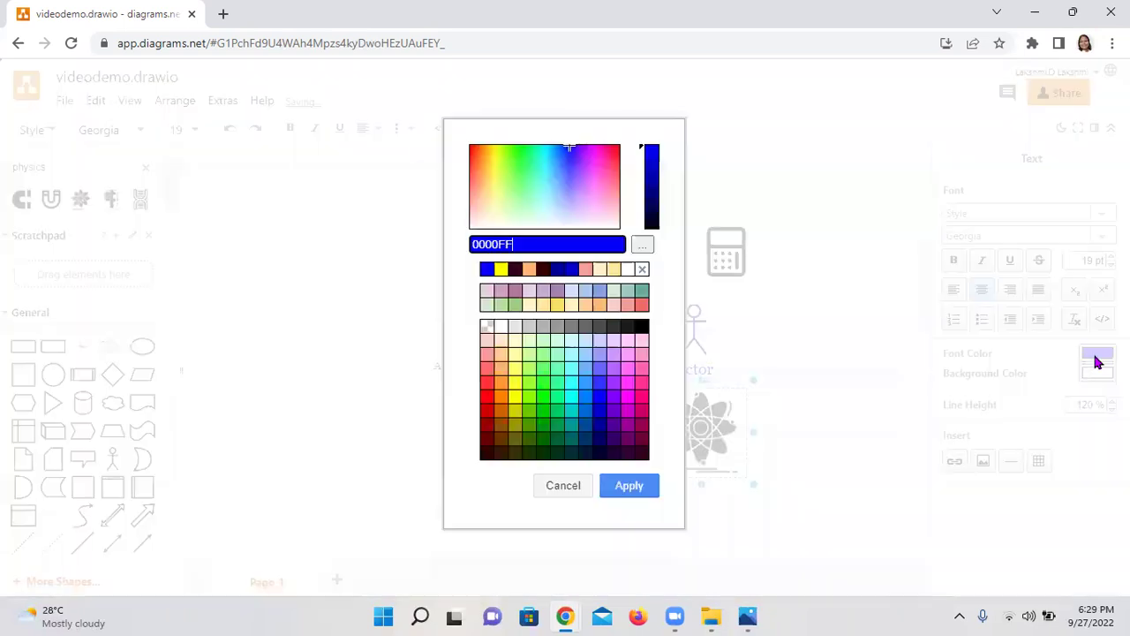
click(529, 268)
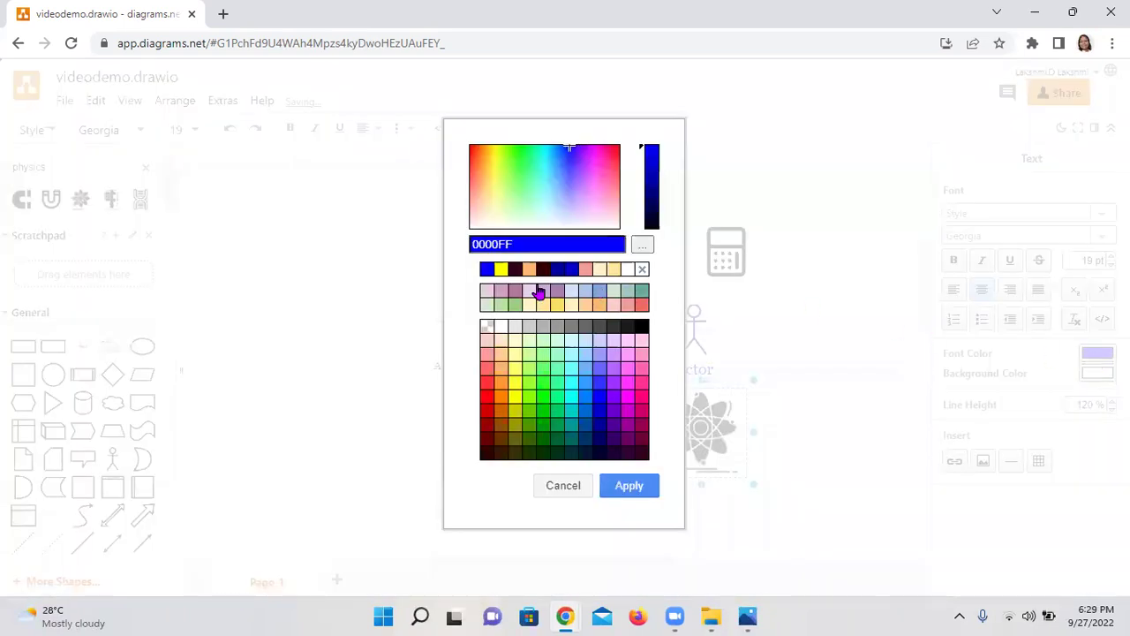
click(629, 486)
click(692, 443)
double_click(692, 444)
Set the text background color of the atom icon to mauve
click(689, 444)
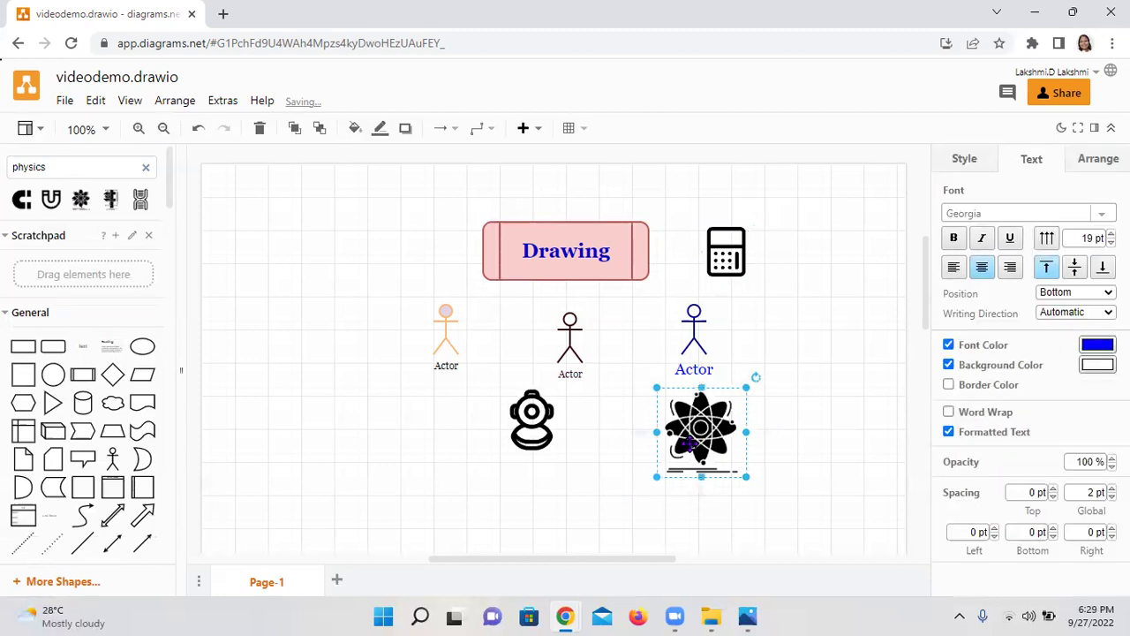
click(1095, 364)
click(557, 292)
click(629, 486)
click(808, 390)
double_click(693, 417)
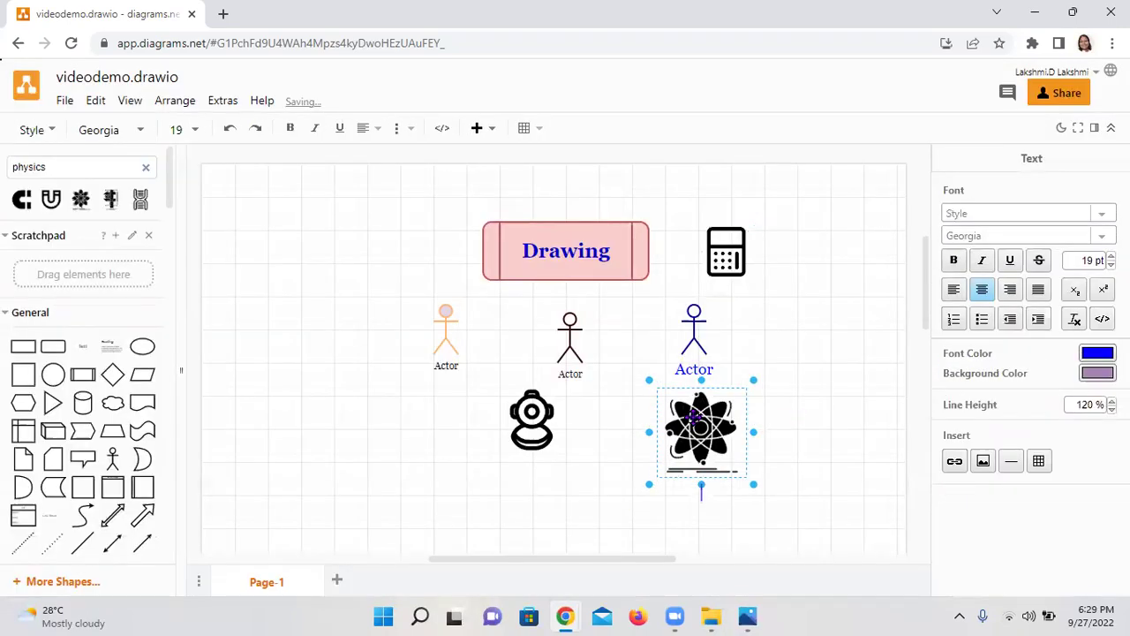
key(Escape)
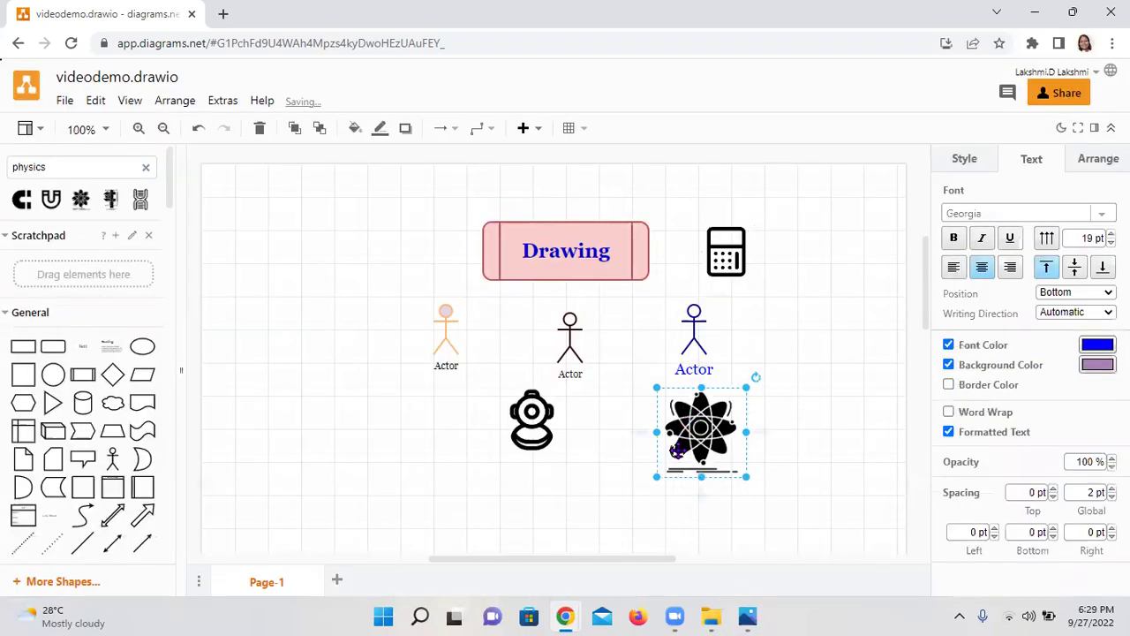
Shrink the atom icon and move it above the calculator
drag(658, 478, 690, 443)
drag(735, 406, 697, 181)
Enable the fill of the atom icon and set it to salmon pink
click(958, 167)
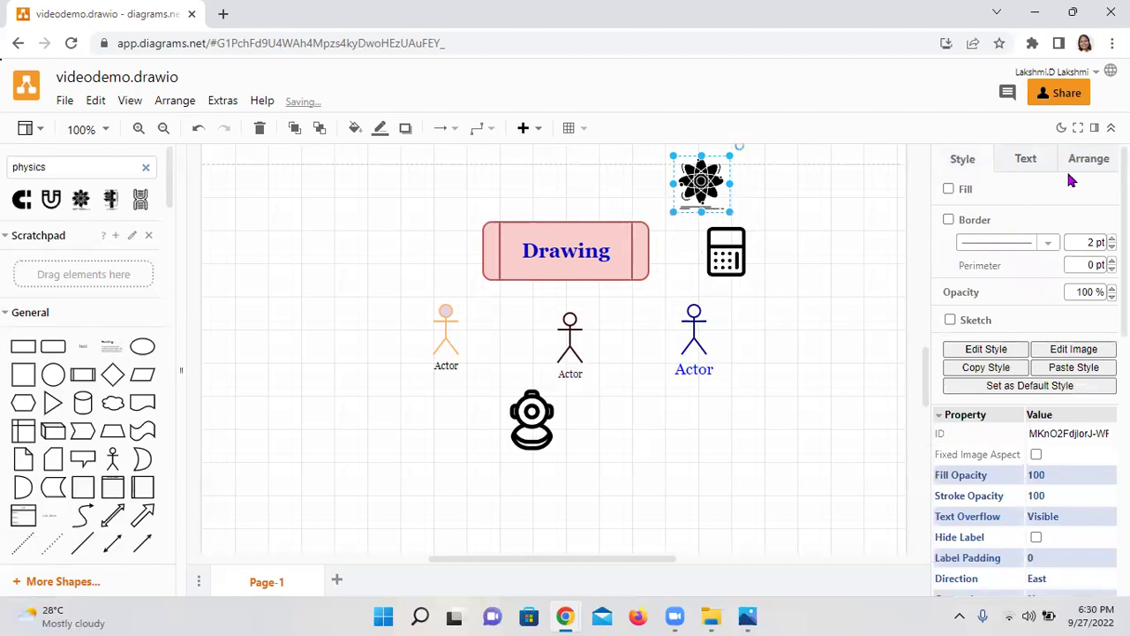
click(950, 190)
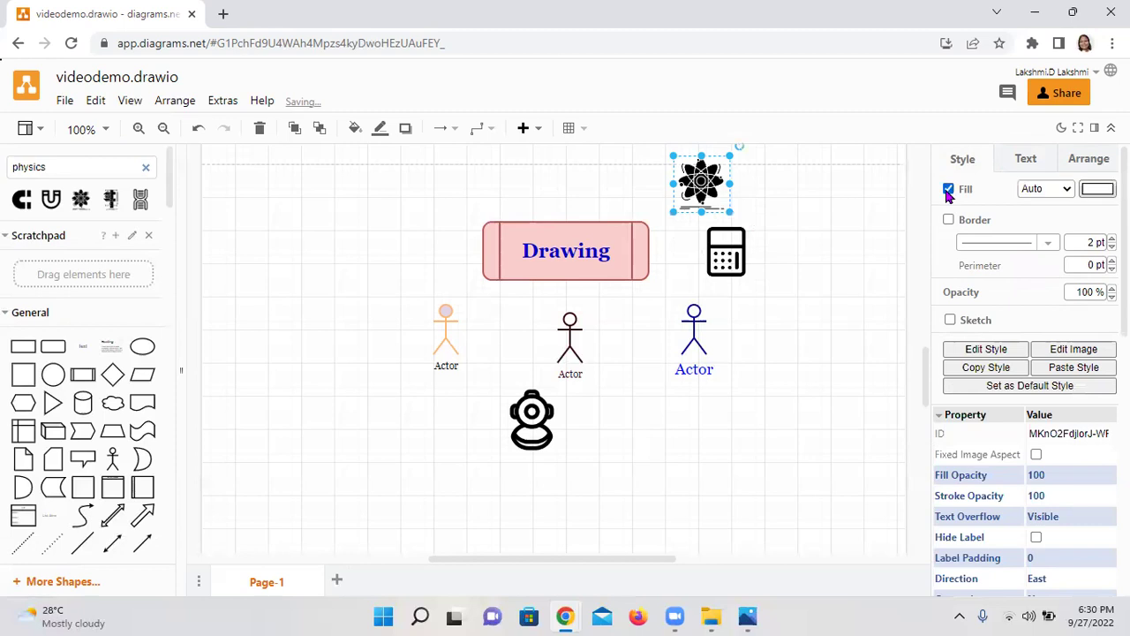
click(1097, 189)
click(599, 304)
click(629, 486)
Move the atom icon to the right of the right Actor and choose a dashed border line style for it
drag(707, 201, 778, 352)
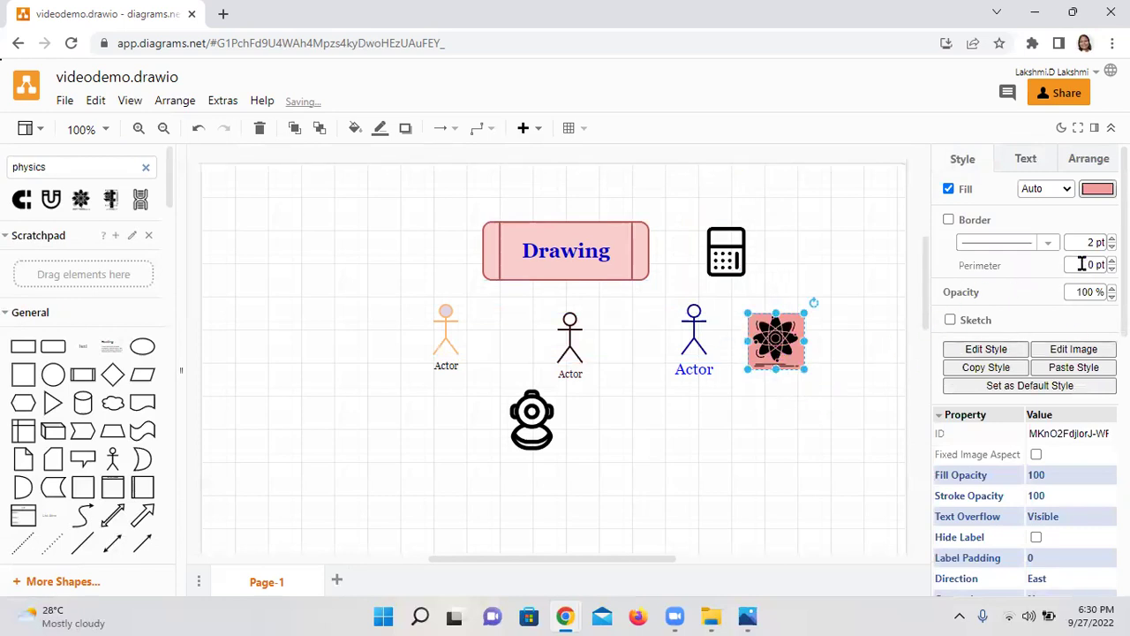
click(1048, 247)
click(1028, 287)
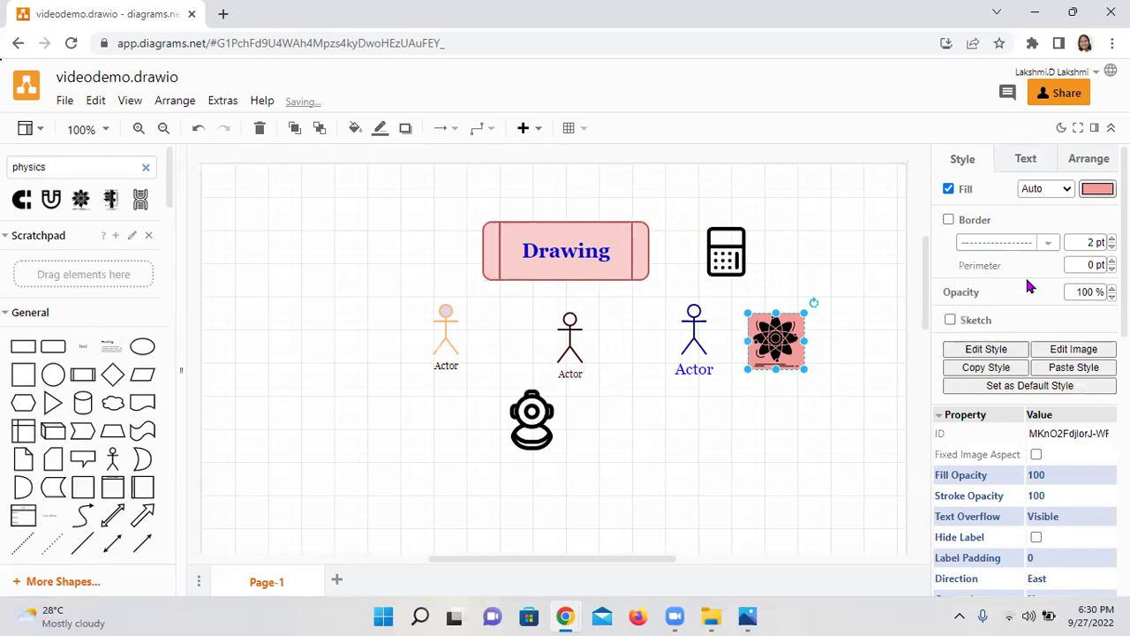
Search the shapes for chemistry and insert the solid black flask icon, shrunk and placed beside the left Actor's outer side
click(872, 347)
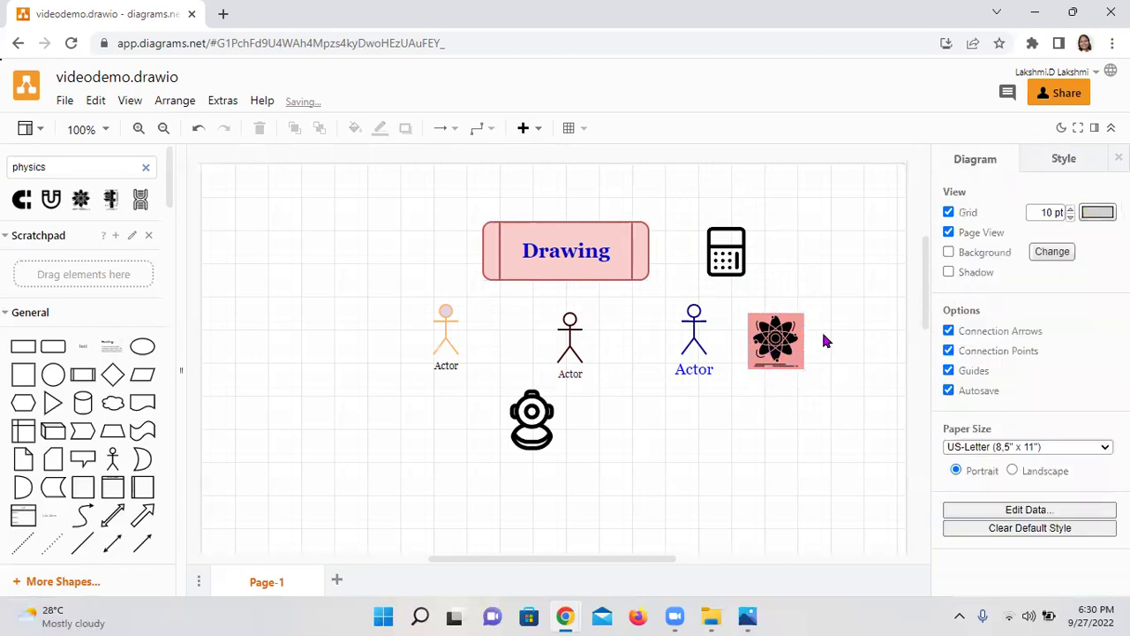
drag(89, 160, 2, 178)
text(chemistry)
key(Return)
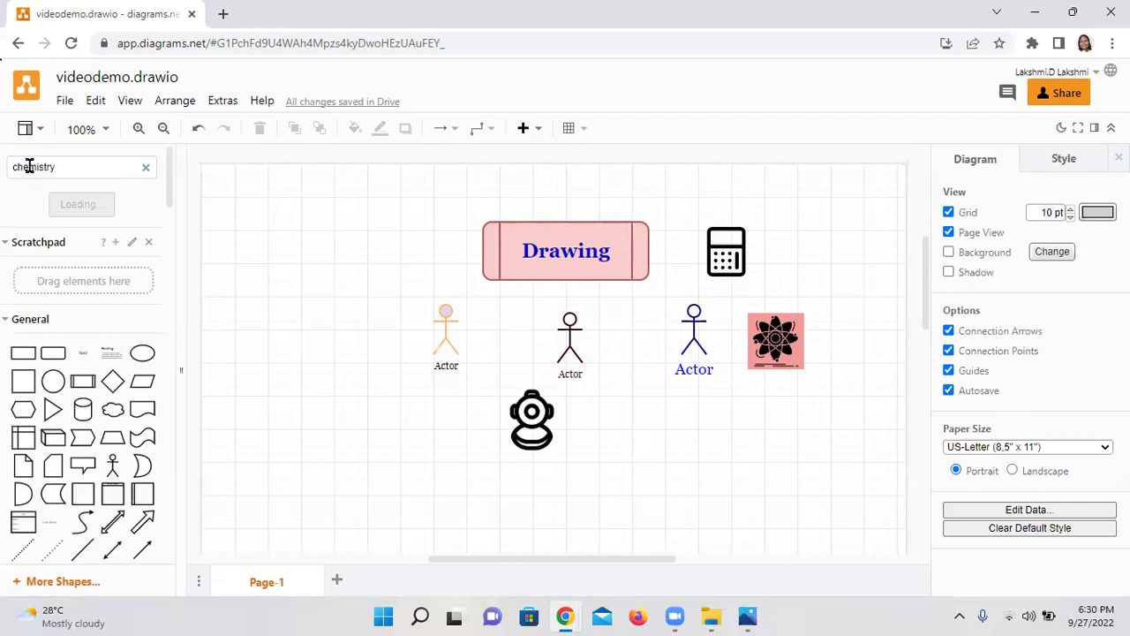
mouse_move(80, 228)
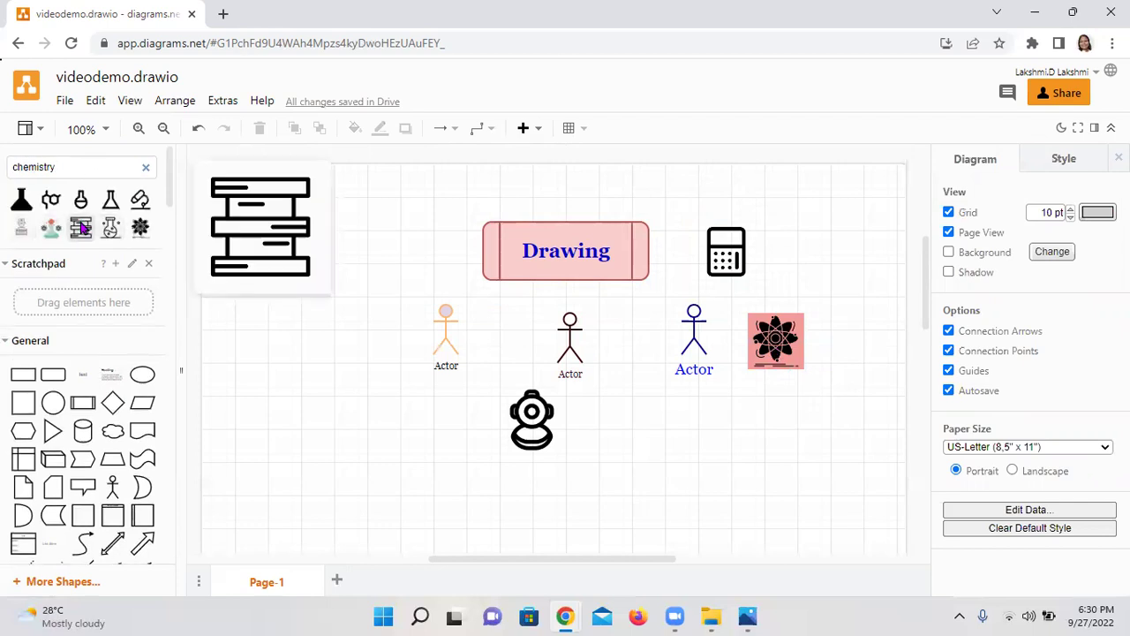
click(21, 198)
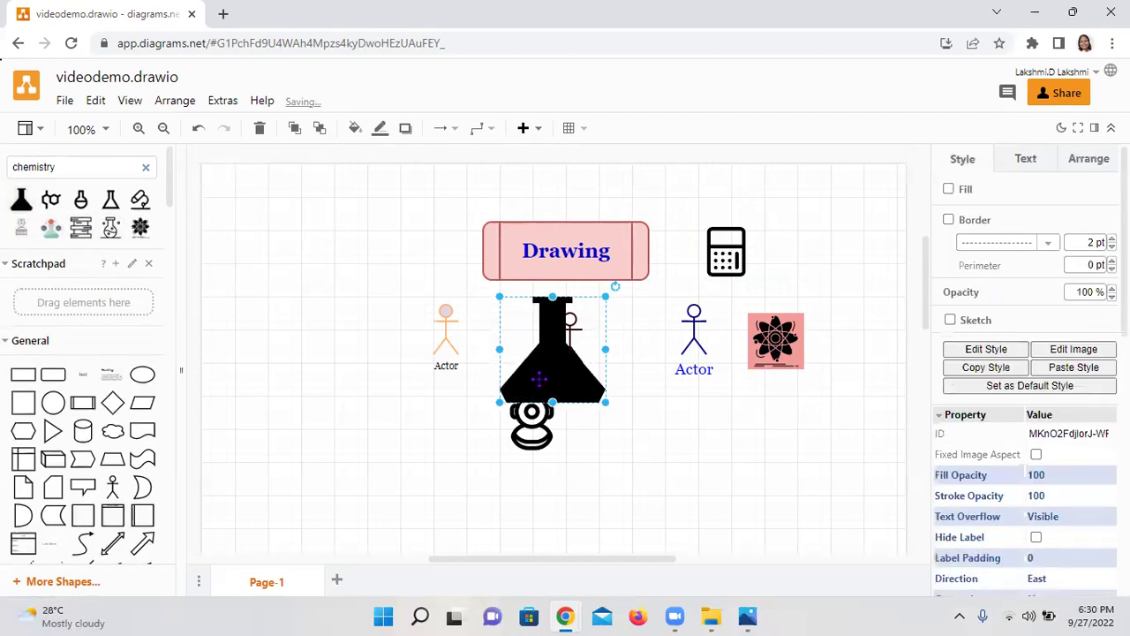
drag(539, 380, 385, 339)
Search the shapes for electrical and insert the S-R flip-flop shape, shrunk and placed below the blue Actor
drag(57, 168, 24, 177)
text(electrical)
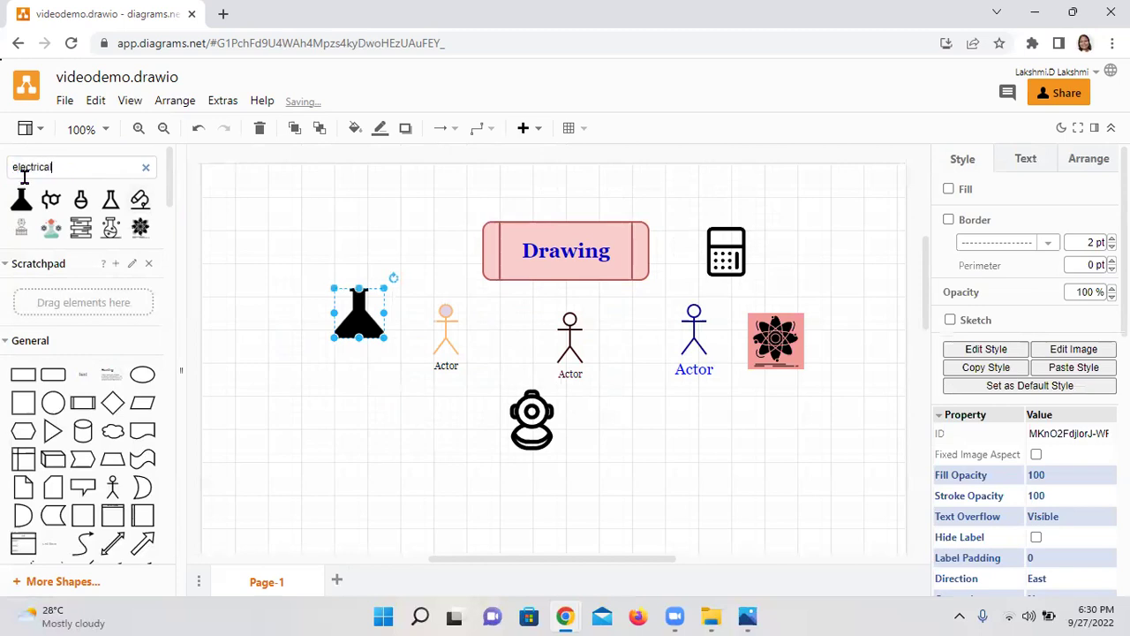
key(Return)
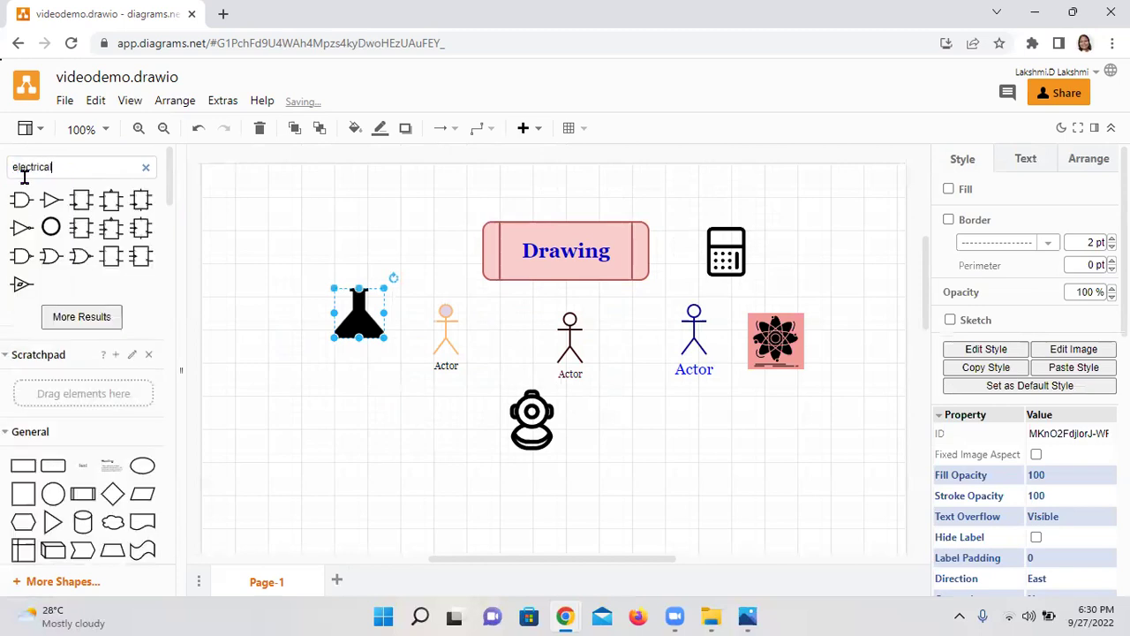
click(130, 259)
drag(514, 380, 656, 429)
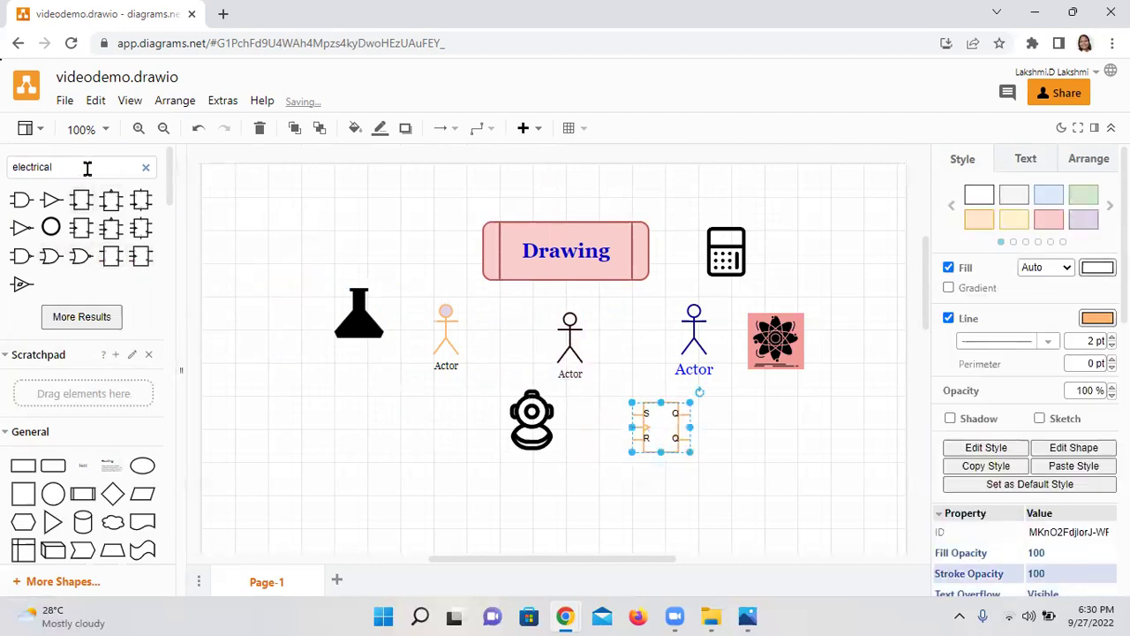
Search the shapes for electronics and place a Photo Resistor below the orange Actor
drag(90, 166, 4, 177)
text(ele)
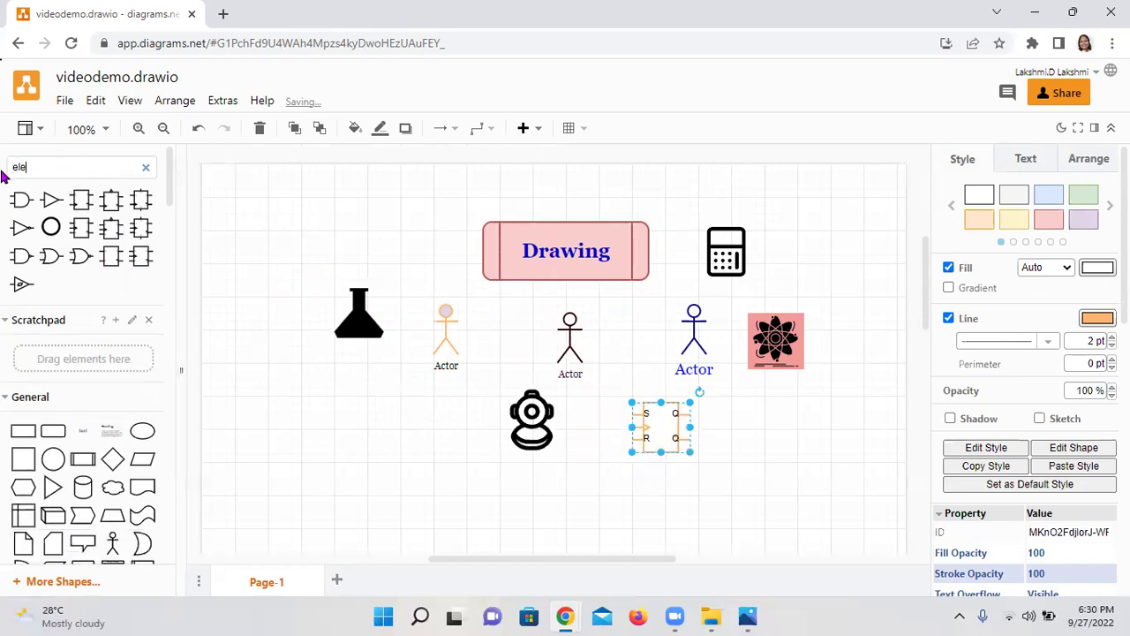
key(Return)
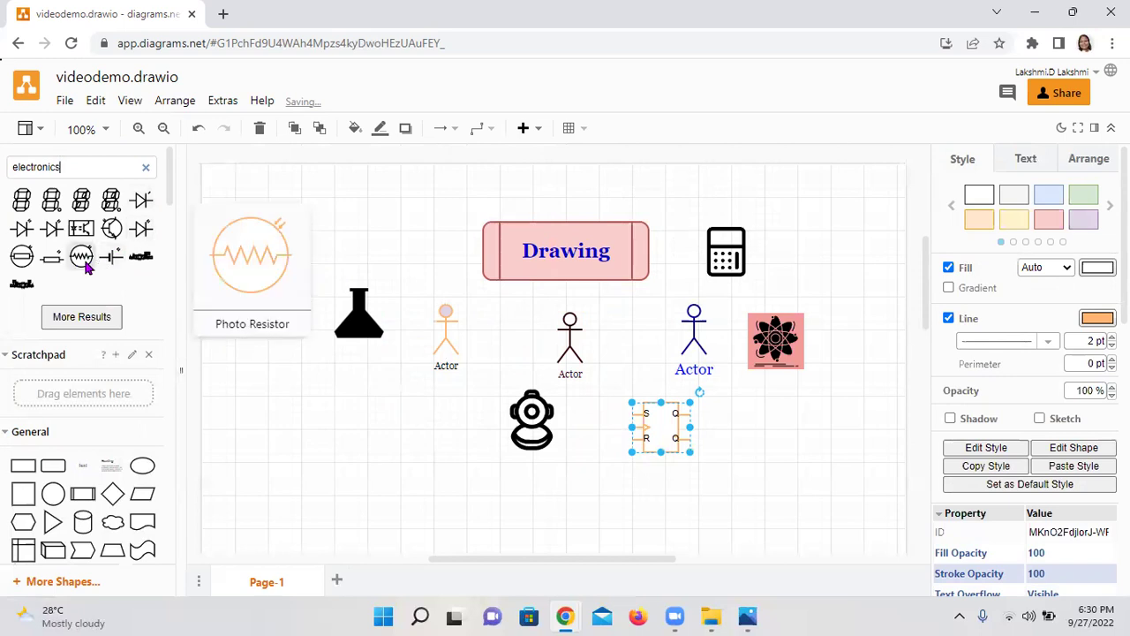
drag(86, 269, 422, 404)
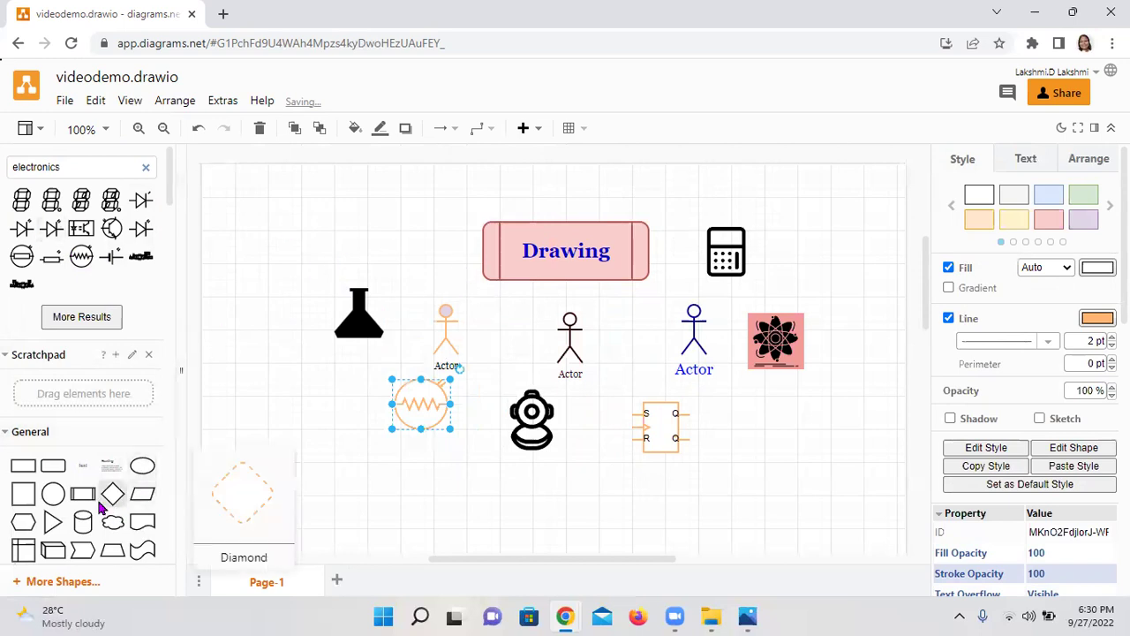
Insert the gear image from the Misc shapes and place it above the flask
scroll(99, 506, down, 2)
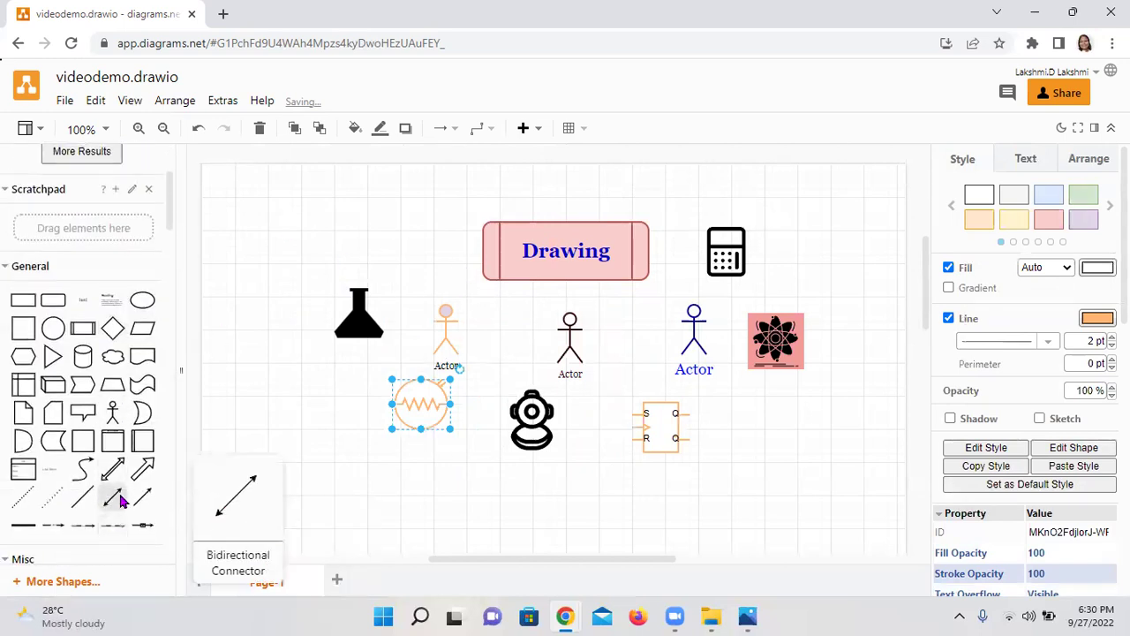
scroll(113, 496, down, 2)
mouse_move(141, 367)
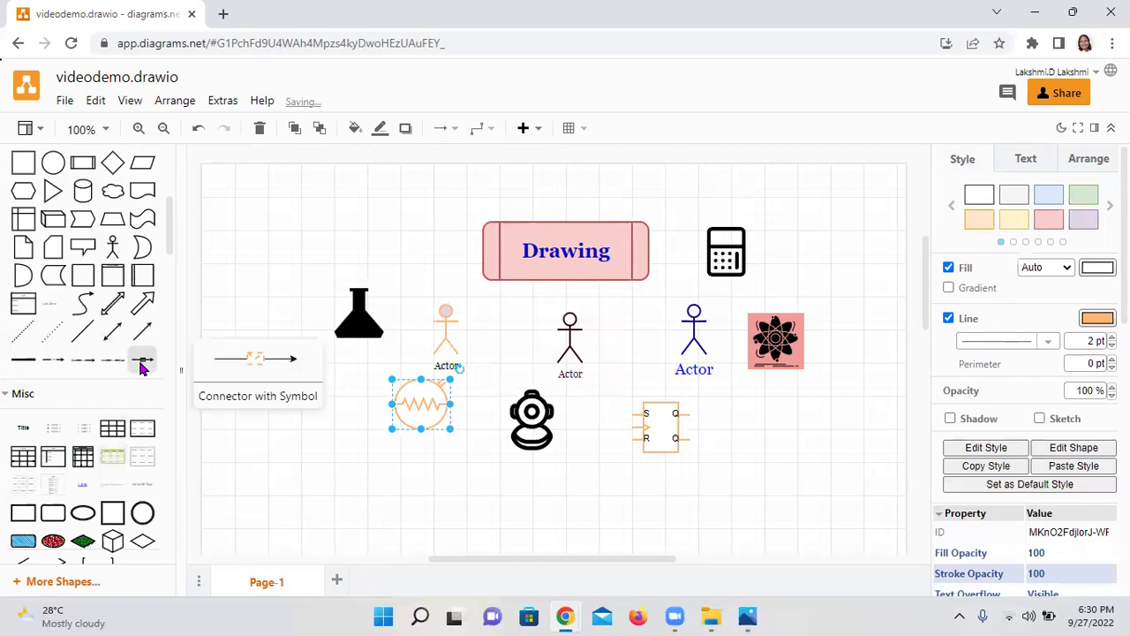
scroll(106, 360, down, 1)
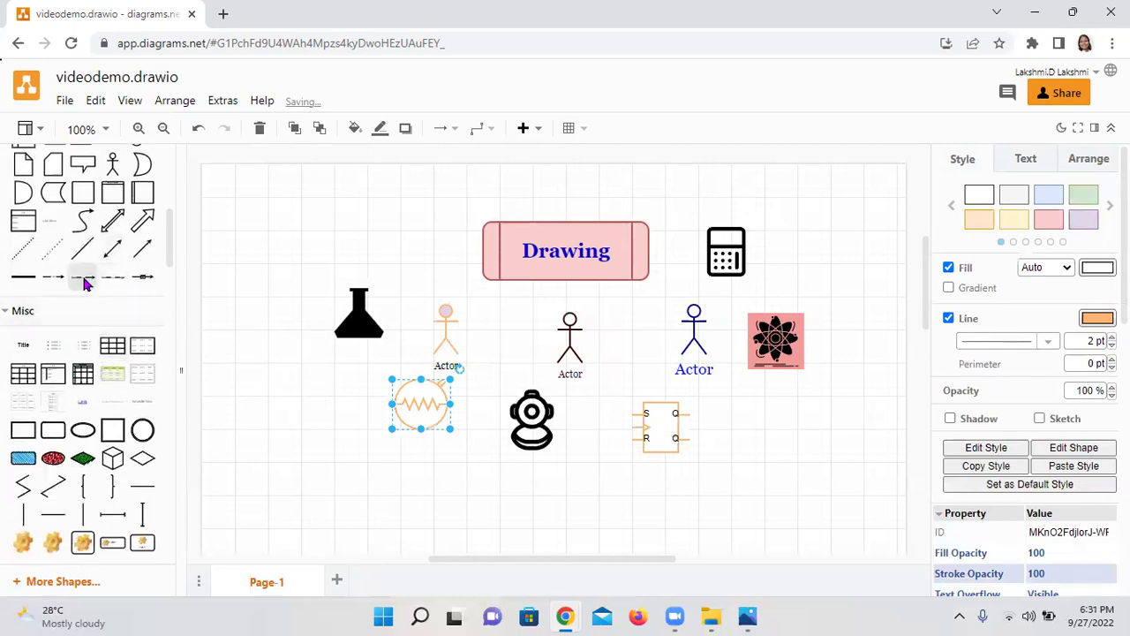
mouse_move(85, 281)
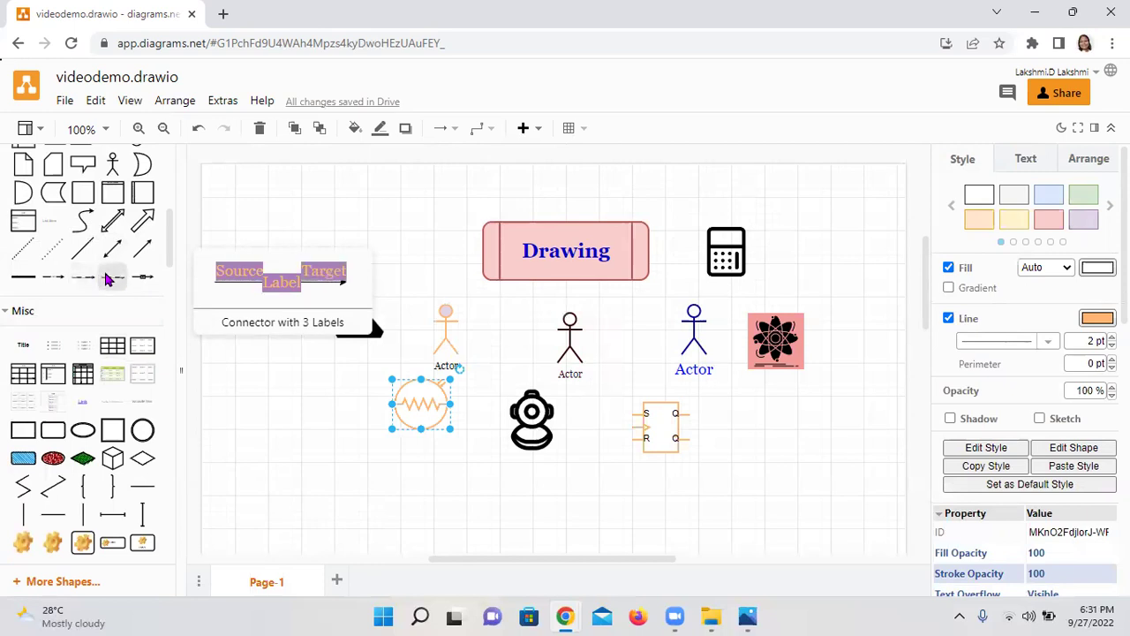
mouse_move(147, 284)
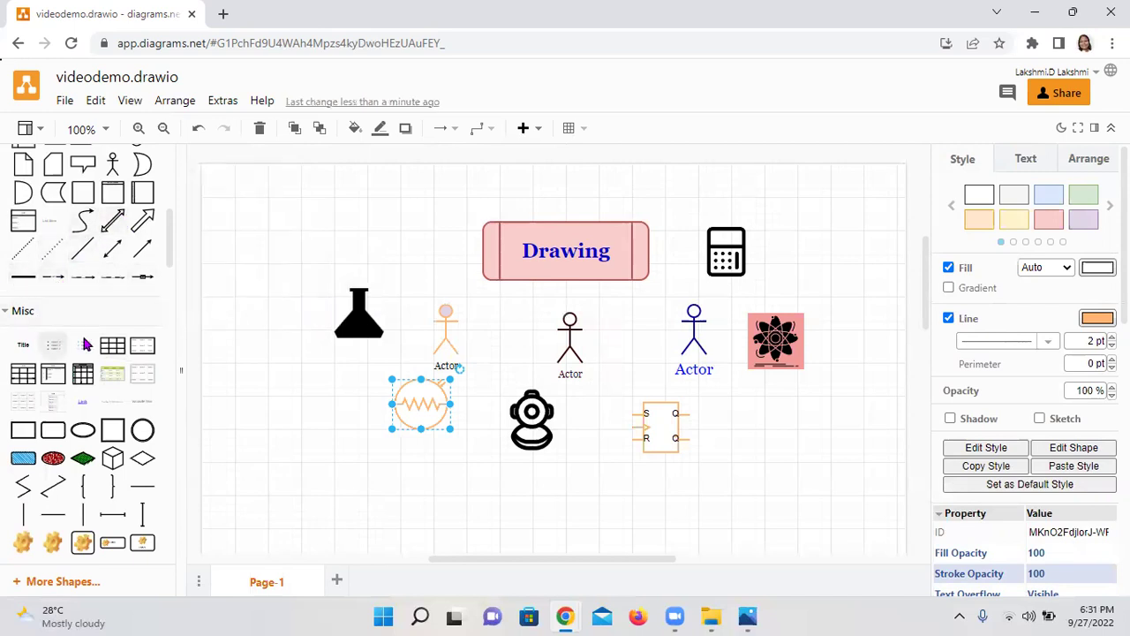
click(53, 549)
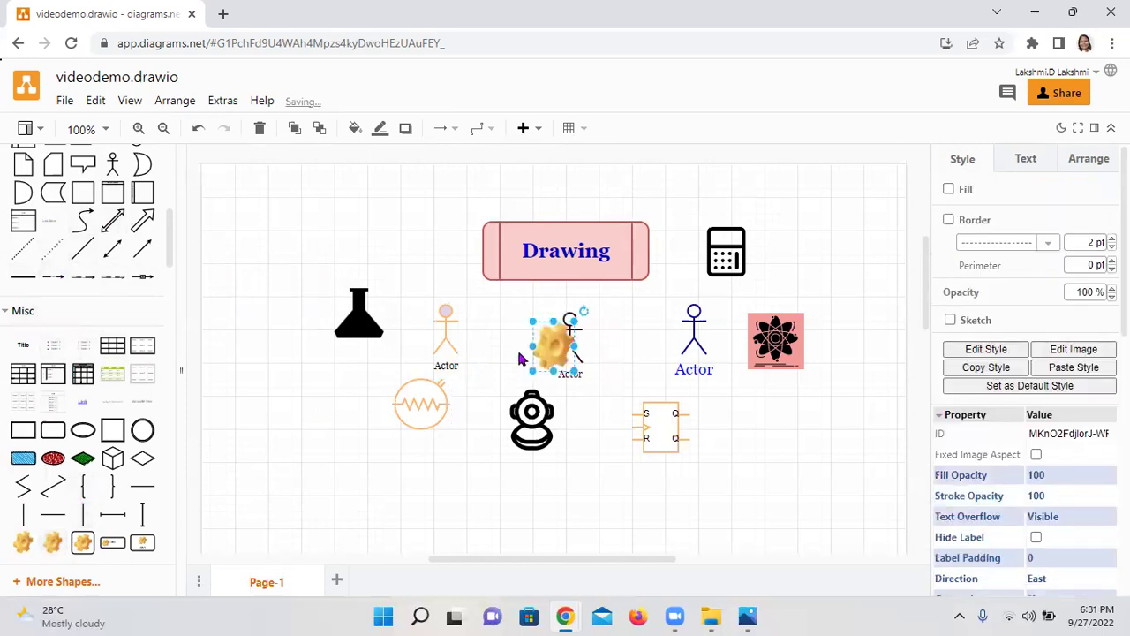
mouse_move(530, 358)
mouse_down()
mouse_move(456, 268)
mouse_move(358, 251)
mouse_up()
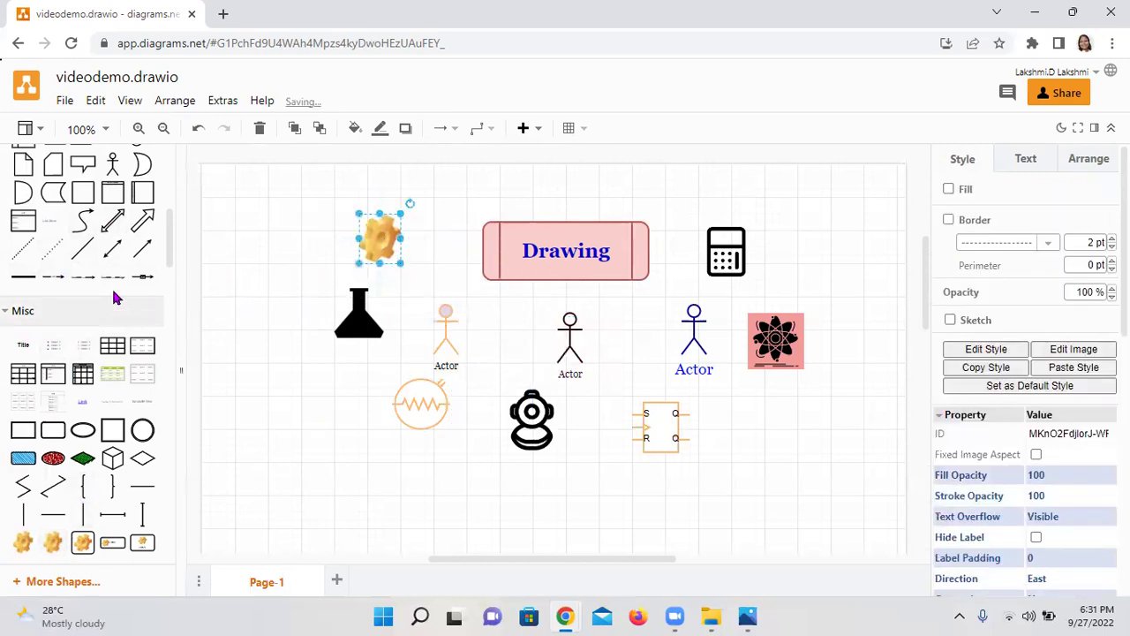
Insert a directional connector and a bidirectional arrow, and connect the Drawing shape to the gear and to the orange Actor
click(139, 252)
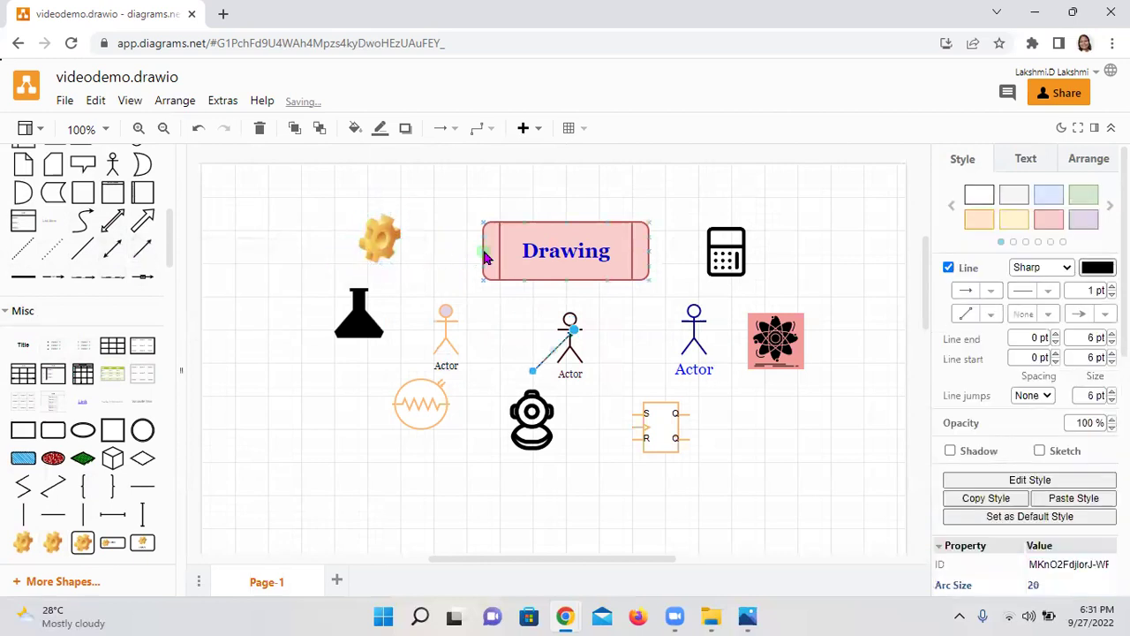
drag(461, 252, 399, 251)
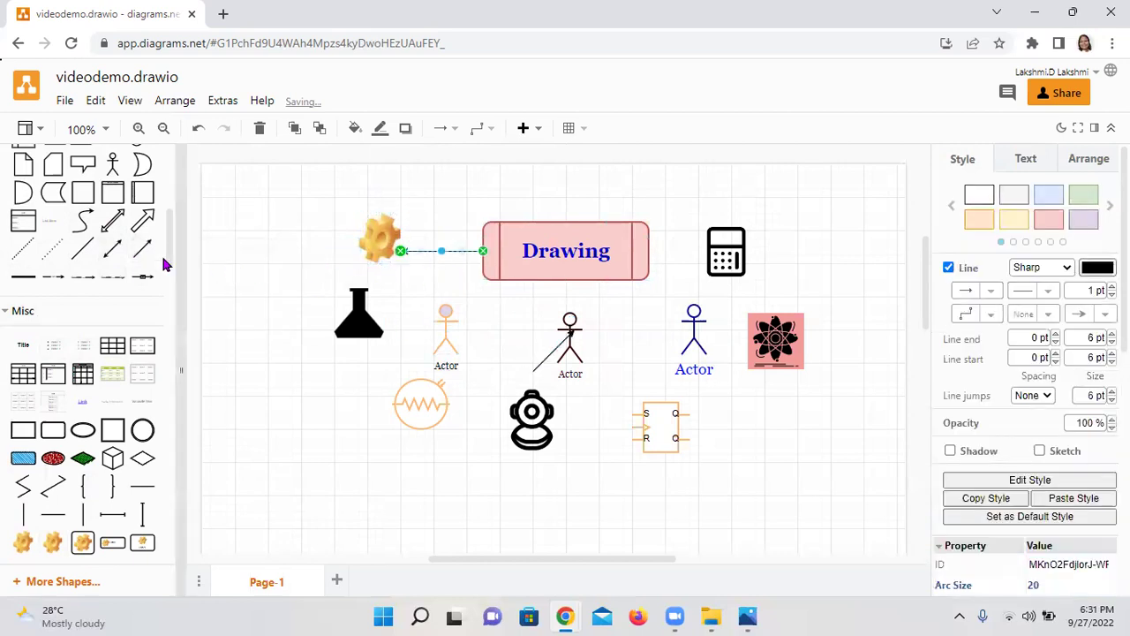
click(112, 249)
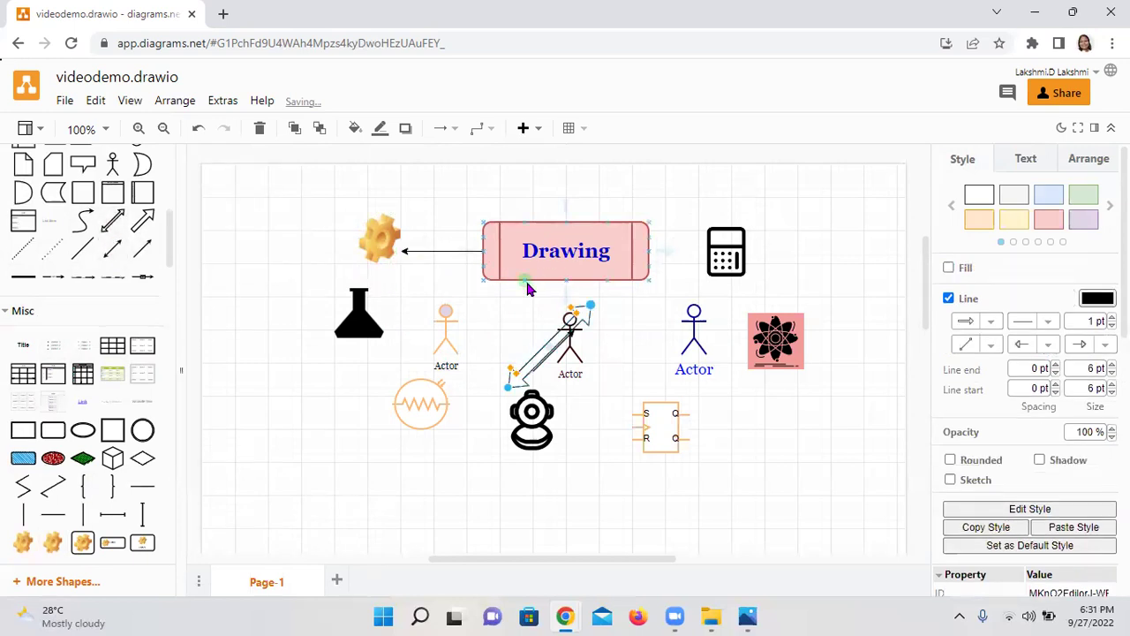
drag(525, 285, 461, 345)
Insert a curved arrow bent from the Drawing shape's lower corner to the flip-flop, and move the middle Actor down beside the helmet icon
click(85, 235)
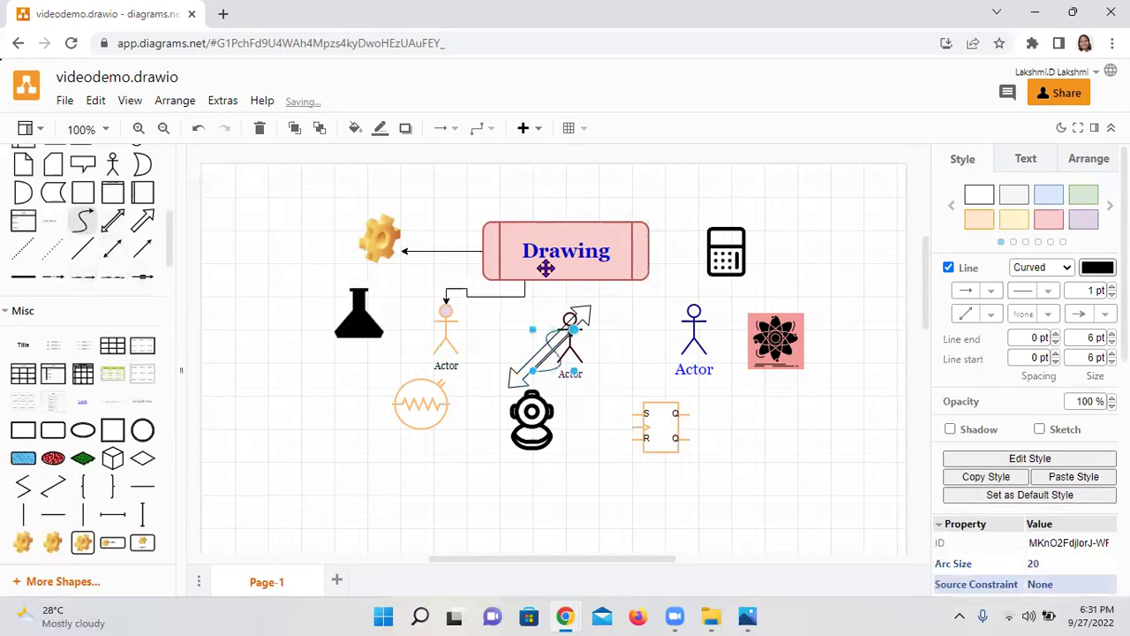
drag(551, 337, 628, 354)
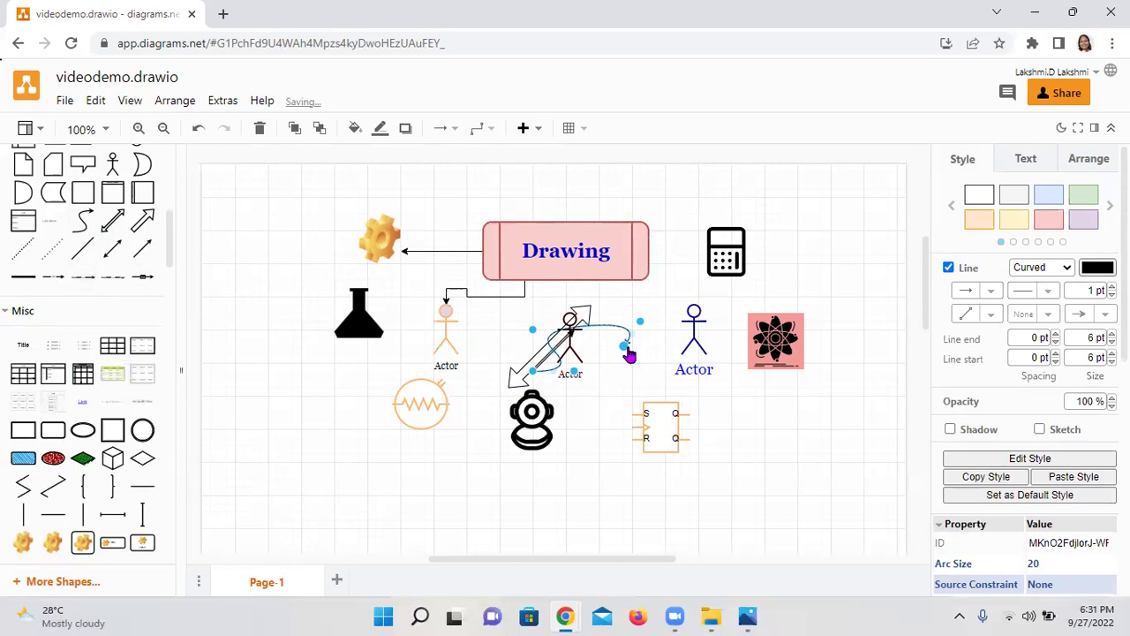
drag(535, 381, 615, 288)
drag(624, 357, 656, 396)
drag(548, 341, 627, 337)
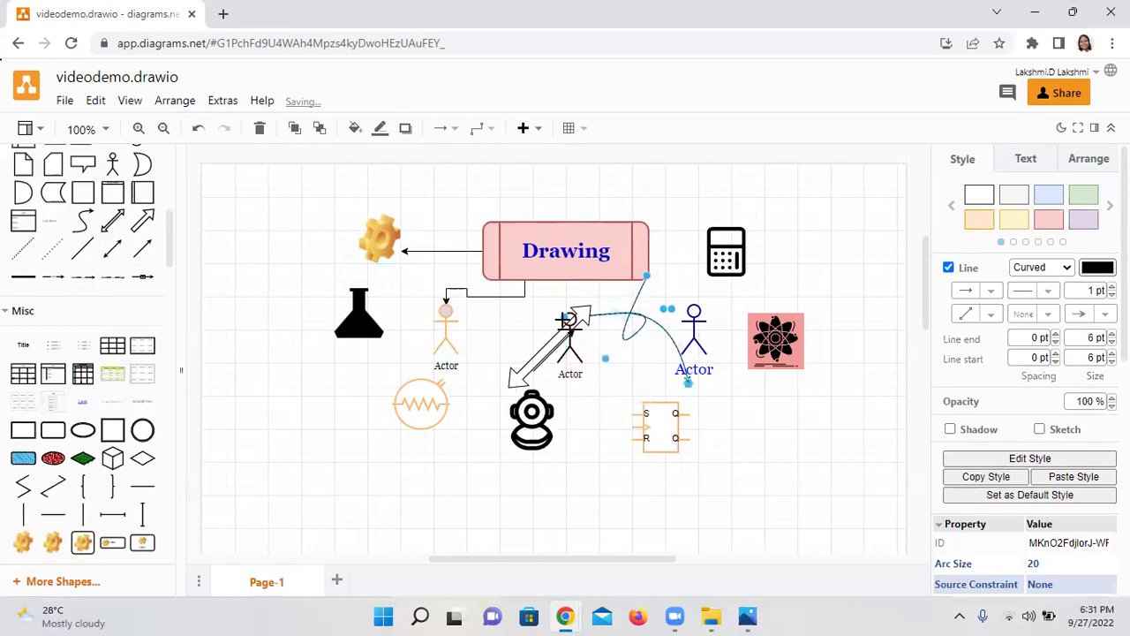
mouse_move(565, 320)
mouse_down()
mouse_move(650, 300)
mouse_move(643, 378)
mouse_move(675, 371)
mouse_move(680, 383)
mouse_move(650, 399)
mouse_up()
click(752, 429)
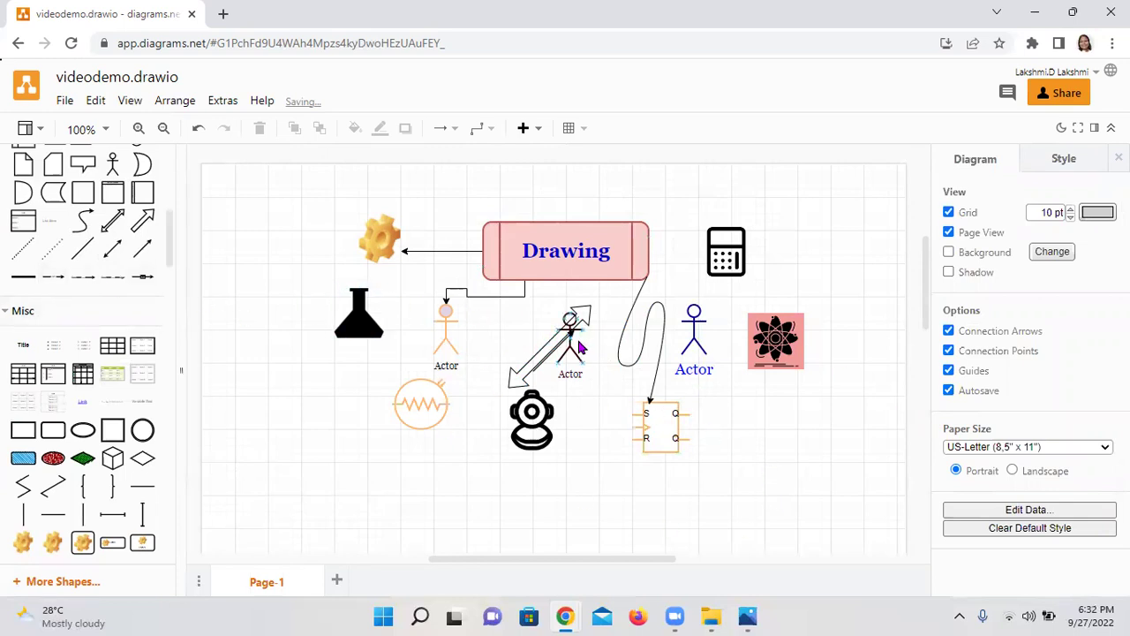
drag(578, 350, 585, 390)
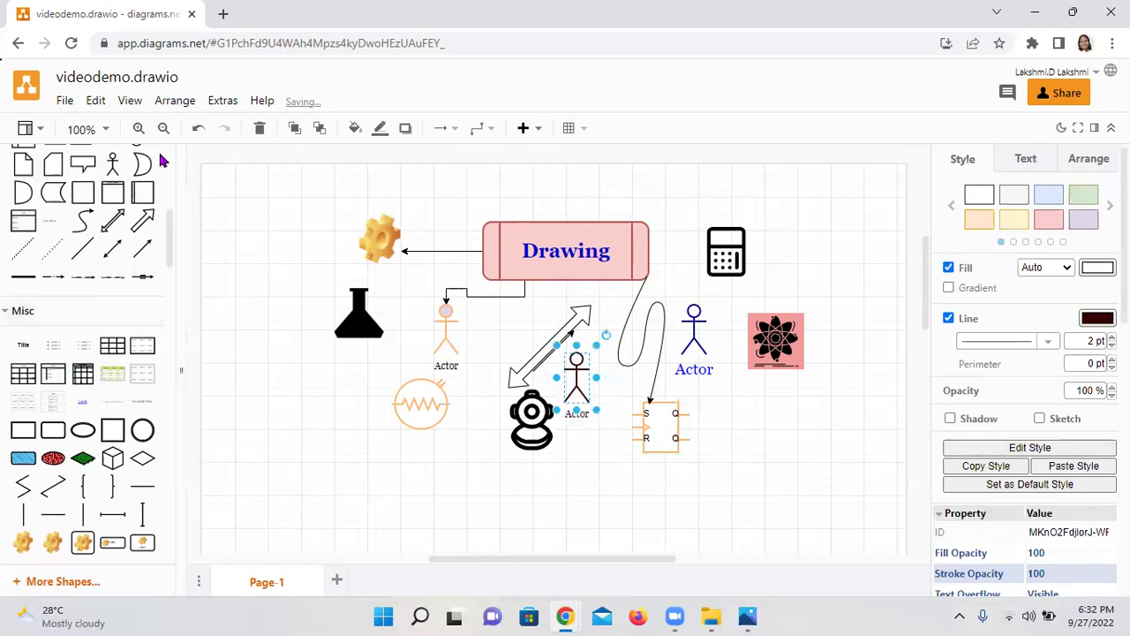
click(130, 104)
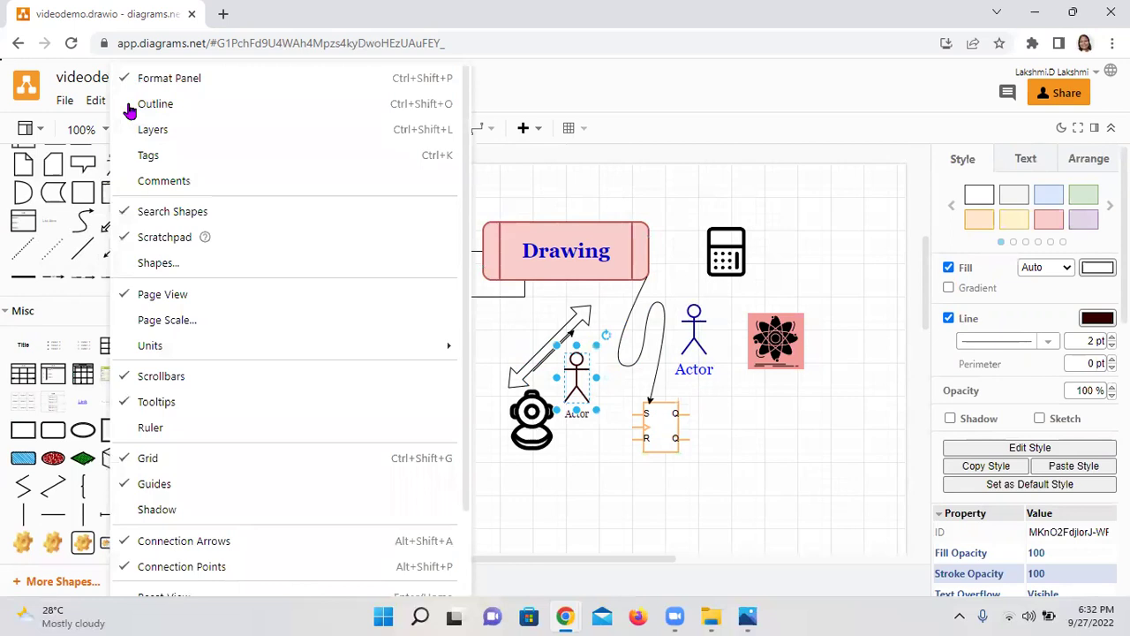
click(430, 475)
click(212, 107)
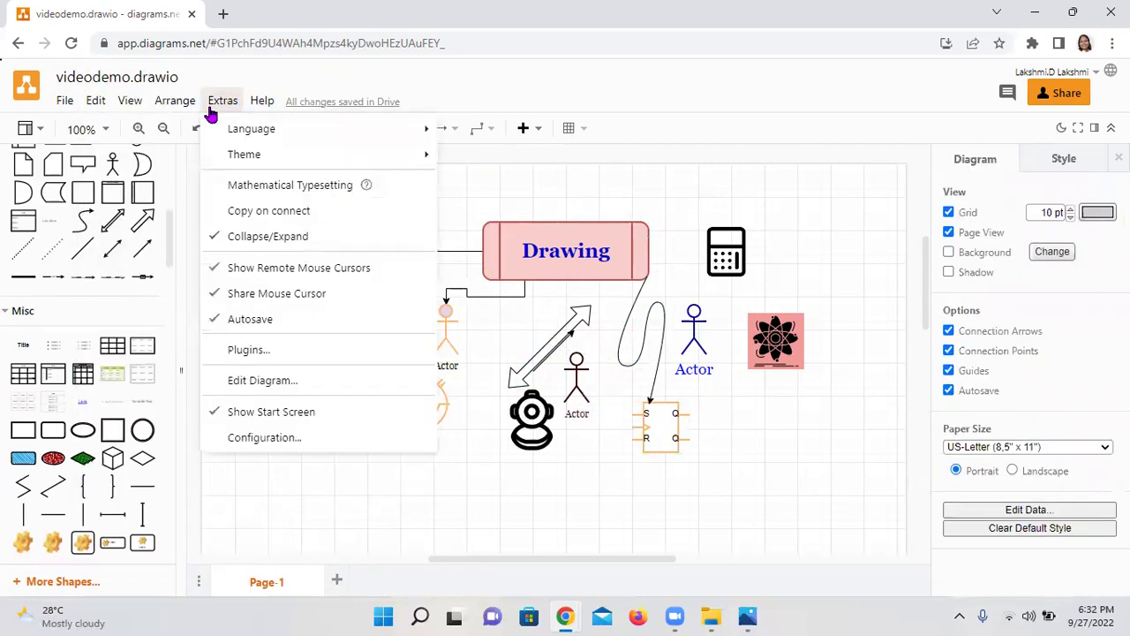
mouse_move(176, 110)
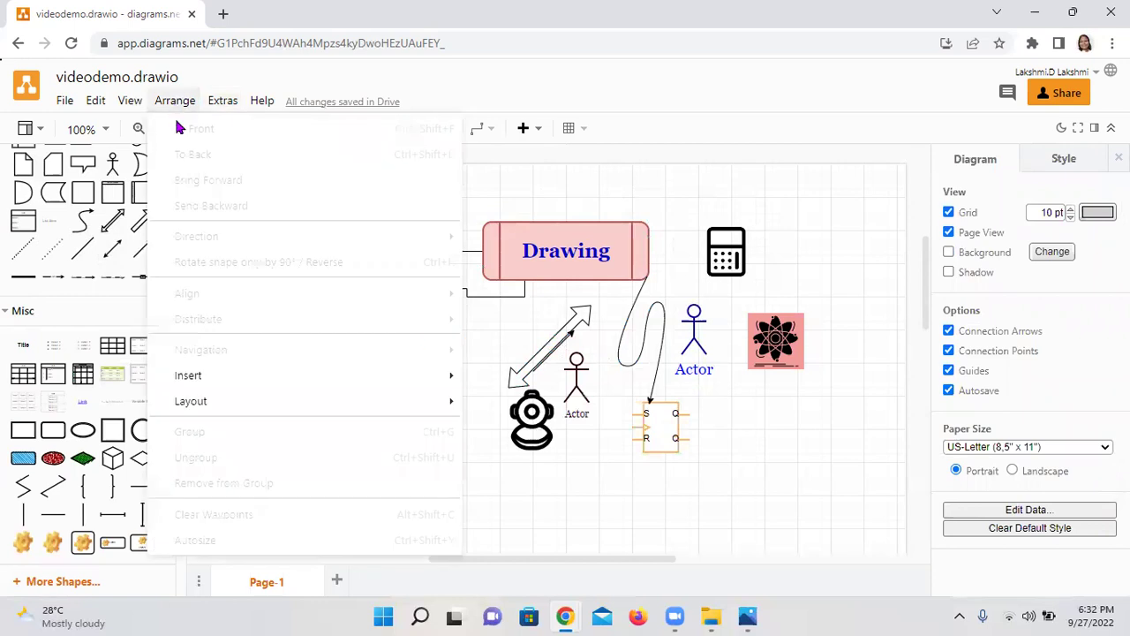
mouse_move(217, 386)
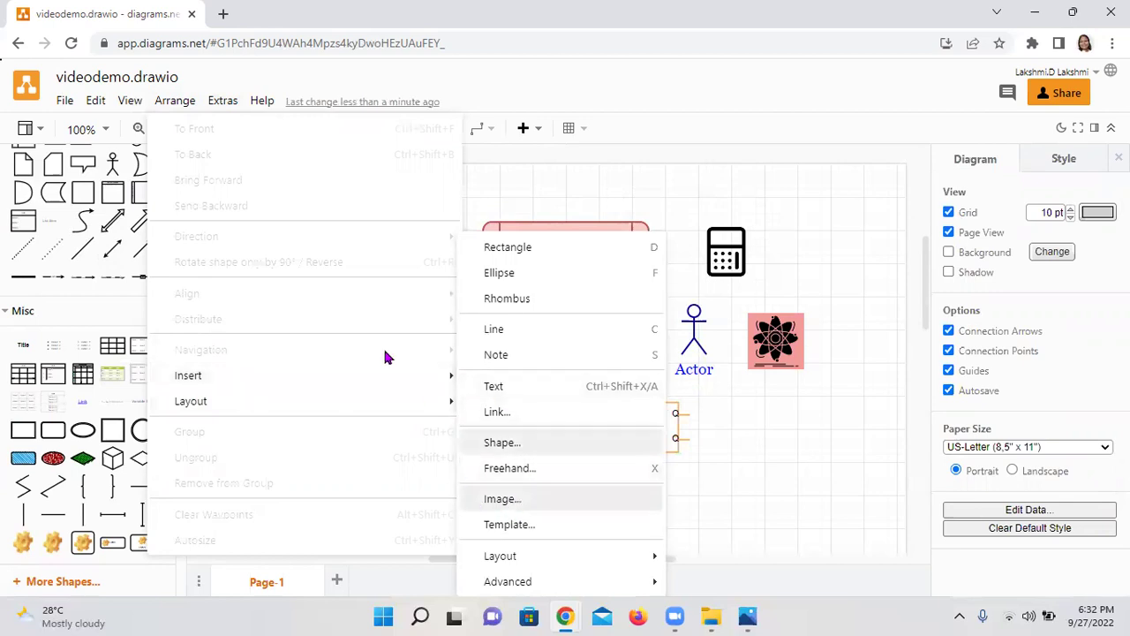
click(682, 174)
Insert the Mind Map Brainstorm Whiteboard PNG from the Downloads folder into the diagram at its actual size
click(159, 103)
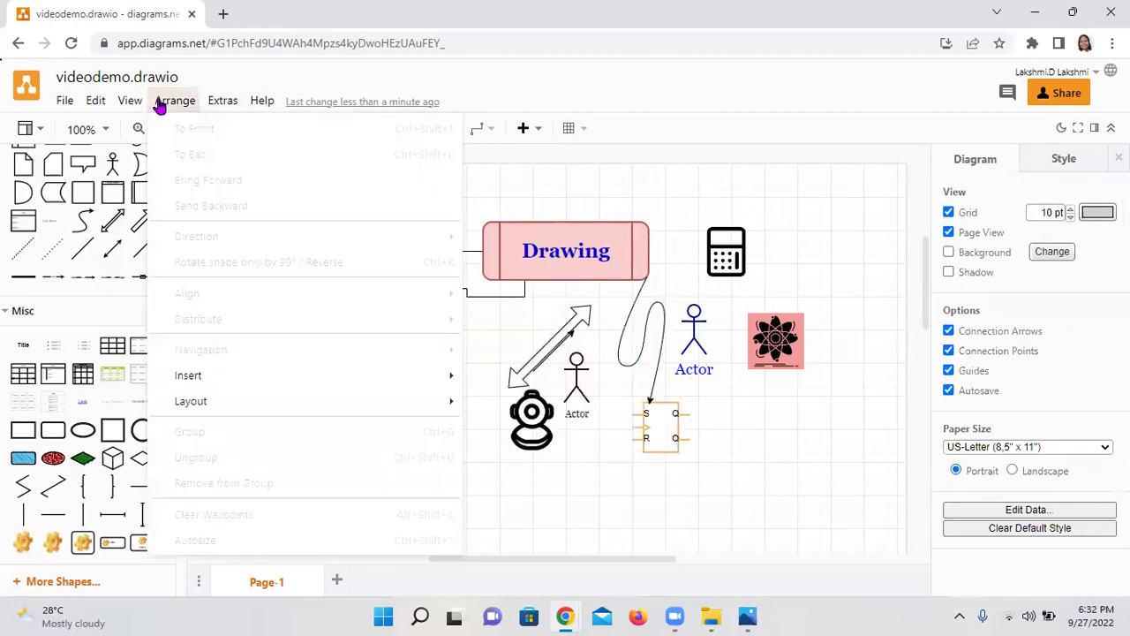
mouse_move(338, 393)
mouse_move(252, 371)
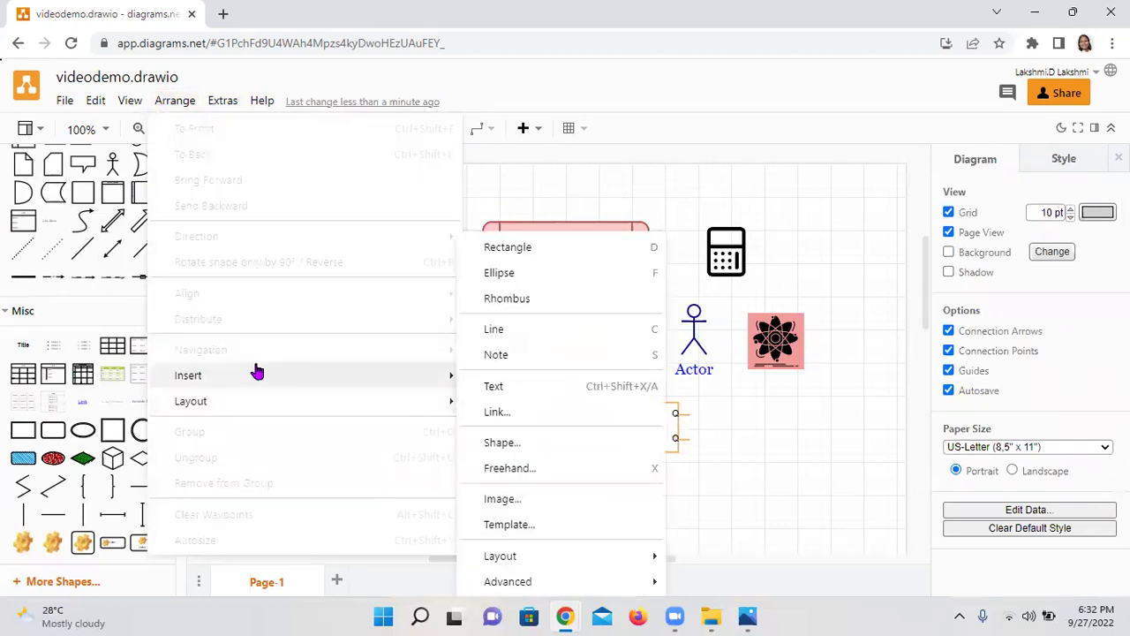
click(498, 499)
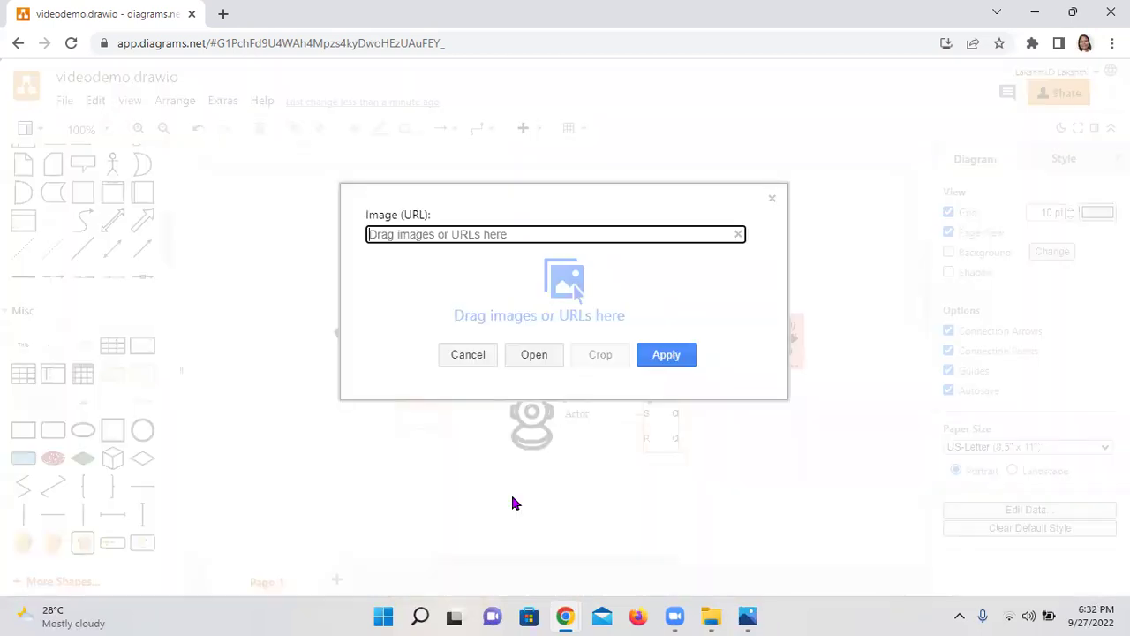
click(537, 360)
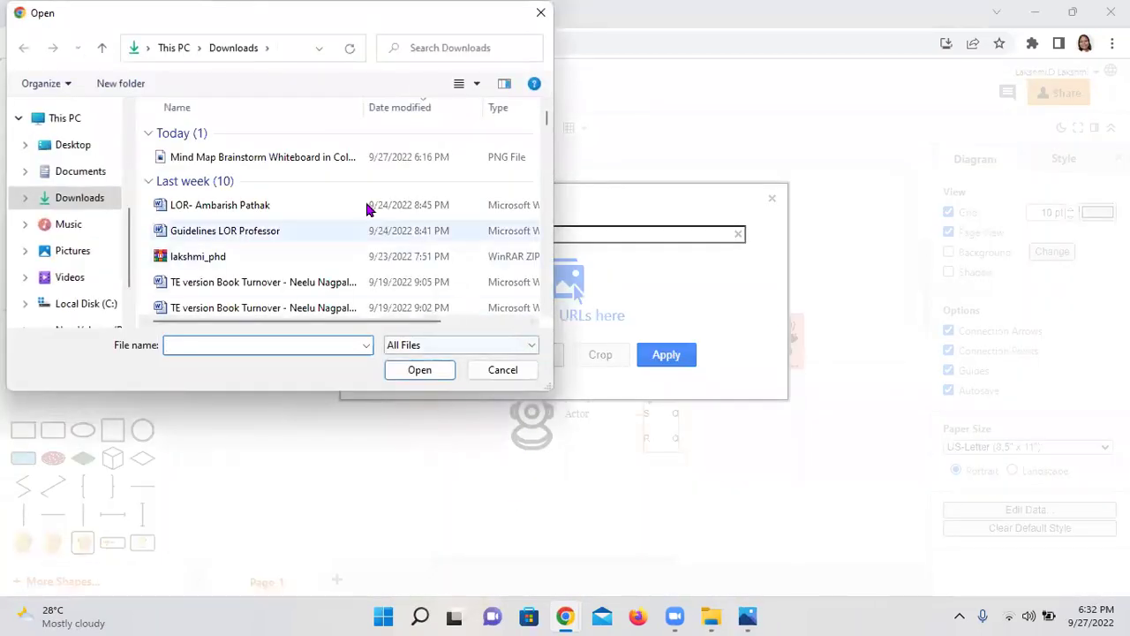
click(250, 168)
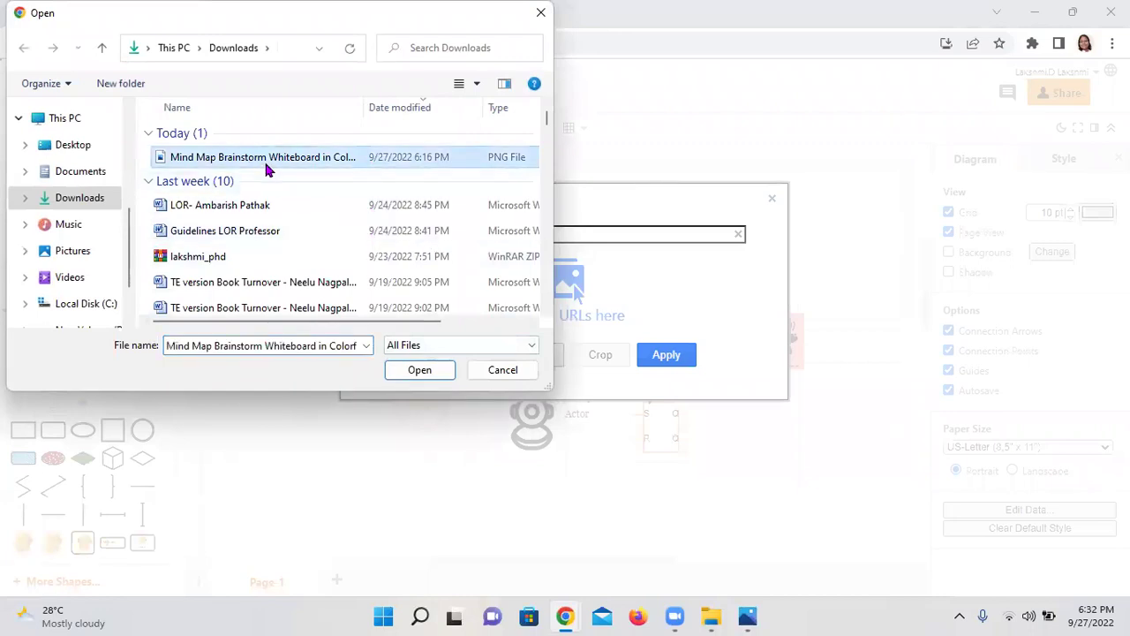
click(415, 372)
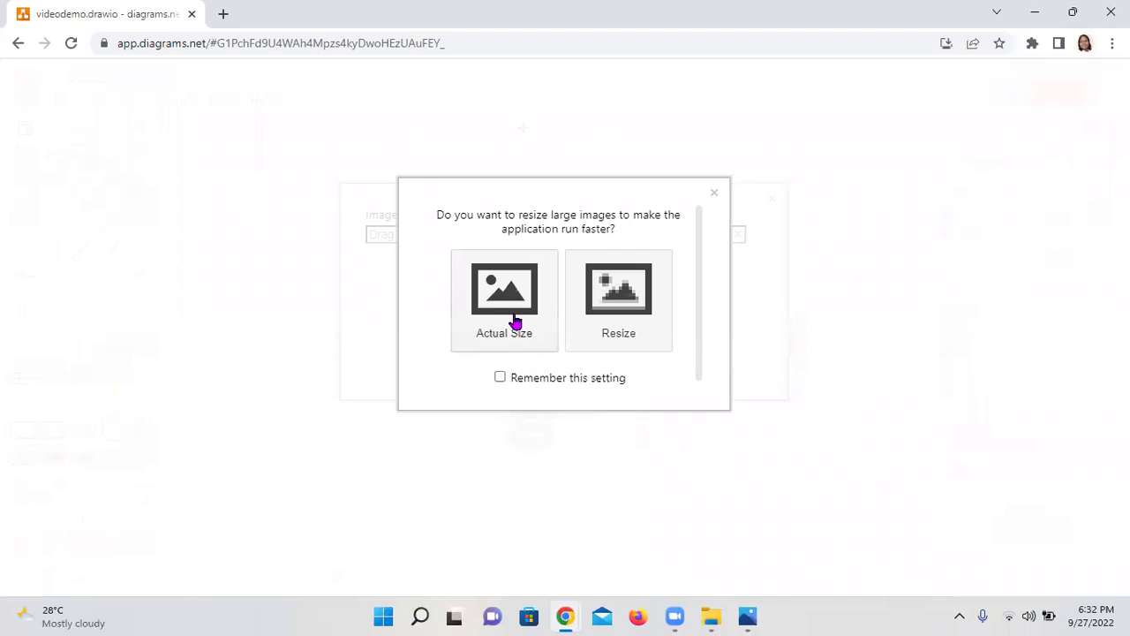
click(516, 318)
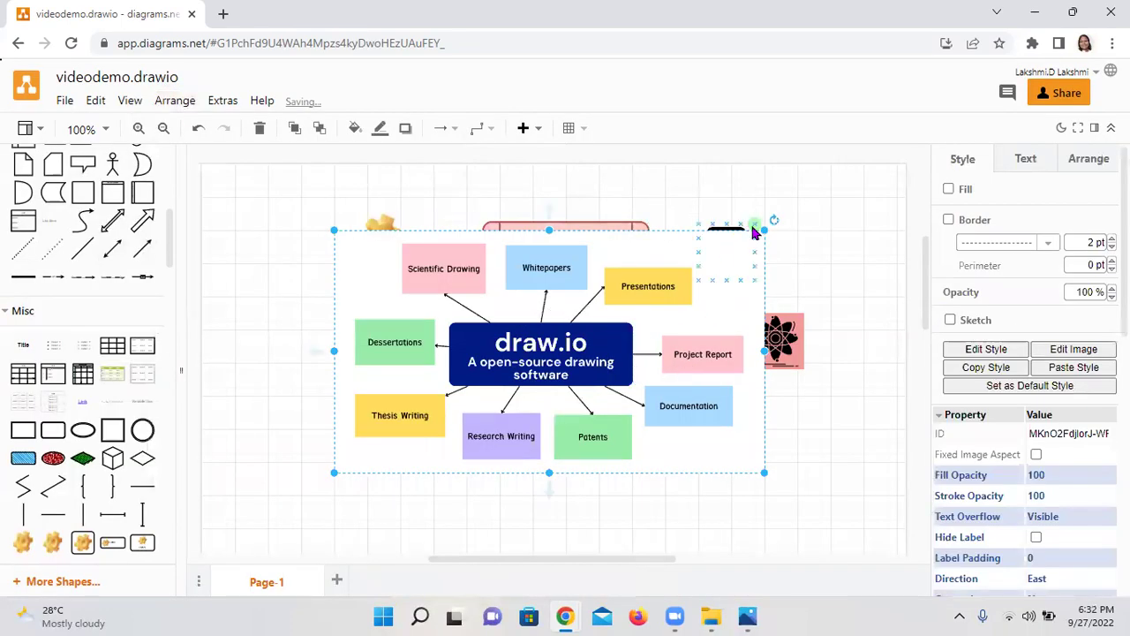
Shrink the inserted mind map image and place it below the Photo Resistor and the helmet icon
drag(765, 230, 677, 280)
drag(579, 350, 741, 512)
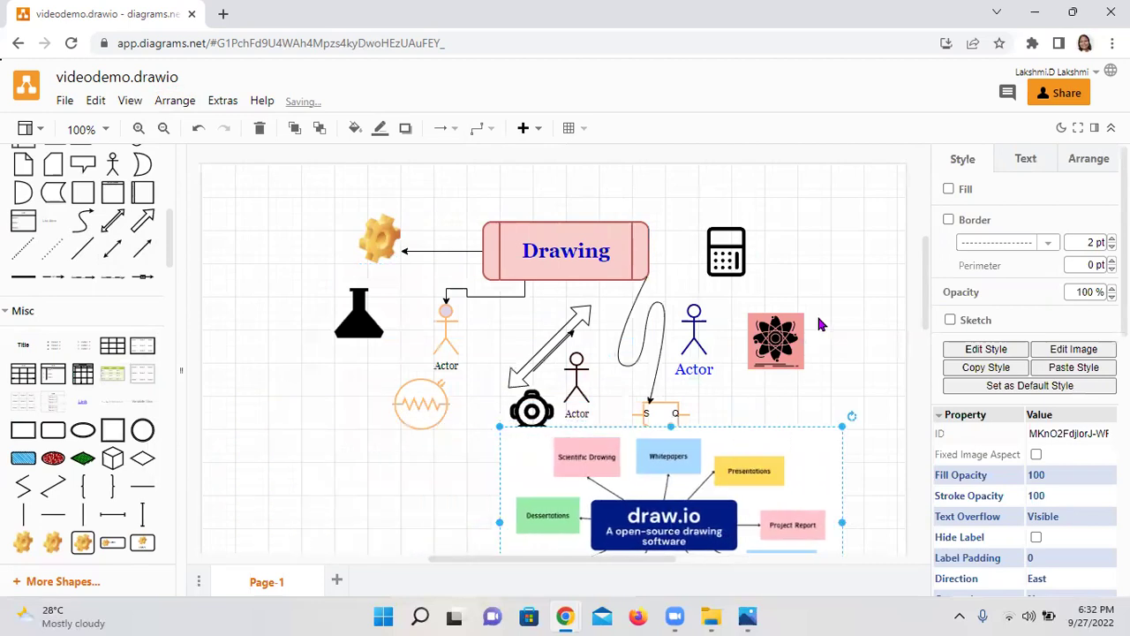
scroll(737, 386, down, 2)
drag(738, 387, 539, 393)
drag(644, 346, 519, 341)
drag(477, 431, 469, 451)
drag(537, 514, 578, 519)
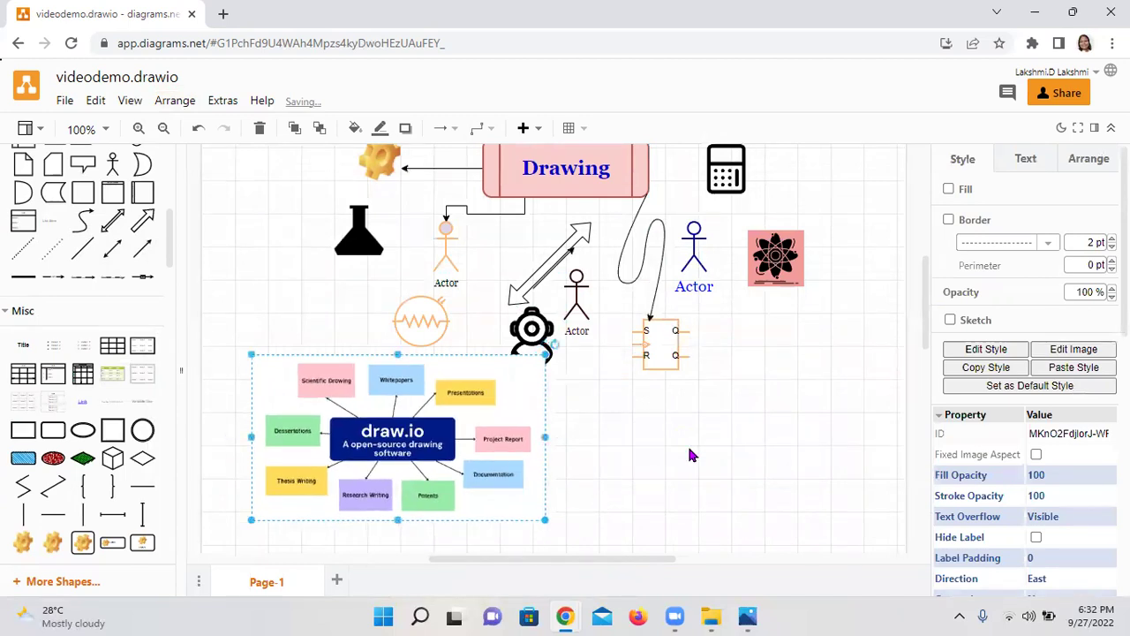
Insert a block arrow running diagonally from beneath the Drawing shape to the lower right of the flip-flop
click(142, 221)
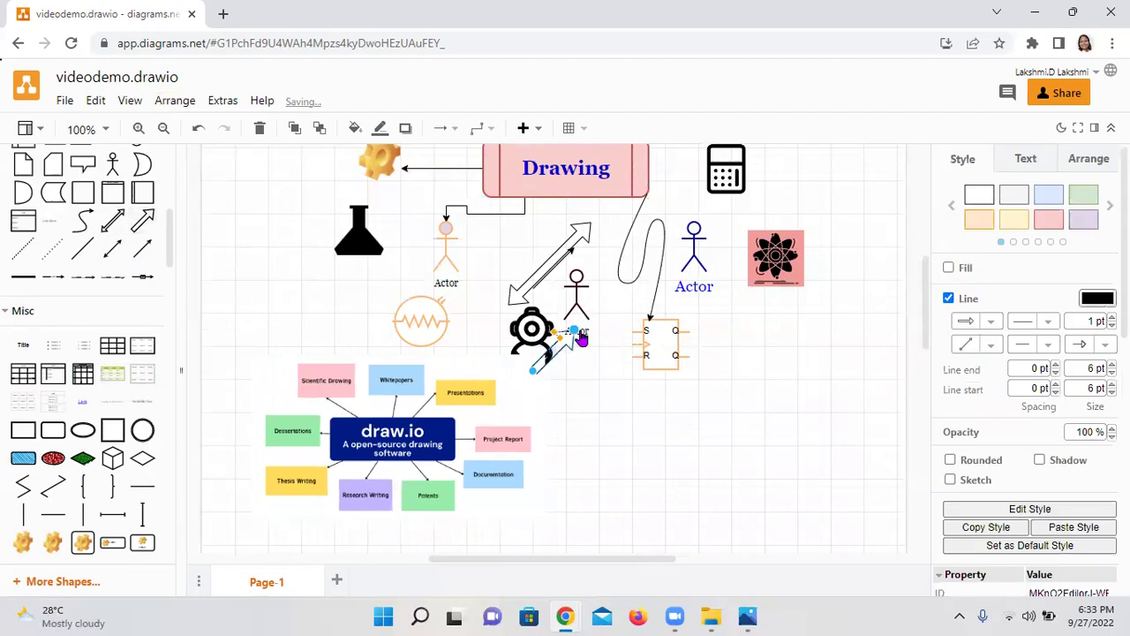
drag(576, 332, 615, 453)
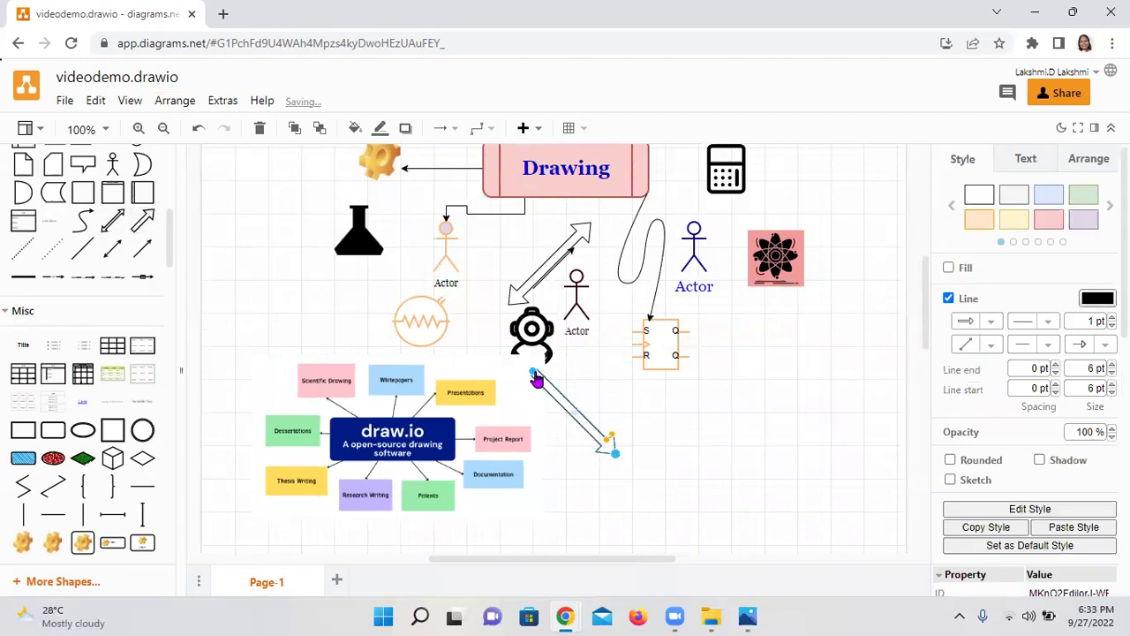
drag(534, 373, 608, 206)
drag(619, 463, 736, 363)
click(736, 420)
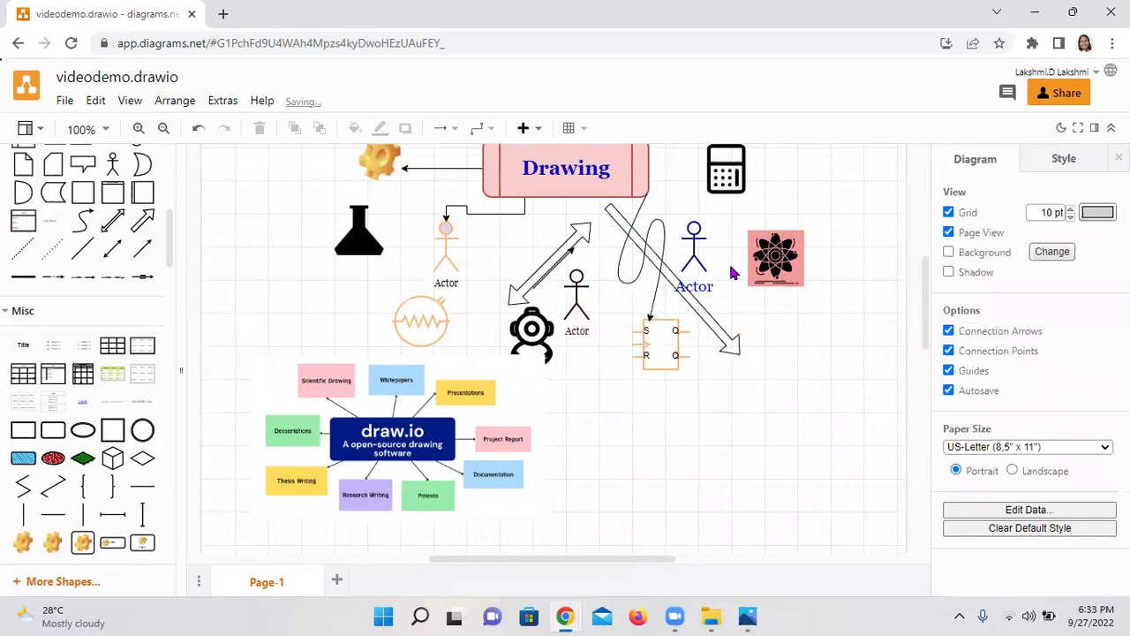
Insert a 4x4 table and place it at the tip of the long diagonal arrow
click(582, 129)
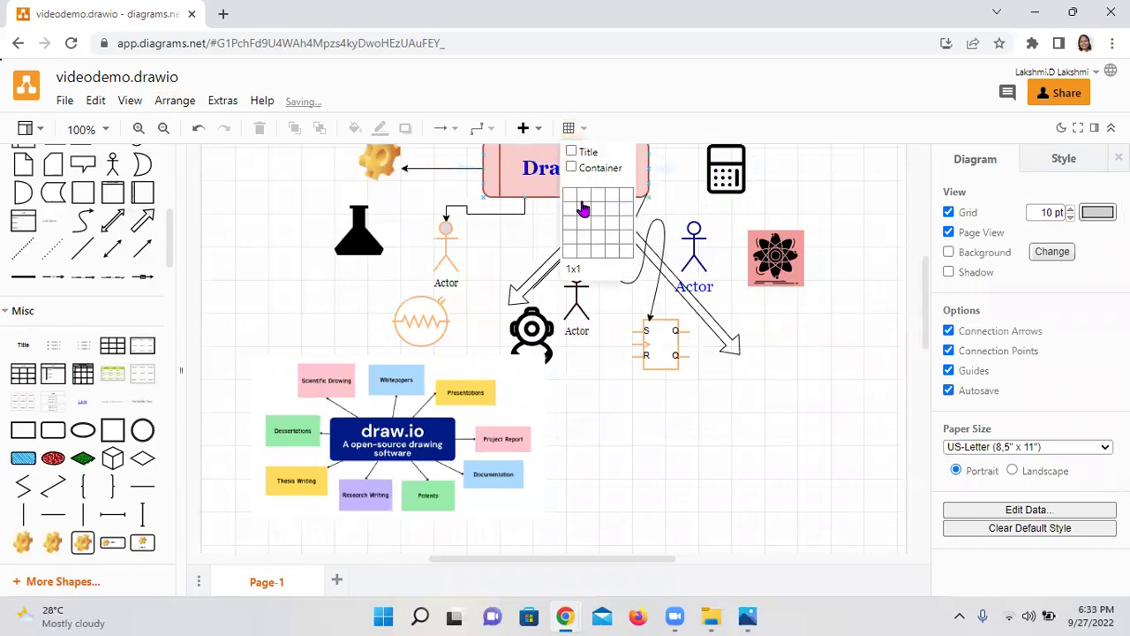
click(610, 239)
drag(588, 320, 824, 412)
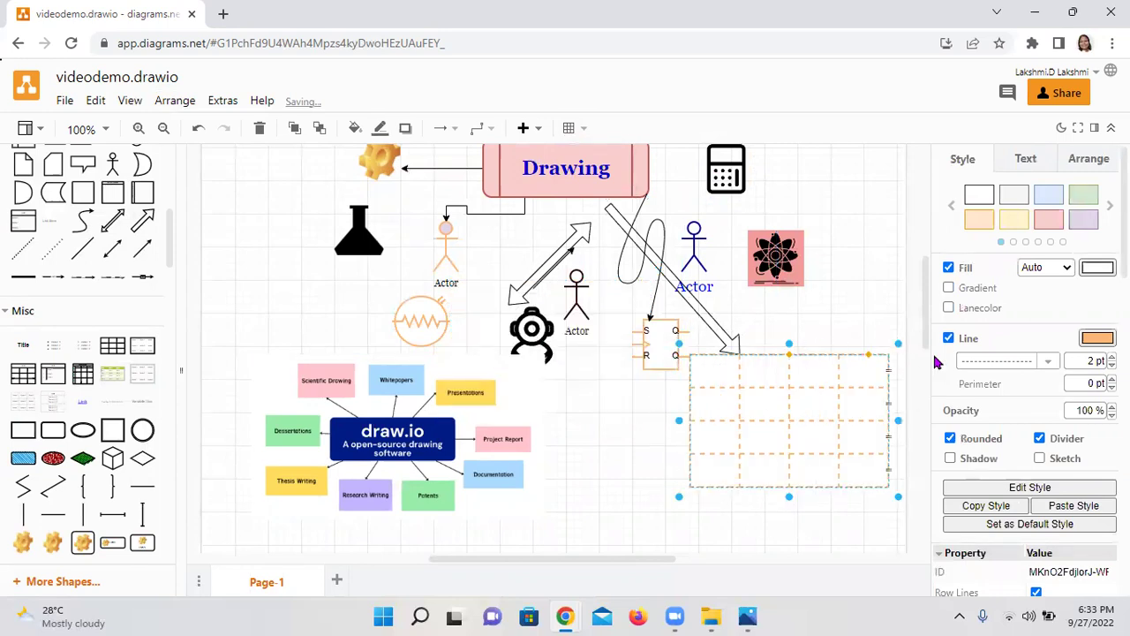
Give the table a solid line style and set its line color to EA6B66
click(1046, 371)
click(1017, 383)
click(1098, 337)
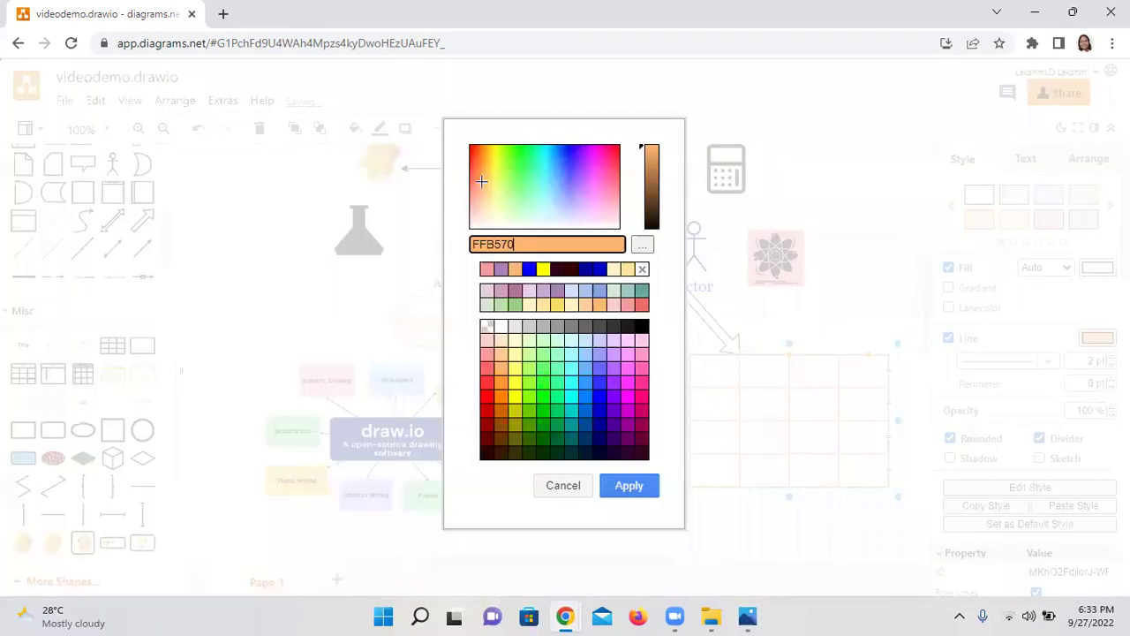
click(639, 305)
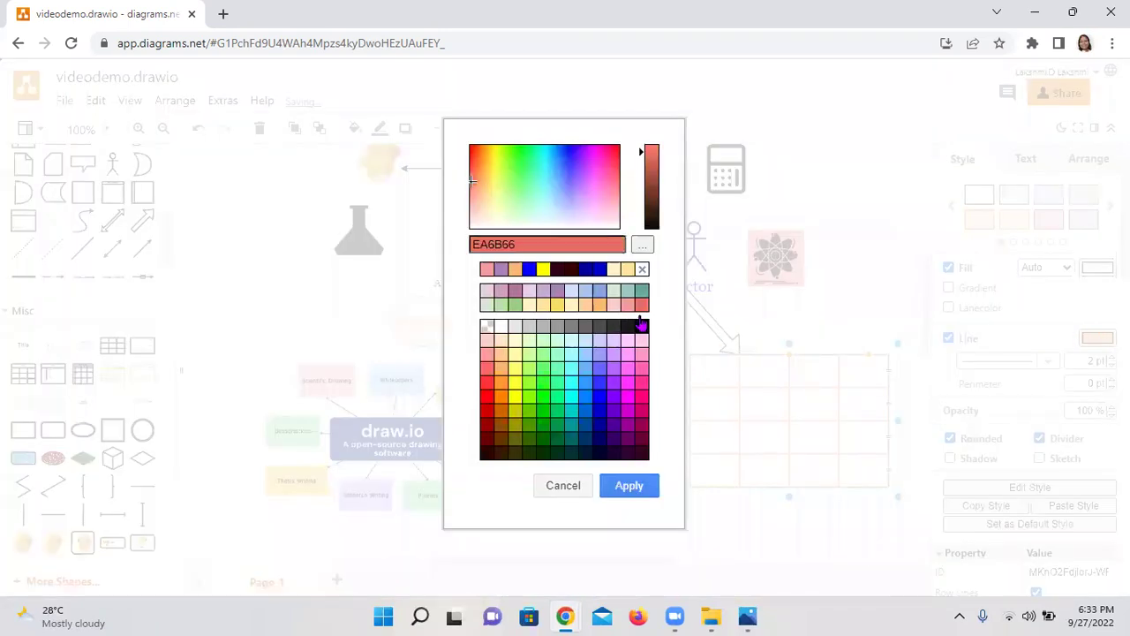
click(628, 485)
click(618, 484)
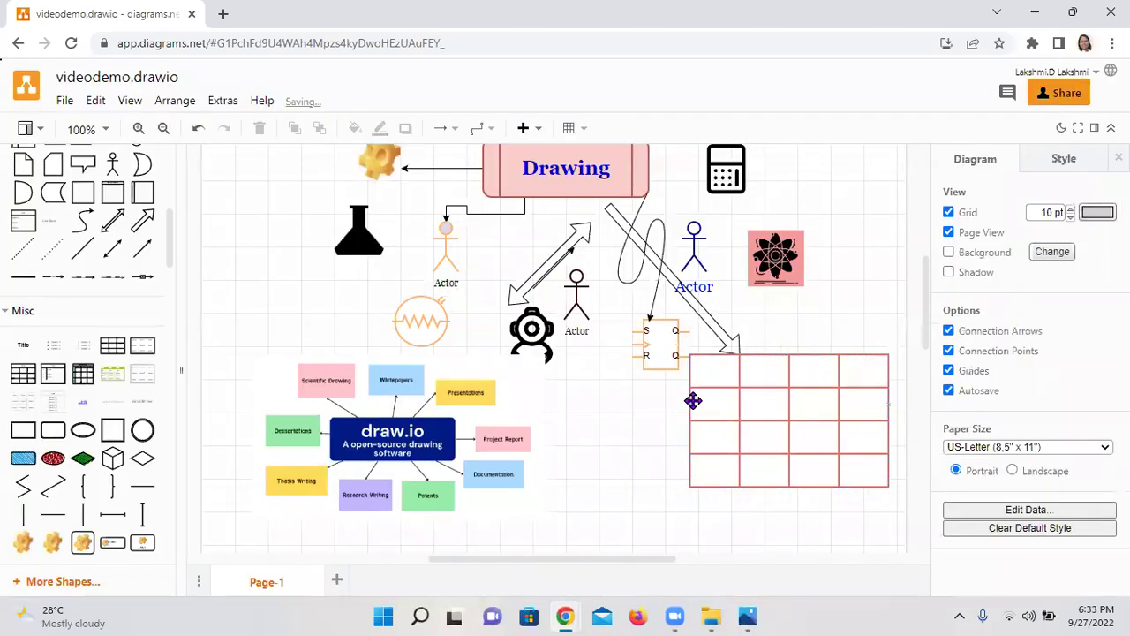
Enter the headings Accuracy and F1 Score in the first two cells of the table's top row
double_click(733, 363)
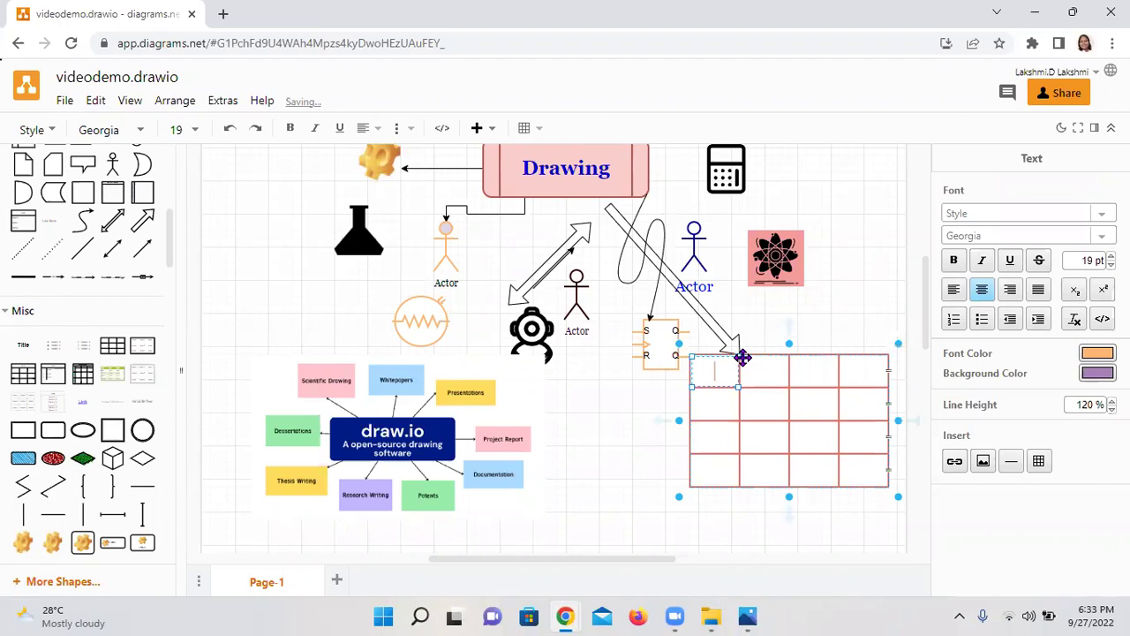
text(Accuracy)
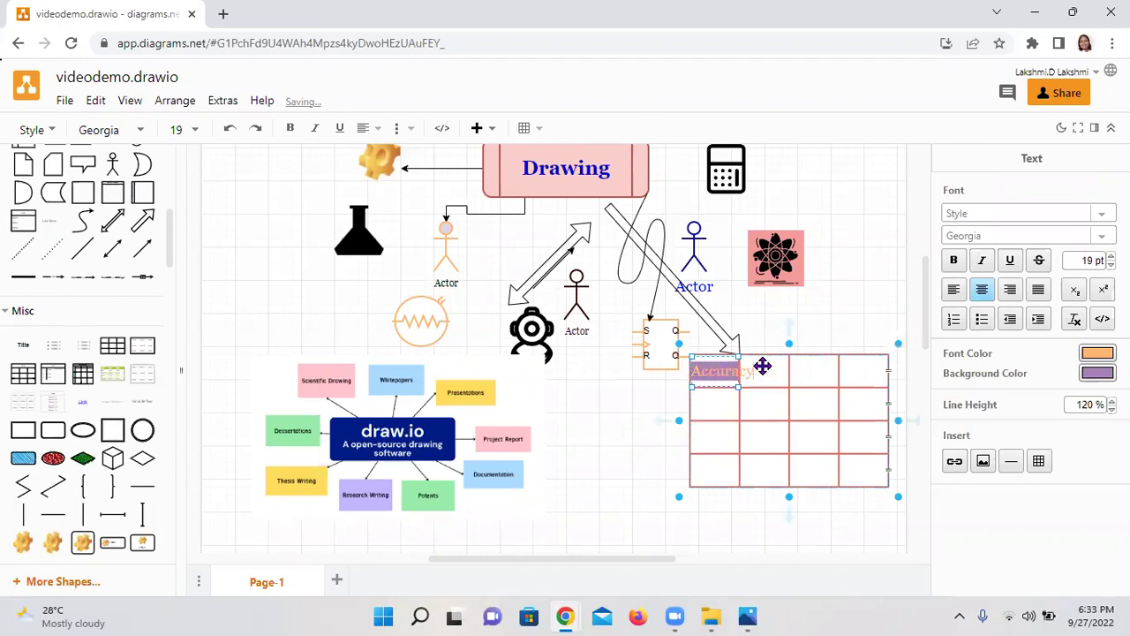
click(765, 368)
text(F1 Score)
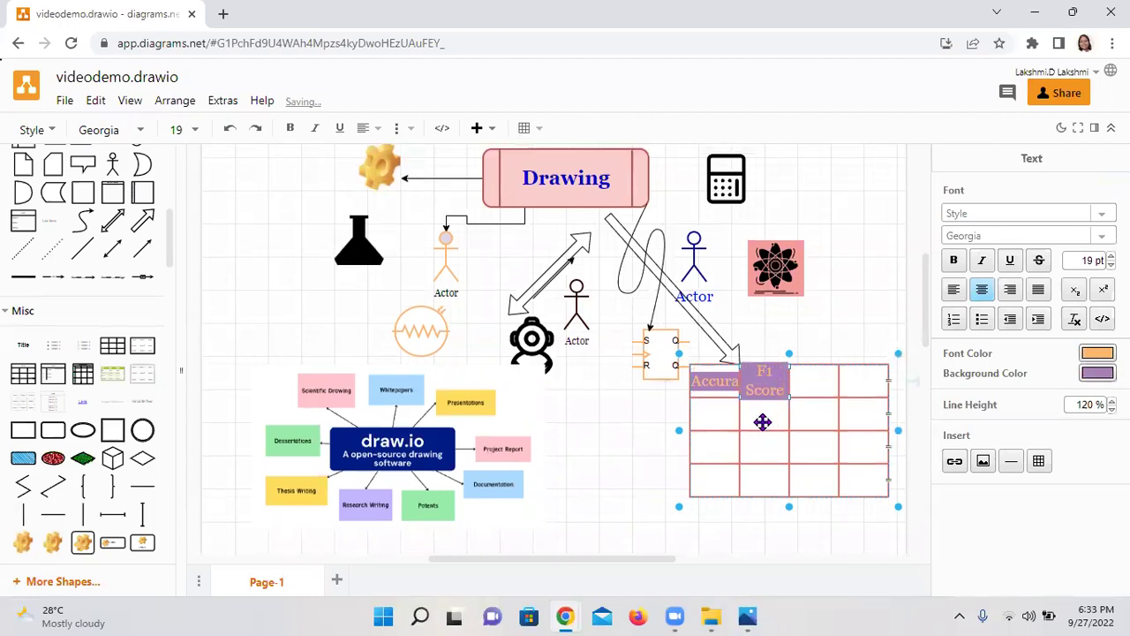
Widen the table by extending its left edge toward the flip-flop
click(694, 425)
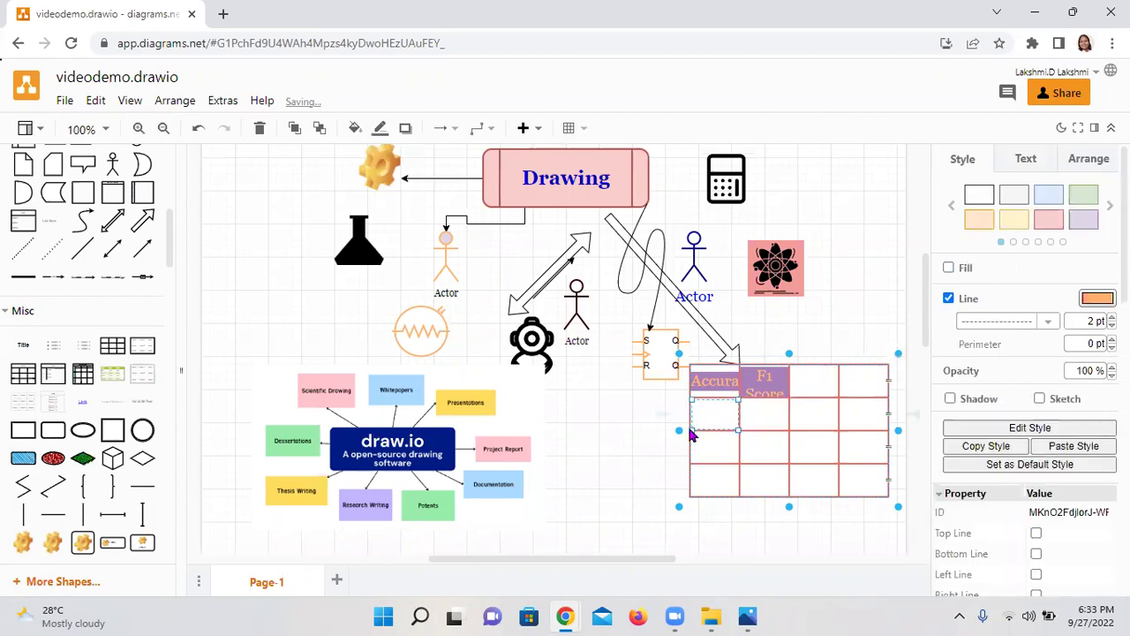
drag(678, 430, 655, 438)
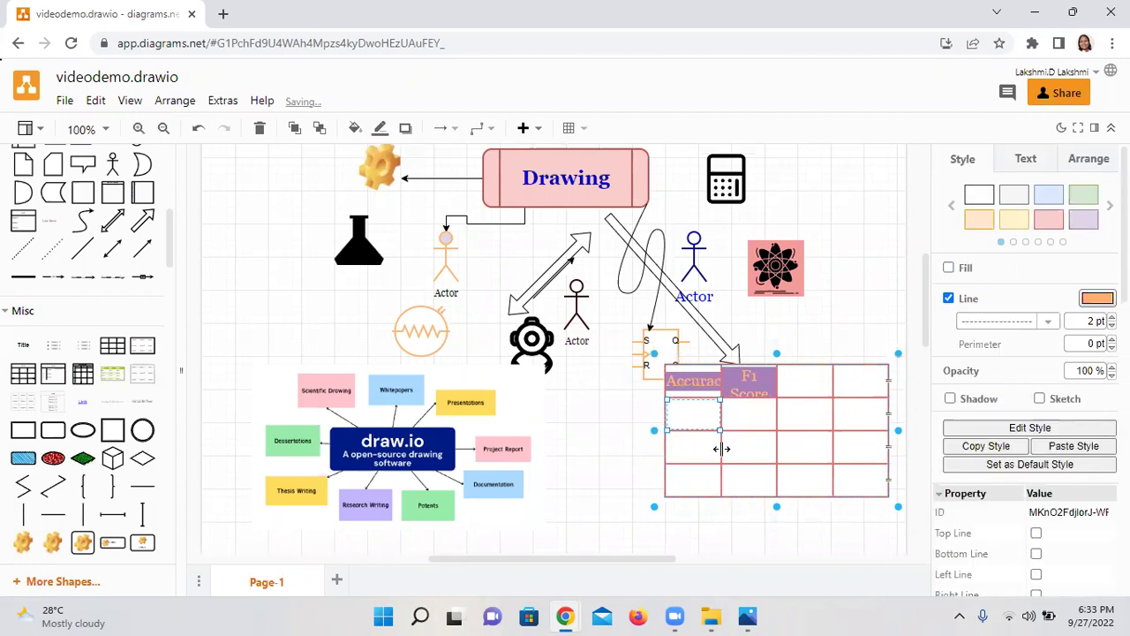
click(680, 382)
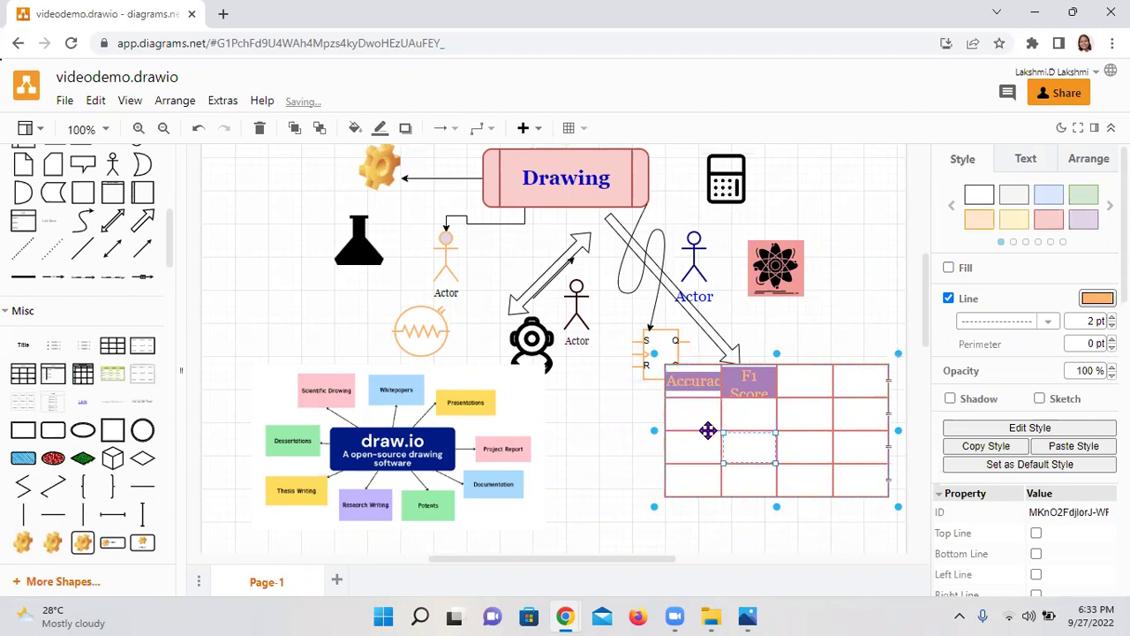
click(684, 382)
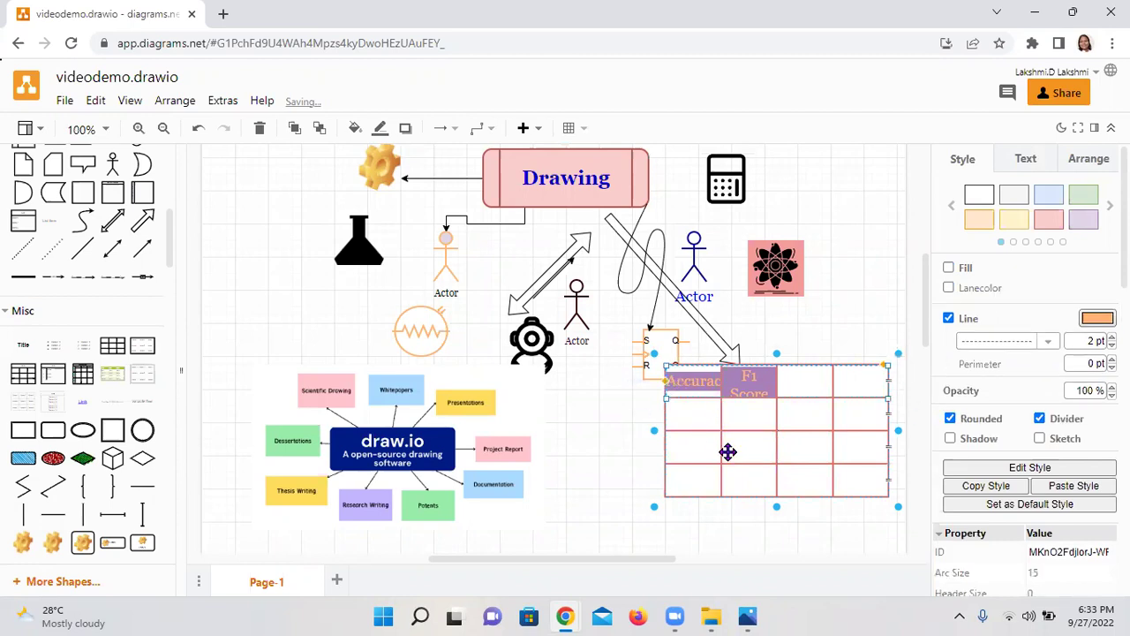
click(820, 380)
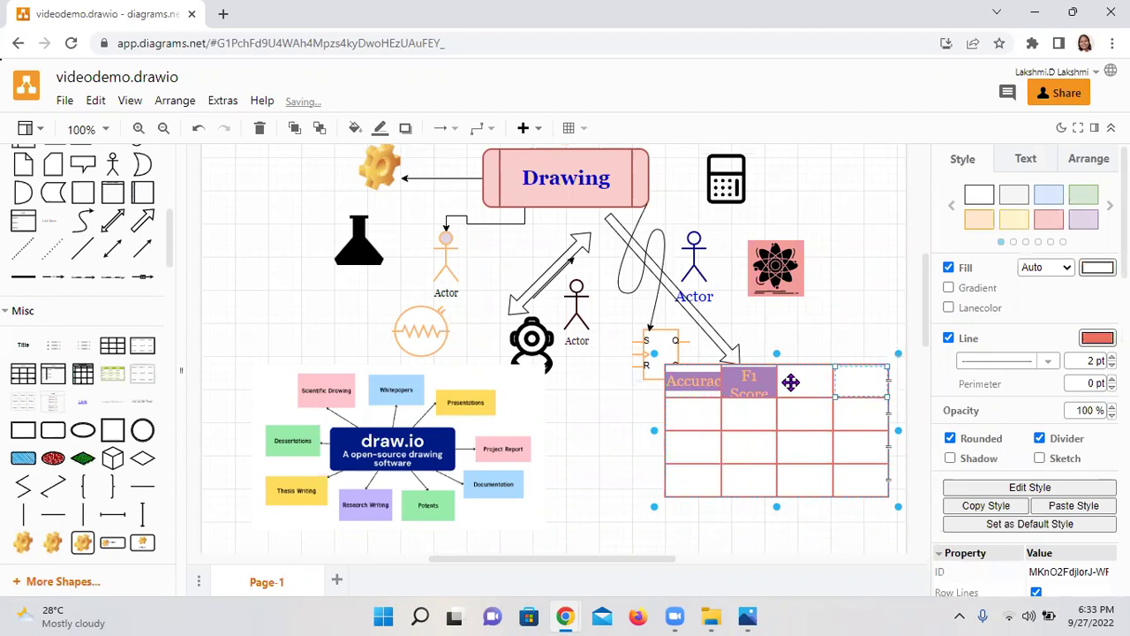
click(845, 382)
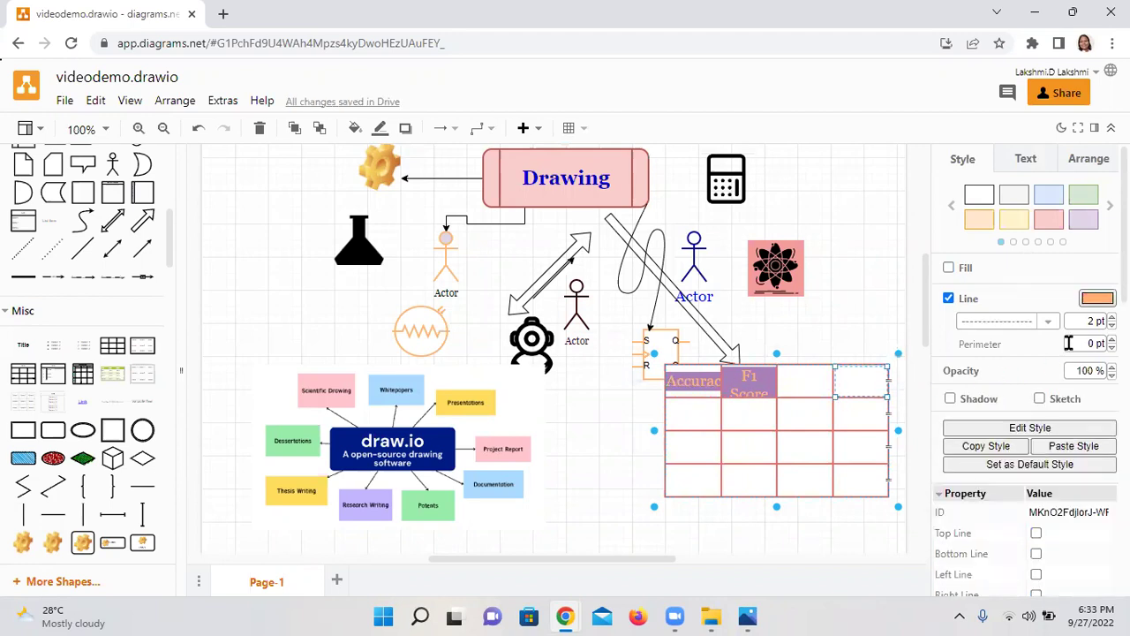
Reduce the font size of the Accuracy heading to 13 pt
double_click(690, 379)
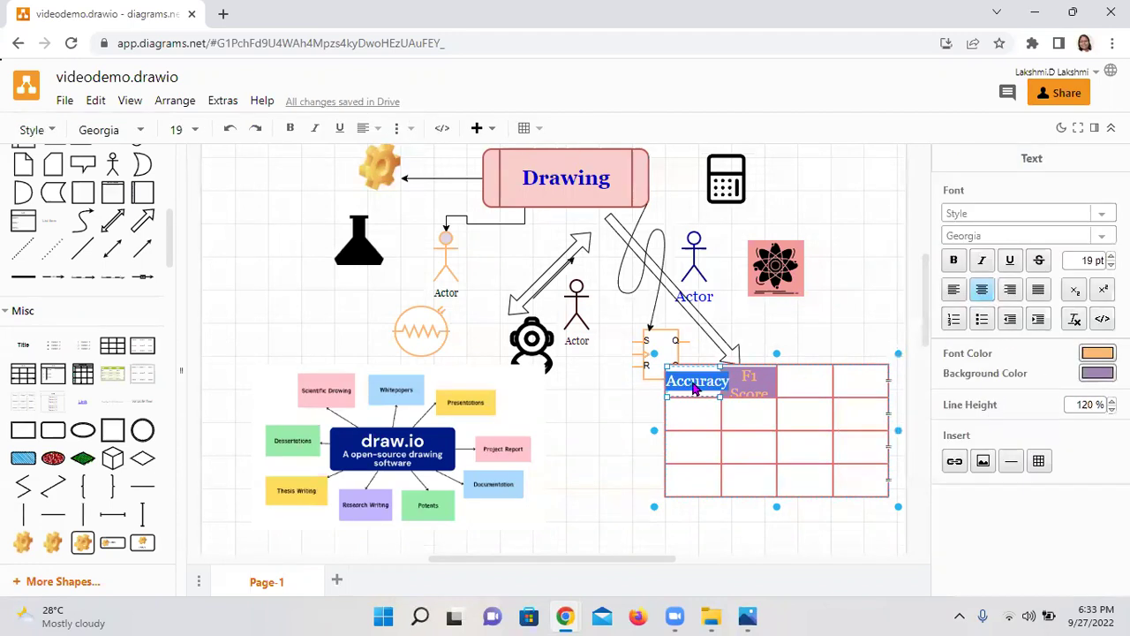
key(ctrl+shift+minus)
key(ctrl+shift+minus)
key(ctrl+shift+minus)
key(ctrl+shift+minus)
key(ctrl+shift+minus)
key(ctrl+shift+minus)
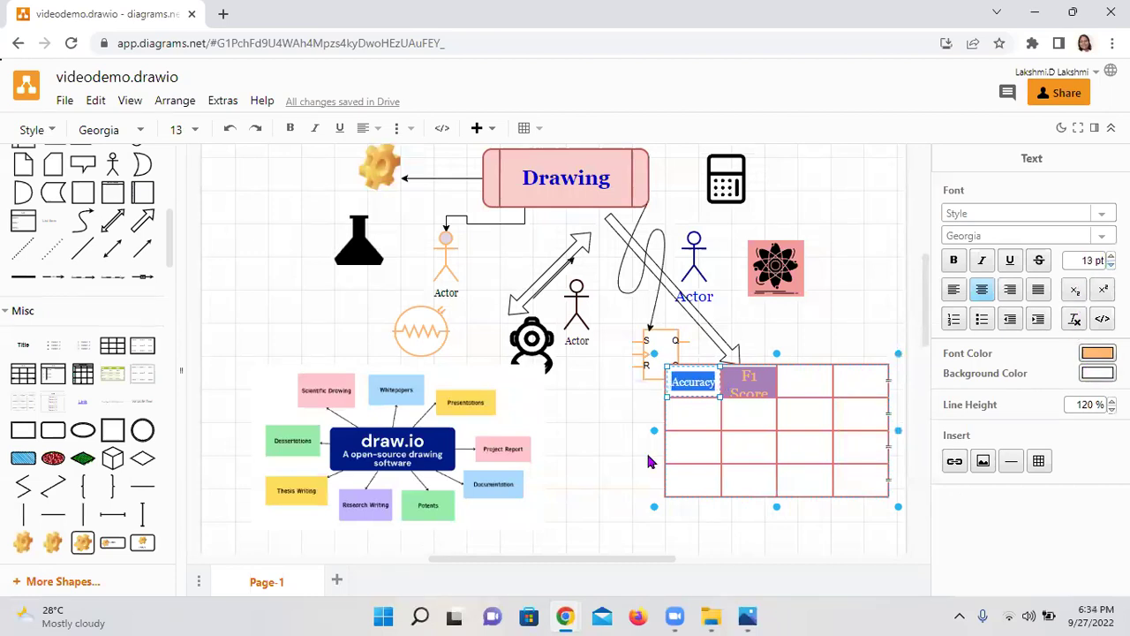
Reduce the font size of the F1 Score heading to 15 pt
click(744, 381)
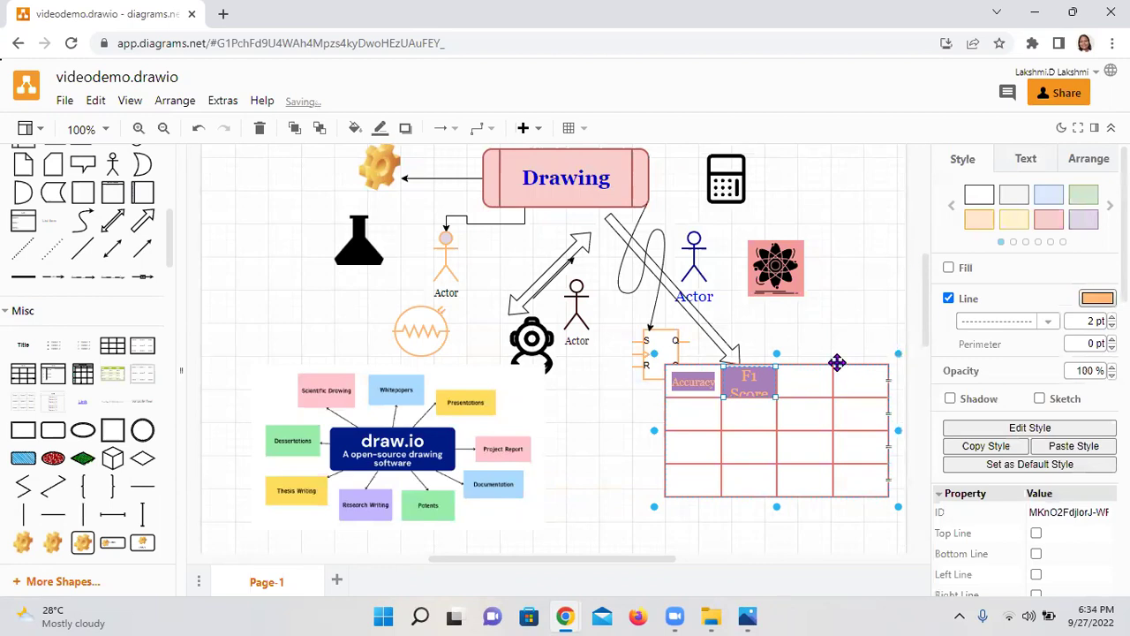
double_click(753, 389)
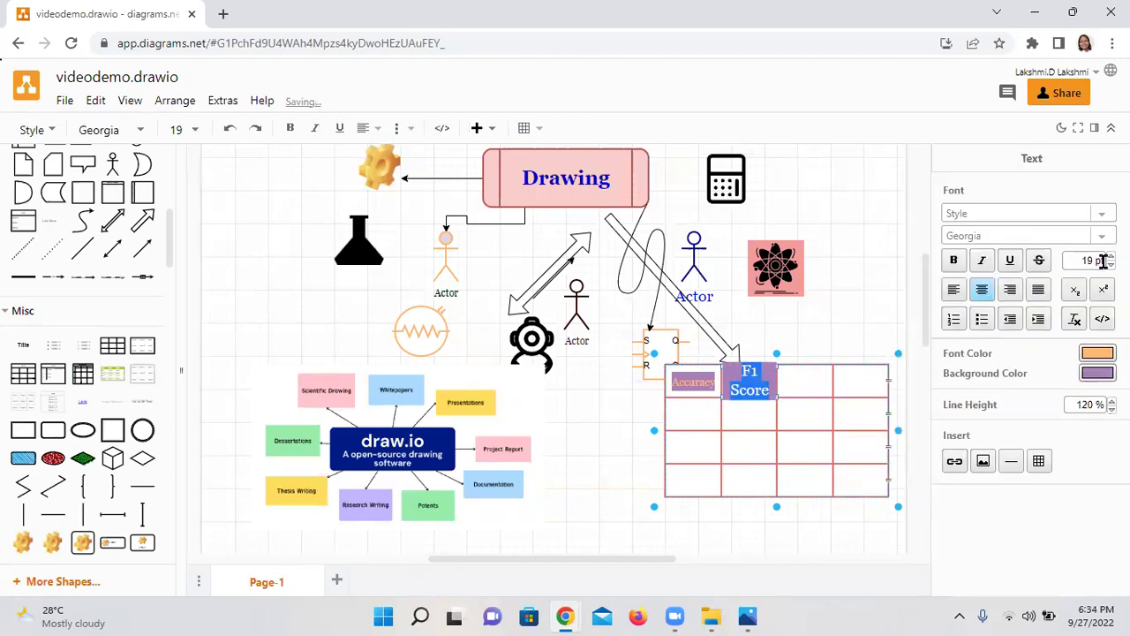
key(ctrl+shift+minus)
key(ctrl+shift+minus)
key(ctrl+shift+minus)
key(ctrl+shift+minus)
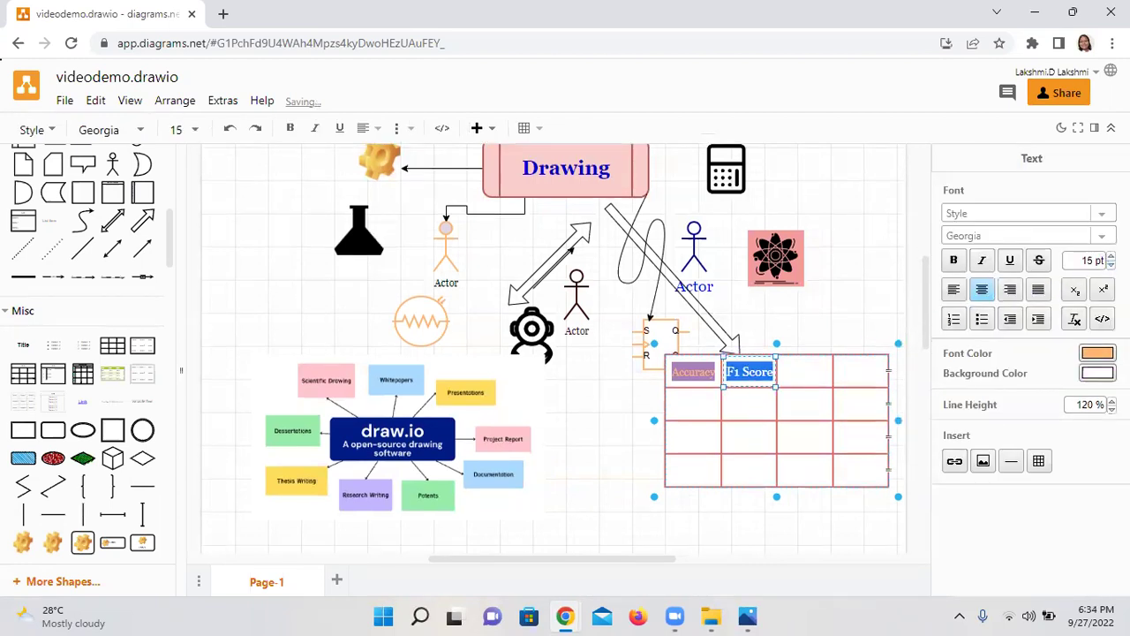
Apply the white preset style to the table's header row and move the table right, clear of the flip-flop
click(812, 369)
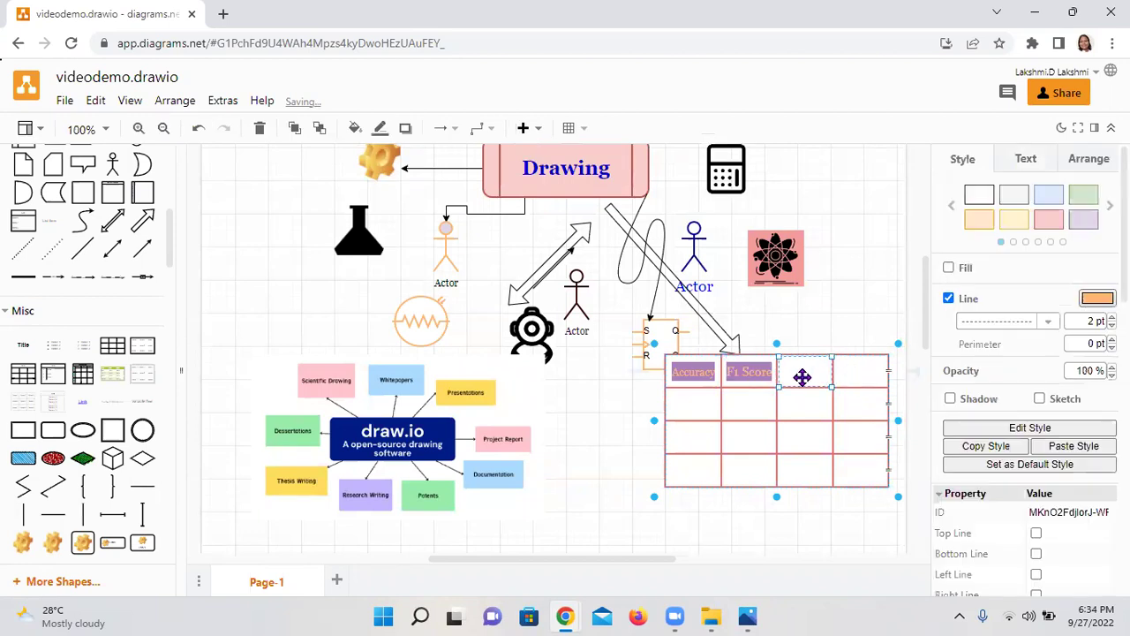
click(697, 377)
click(698, 377)
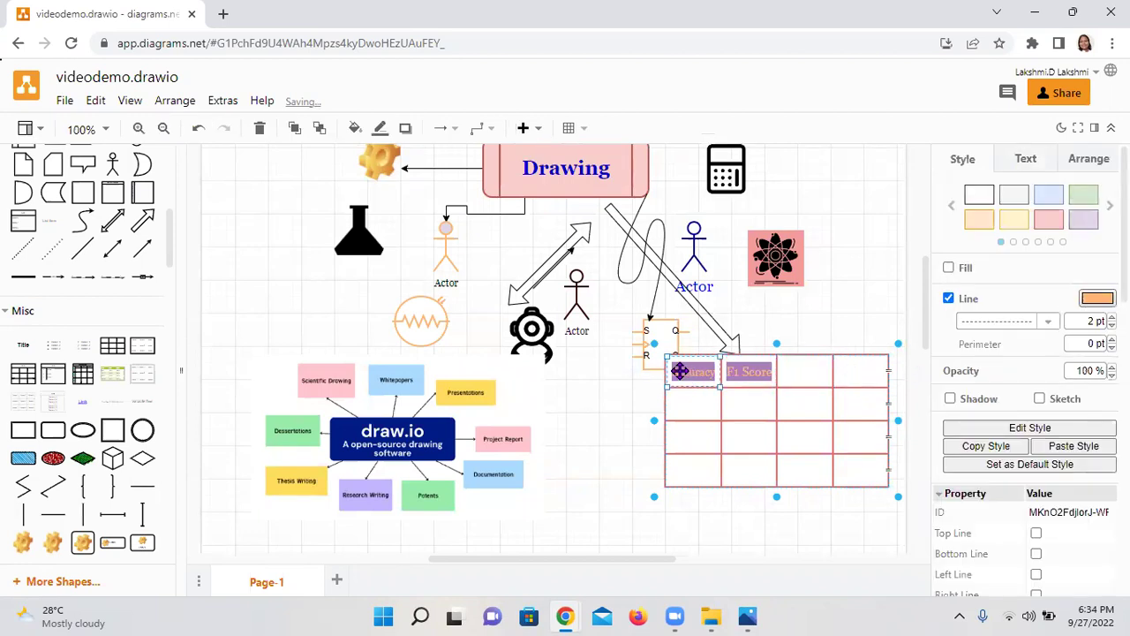
click(980, 196)
click(687, 406)
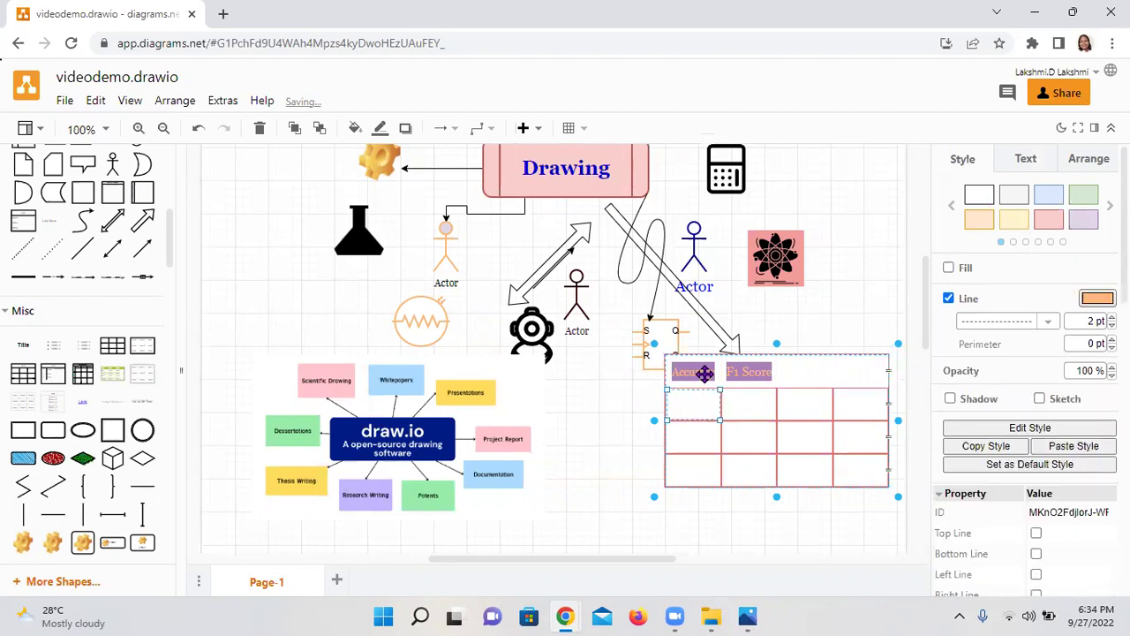
drag(704, 375, 787, 372)
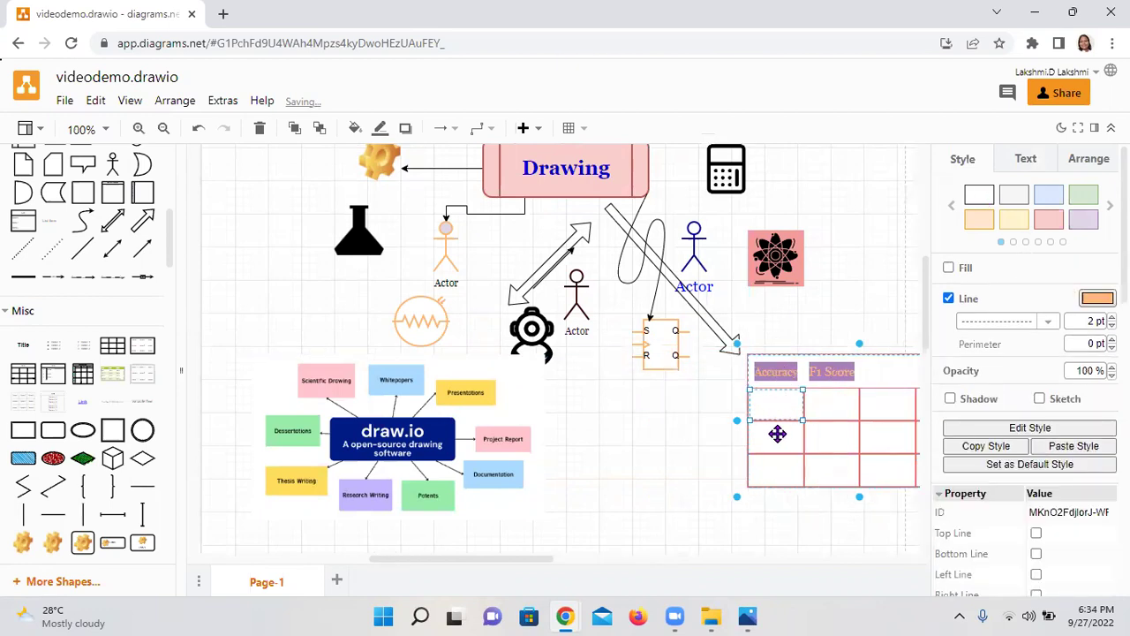
Undo the table's last move and apply the white preset style to the first-column cell of the second body row
key(ctrl+z)
click(808, 444)
click(701, 436)
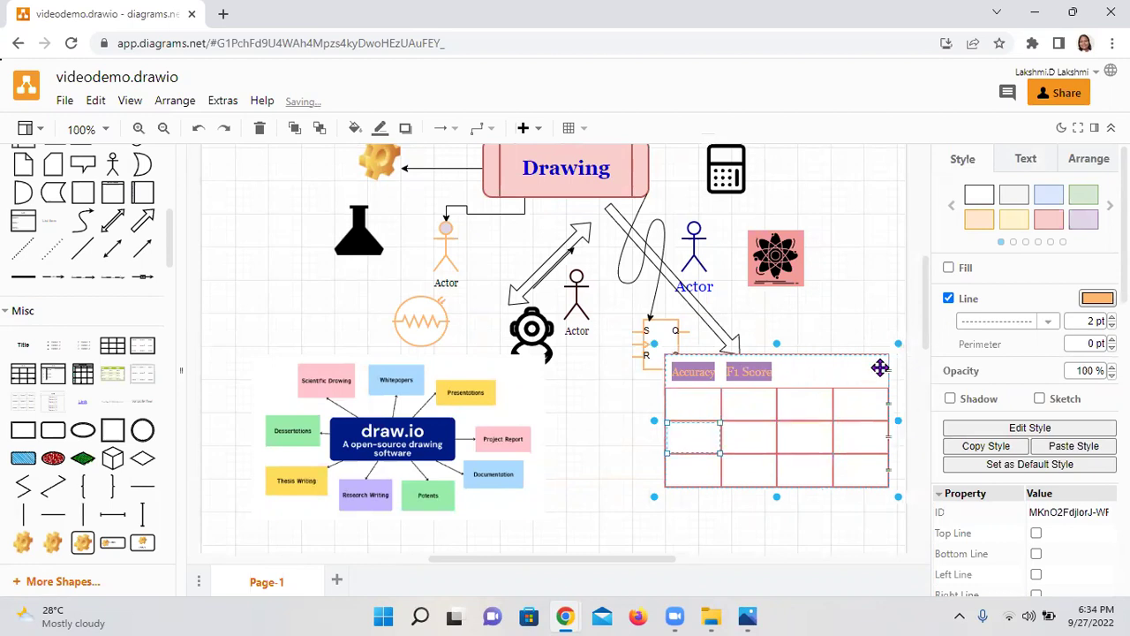
click(976, 202)
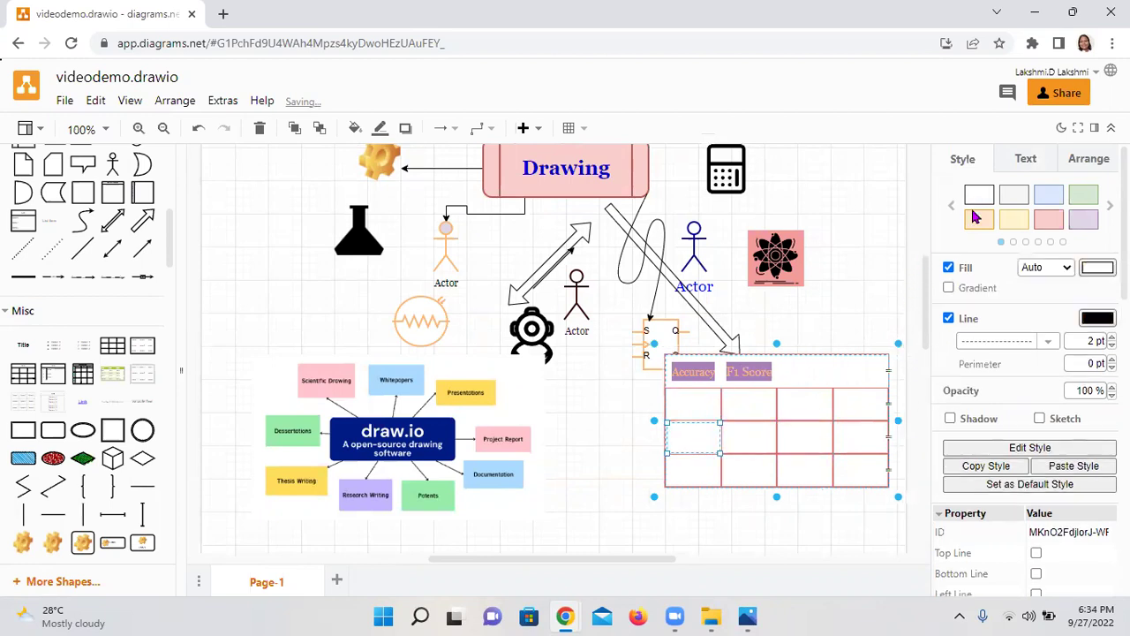
click(708, 459)
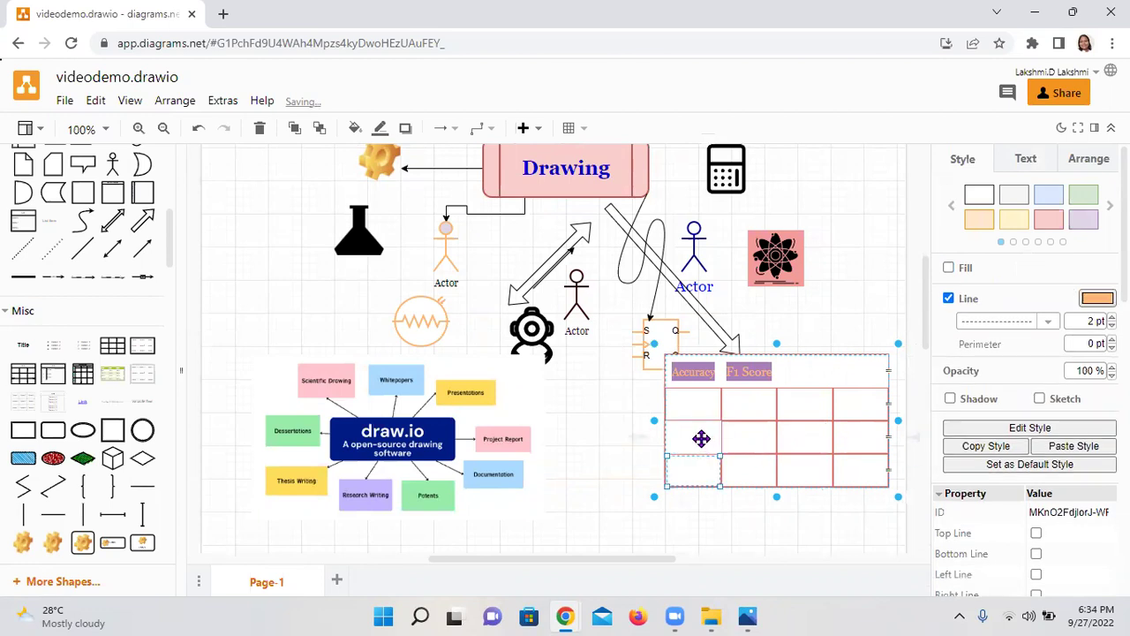
drag(701, 438, 754, 435)
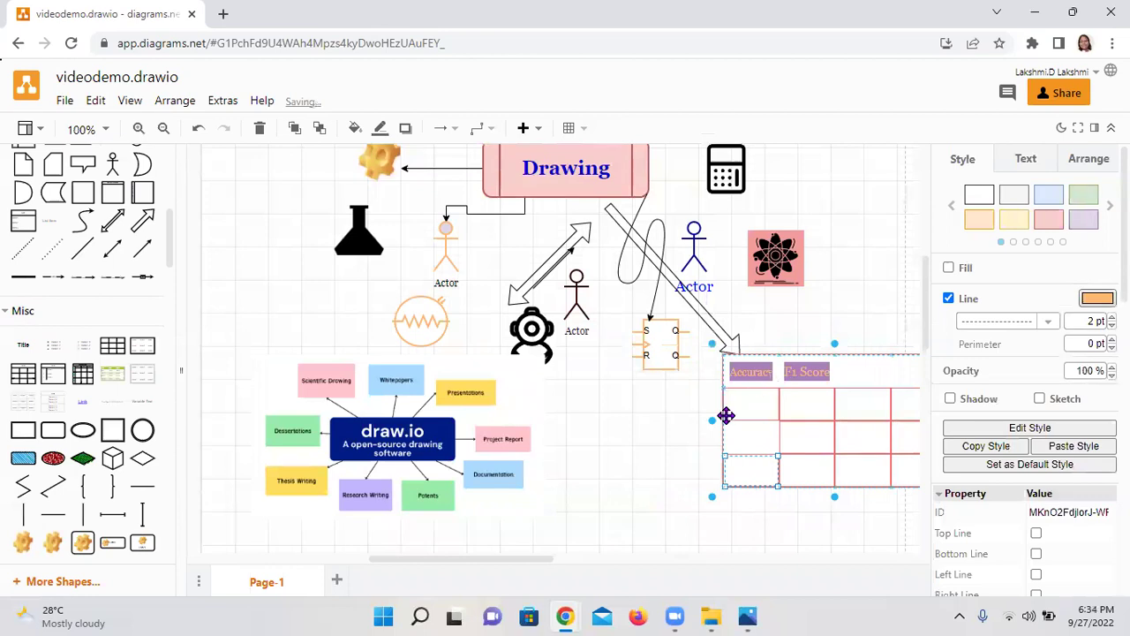
key(ctrl+z)
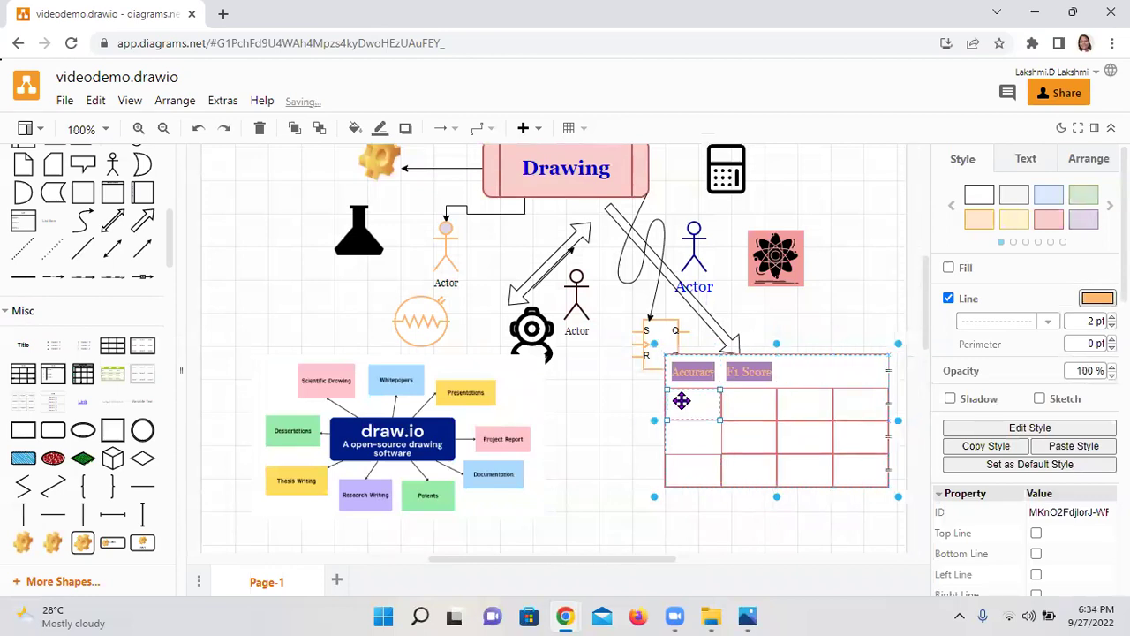
Enter 78 and 90 in the first two body cells under the Accuracy heading
double_click(682, 402)
text(7889)
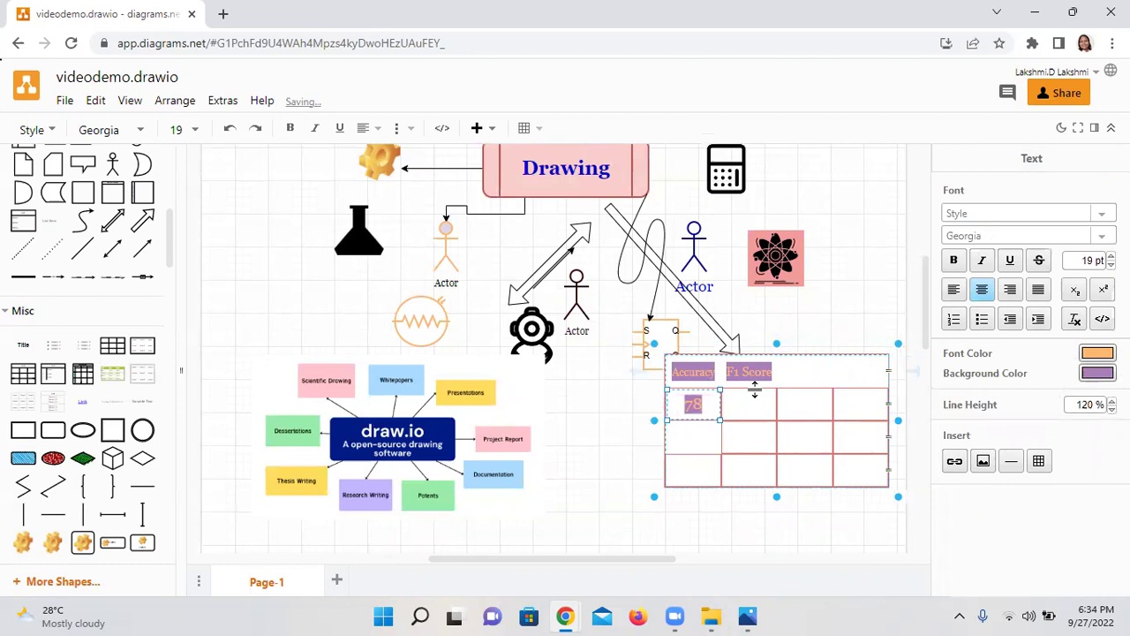
click(698, 439)
text(90)
click(698, 527)
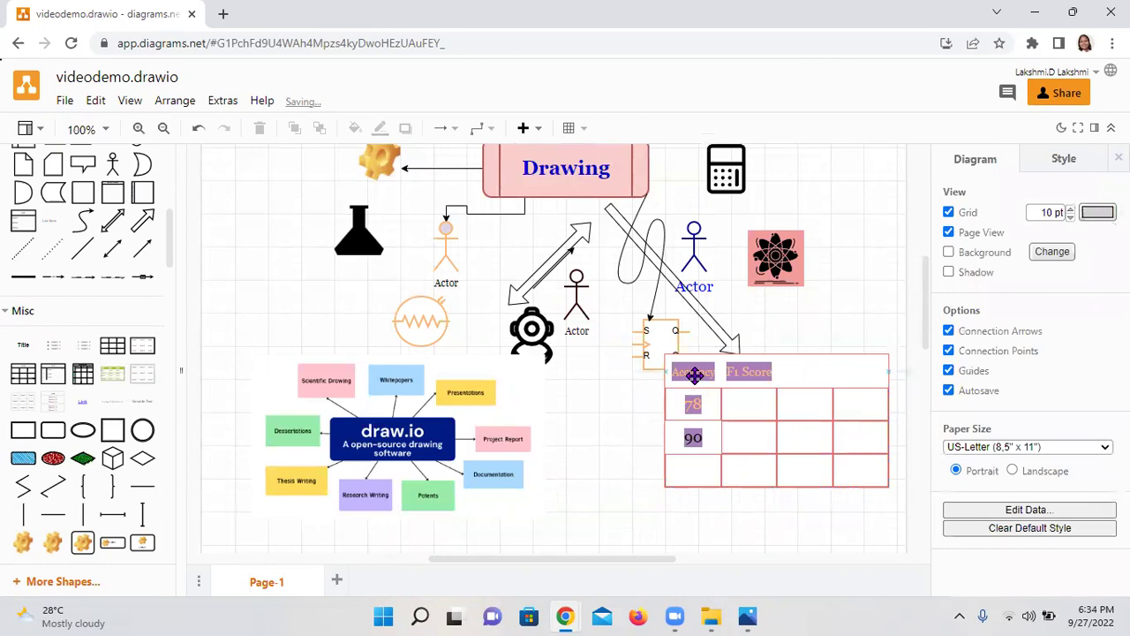
Apply the light gray preset style to the whole table and move the table slightly right and down
click(694, 376)
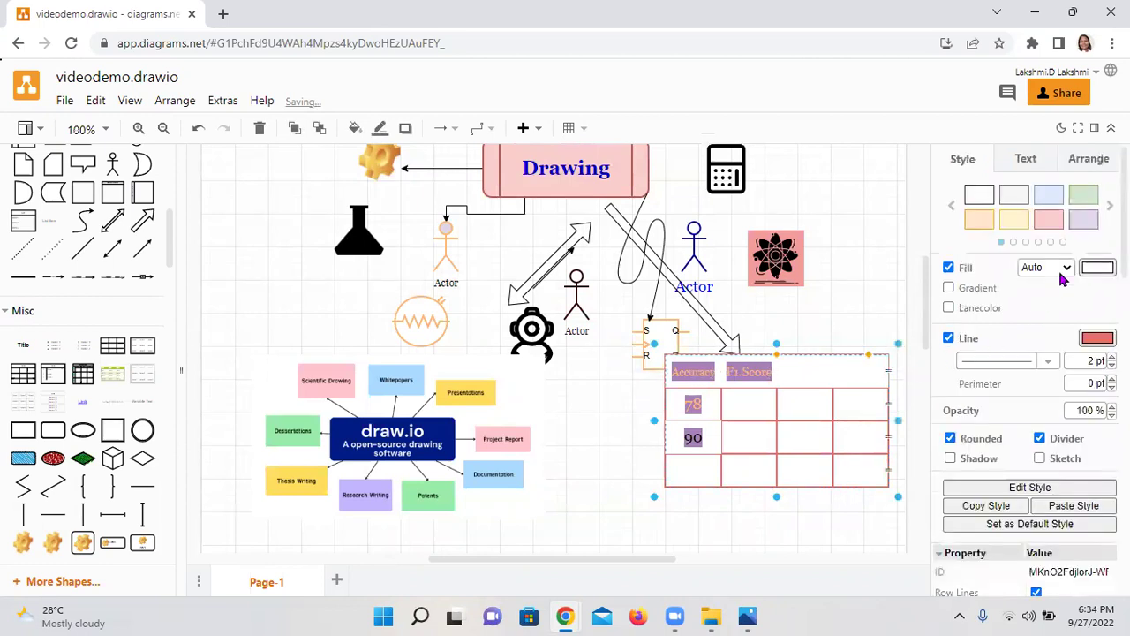
click(1014, 196)
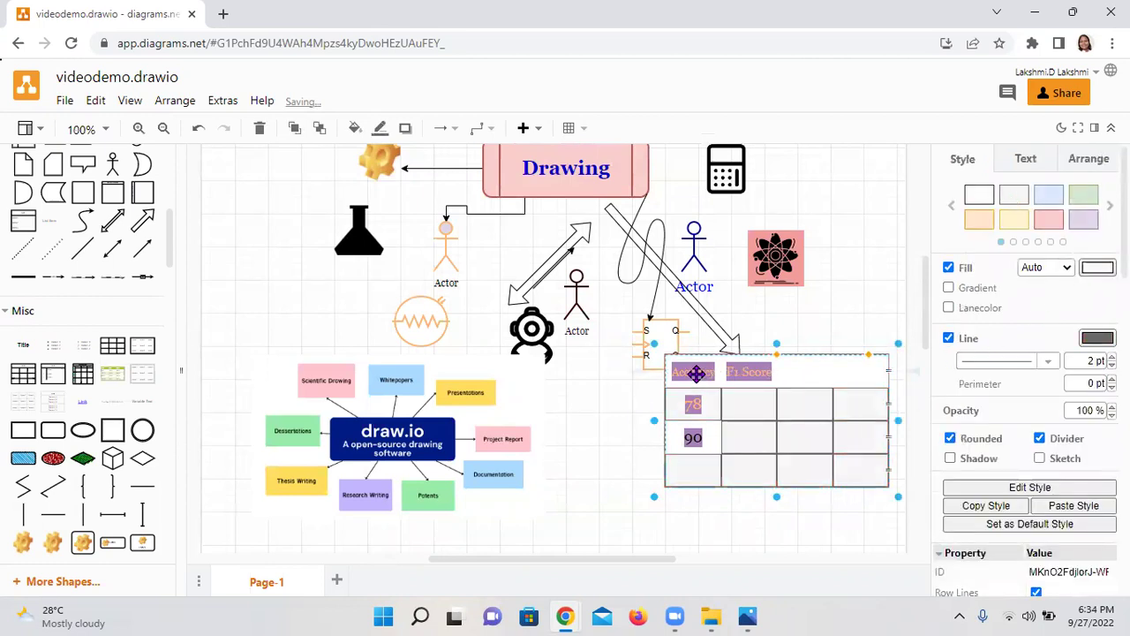
drag(697, 374, 781, 386)
click(781, 386)
click(781, 386)
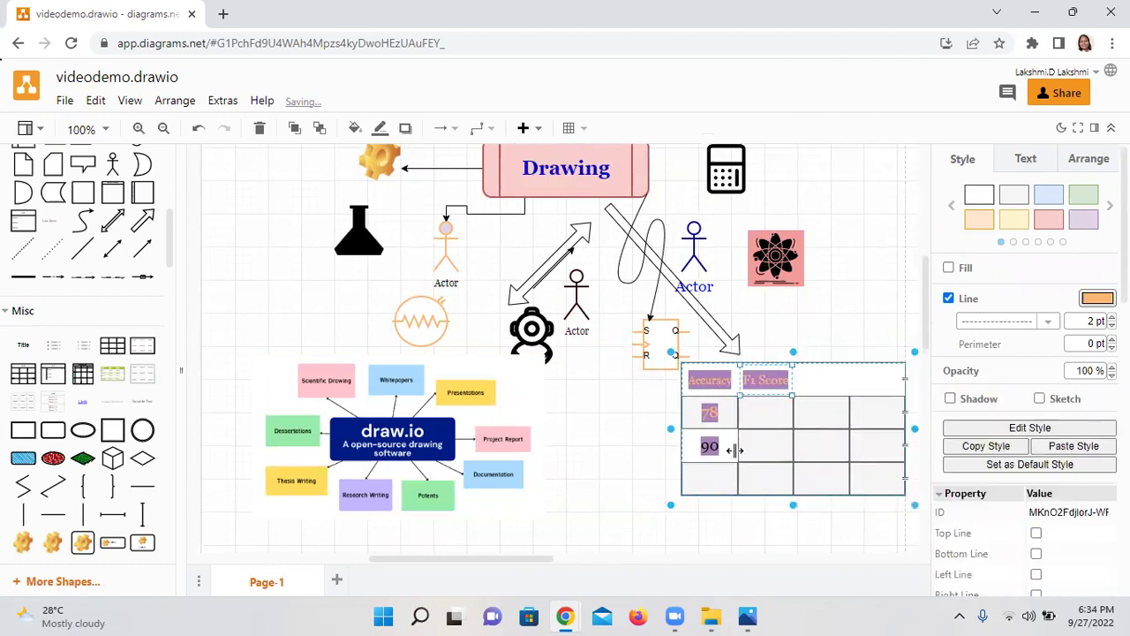
drag(720, 454, 698, 454)
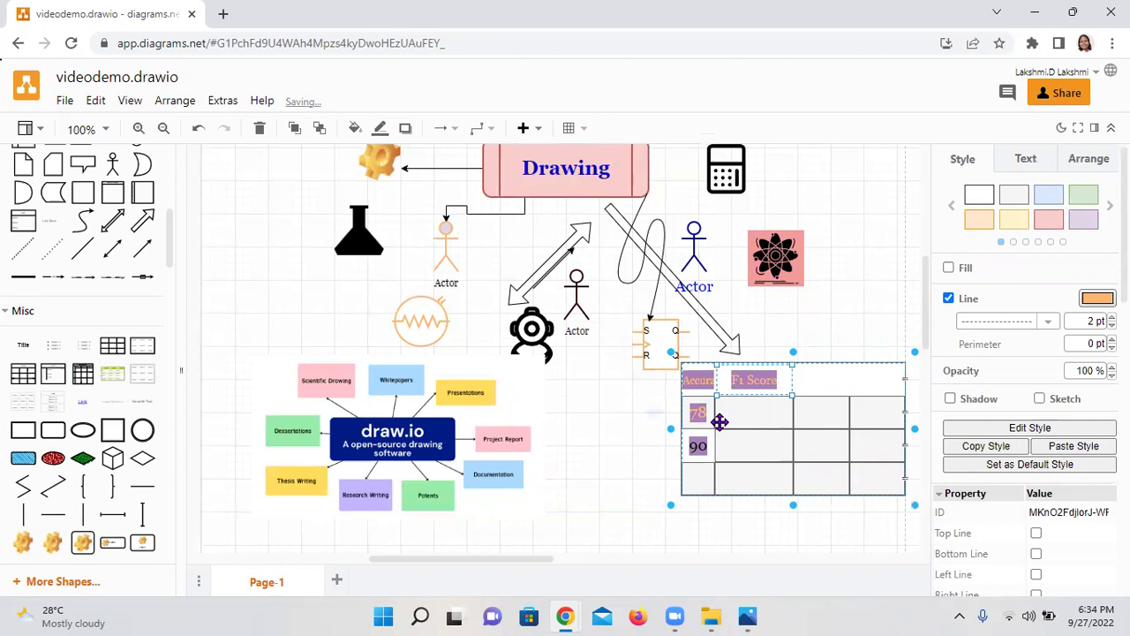
key(ctrl+z)
drag(786, 364, 761, 384)
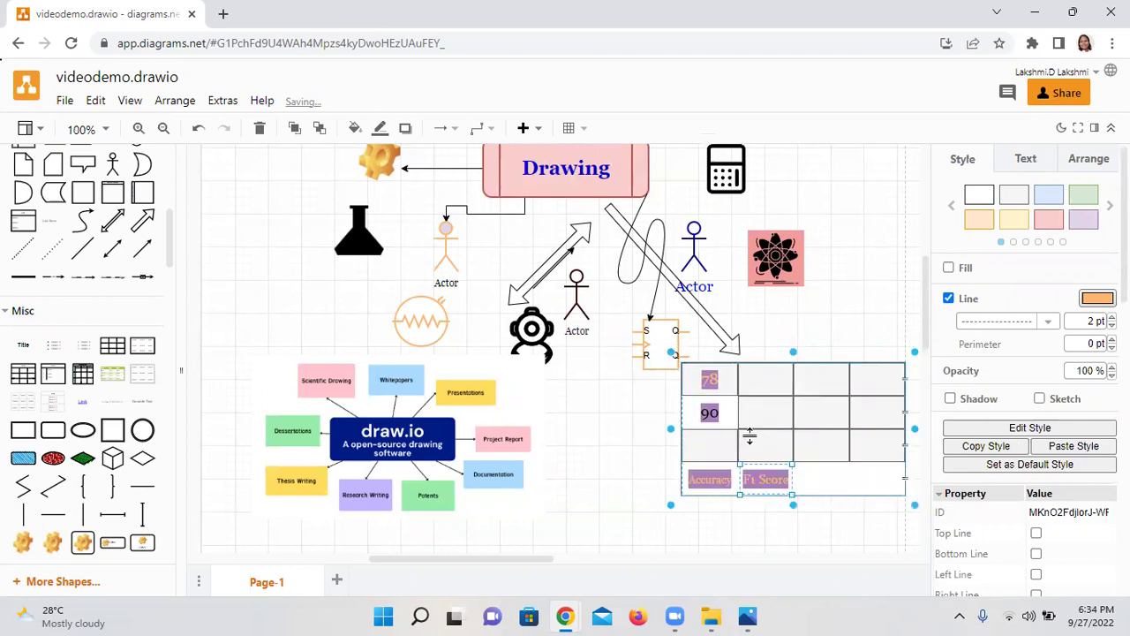
drag(736, 442, 737, 446)
drag(762, 382, 737, 407)
key(ctrl+z)
key(ctrl+z)
key(ctrl+z)
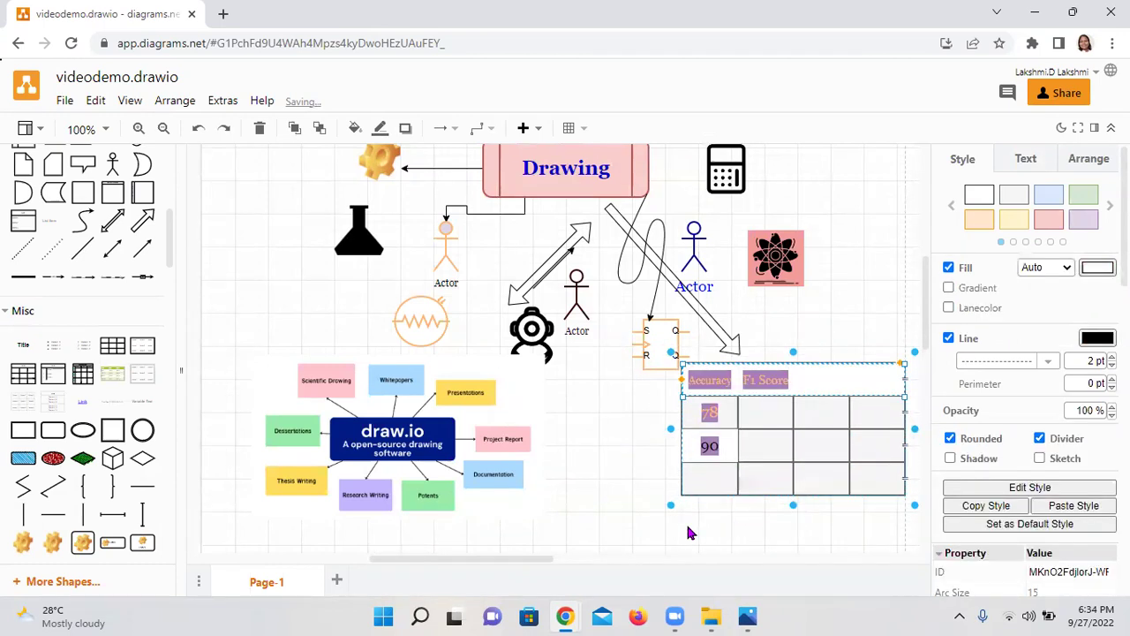
click(691, 533)
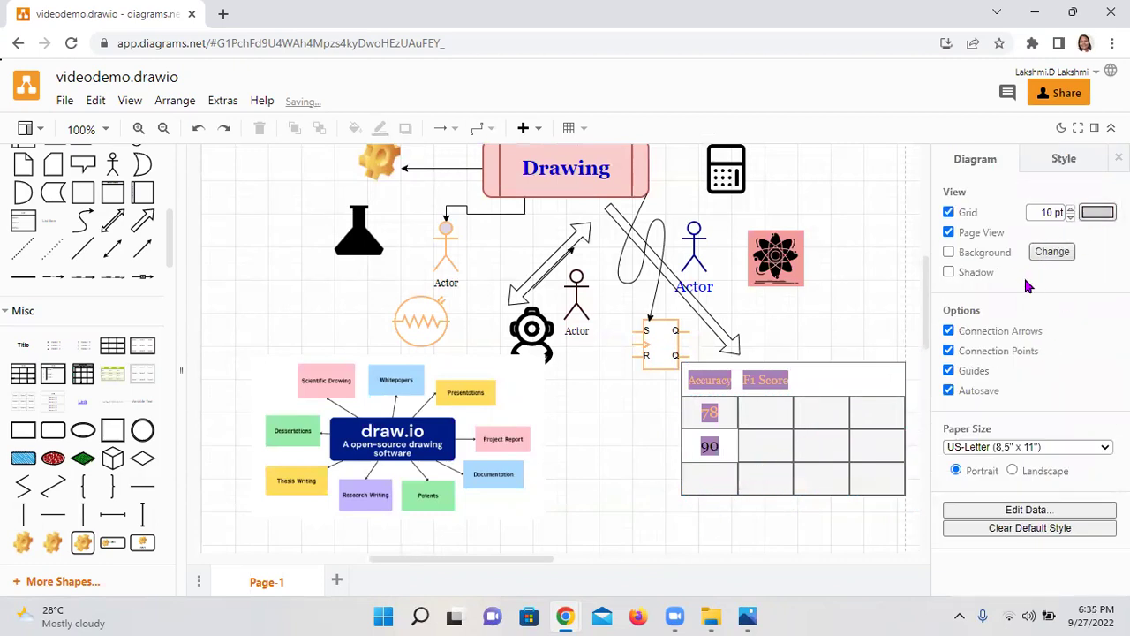
click(1046, 263)
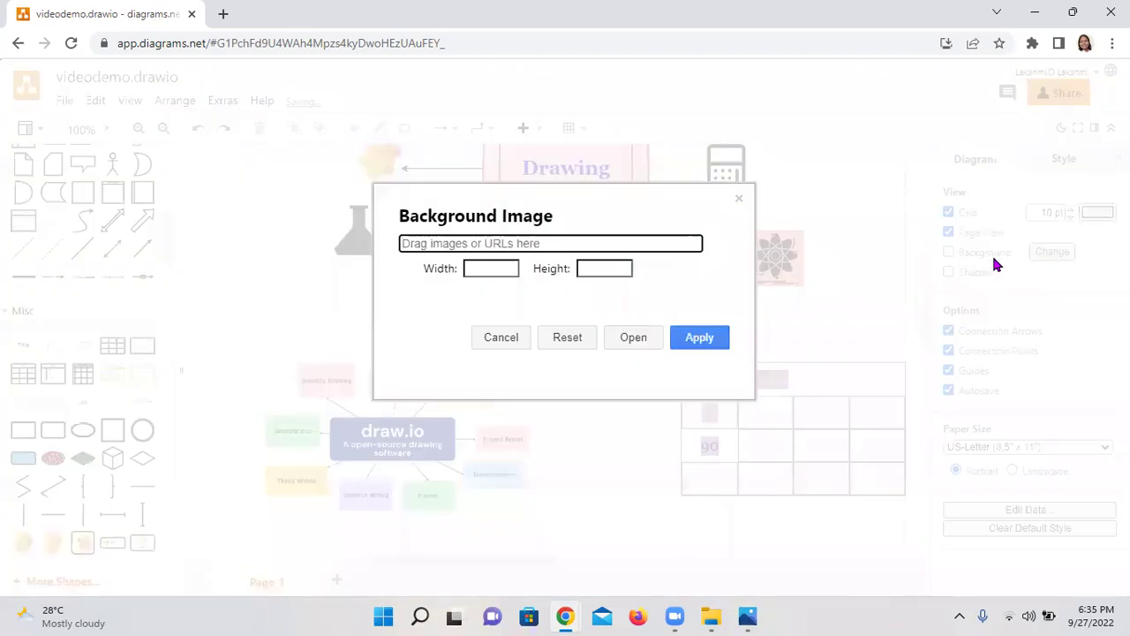
click(507, 341)
Set the whole table's line color to dark blue
click(775, 384)
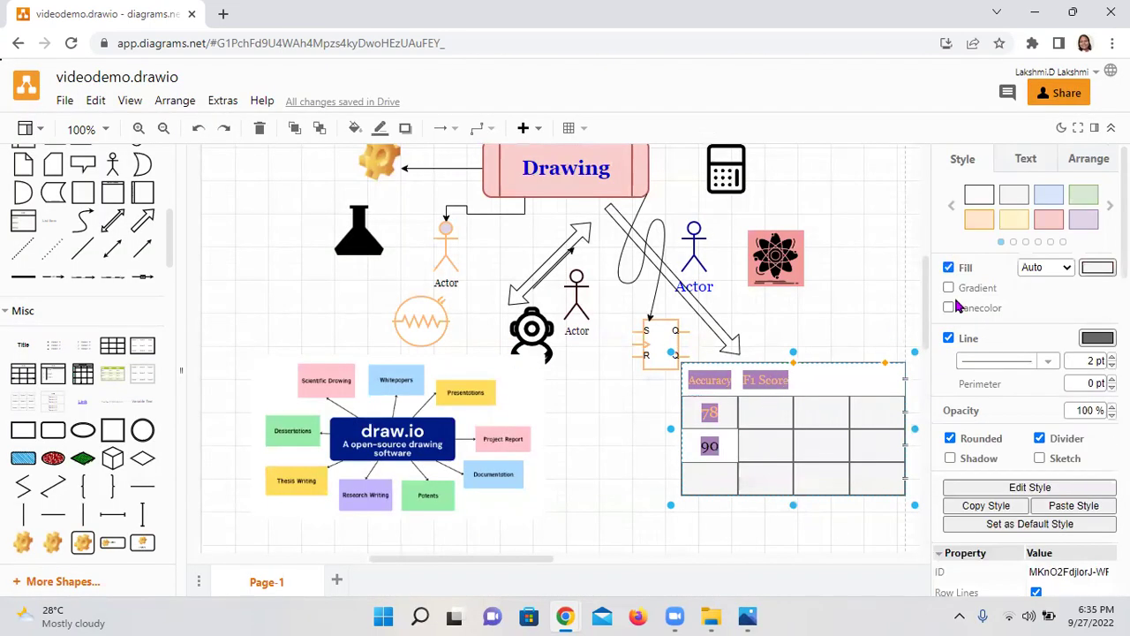
click(1088, 344)
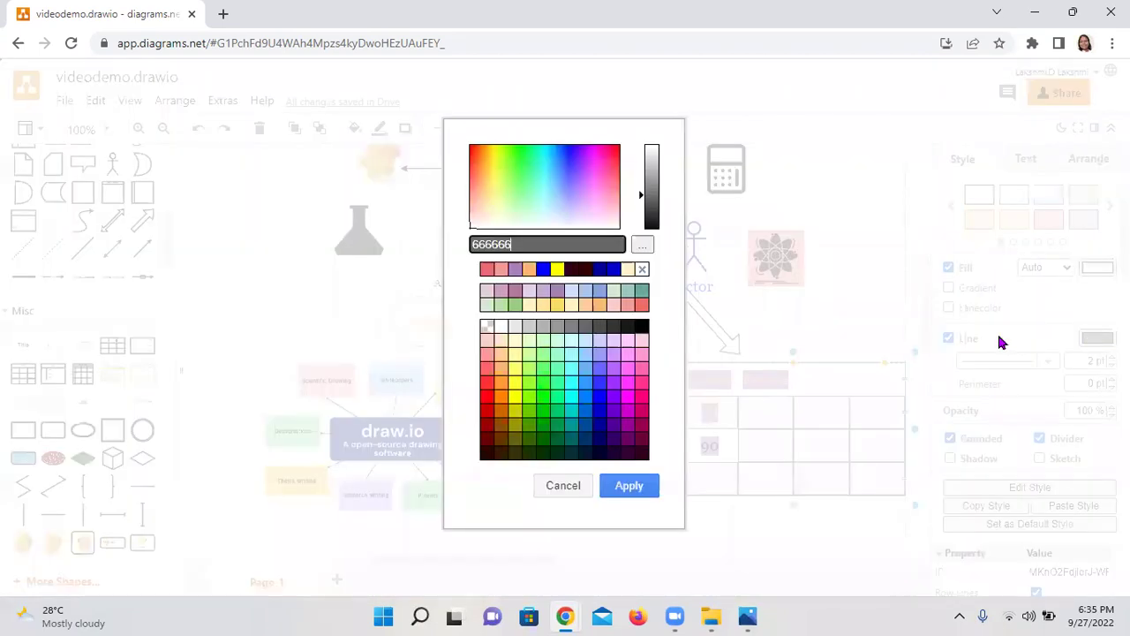
click(606, 417)
click(627, 486)
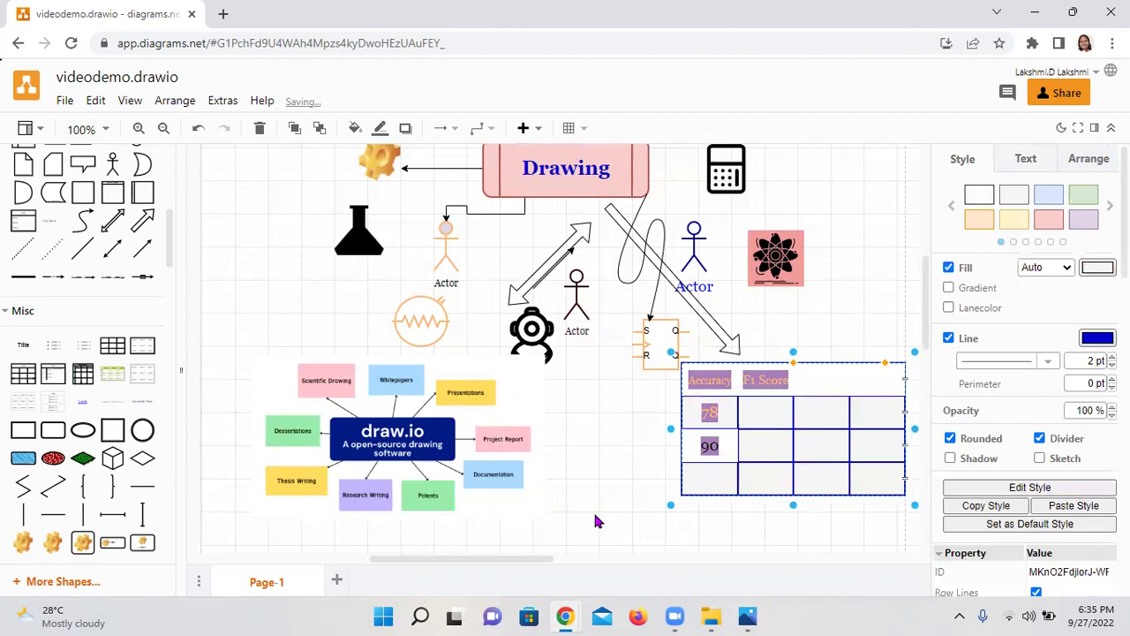
click(596, 522)
click(809, 387)
Look through the sidebar's shape libraries, then examine the additional Android, Atlassian and networking shape sets
scroll(53, 212, up, 5)
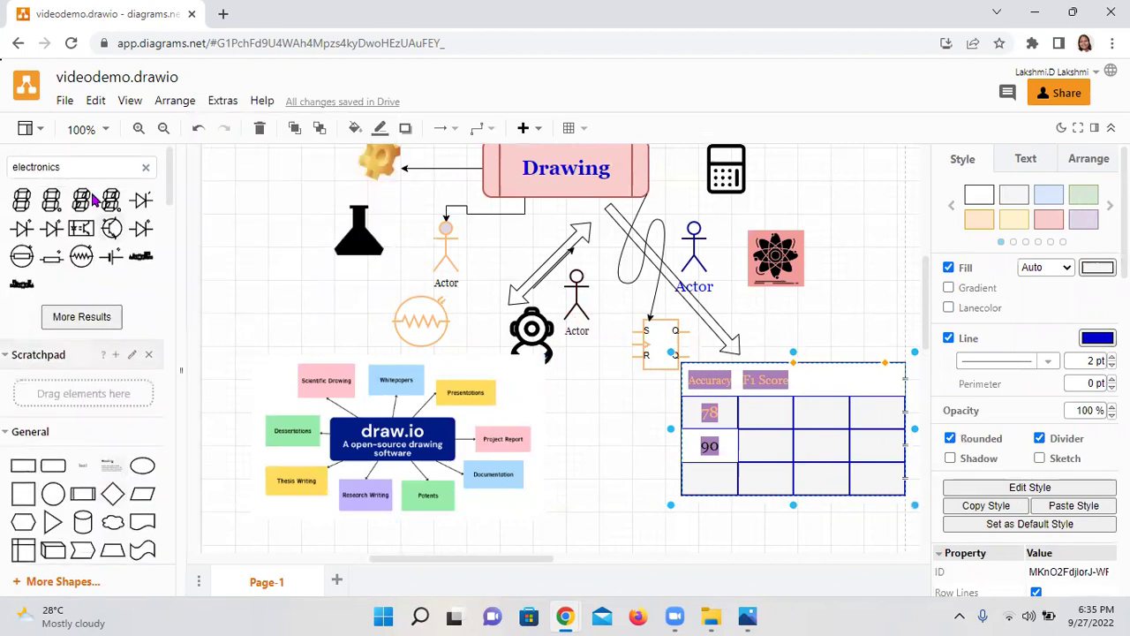
scroll(111, 374, down, 10)
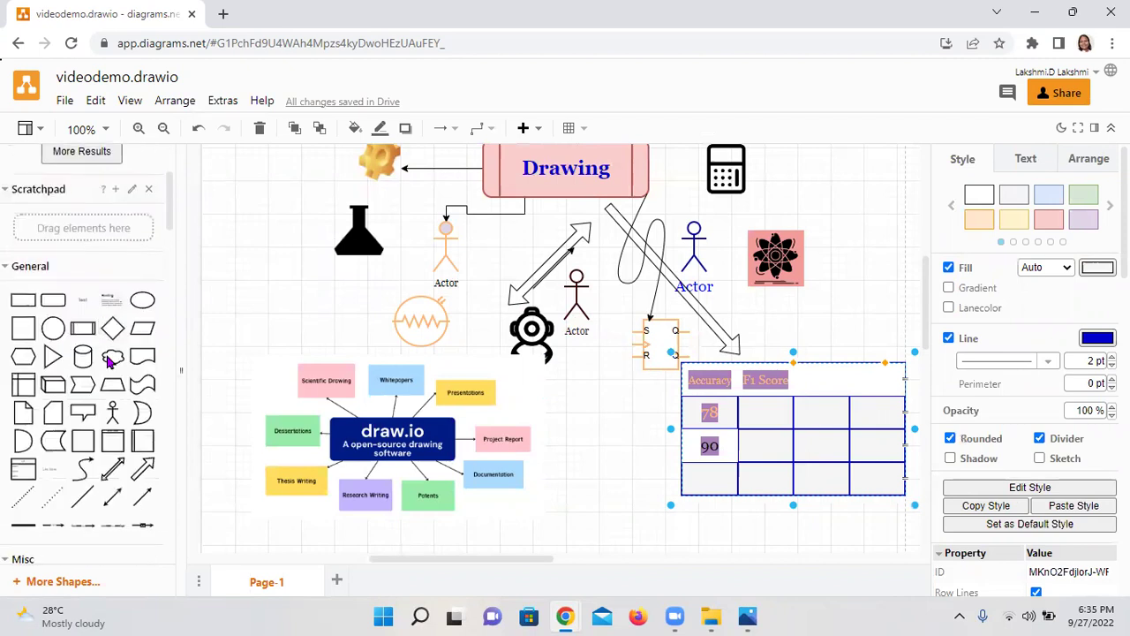
scroll(119, 422, down, 15)
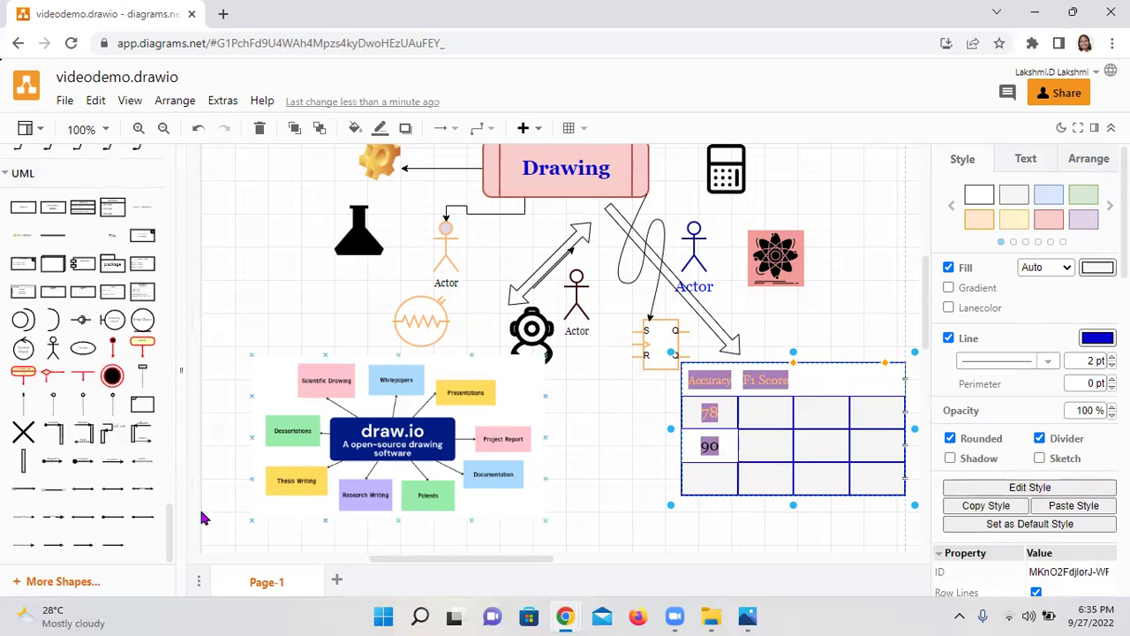
click(16, 587)
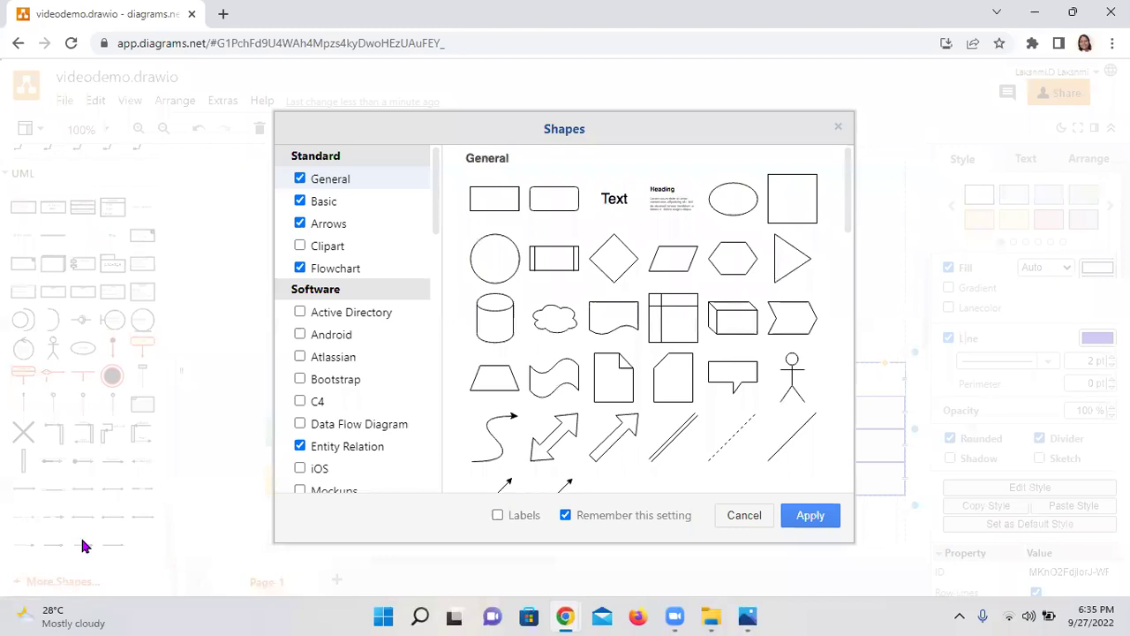
click(336, 344)
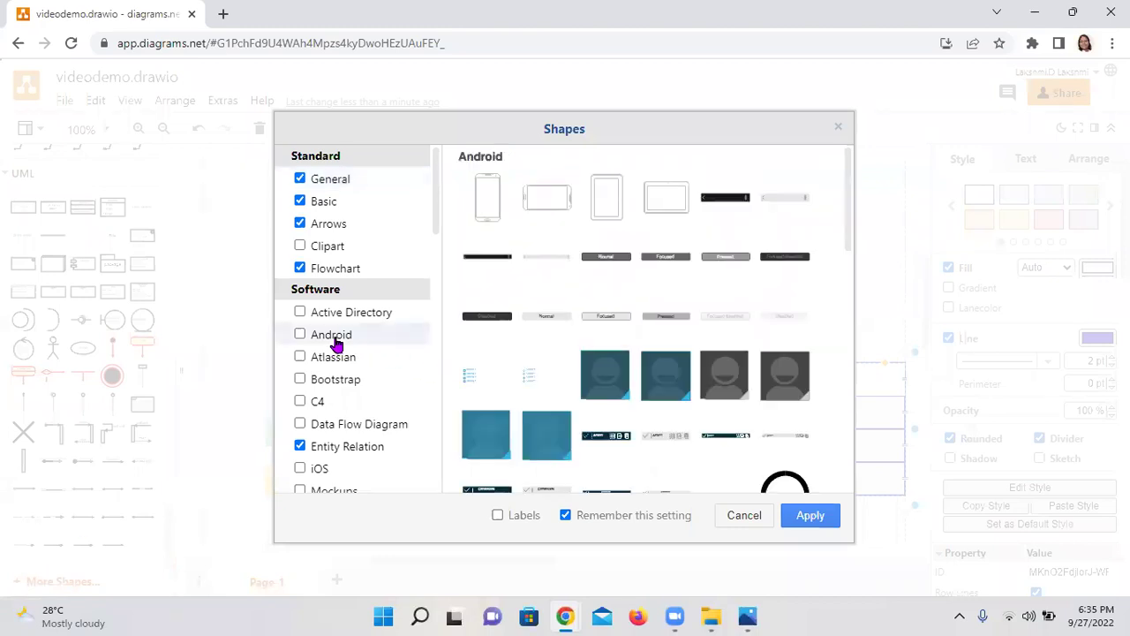
scroll(696, 297, down, 5)
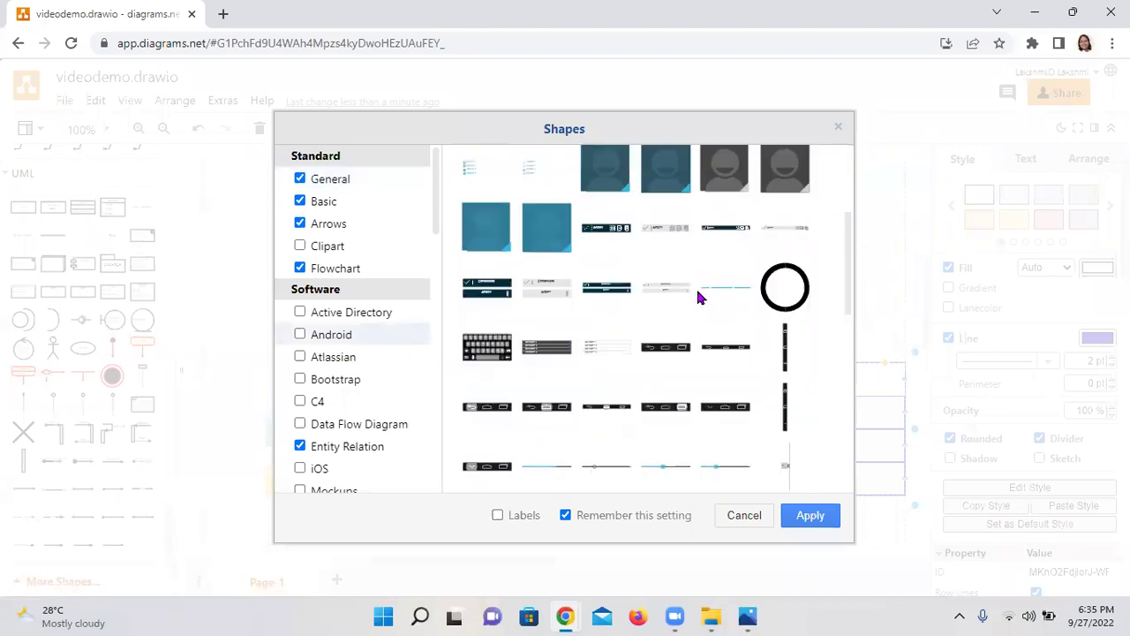
click(369, 321)
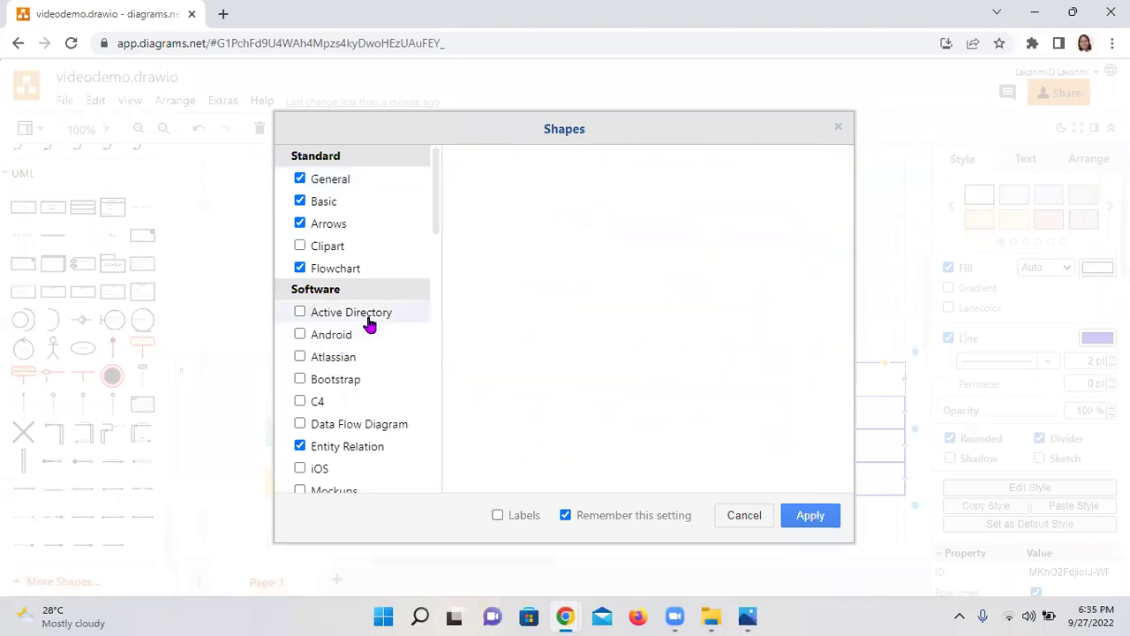
click(353, 362)
scroll(397, 408, down, 3)
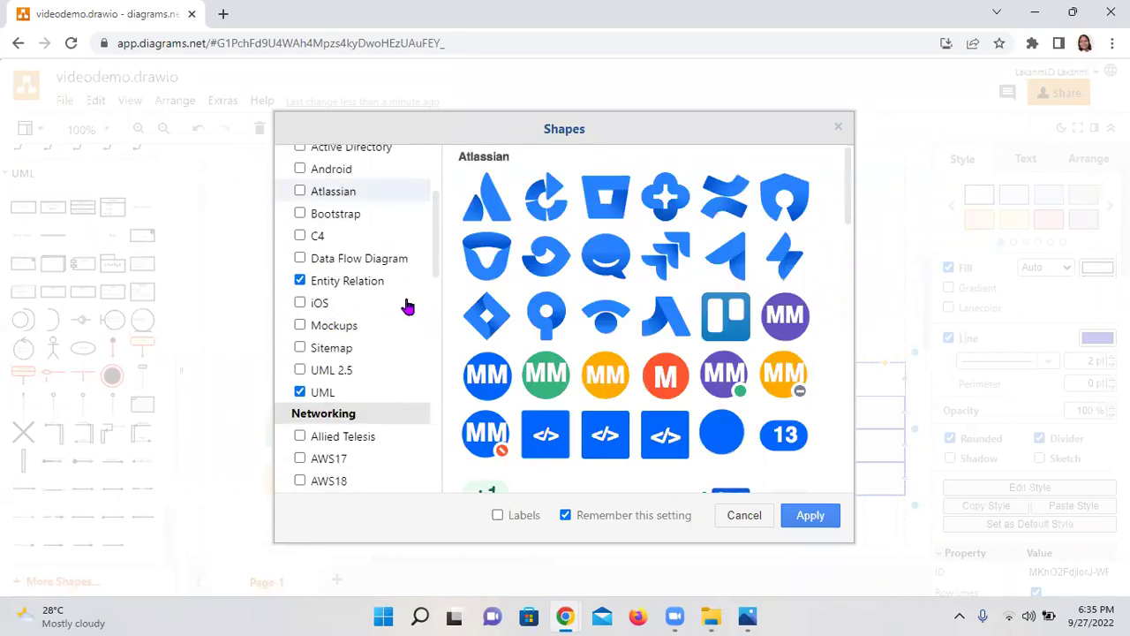
scroll(404, 306, down, 3)
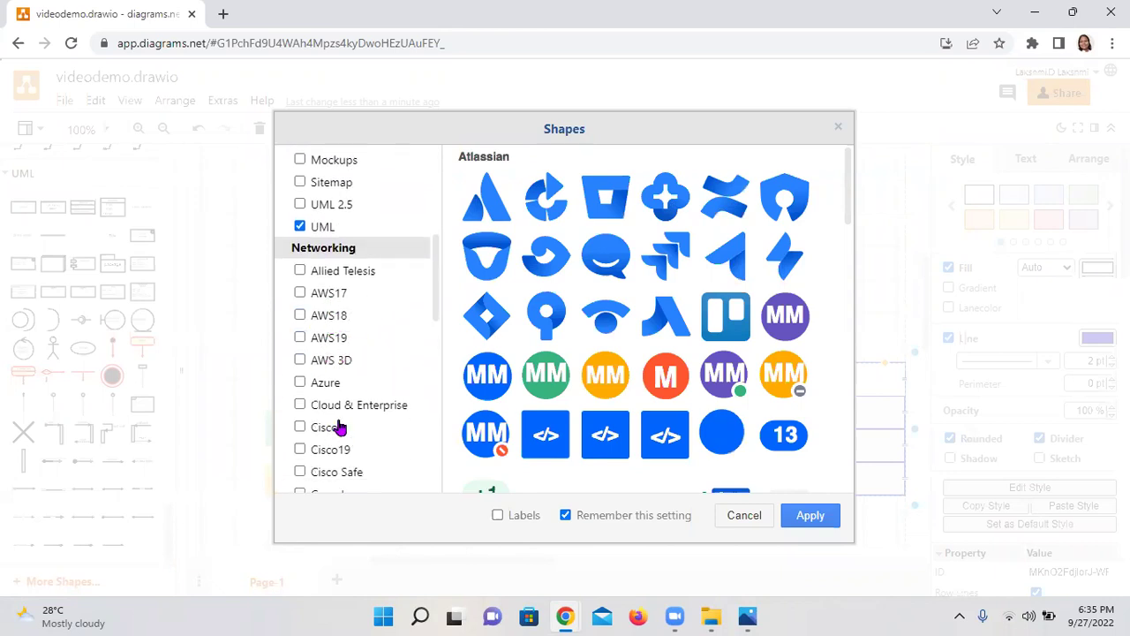
scroll(359, 406, down, 2)
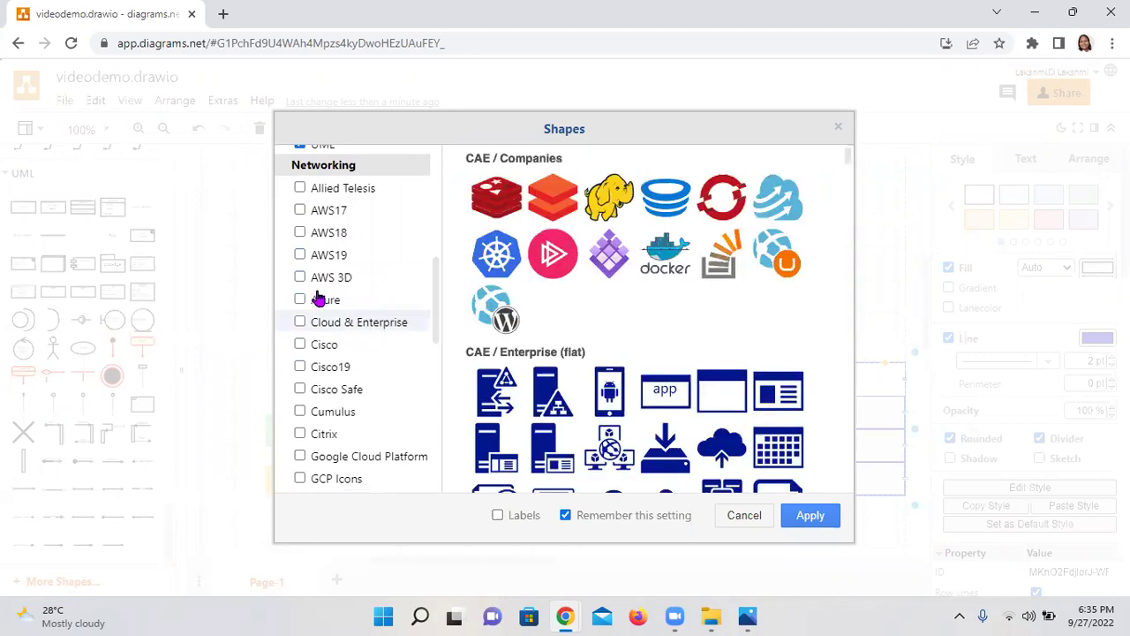
Examine the remaining networking, business and other shape sets, including VMware, Veeam and Signs, then close the shape selection without applying changes
scroll(388, 354, down, 3)
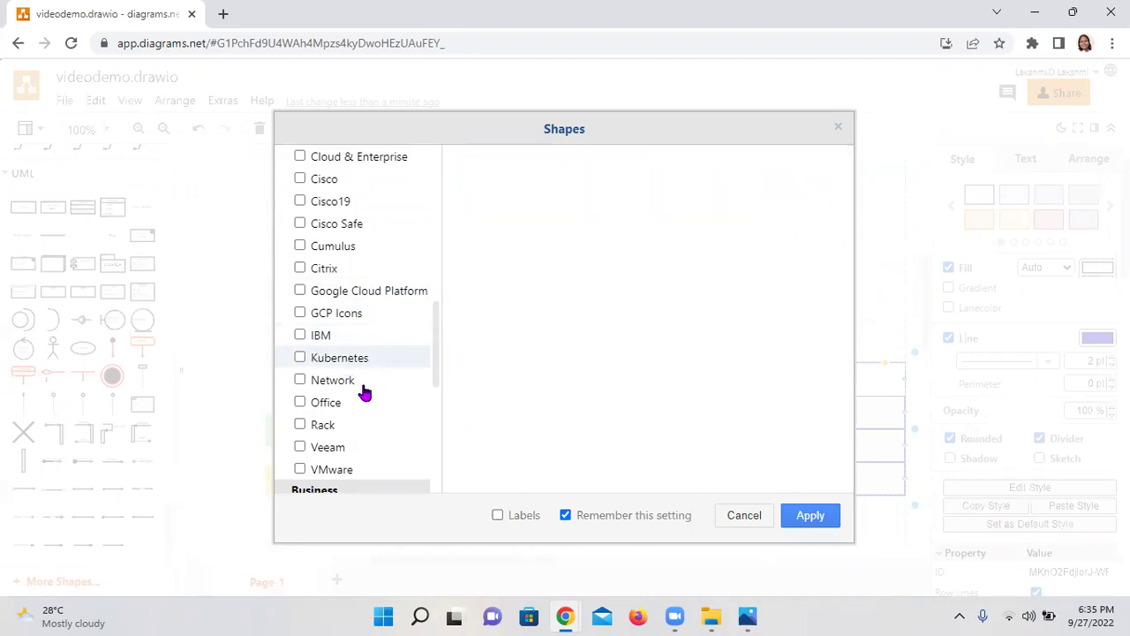
scroll(629, 282, down, 4)
scroll(415, 403, down, 3)
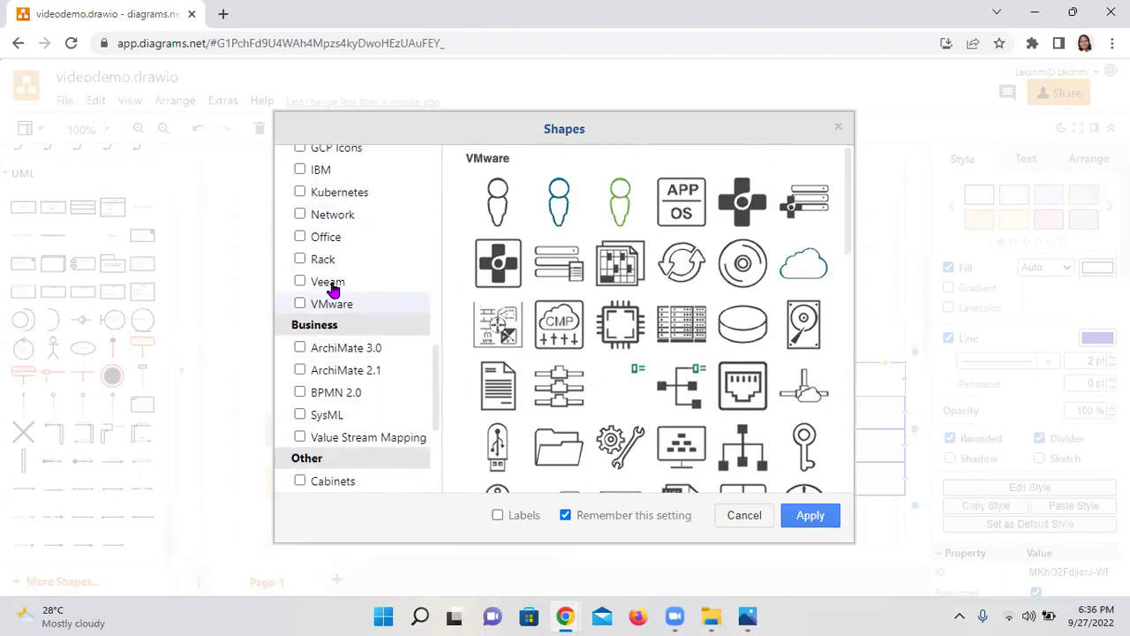
mouse_move(335, 285)
scroll(386, 351, down, 4)
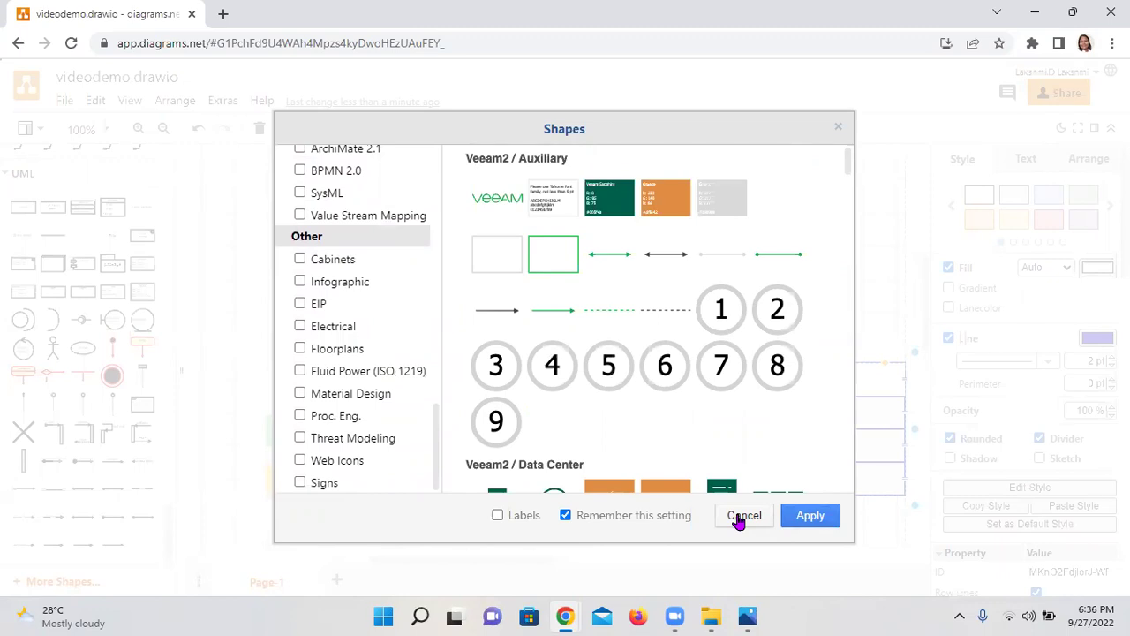
click(347, 286)
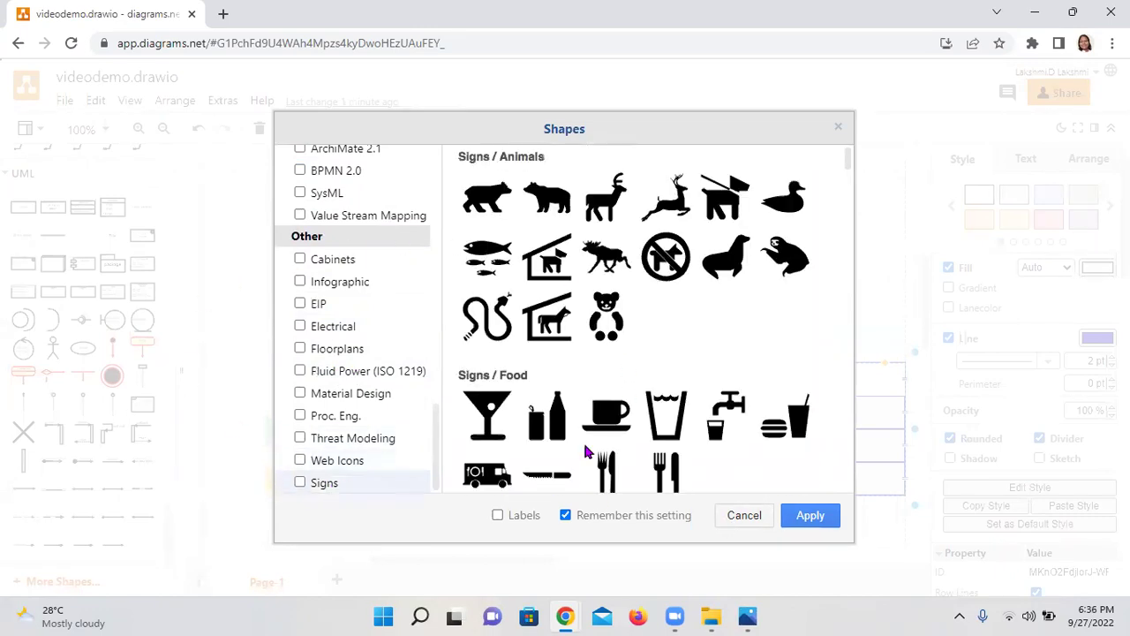
scroll(618, 360, down, 3)
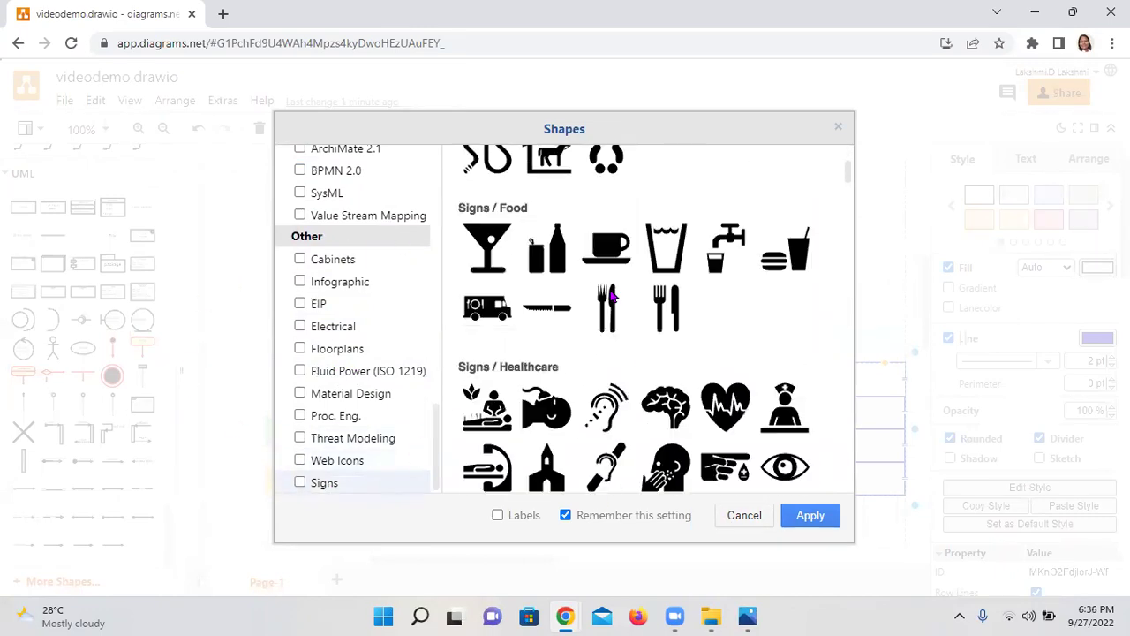
click(730, 517)
scroll(106, 347, up, 4)
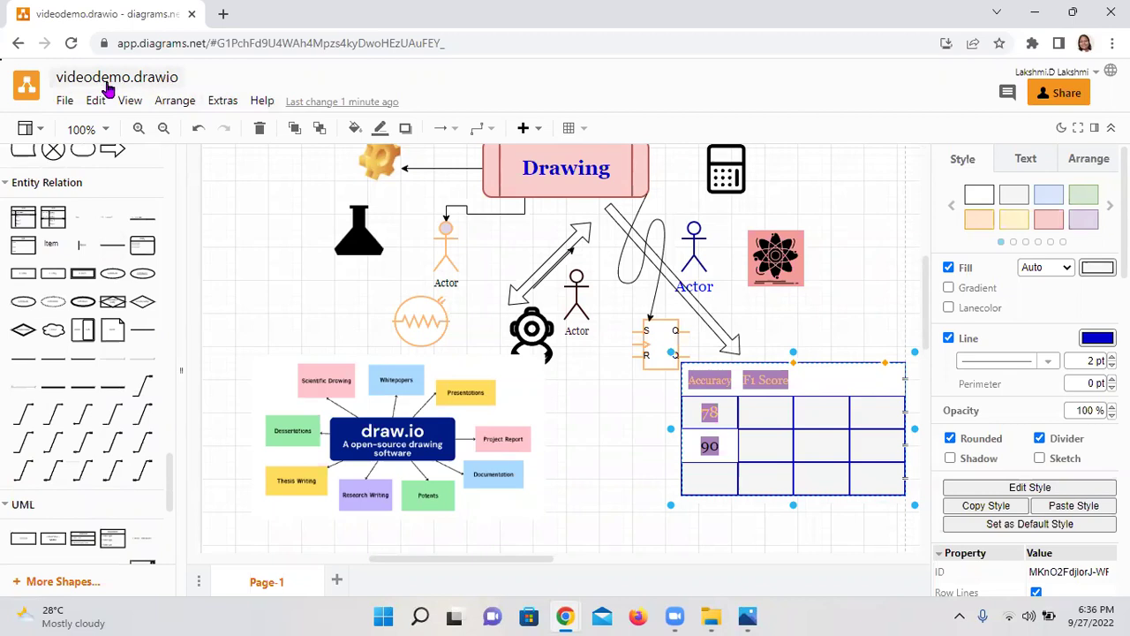
scroll(129, 204, up, 4)
scroll(97, 234, up, 3)
scroll(106, 353, down, 4)
scroll(109, 389, down, 5)
scroll(110, 384, up, 6)
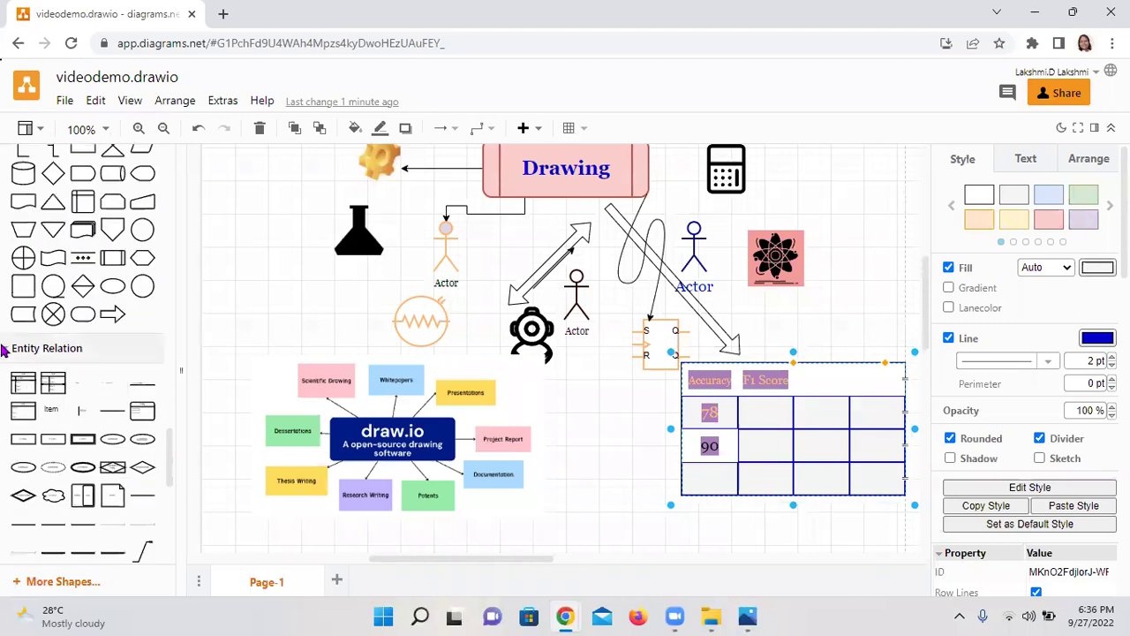
Collapse the Entity Relation, UML, Flowchart, Arrows and Basic shape libraries
click(5, 349)
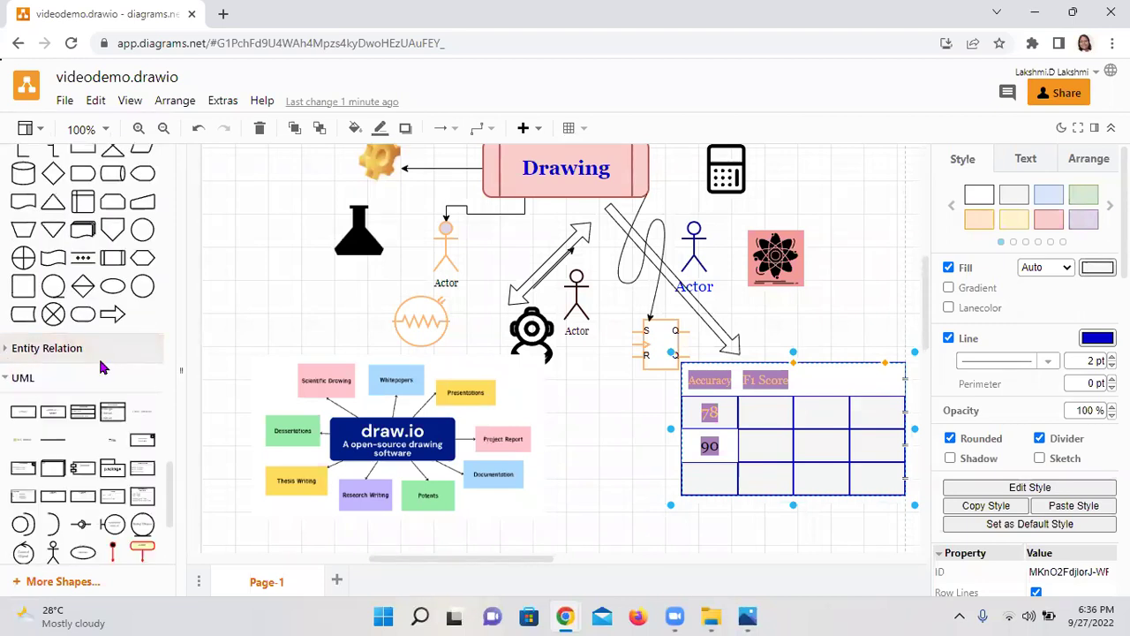
click(13, 378)
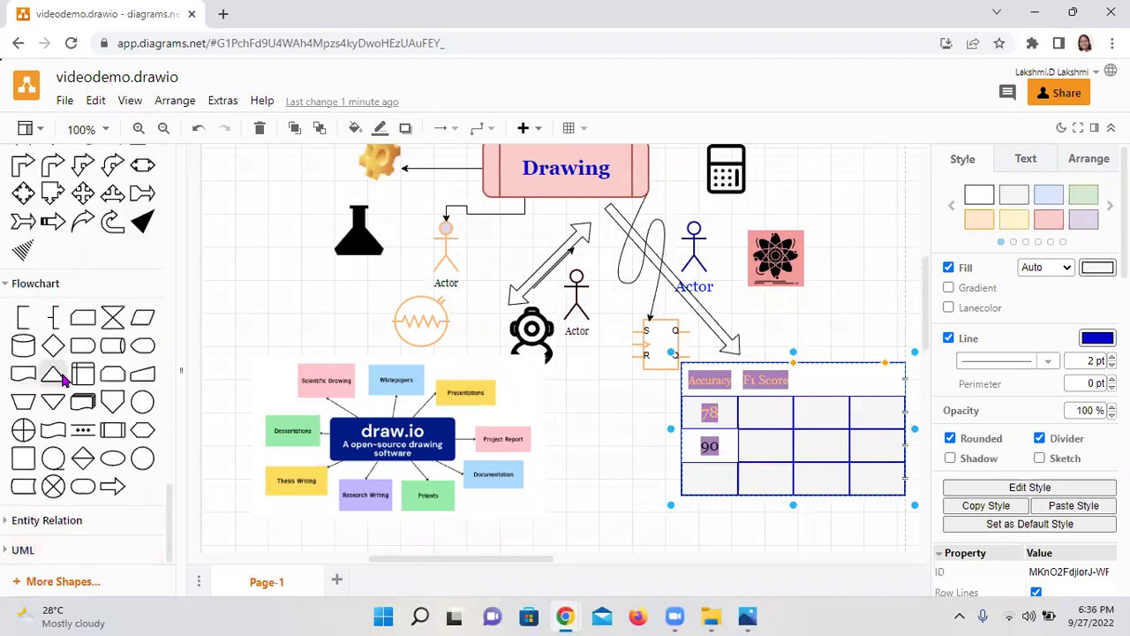
click(8, 283)
click(5, 257)
scroll(35, 300, up, 5)
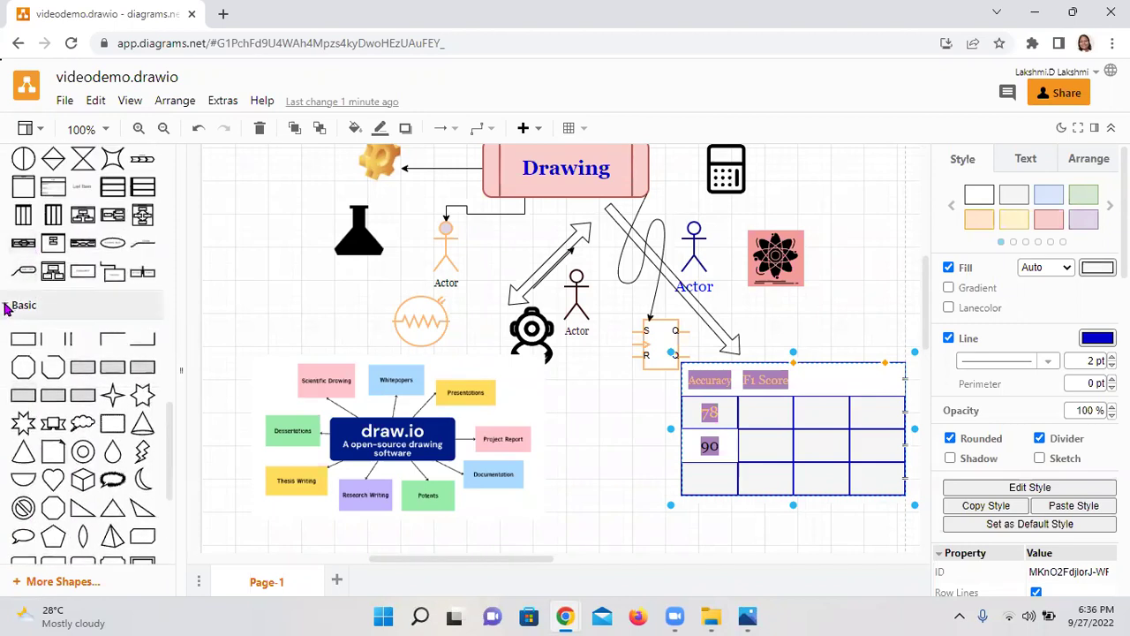
click(10, 305)
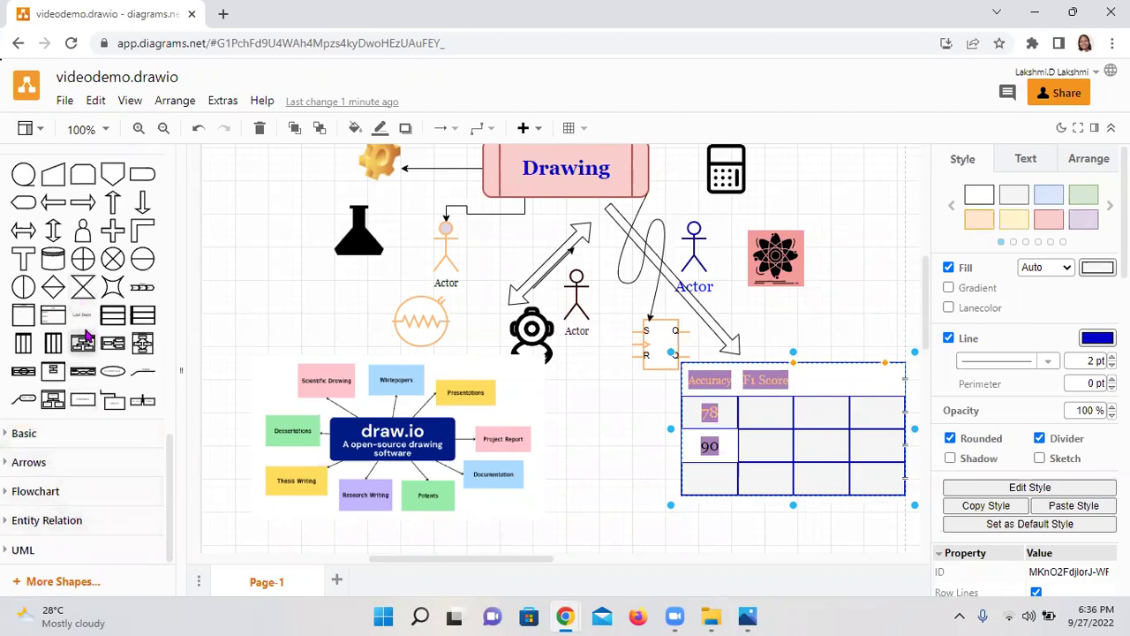
Collapse the Advanced, Misc and General shape libraries
scroll(70, 331, up, 2)
click(19, 228)
scroll(84, 261, up, 2)
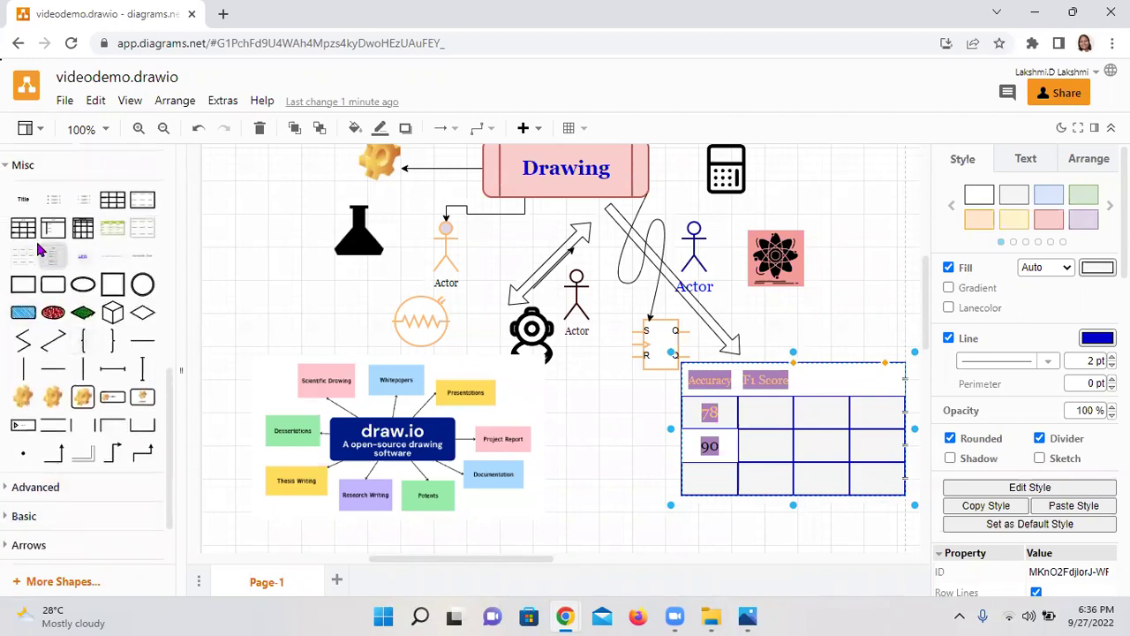
click(11, 169)
scroll(99, 310, up, 3)
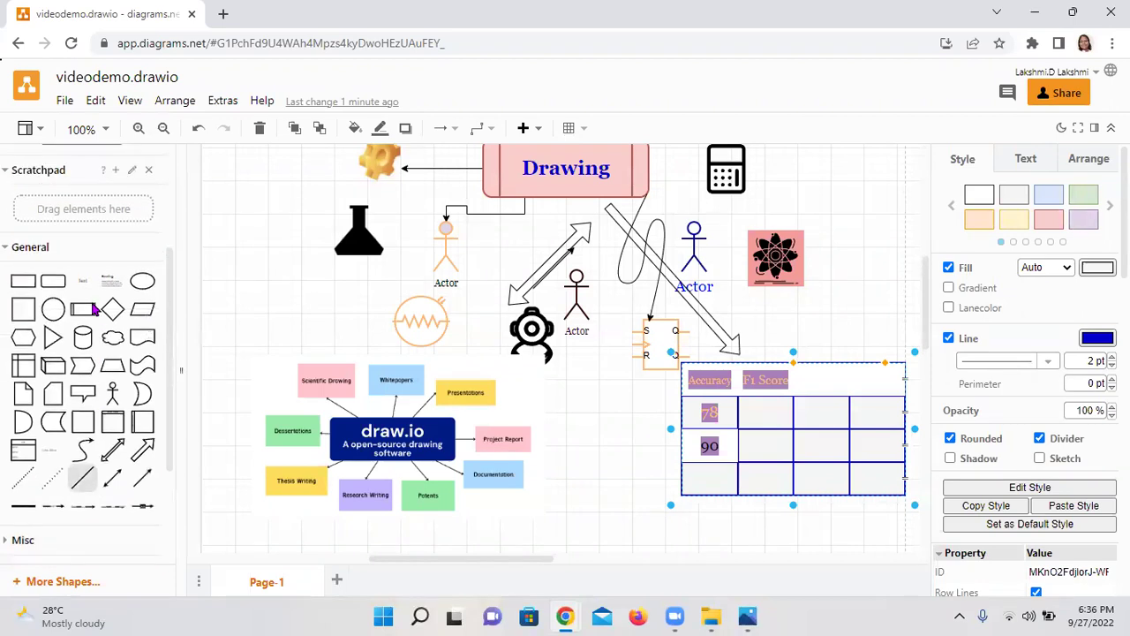
click(5, 250)
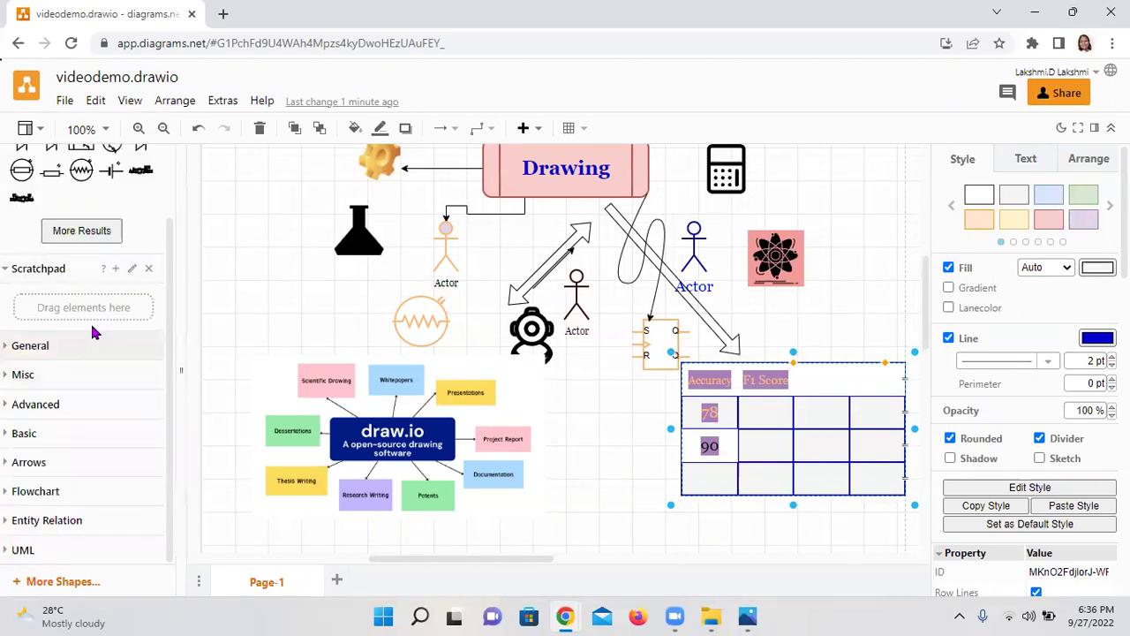
Clear the shape search results and expand the General shape library again
scroll(83, 265, up, 2)
click(145, 163)
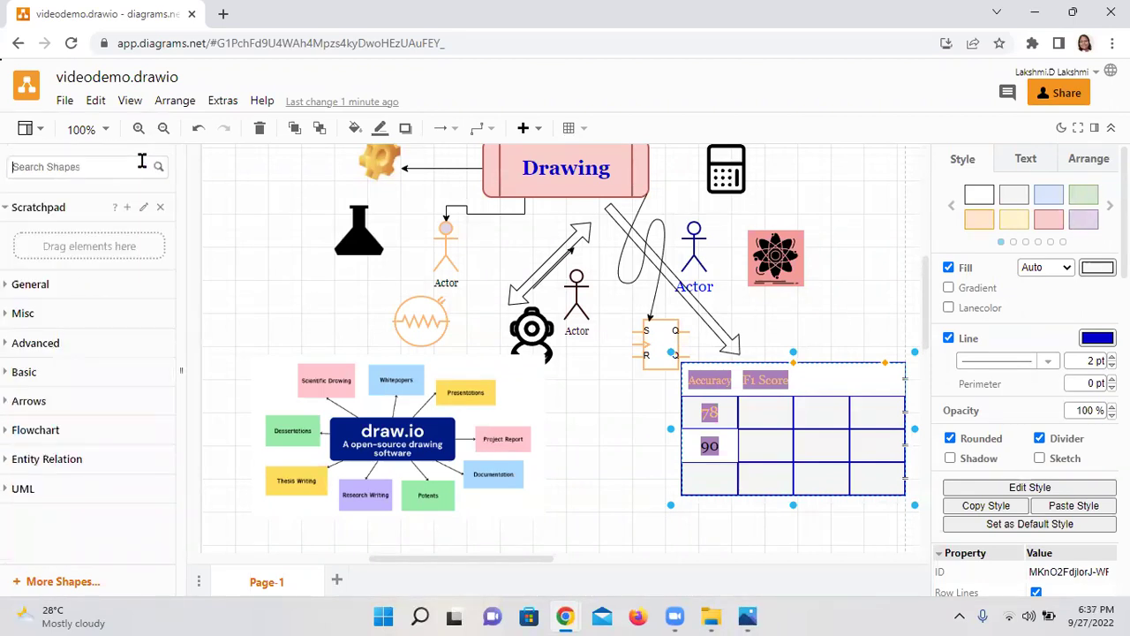
click(4, 284)
scroll(79, 415, down, 3)
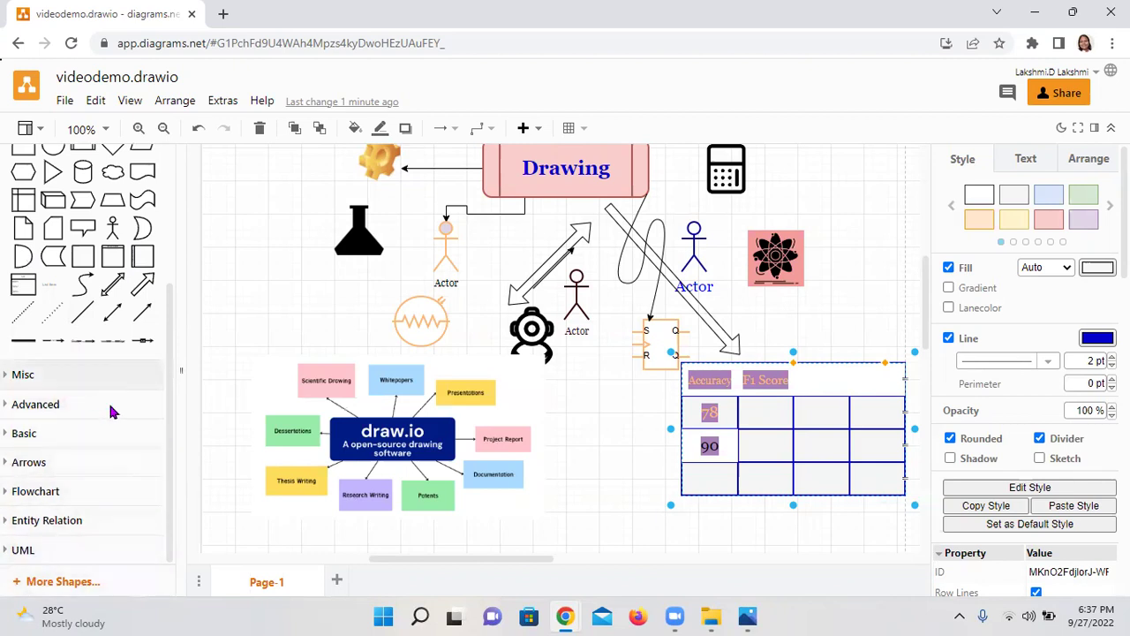
Look through the additional networking and business shape sets and close the selection without applying changes
click(20, 581)
scroll(353, 278, down, 12)
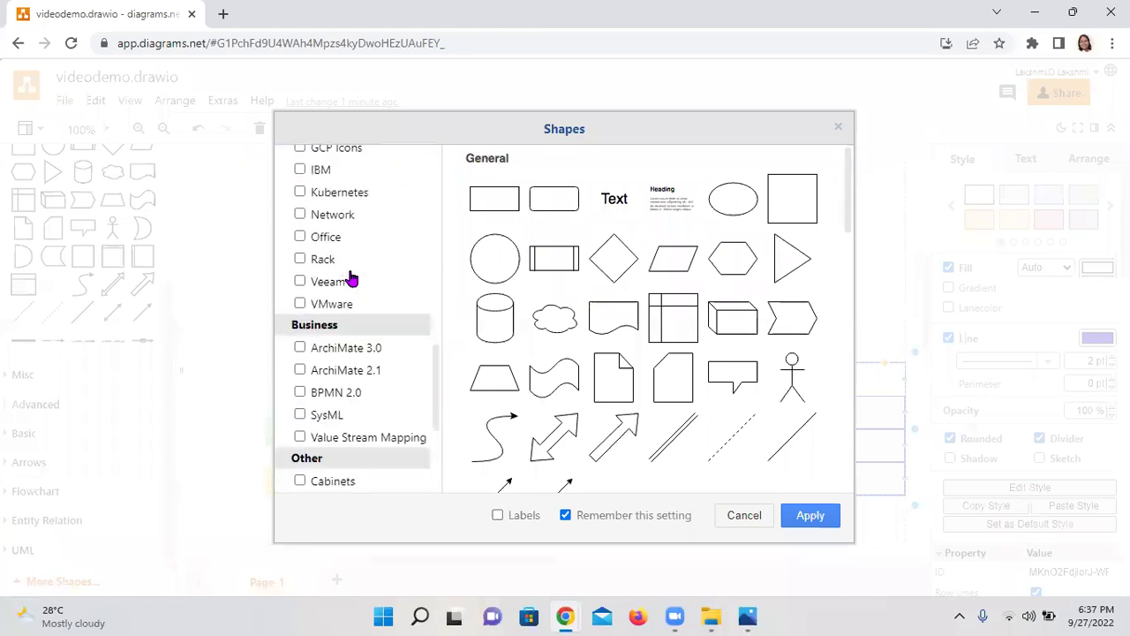
click(740, 515)
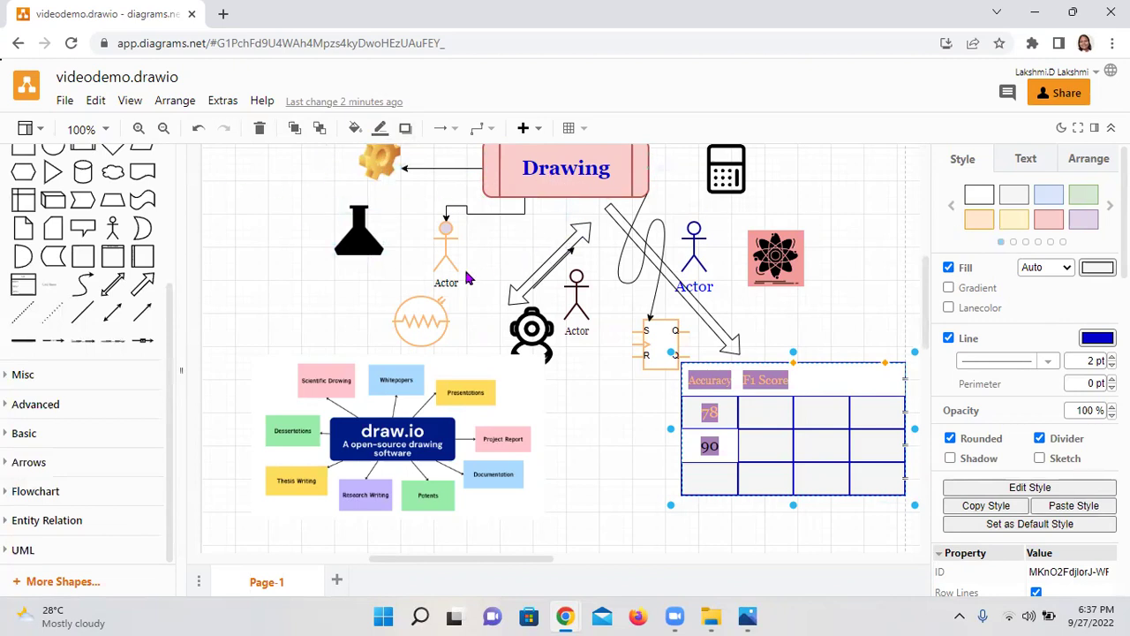
Insert a text element on the canvas and set its font size to 25 pt
click(181, 102)
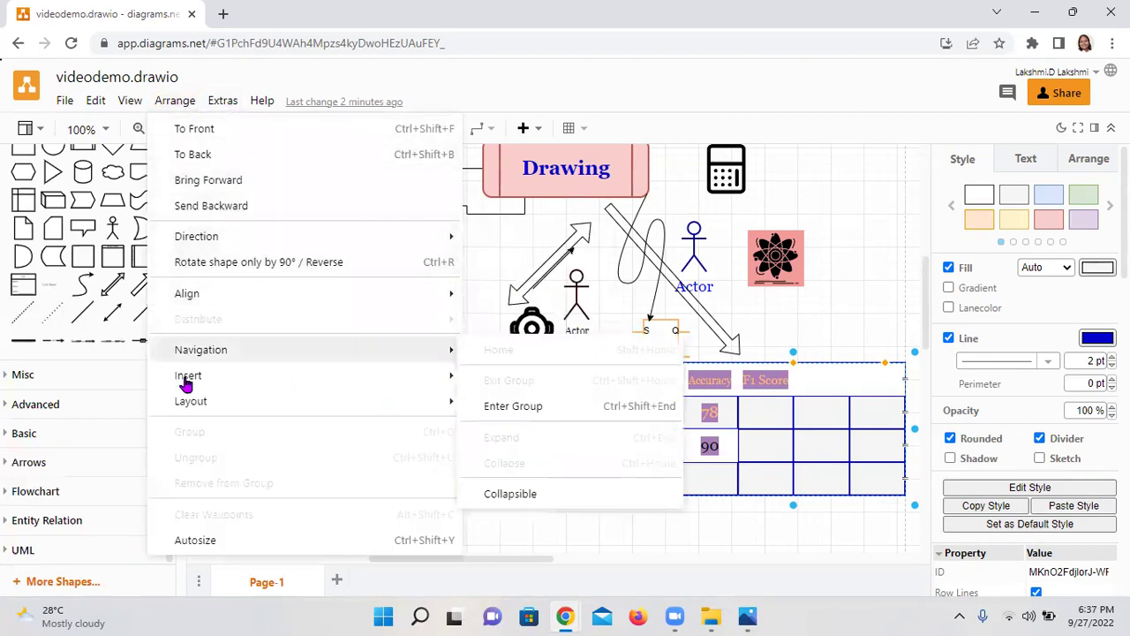
mouse_move(233, 360)
mouse_move(212, 378)
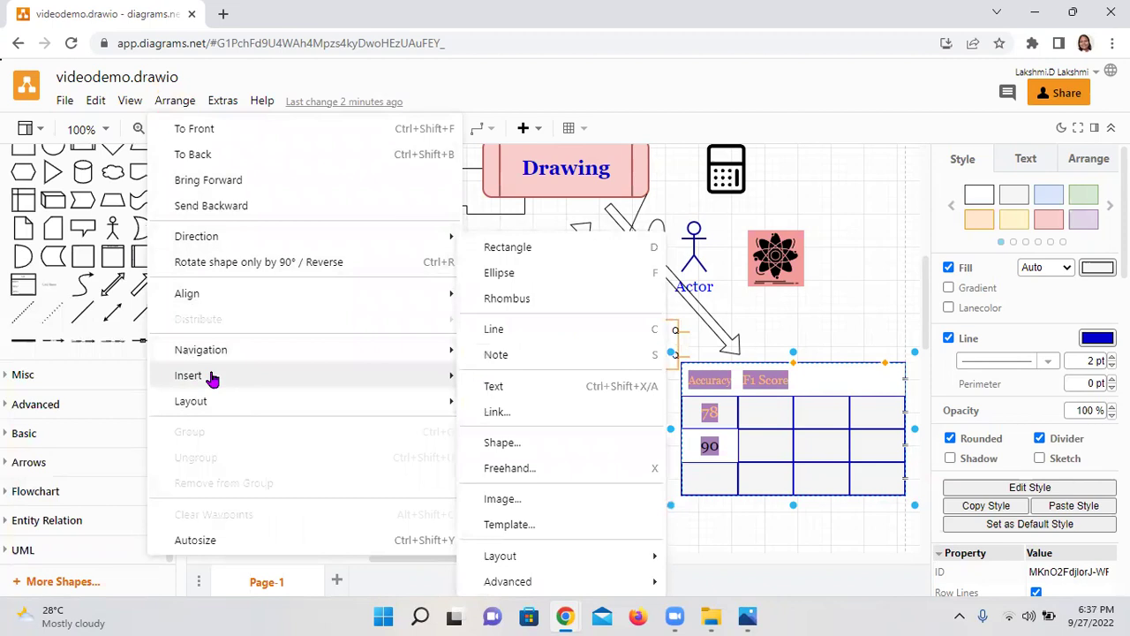
click(494, 386)
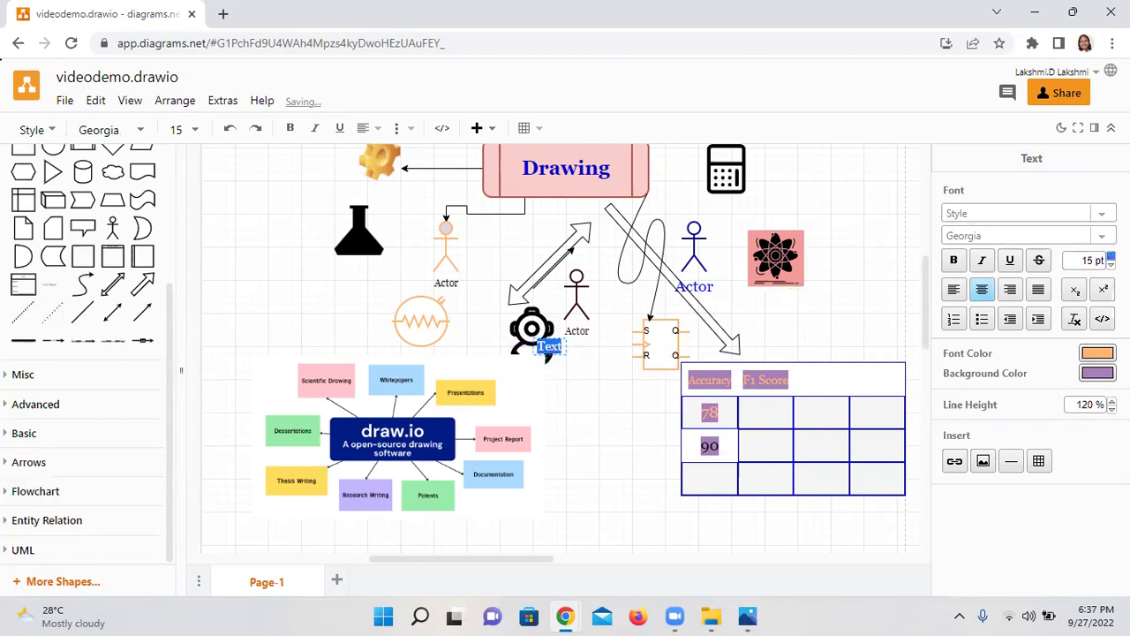
key(Up)
key(Up)
key(Up)
key(Up)
key(Up)
key(Up)
key(Up)
key(Up)
key(Up)
key(Up)
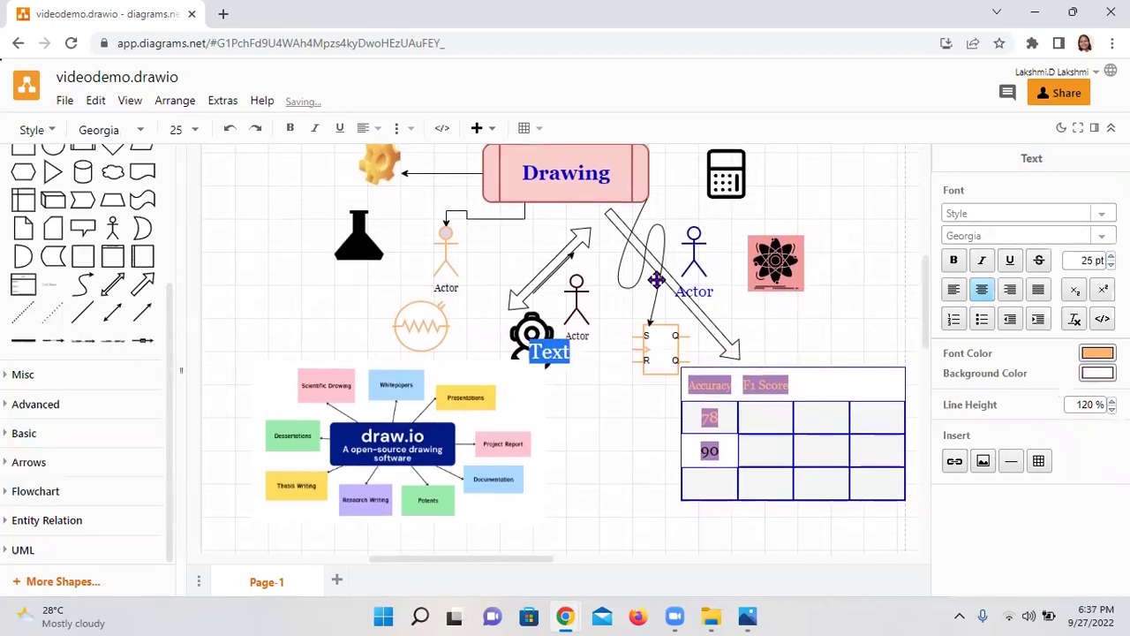
key(Escape)
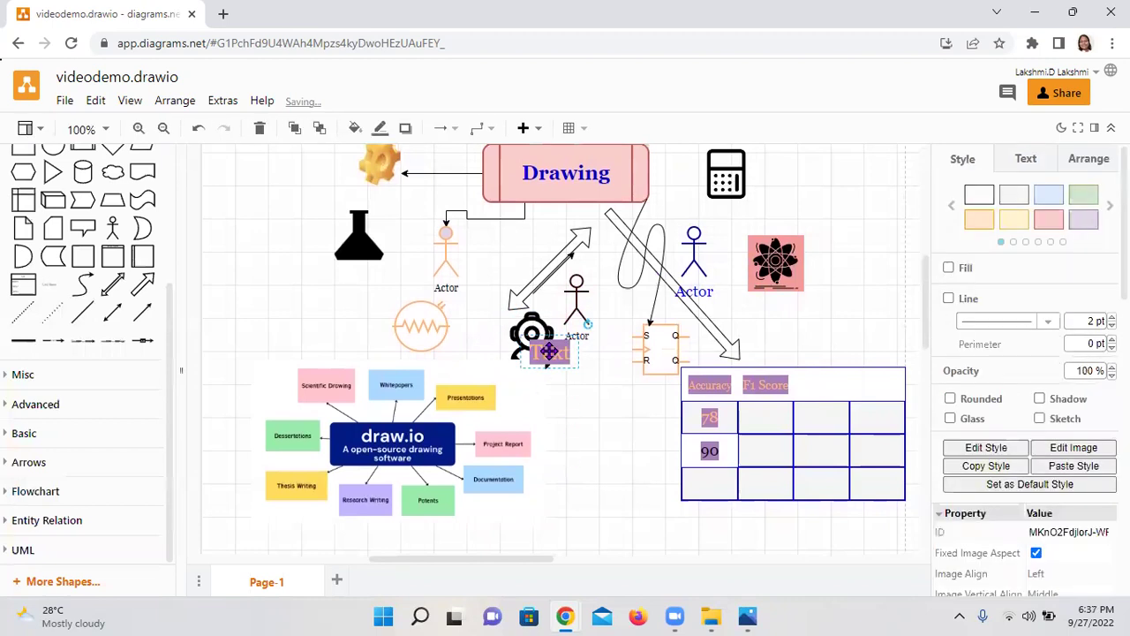
Move the new text between the draw.io image and the table and change its wording to "Formatting Tools"
drag(556, 371, 590, 454)
double_click(613, 439)
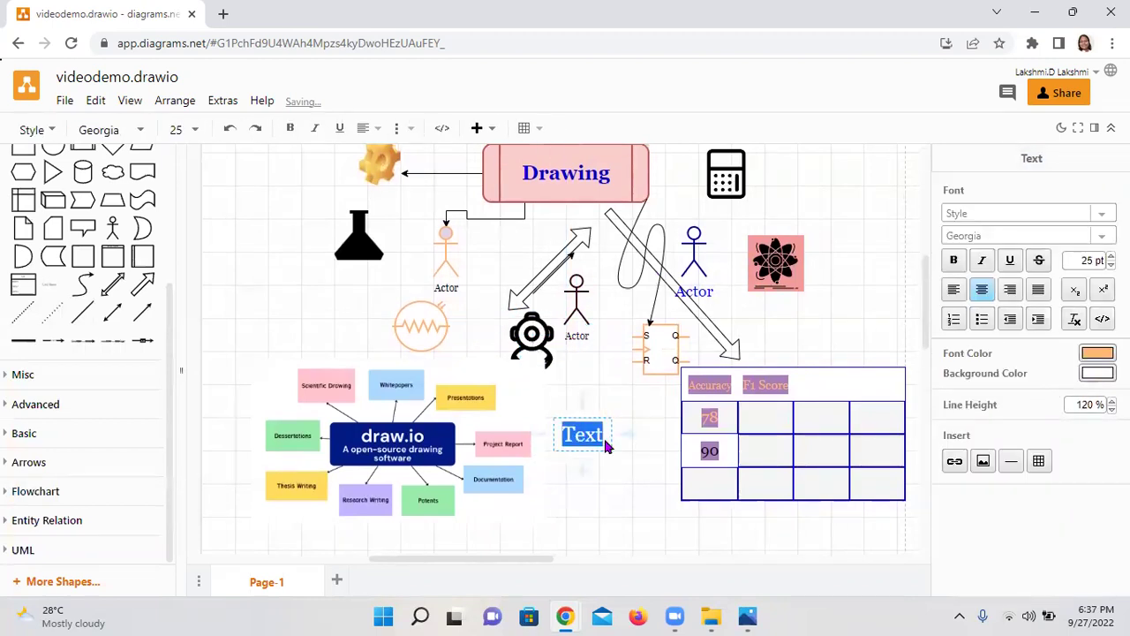
text(Formating)
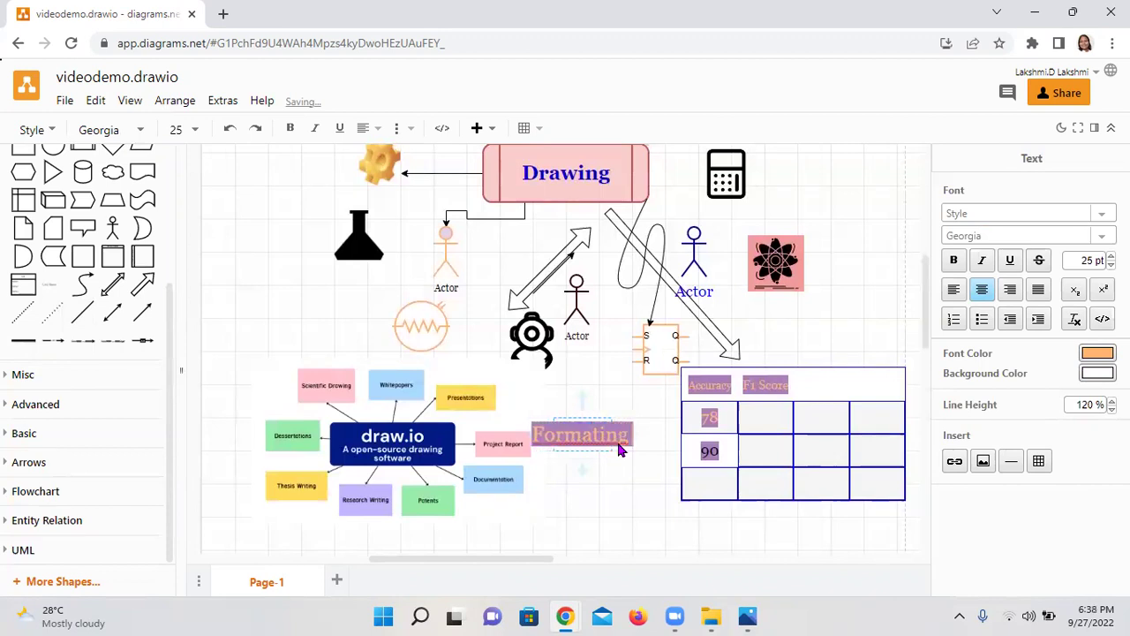
text( Tools)
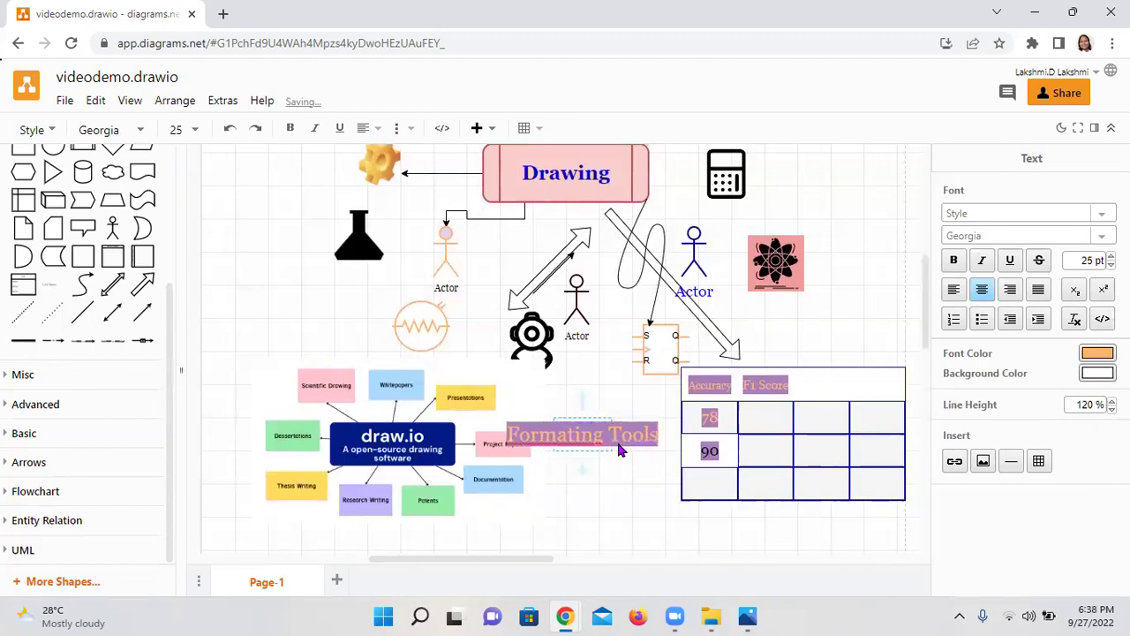
right_click(555, 443)
click(618, 254)
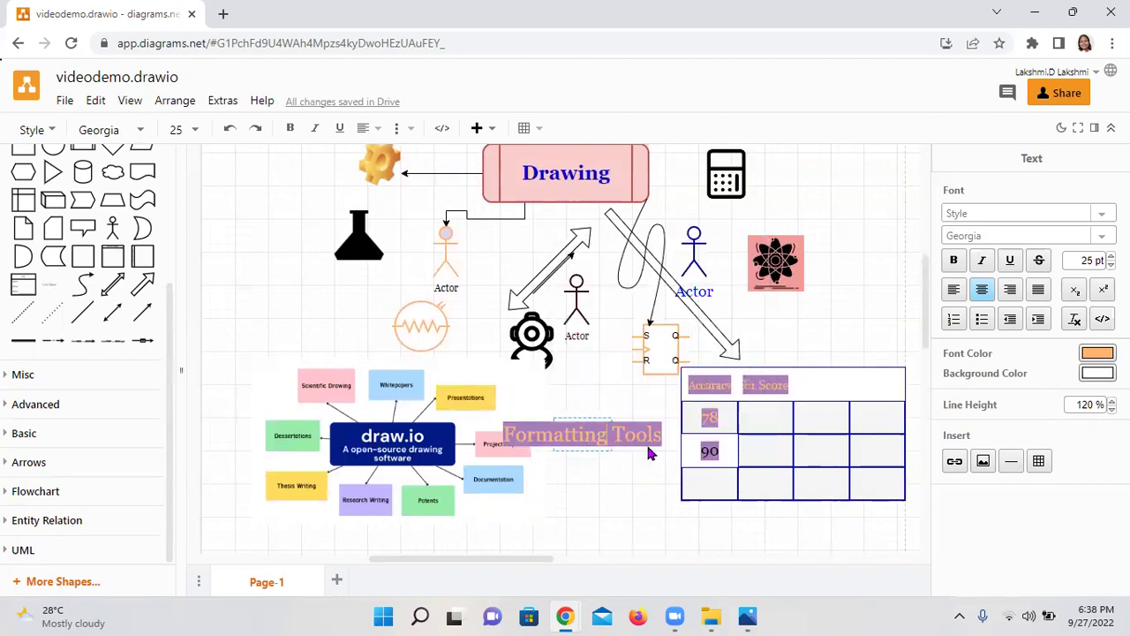
Move the "Formatting Tools" text down below the gap between the draw.io image and the table
click(606, 503)
drag(580, 437, 604, 534)
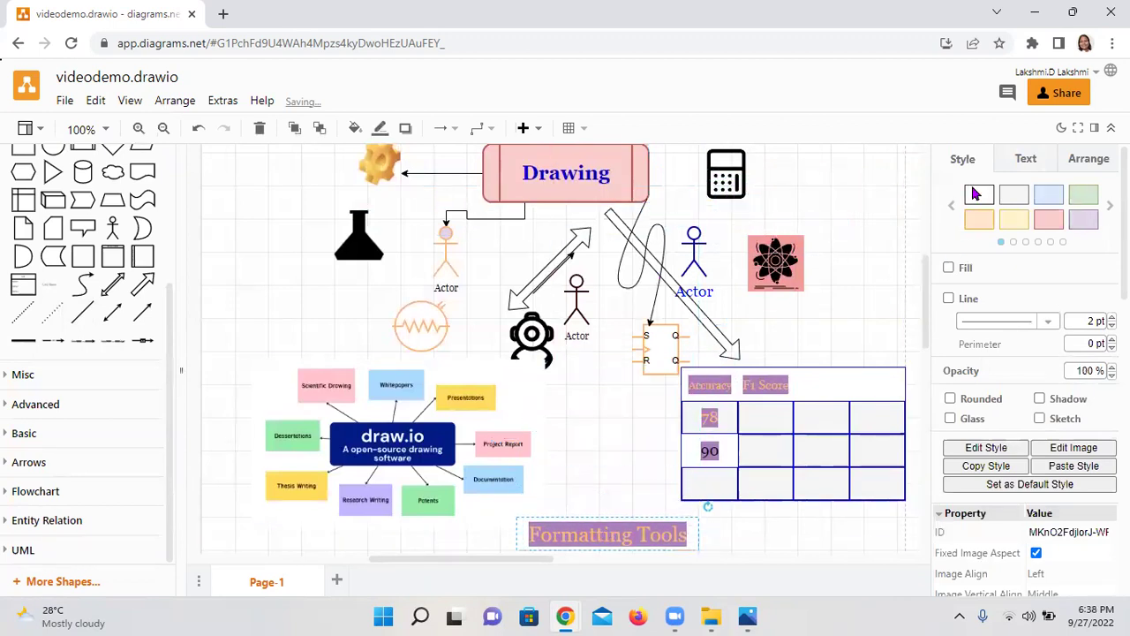
click(774, 559)
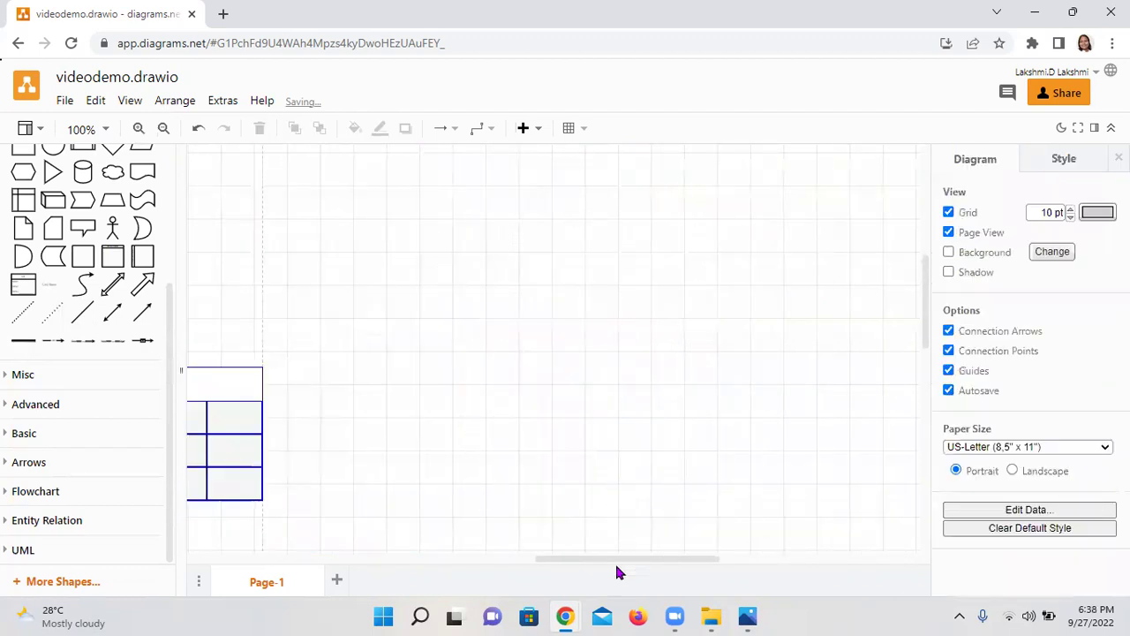
drag(623, 565, 446, 565)
Apply the light gray preset style to the "Formatting Tools" text box and set its fill color to light green
click(542, 522)
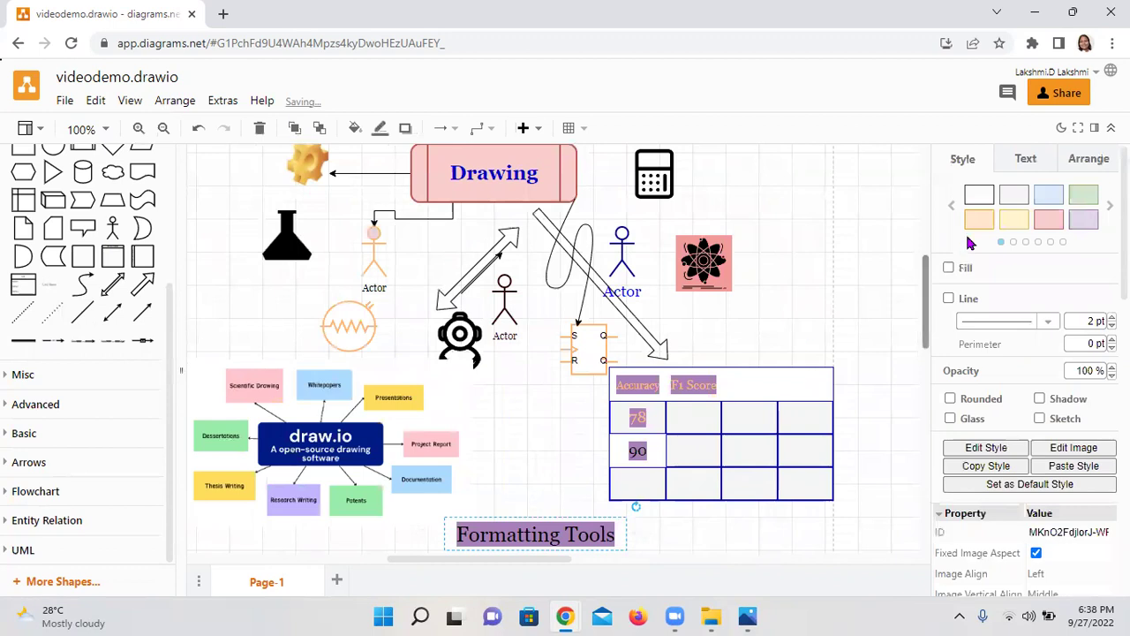
click(1014, 202)
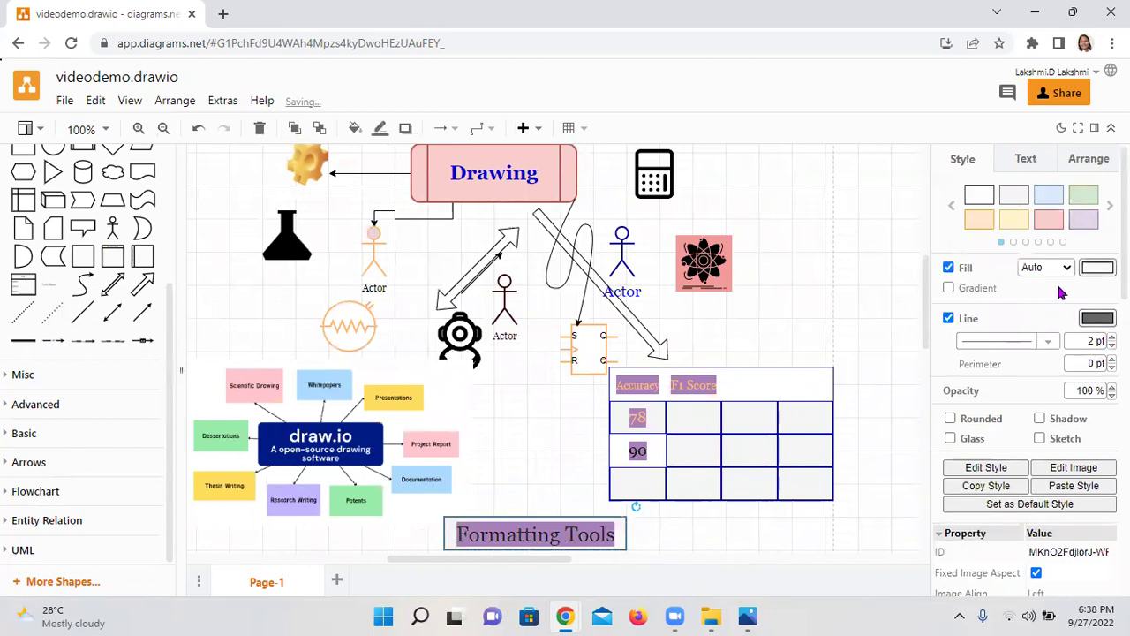
click(1095, 267)
click(624, 285)
click(622, 488)
click(720, 542)
Try to enable a text background color on the "Drawing" shape
double_click(497, 527)
click(738, 353)
click(536, 212)
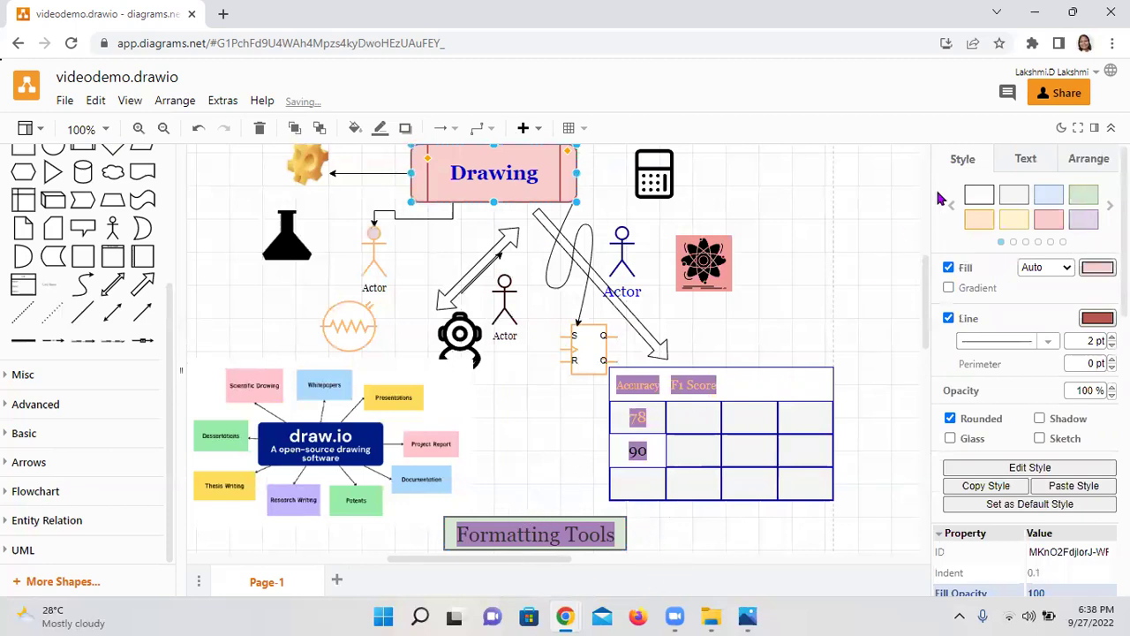
click(1020, 168)
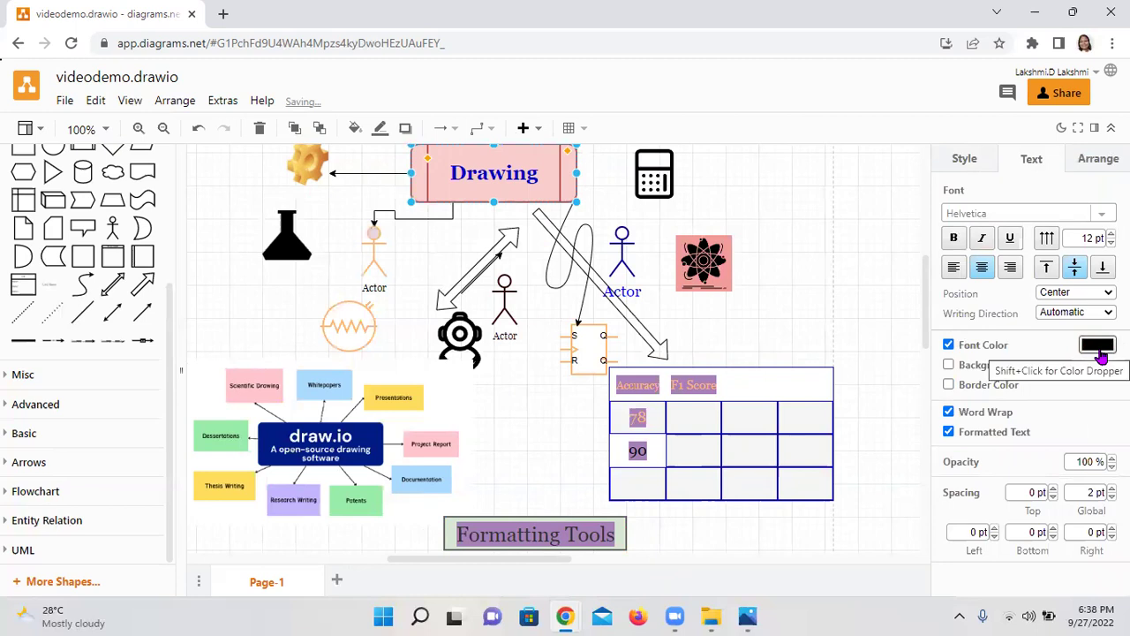
click(949, 364)
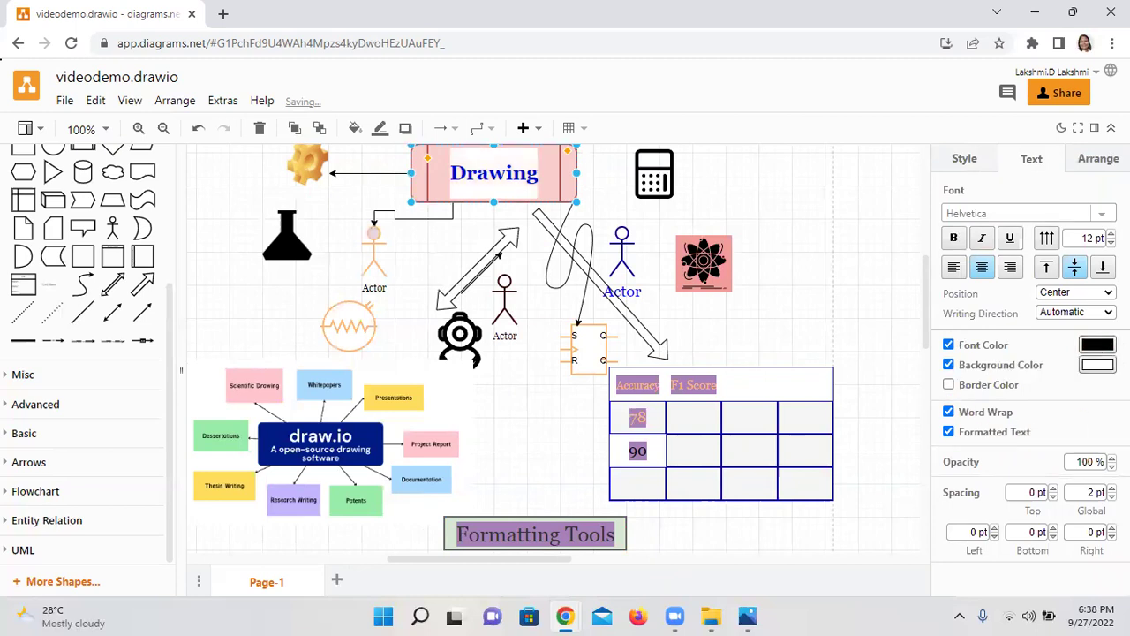
click(810, 215)
Set the background color of the "Formatting Tools" wording to light pink
double_click(508, 540)
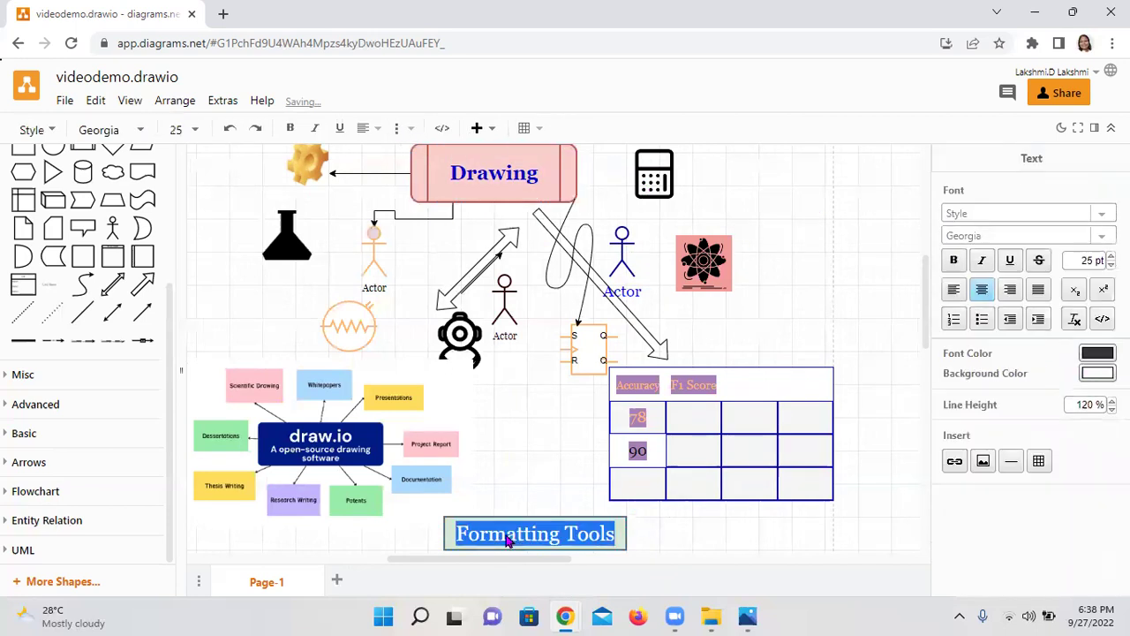
click(1099, 375)
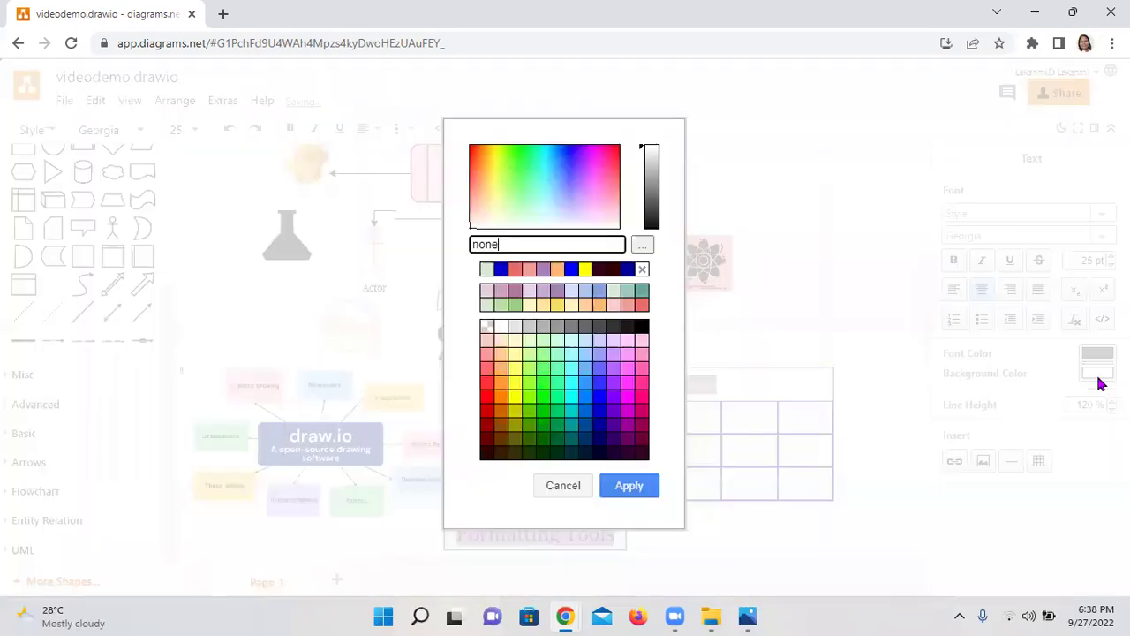
click(492, 302)
click(629, 484)
click(735, 541)
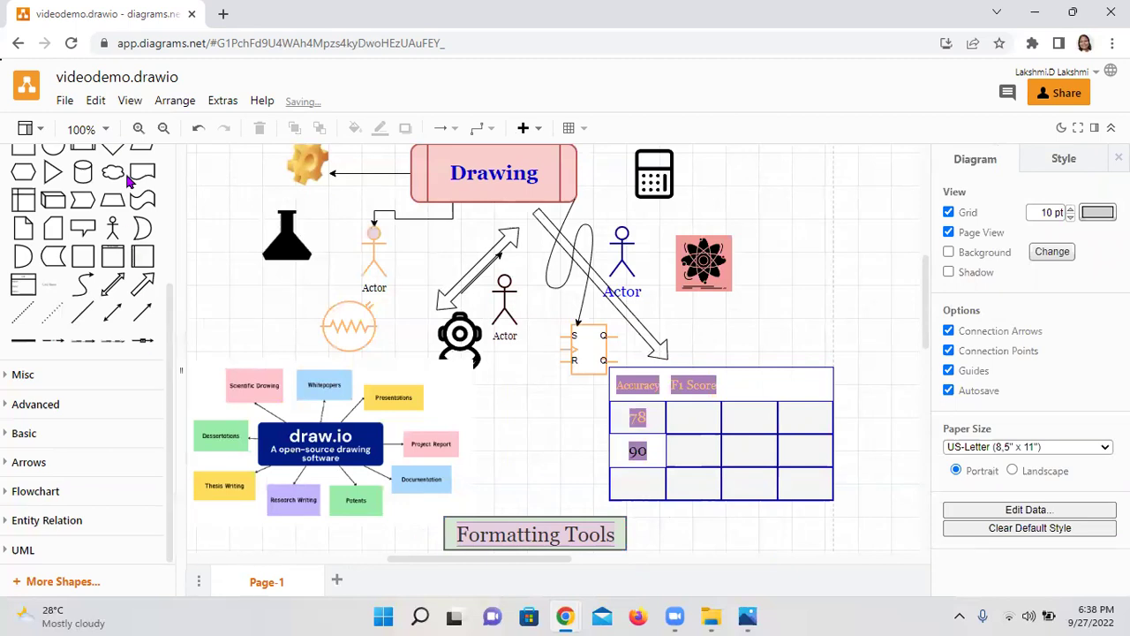
click(173, 102)
mouse_move(195, 389)
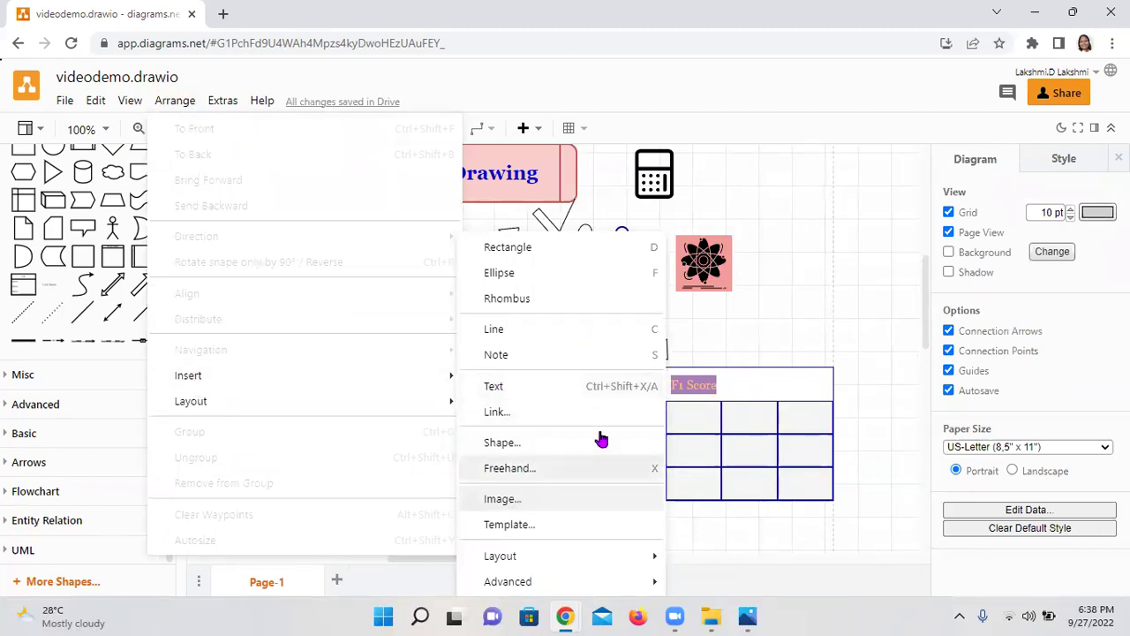
mouse_move(497, 565)
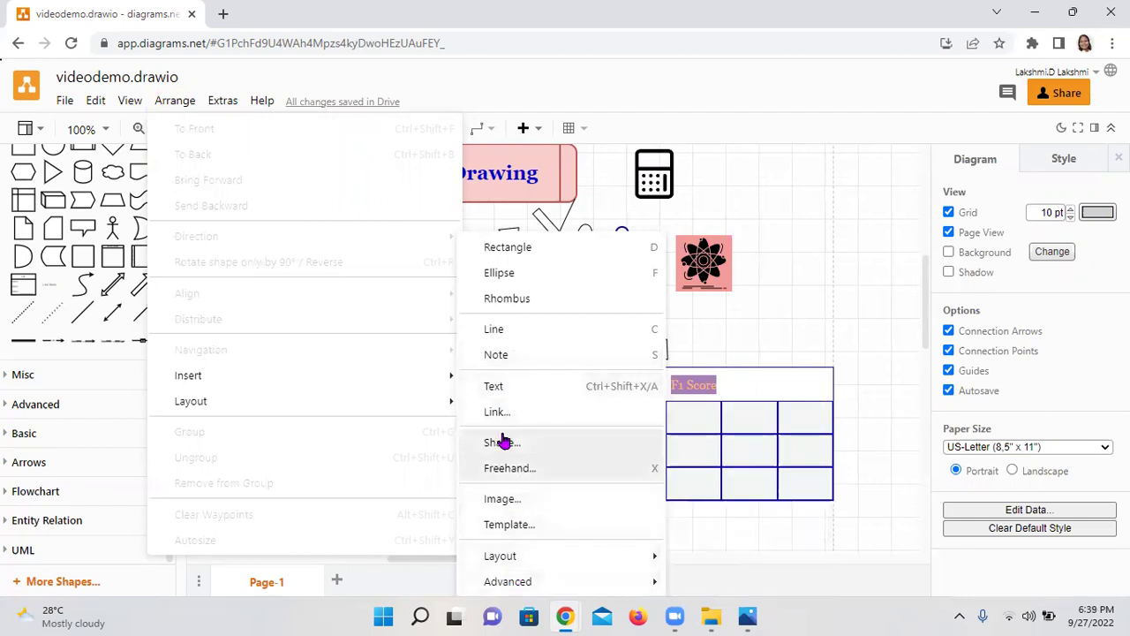
click(749, 359)
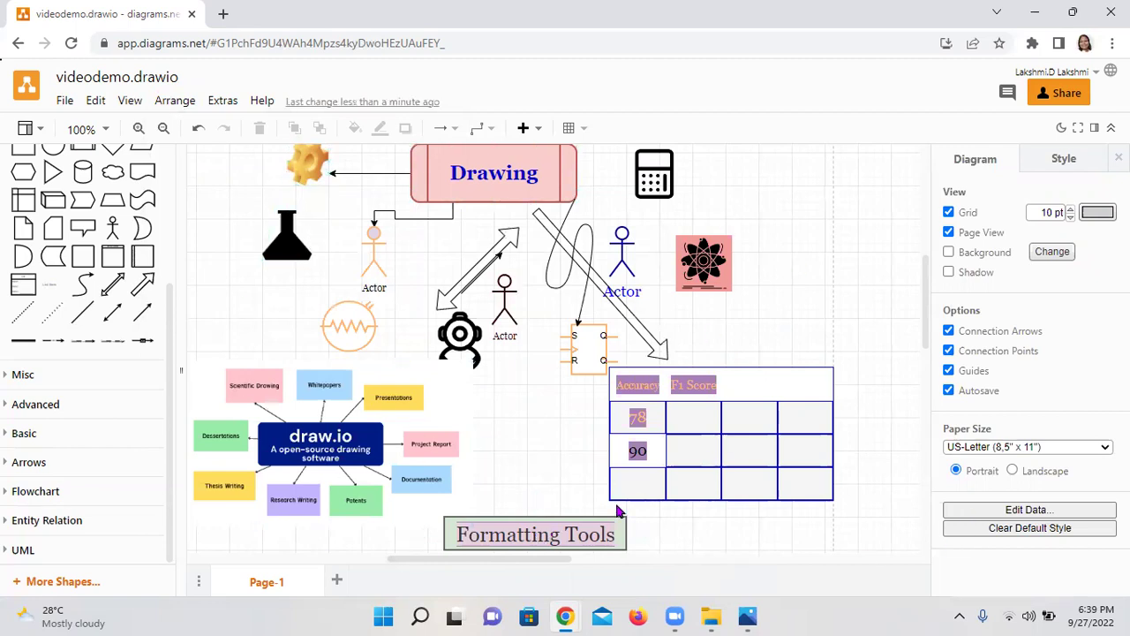
Enlarge the draw.io overview image by its upper right corner
drag(339, 444, 354, 445)
drag(481, 351, 526, 327)
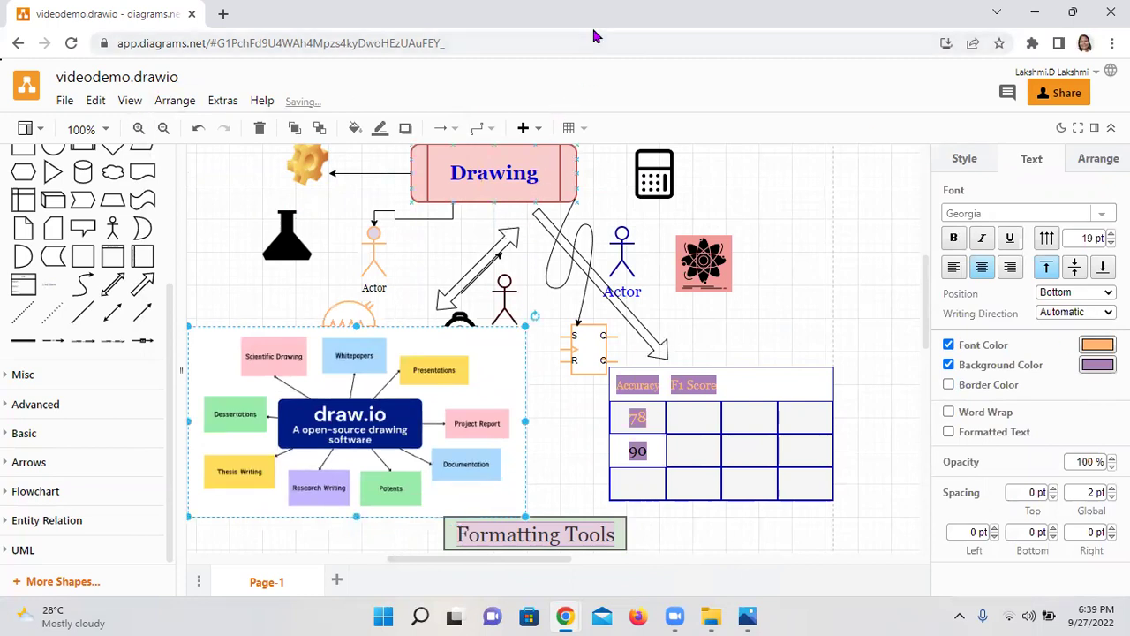
Export the diagram as a PNG at 100% zoom with a diagram copy included, saving it to the device as videodemo.drawio.png
click(60, 102)
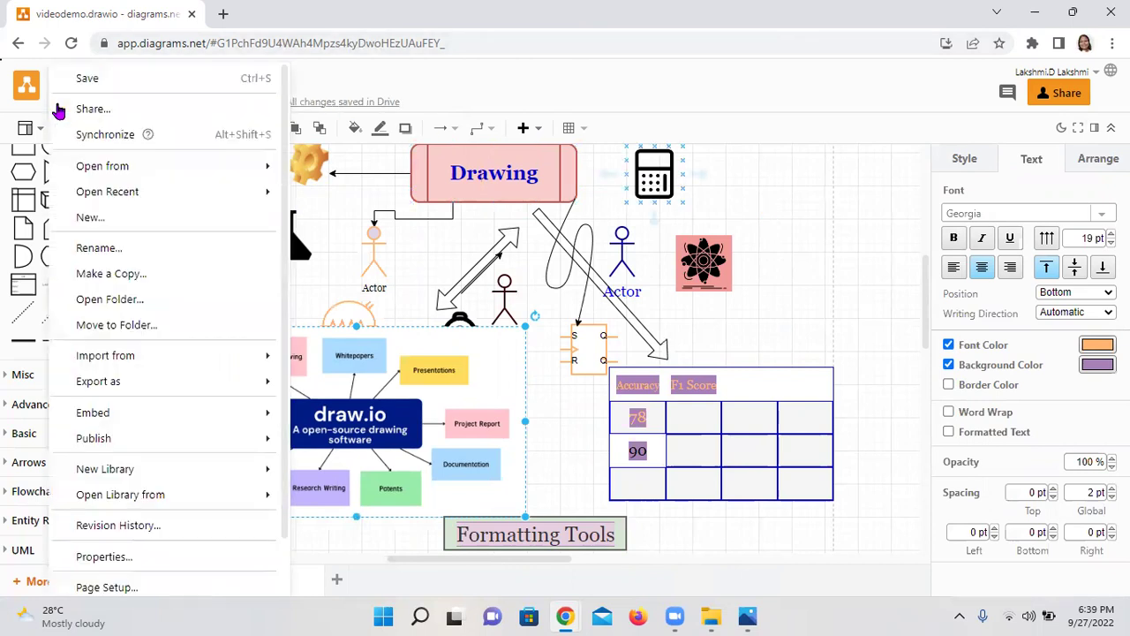
click(843, 221)
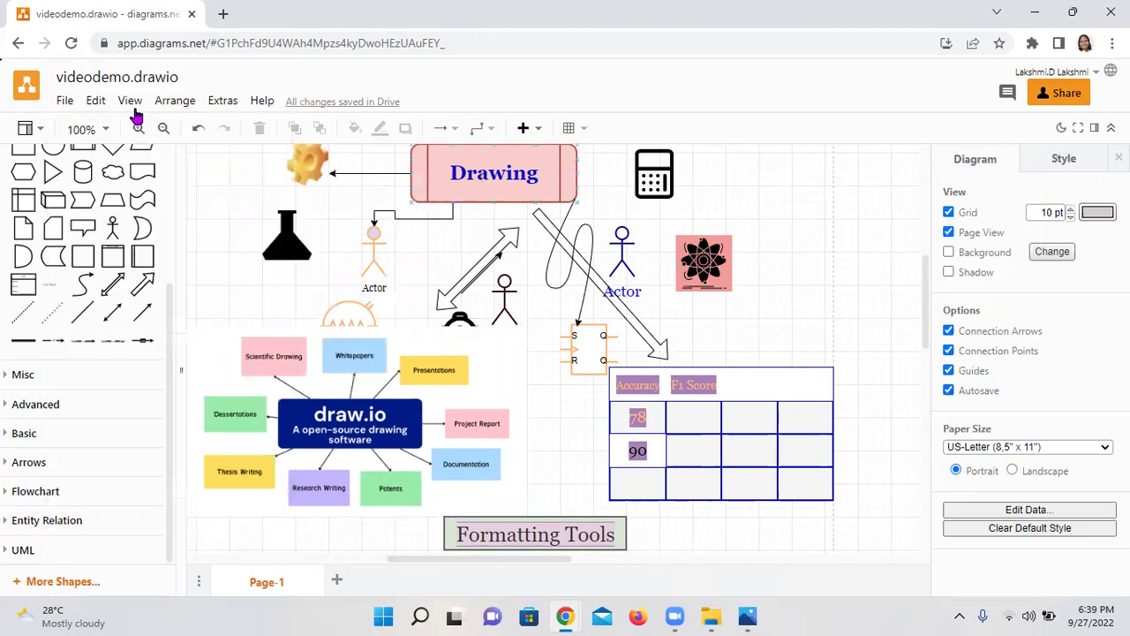
click(74, 108)
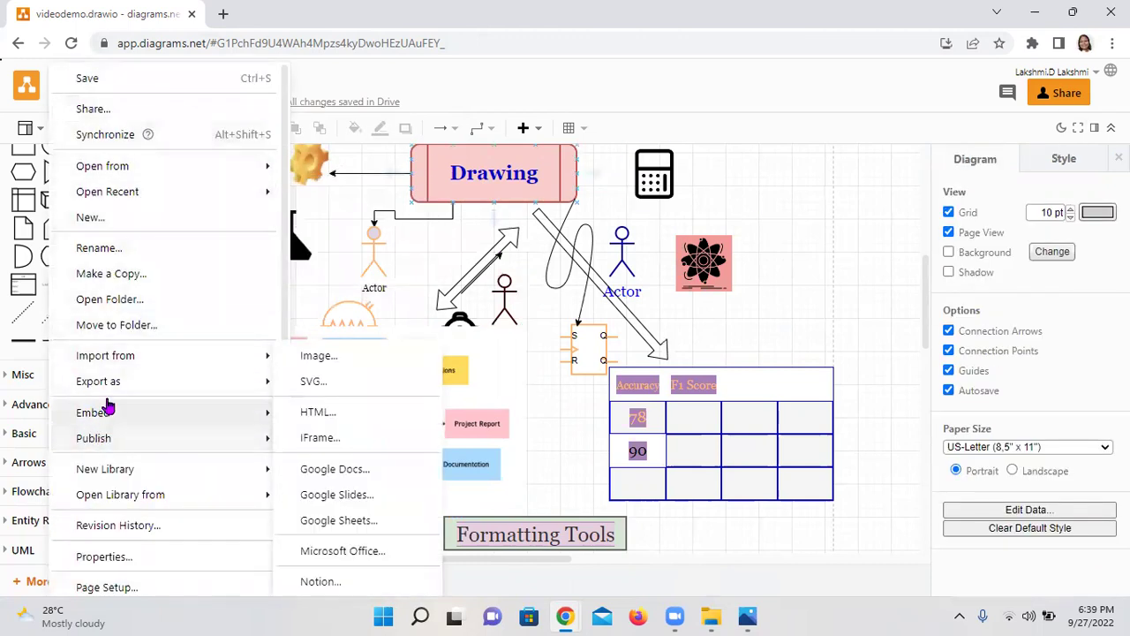
mouse_move(128, 380)
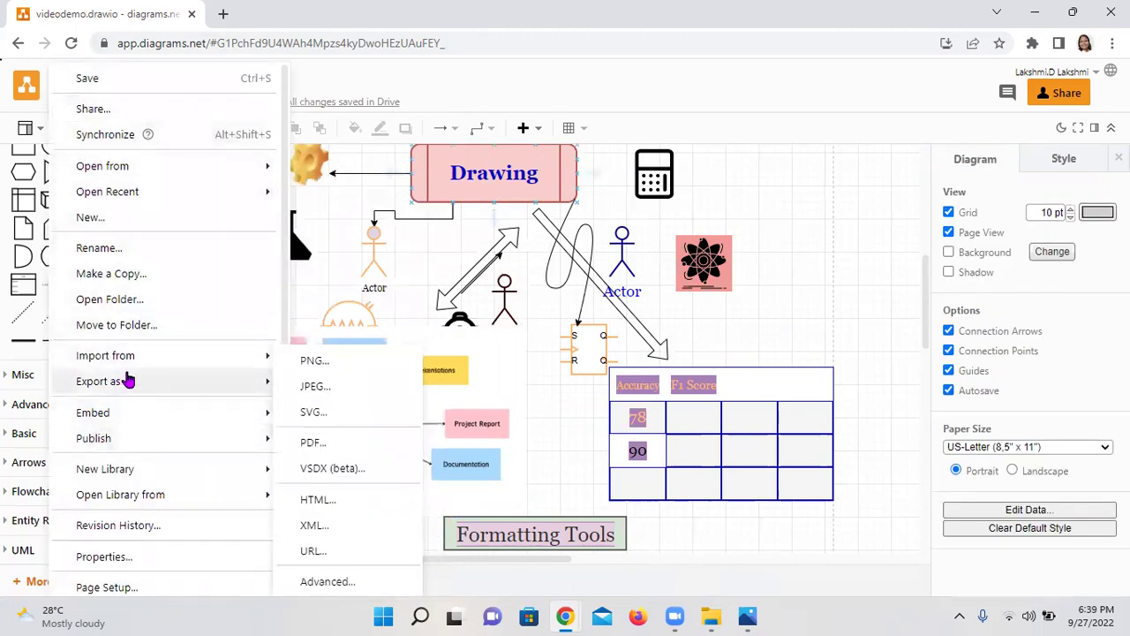
click(315, 369)
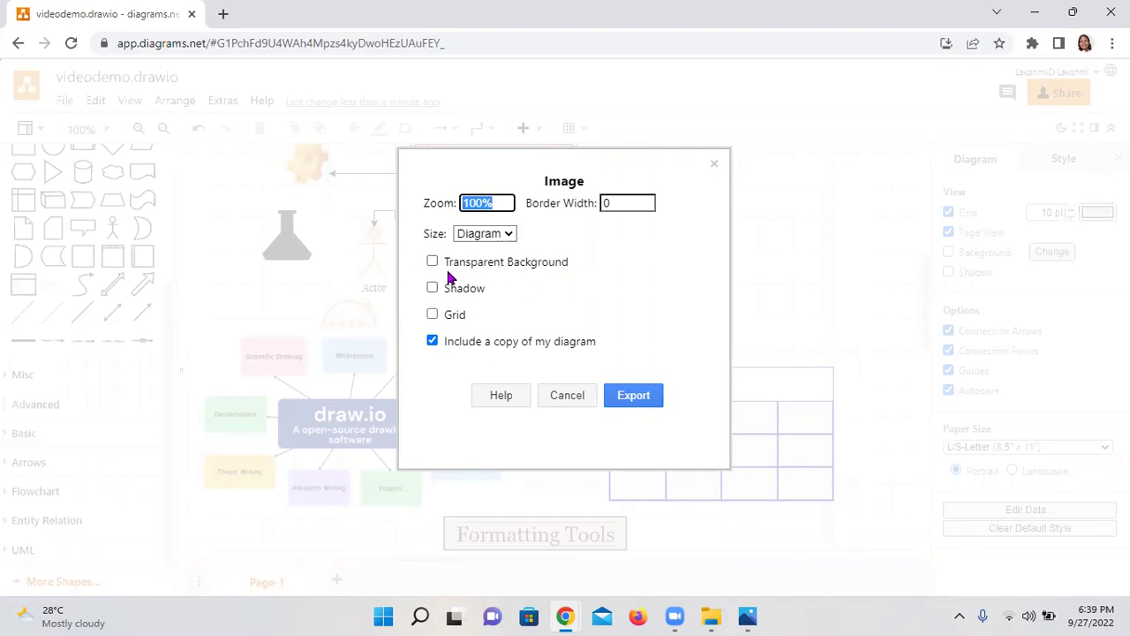
click(631, 397)
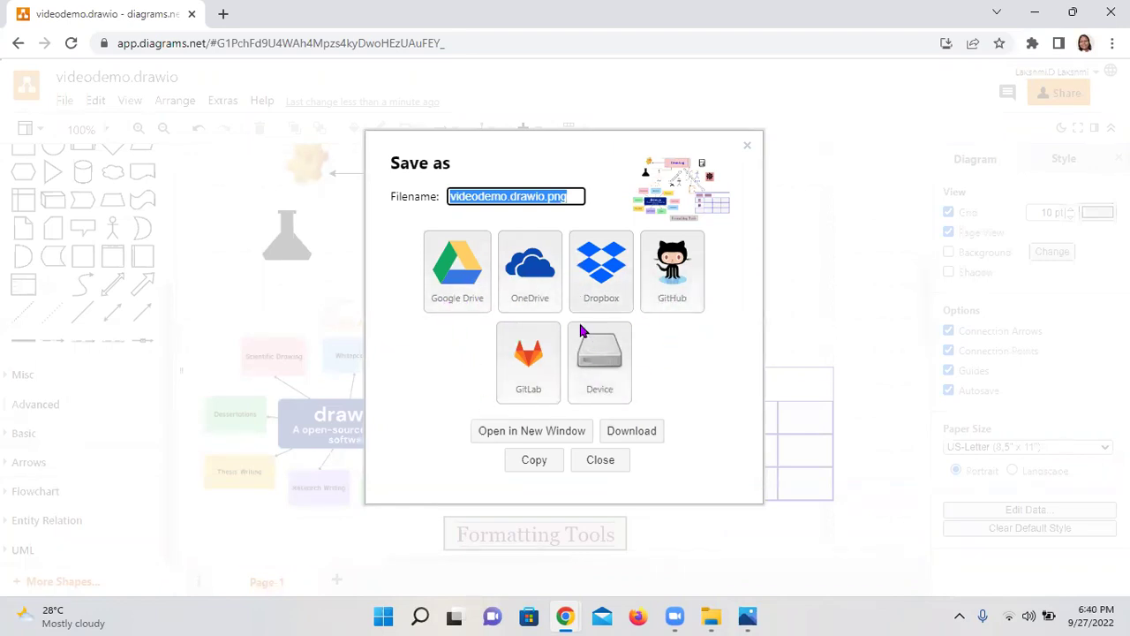
click(587, 353)
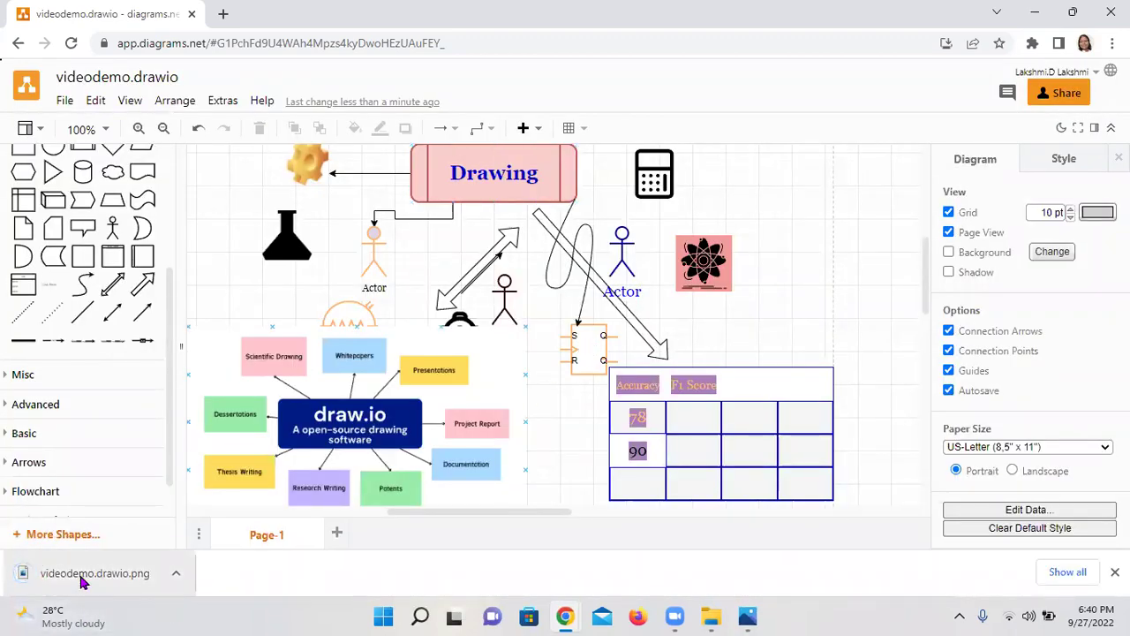
Open the downloaded videodemo.drawio.png in Photos to check the exported drawing, and close the viewer
click(82, 582)
mouse_move(673, 617)
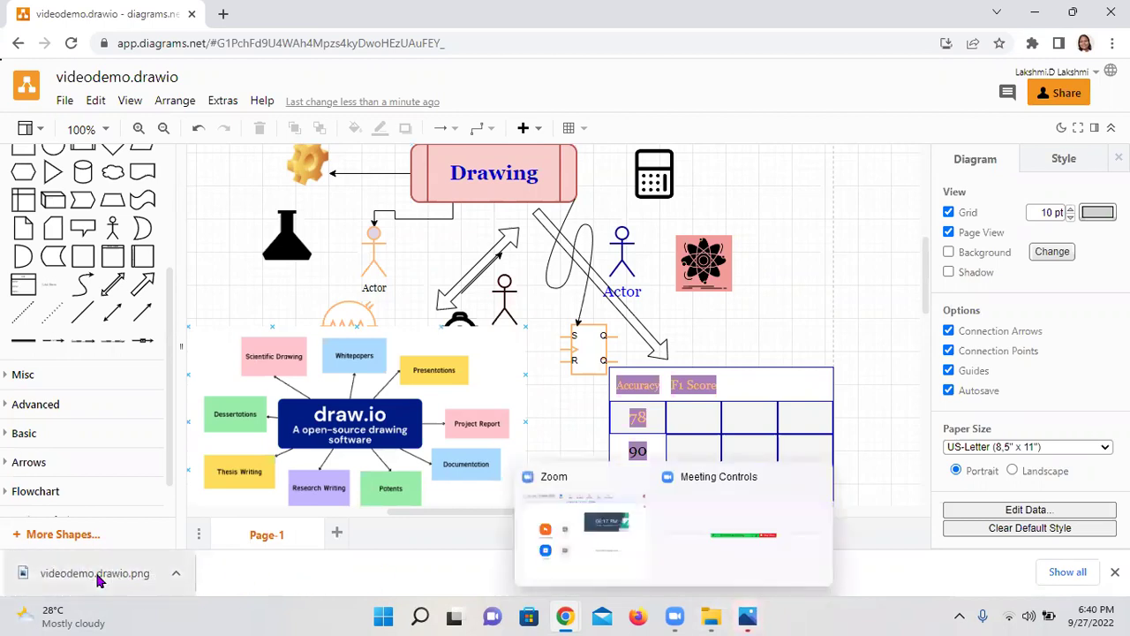
mouse_move(748, 617)
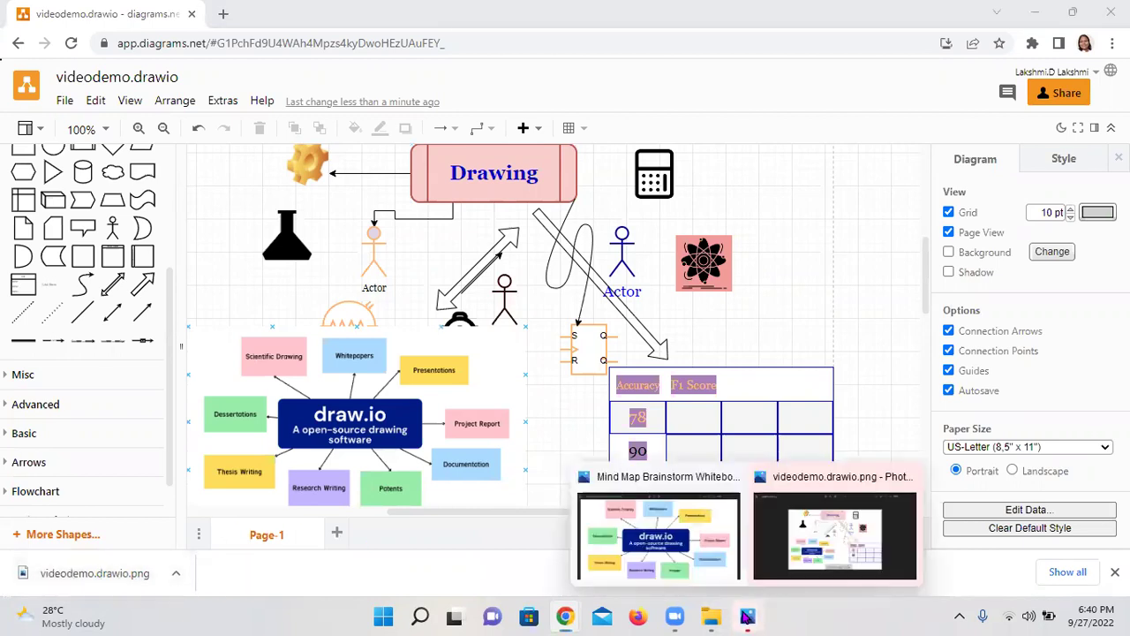
click(820, 556)
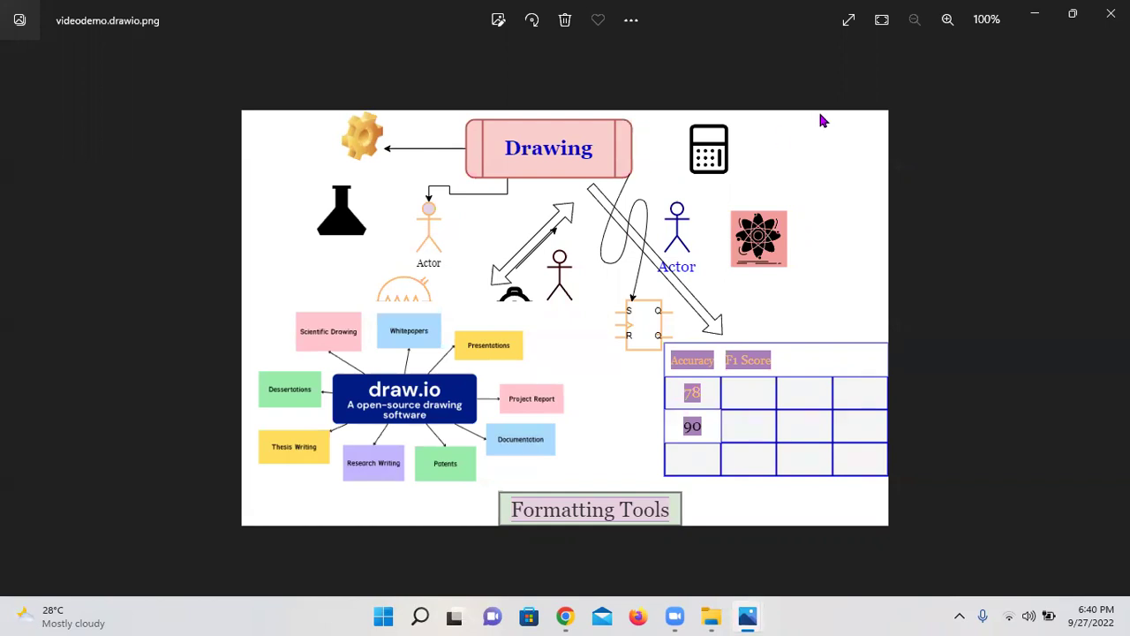
click(1111, 19)
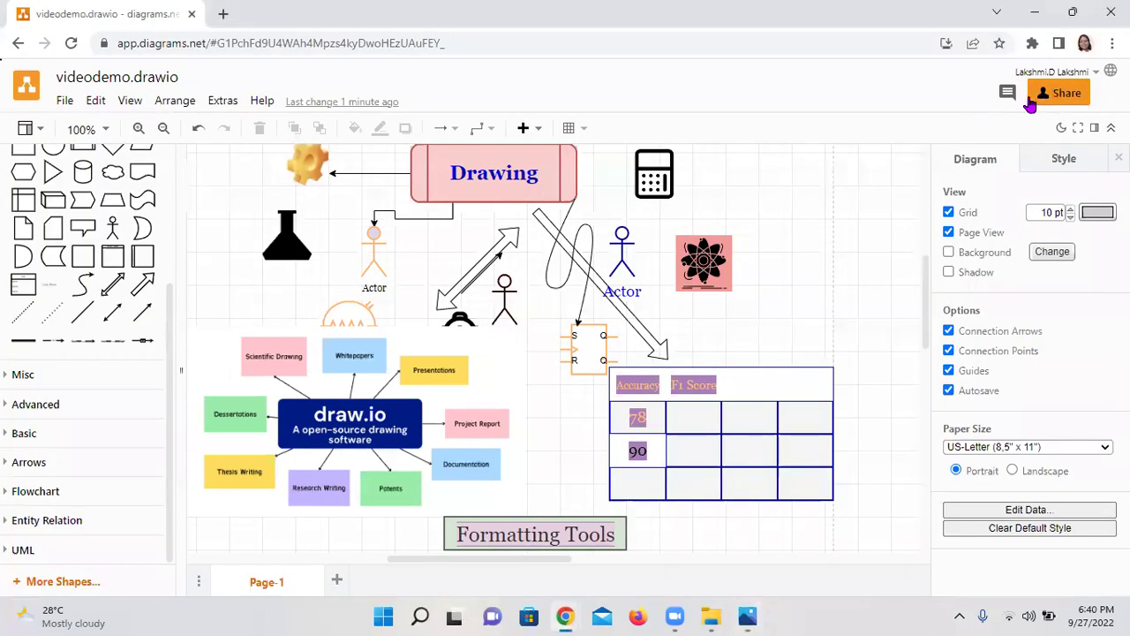
Open the sharing settings of videodemo.drawio in Google Drive and set general access to Anyone with the link
click(1060, 95)
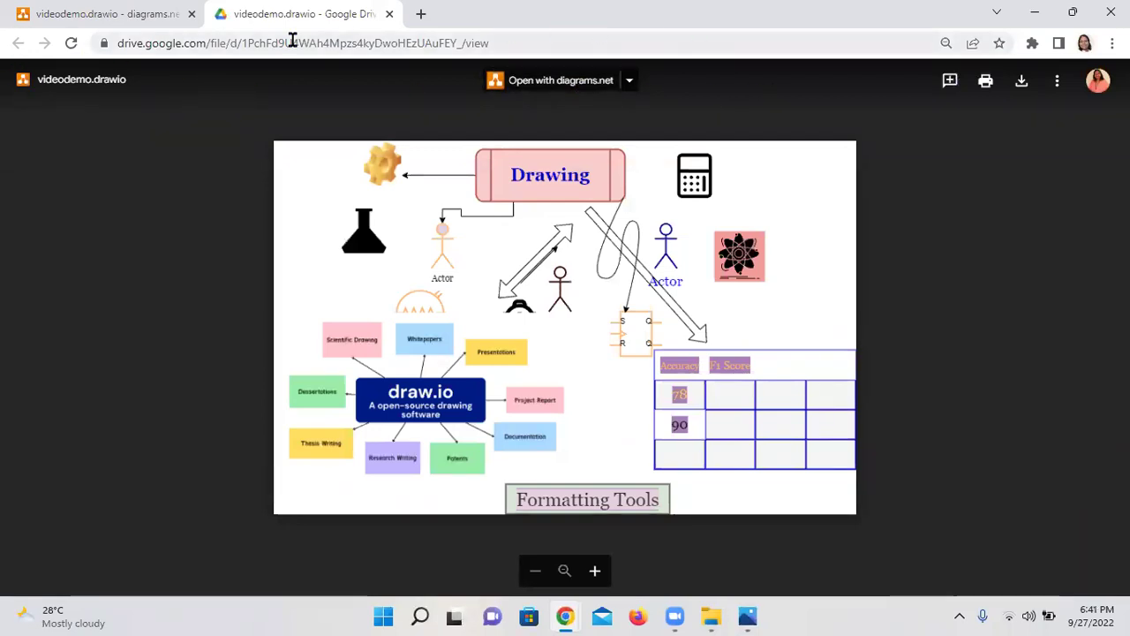
click(106, 16)
key(ctrl+Tab)
click(1057, 82)
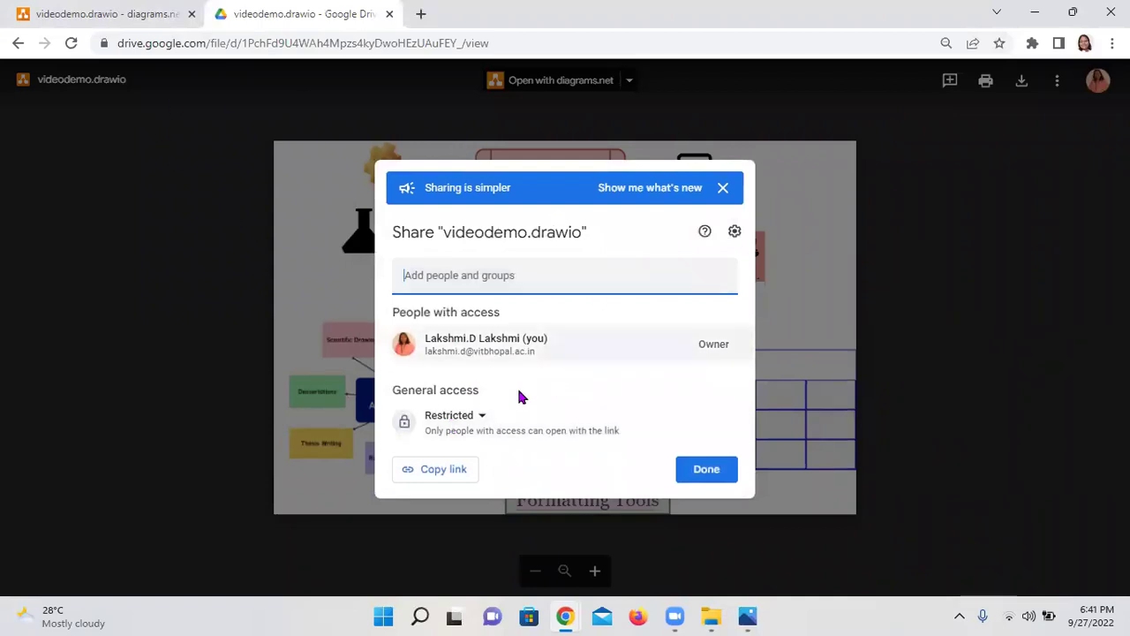
click(482, 417)
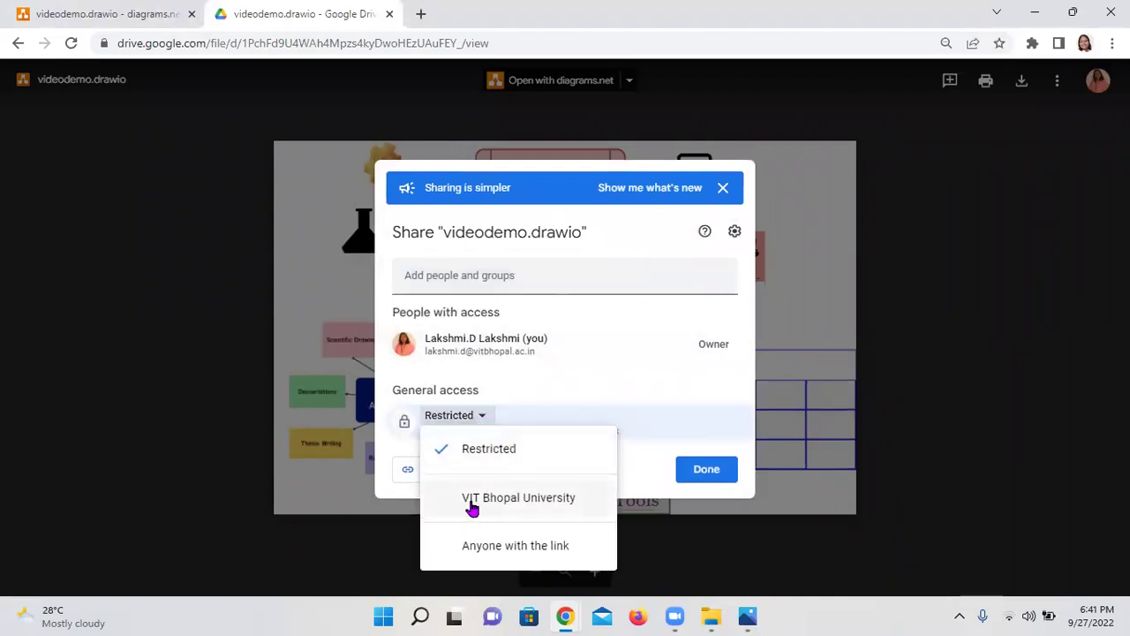
click(492, 546)
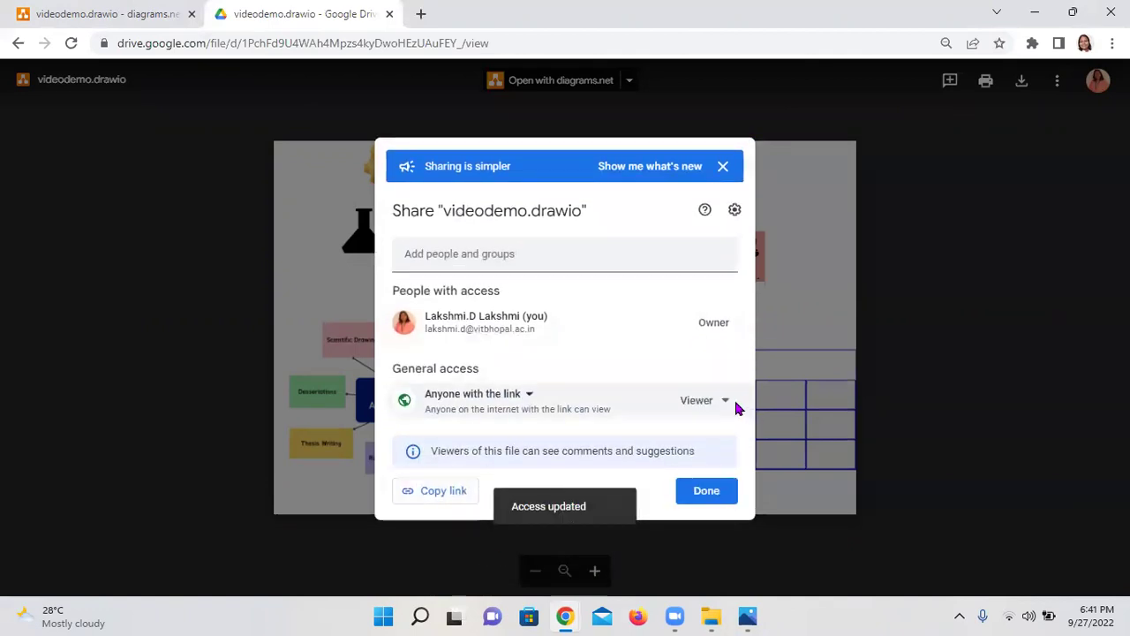
Examine the role choices for link access, dismiss the sharing notice and close the sharing settings
click(723, 403)
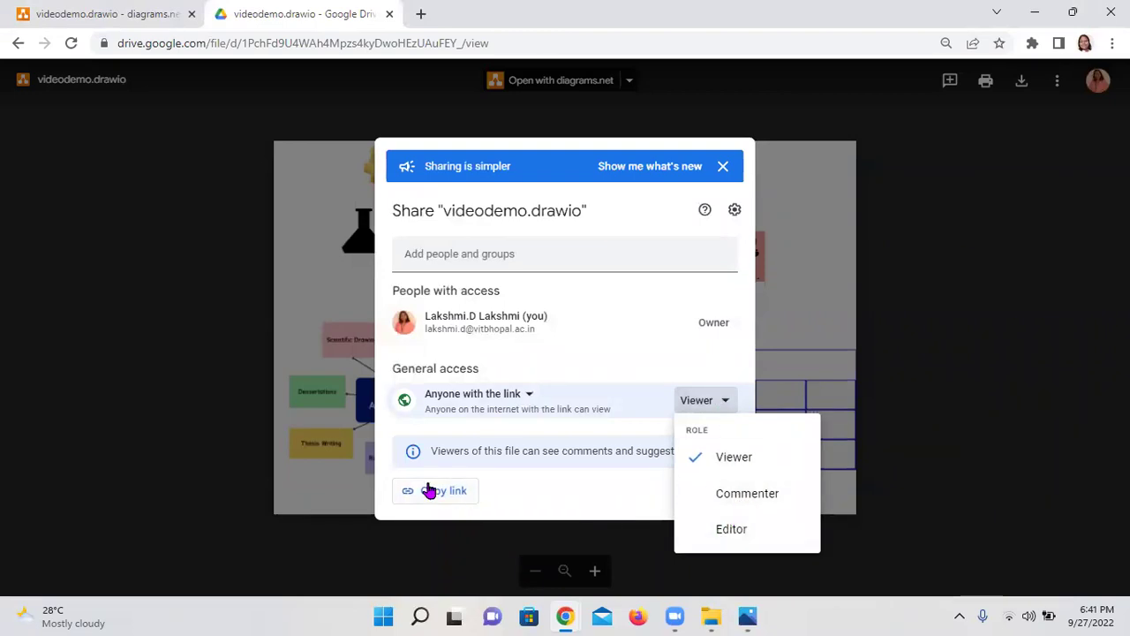
click(722, 167)
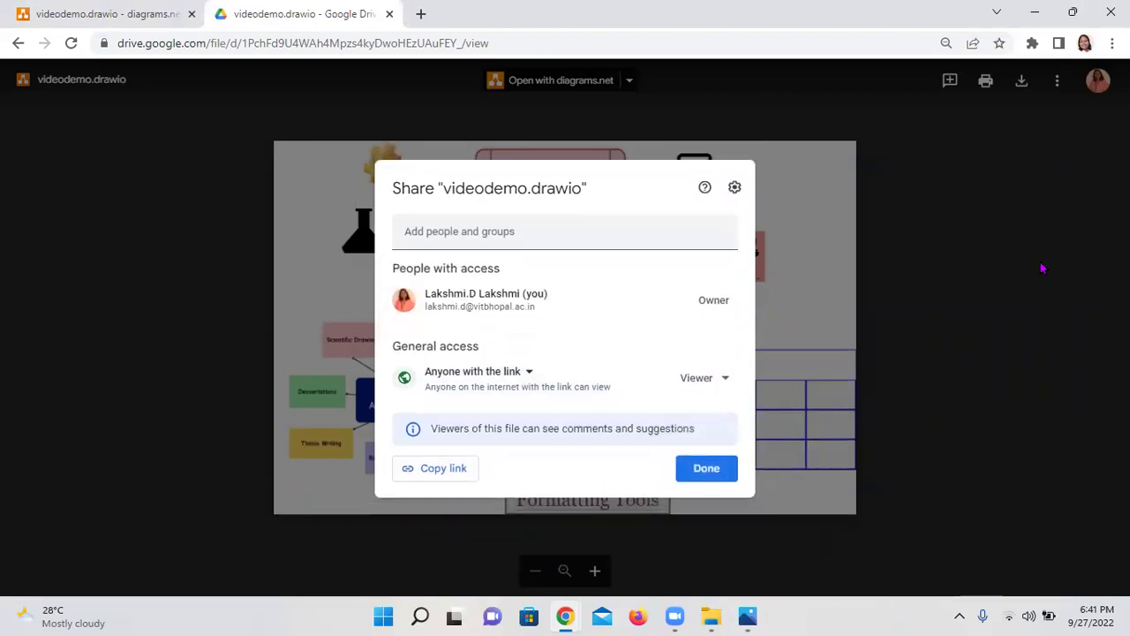
click(902, 295)
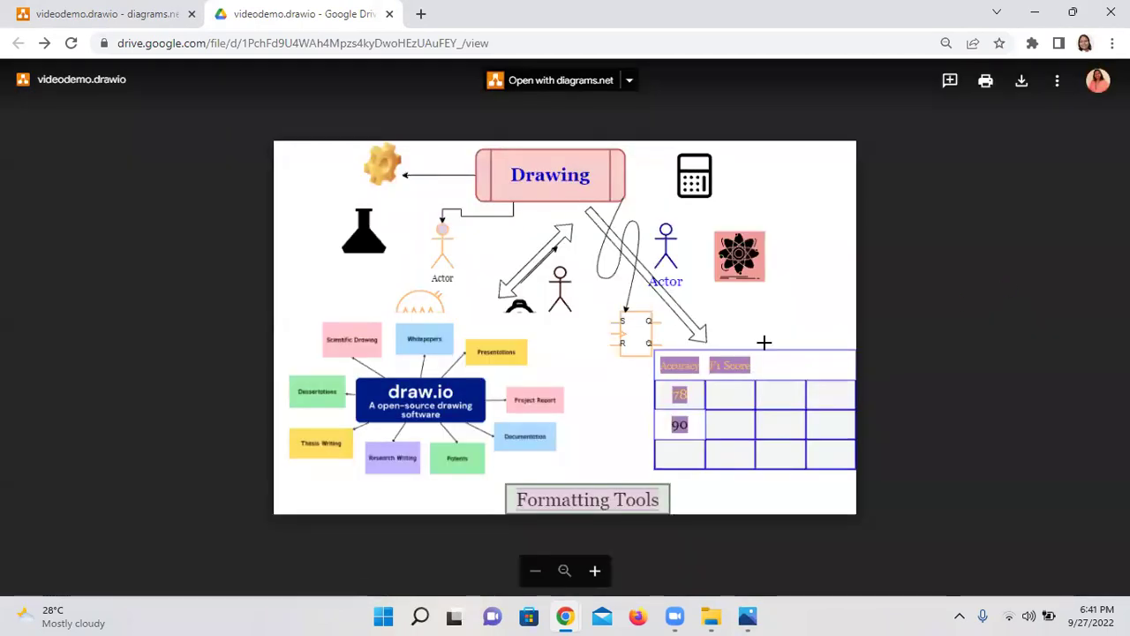